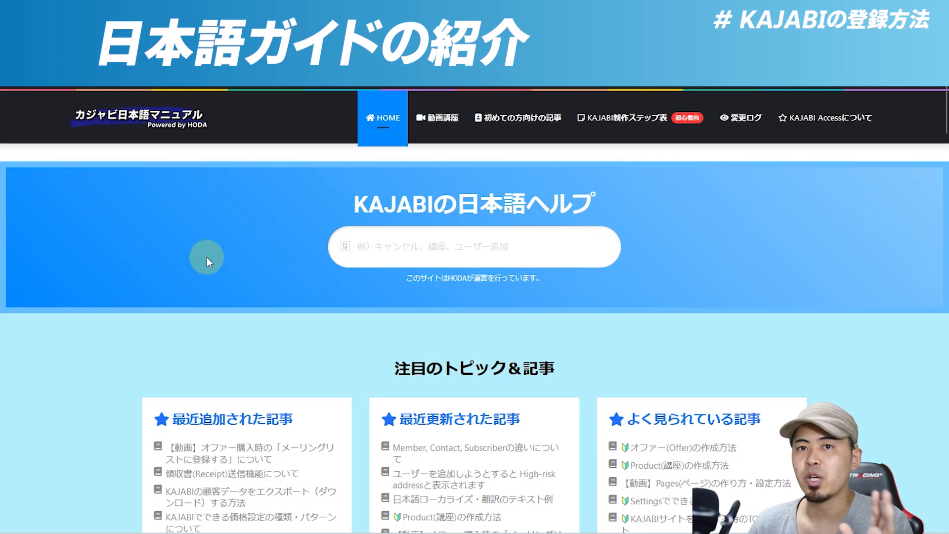
Look over the featured topics and article lists on the Japanese Kajabi manual's home page
scroll(142, 214, "down", 2)
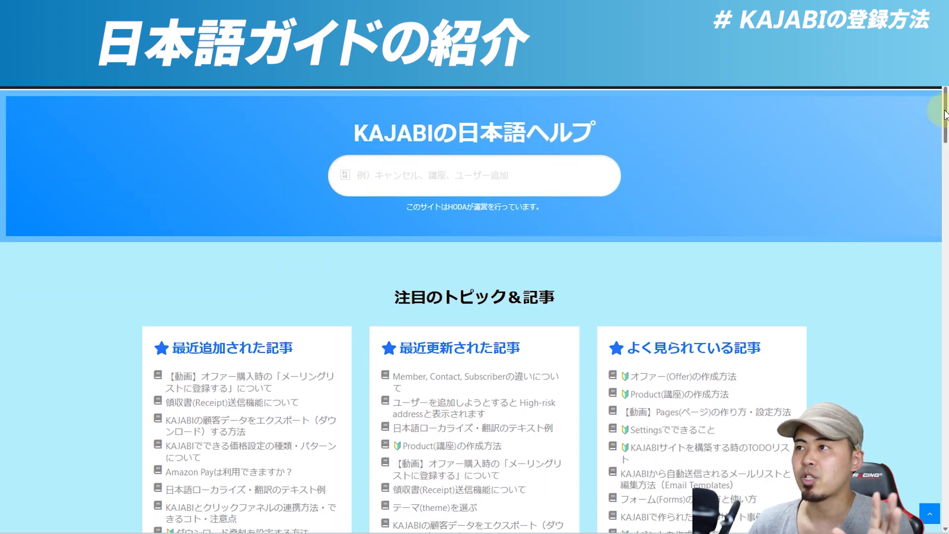
left_click_drag(945, 117, 945, 128)
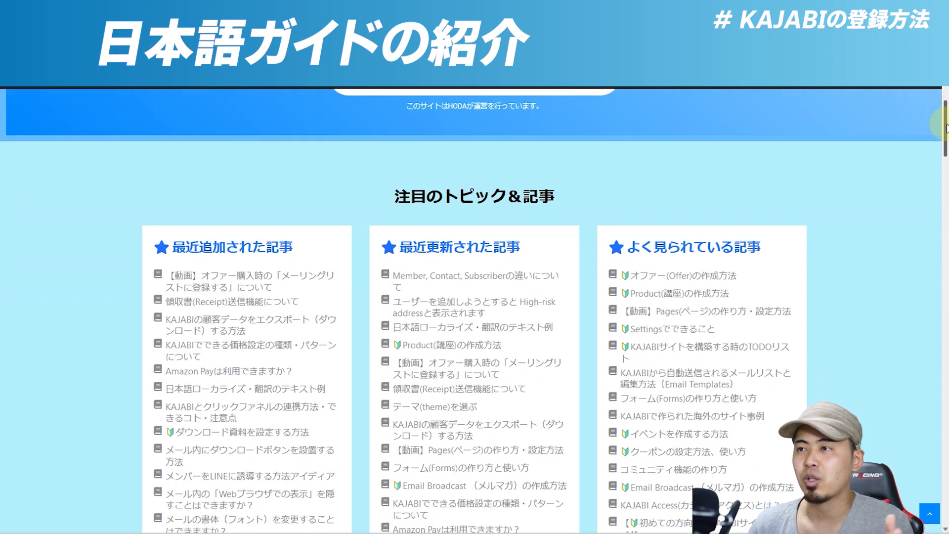
left_click_drag(946, 127, 915, 99)
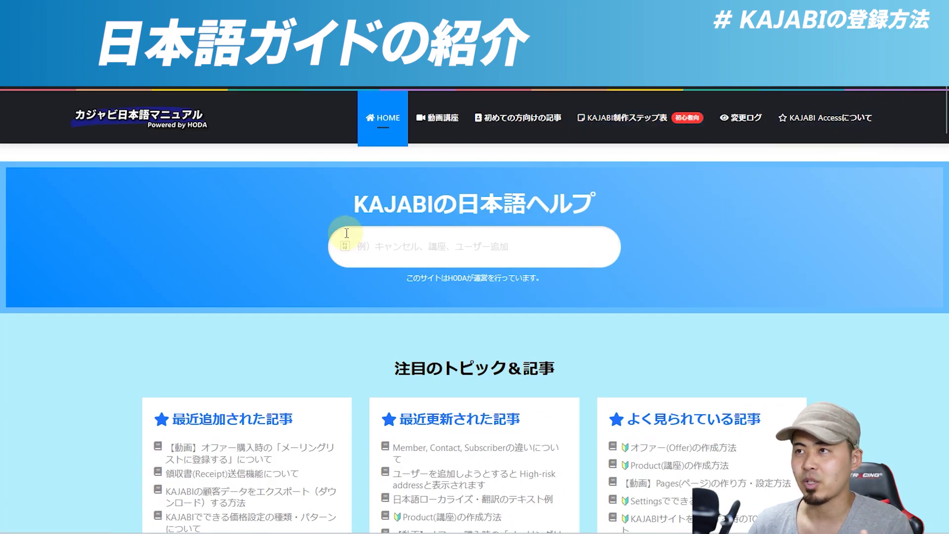
Open the KAJABI制作ステップ表 page and examine the task table down to its last categories
left_click(600, 138)
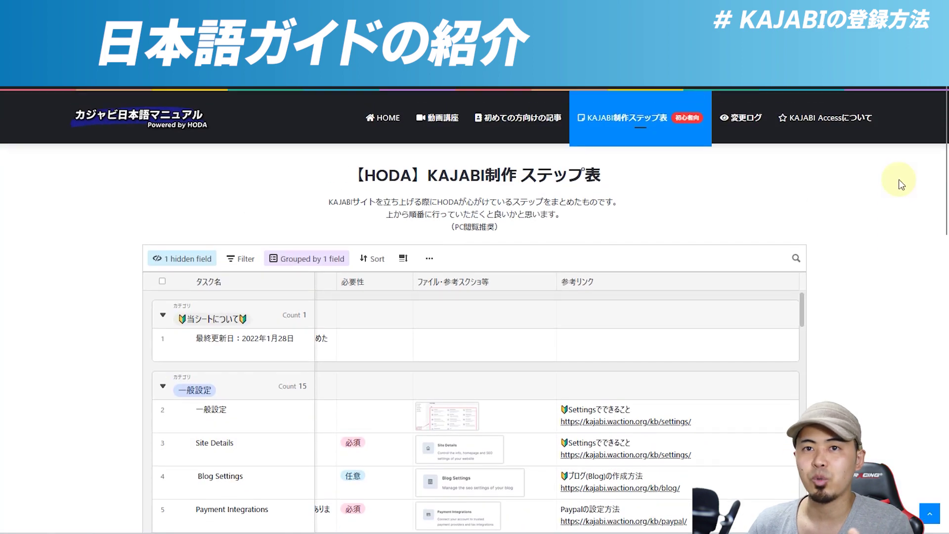
scroll(841, 168, "down", 1)
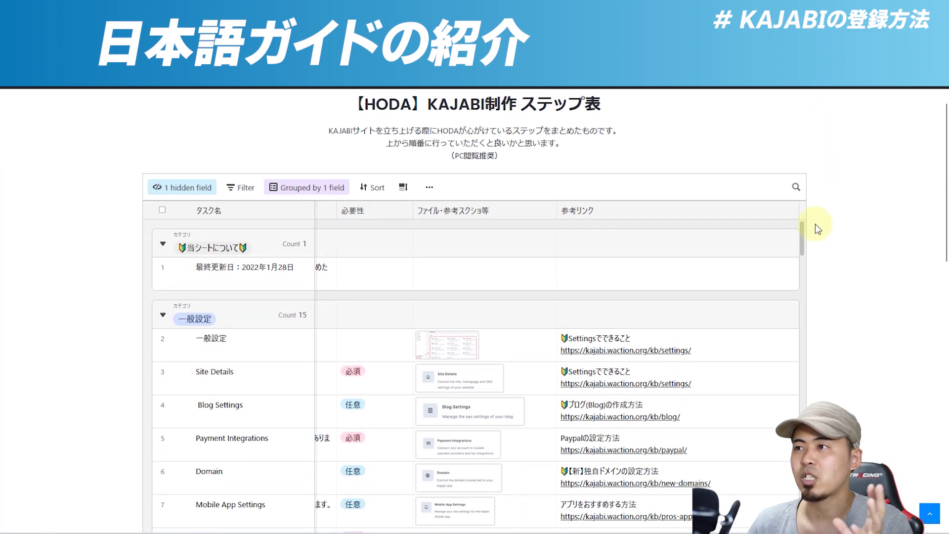
scroll(817, 210, "down", 1)
left_click_drag(804, 173, 823, 467)
scroll(829, 303, "up", 2)
scroll(828, 302, "up", 1)
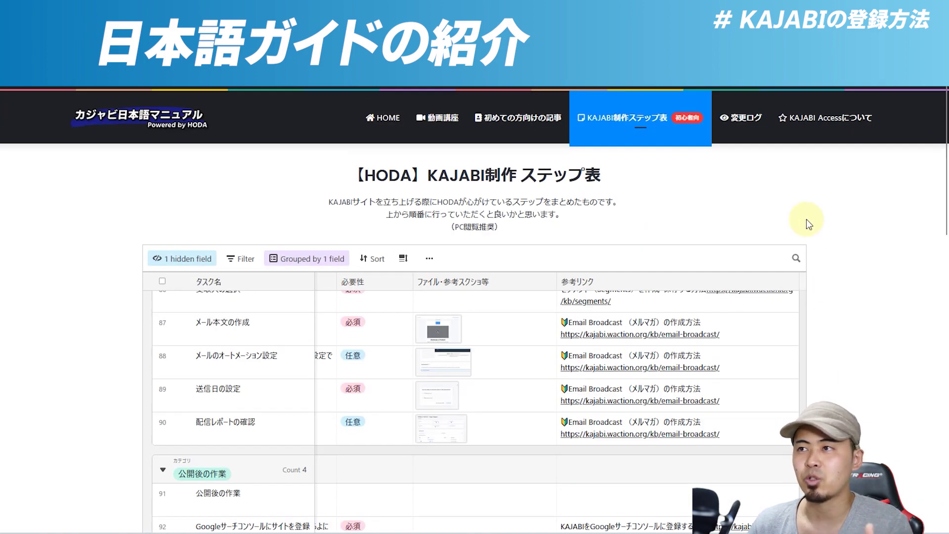
Open the manual's beginner articles (初めての方向けの記事) and look through the whole article list
left_click(520, 133)
scroll(812, 206, "down", 1)
scroll(870, 188, "down", 3)
scroll(944, 188, "down", 2)
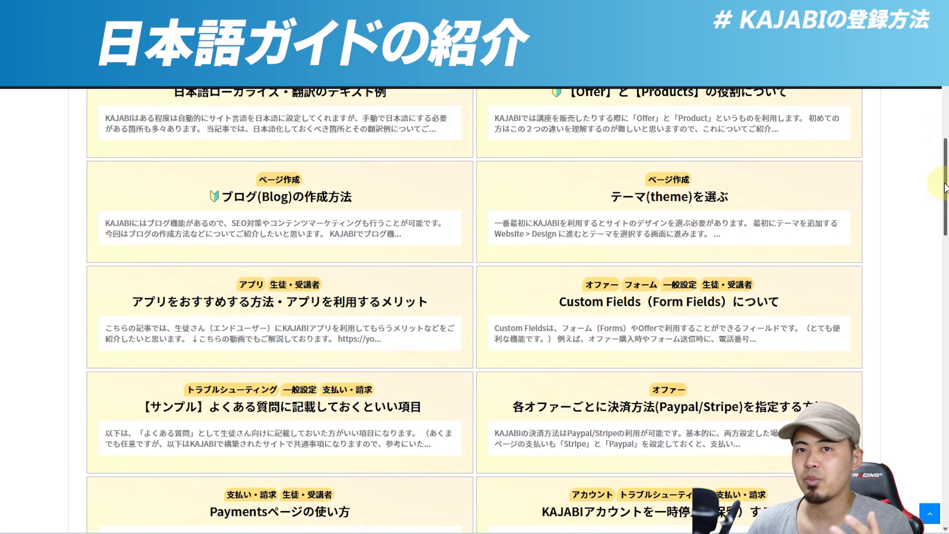
scroll(944, 188, "up", 1)
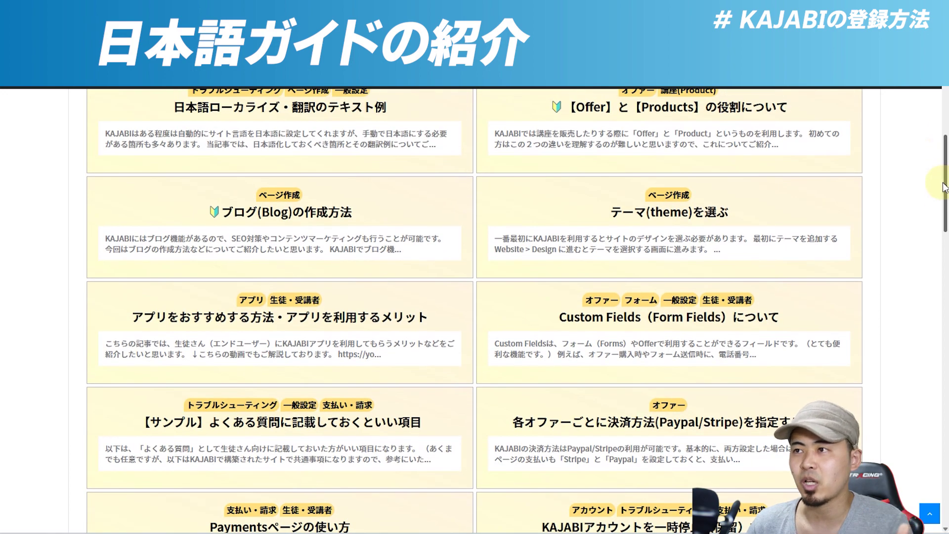
scroll(944, 188, "up", 1)
scroll(916, 186, "down", 1)
scroll(915, 185, "down", 3)
scroll(913, 215, "down", 4)
scroll(913, 265, "down", 10)
scroll(900, 186, "up", 20)
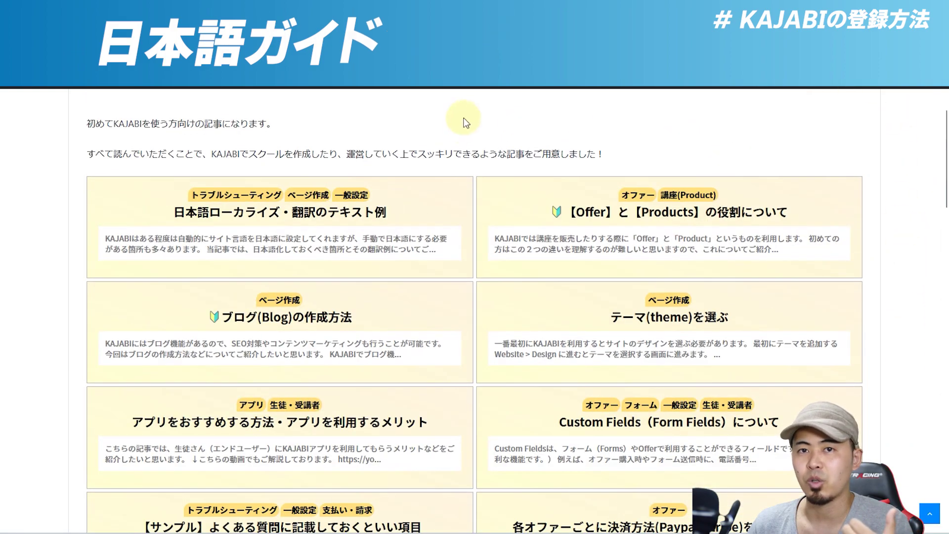
scroll(465, 122, "up", 2)
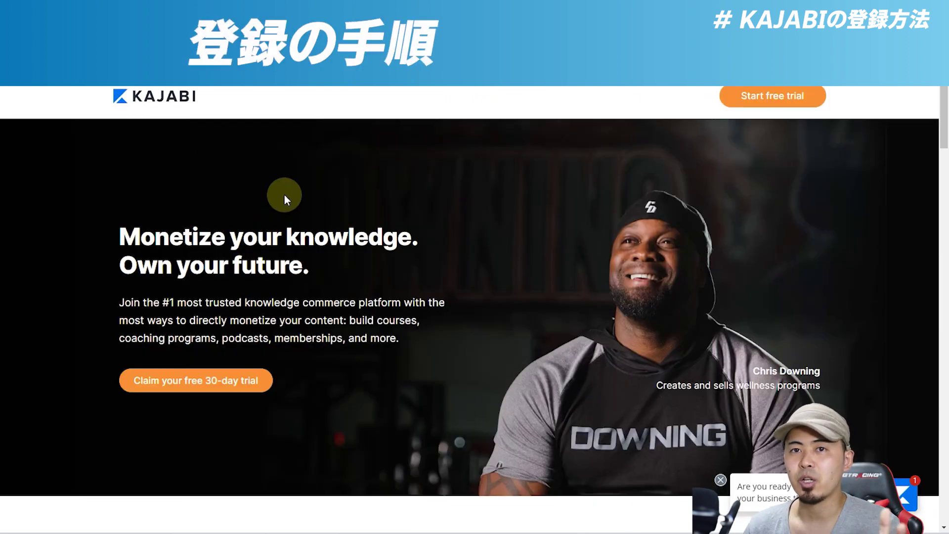
Sign up for Kajabi's 30-day free trial with name, email, account password, phone number and card details, and verify the email address
left_click(205, 380)
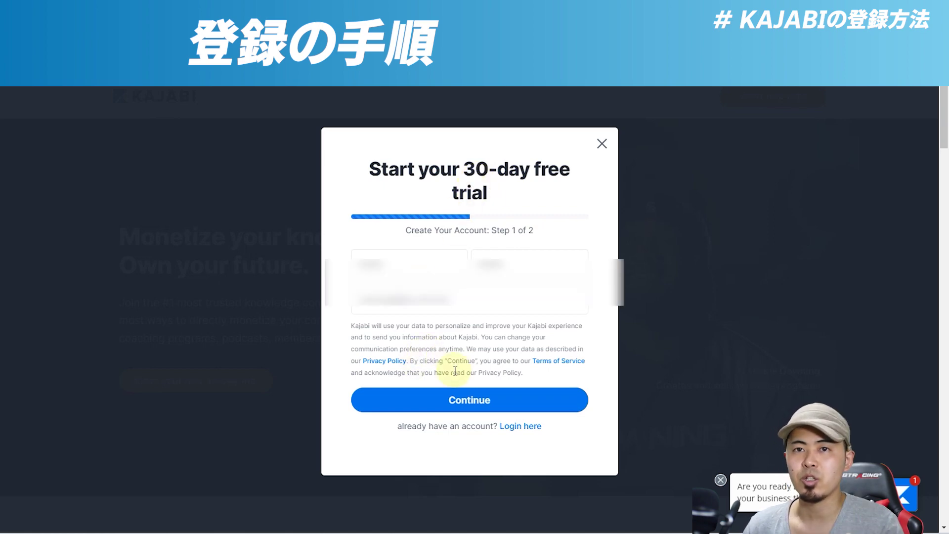
left_click(475, 410)
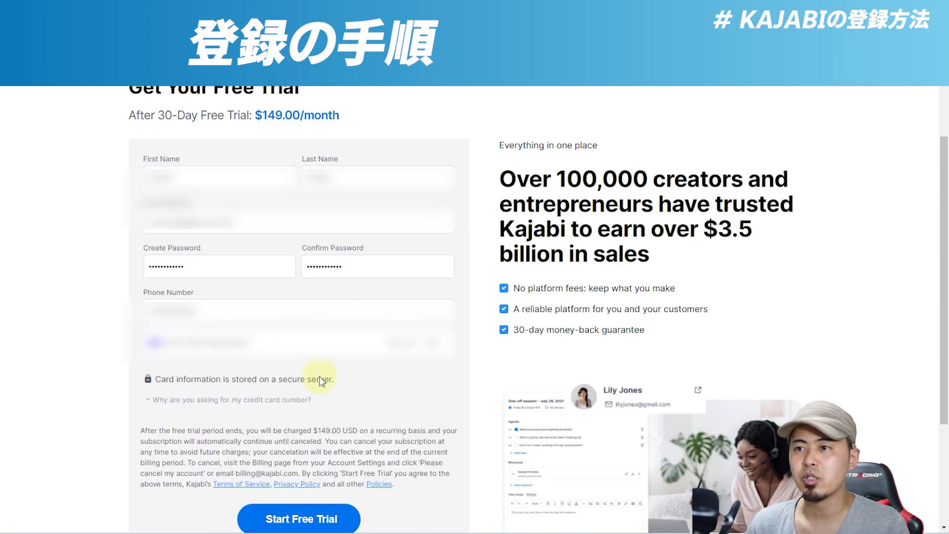
left_click(316, 525)
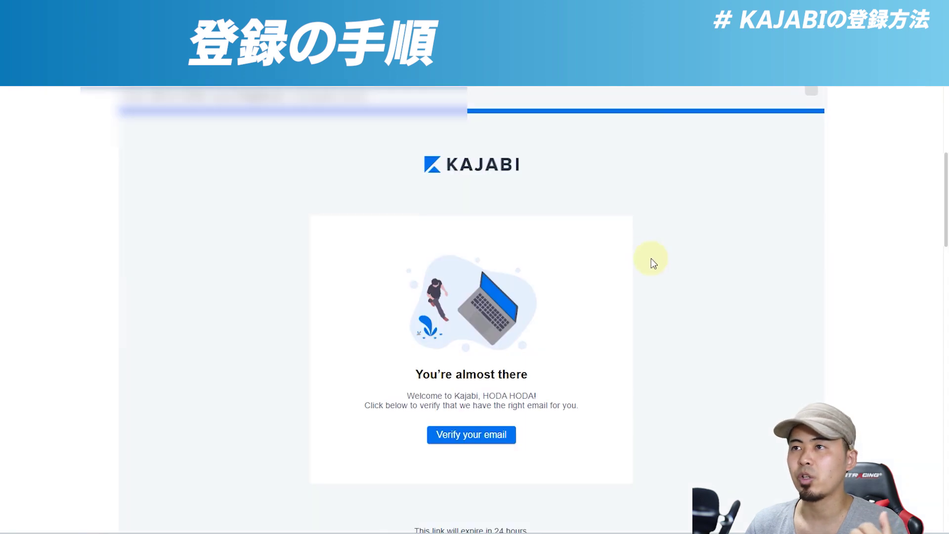
left_click(472, 435)
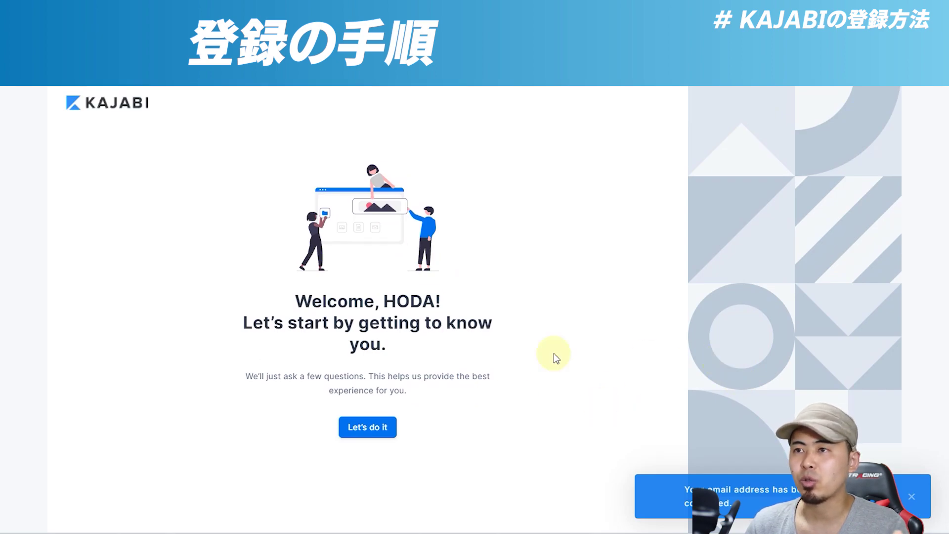
Start the onboarding questionnaire and translate the page into Japanese
left_click(381, 431)
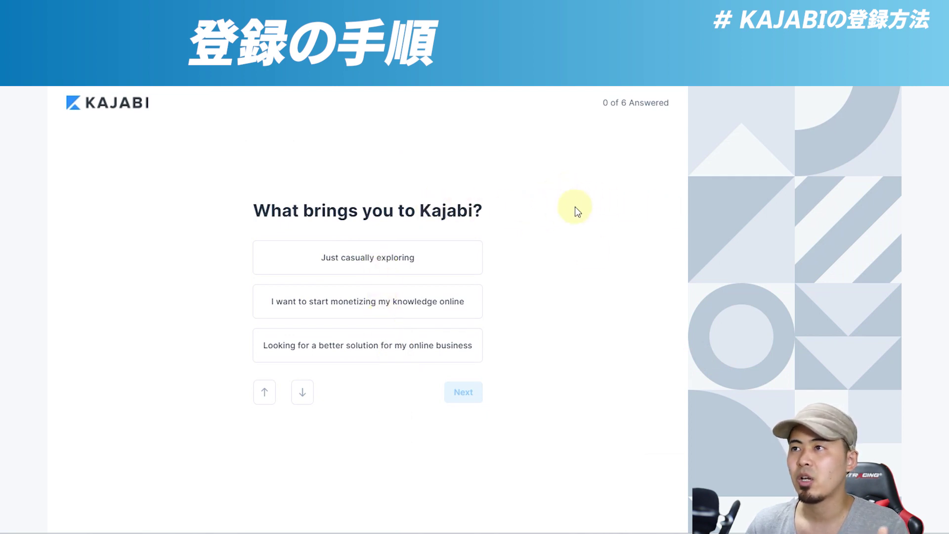
right_click(476, 155)
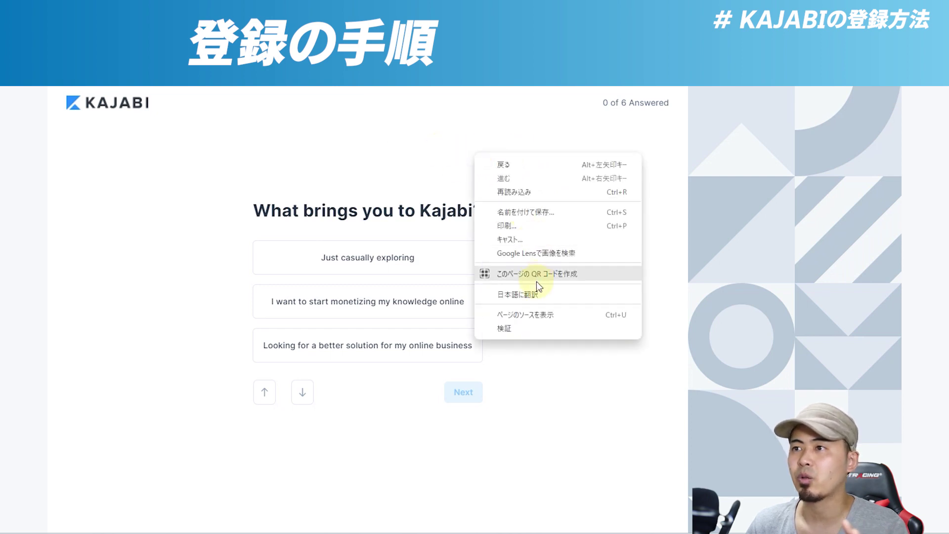
left_click(536, 298)
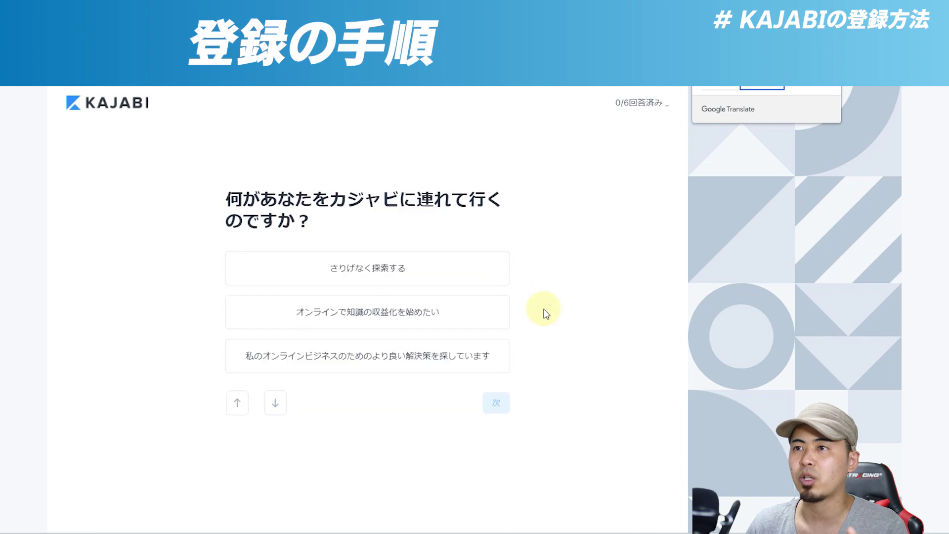
Answer the first three questions with オンラインで知識の収益化を始めたい, 教師またはインストラクター and はい、フルタイム
left_click(391, 299)
left_click(495, 403)
left_click(391, 250)
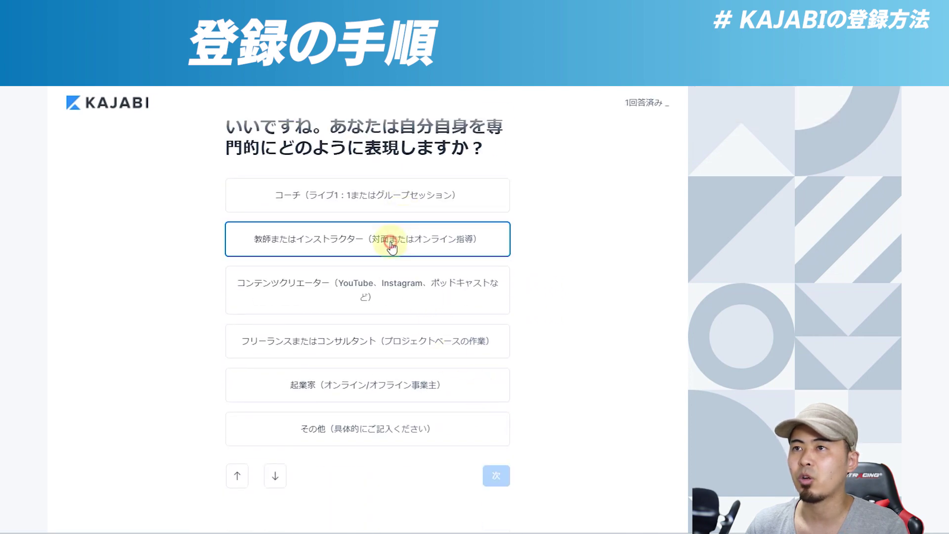
left_click(495, 474)
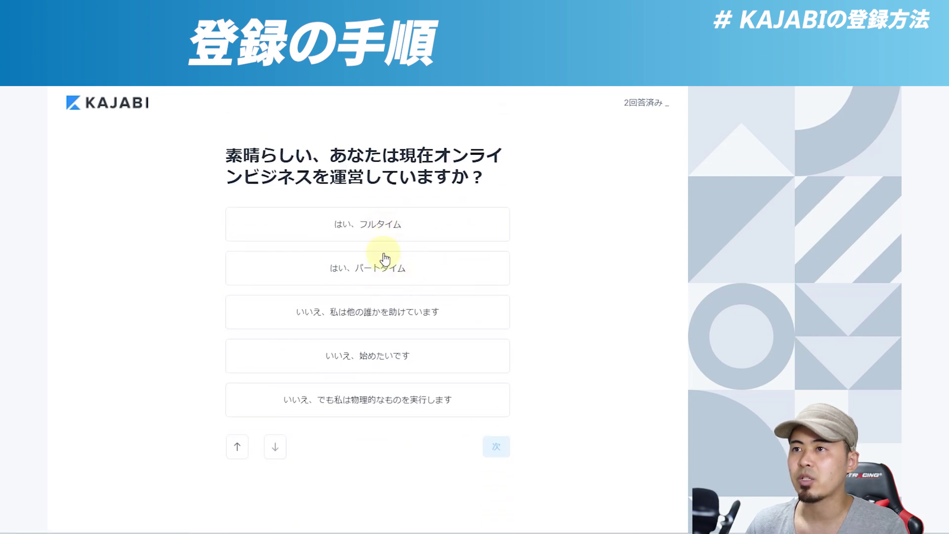
left_click(384, 235)
left_click(498, 437)
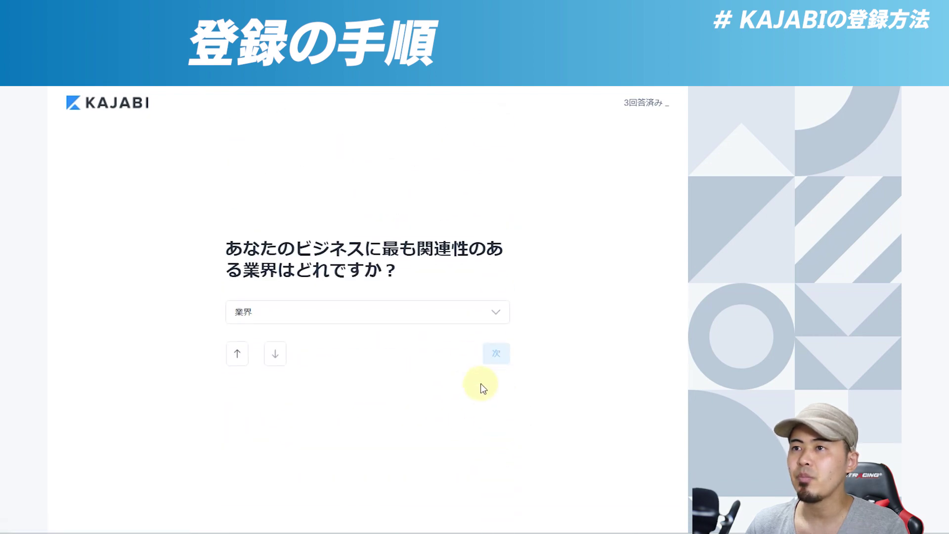
Choose the business's industry and answer the similar-platform question with はい、でもカジャビは初めてです
left_click(413, 318)
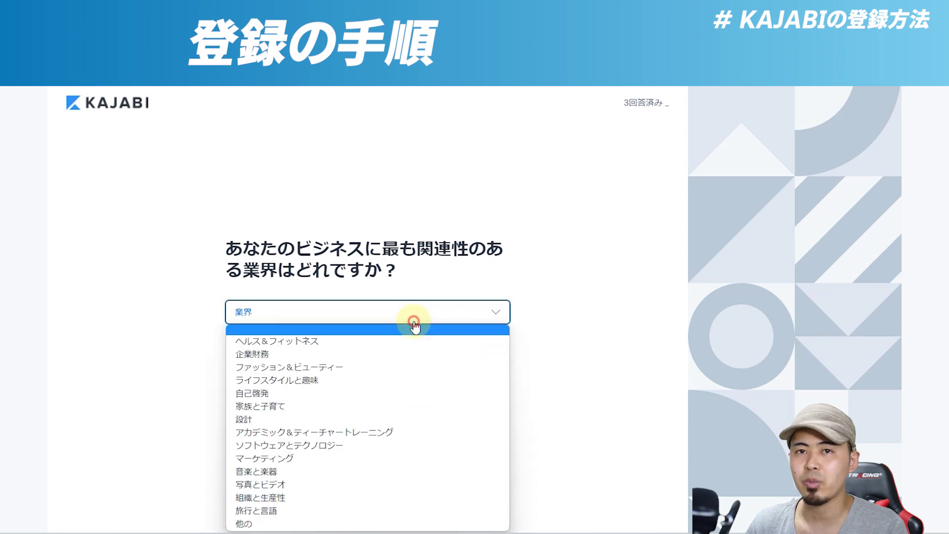
left_click(386, 413)
left_click(494, 355)
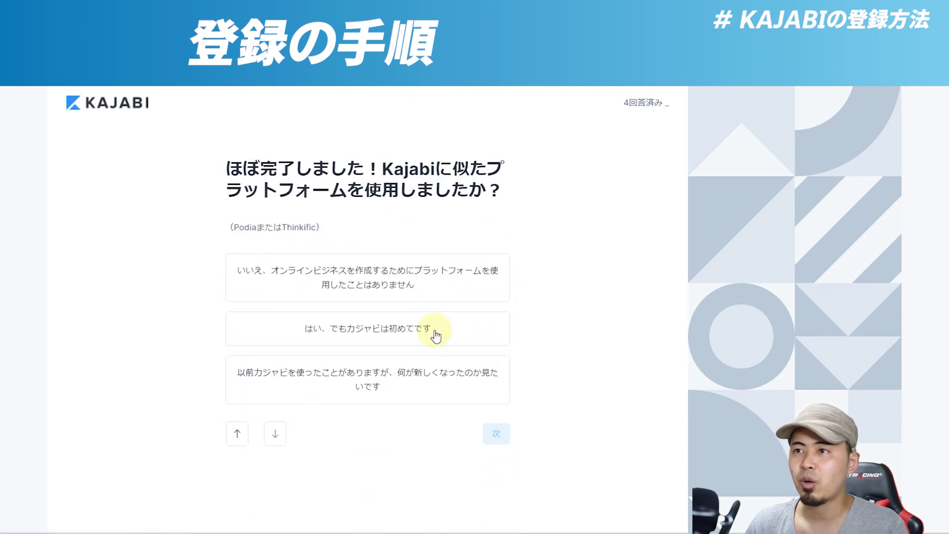
left_click(435, 335)
left_click(494, 437)
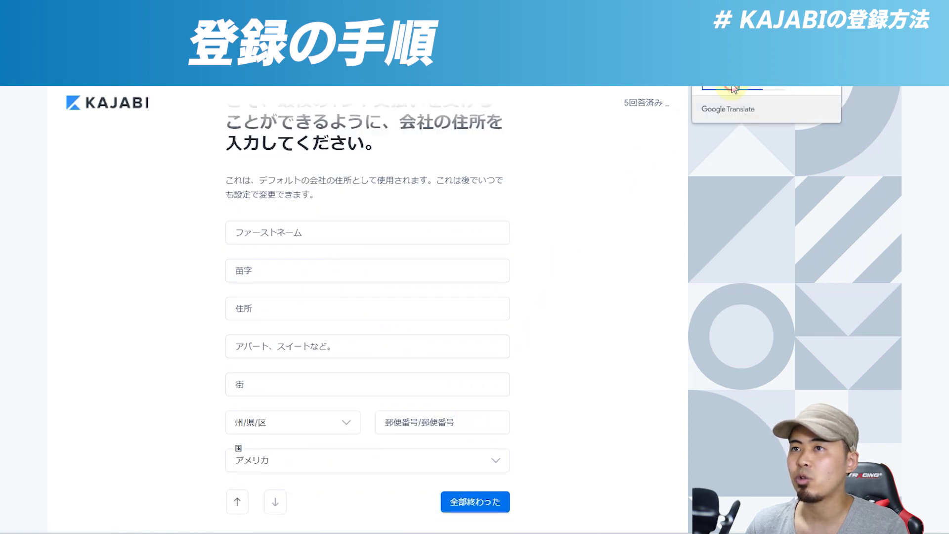
Submit the business name and address in the English form with Japan as the country, and dismiss the dashboard's welcome pop-ups
left_click(734, 89)
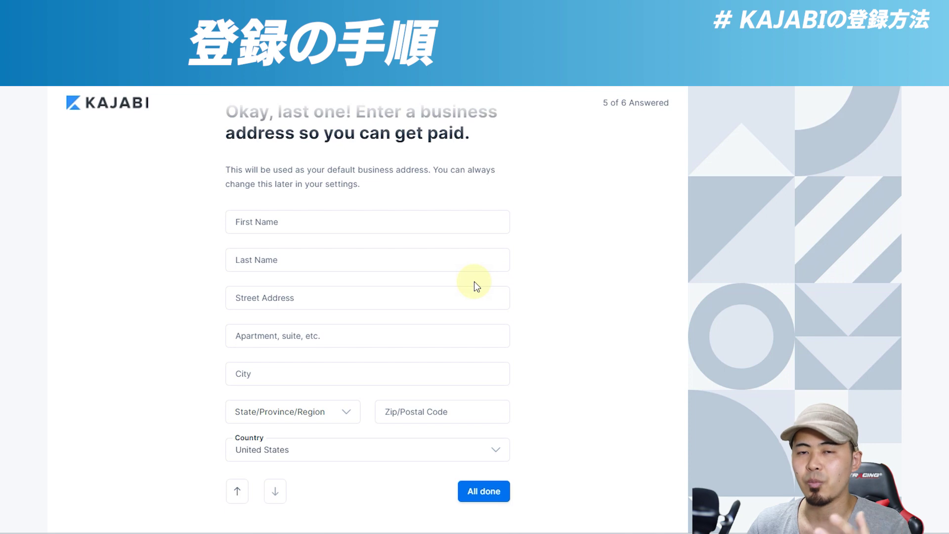
left_click(313, 216)
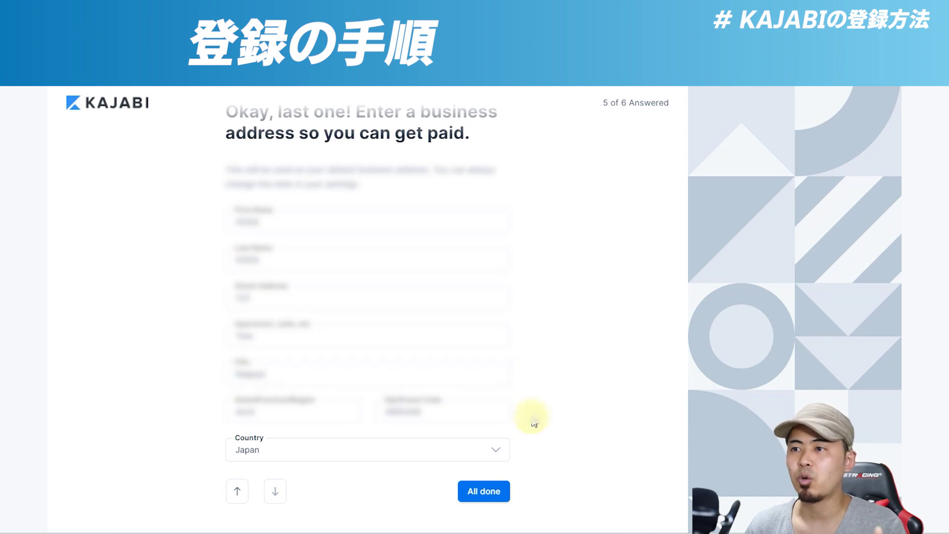
left_click(484, 495)
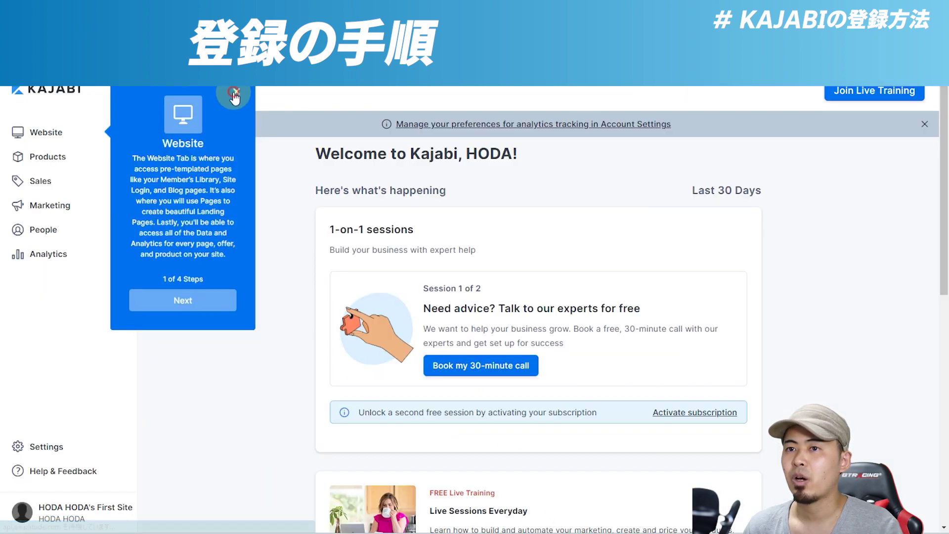
left_click(281, 183)
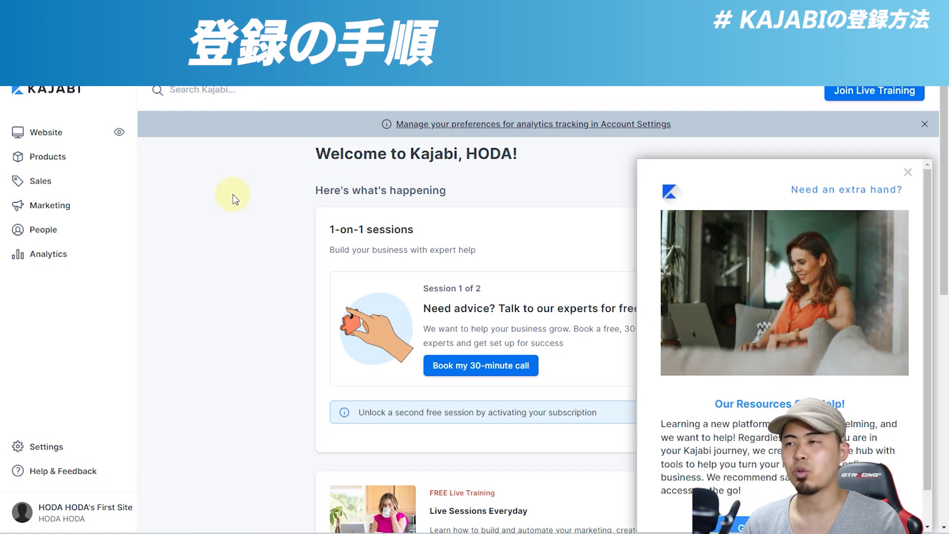
left_click(908, 172)
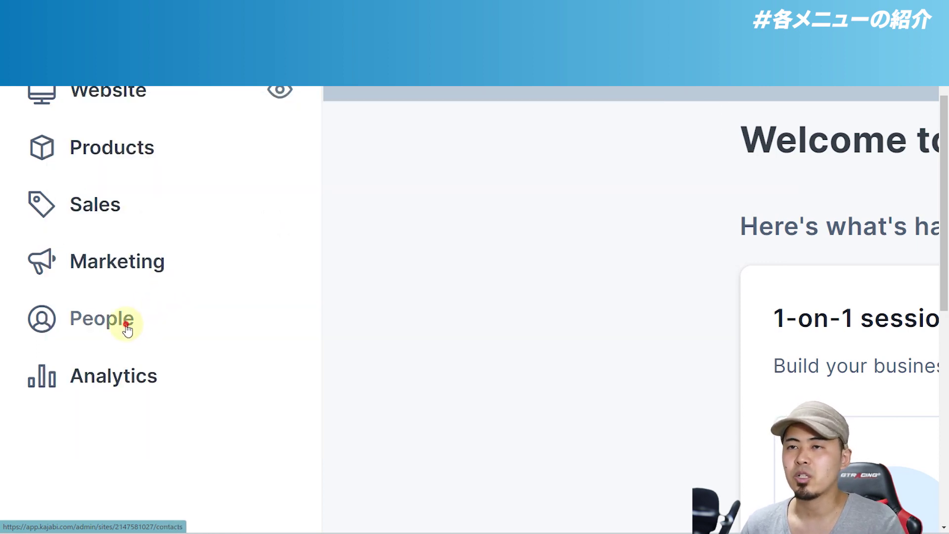
View the People section and the Analytics section of the new site
left_click(127, 322)
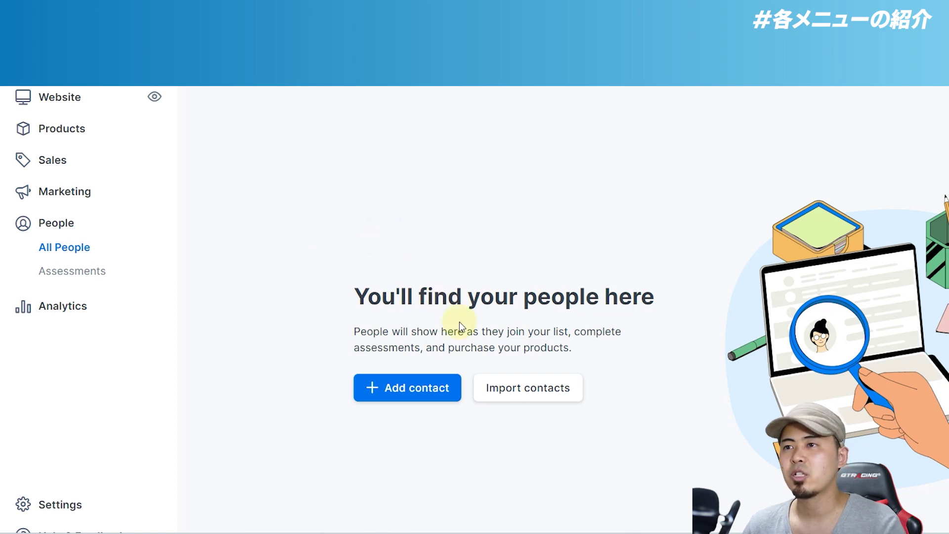
left_click(95, 311)
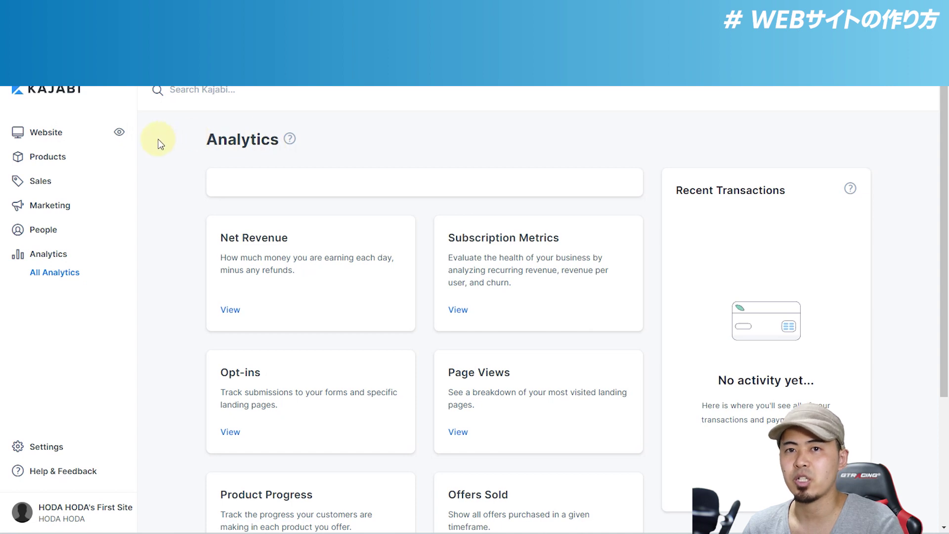
Browse the Theme Store from the website design area and set up the site with the free Taylor theme
left_click(57, 133)
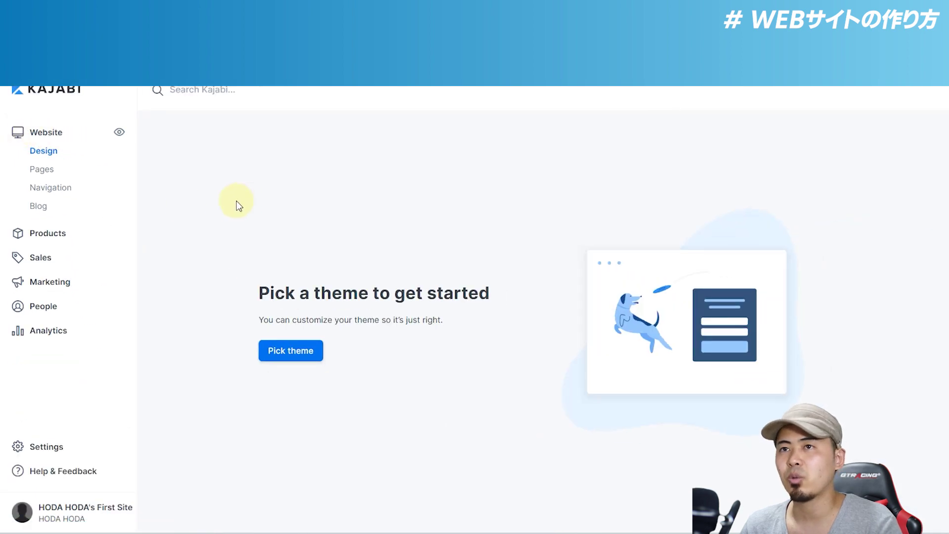
left_click(306, 360)
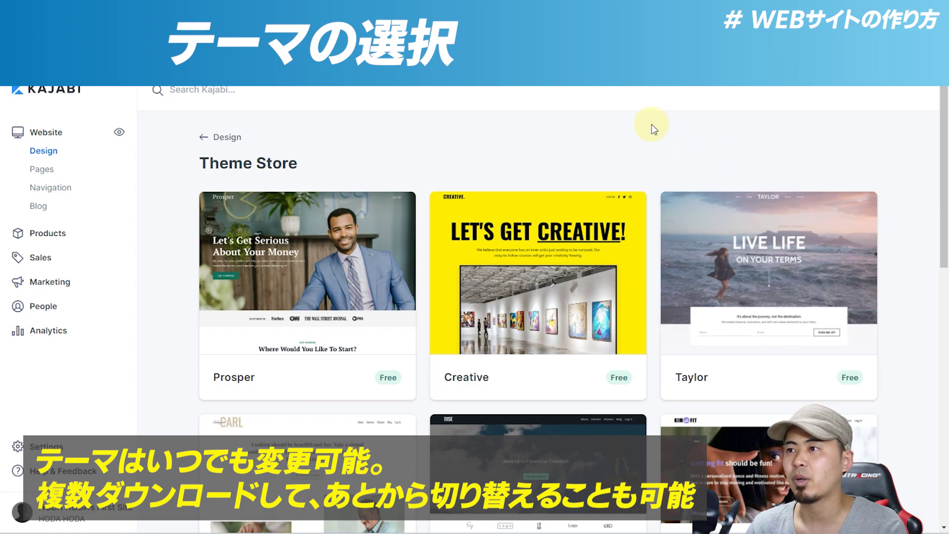
scroll(651, 120, "down", 5)
scroll(613, 307, "down", 7)
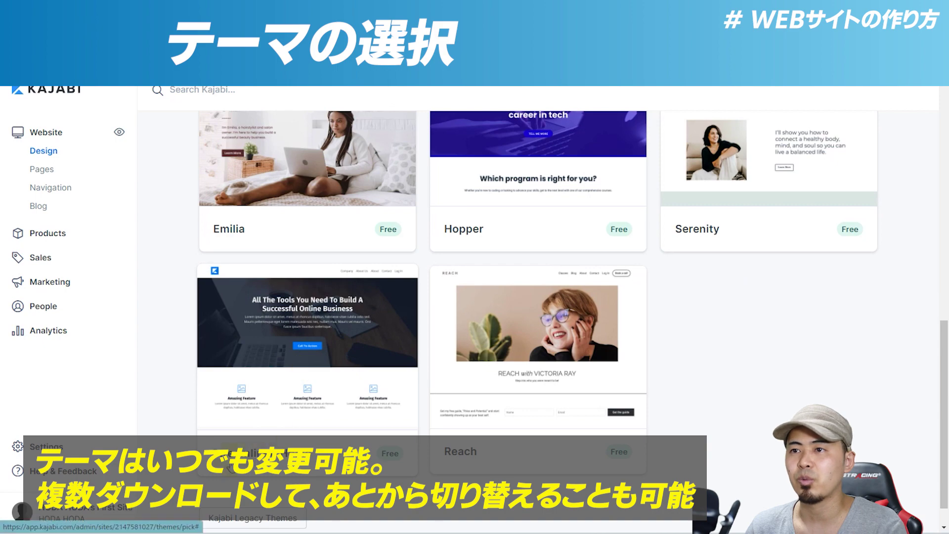
scroll(328, 381, "up", 10)
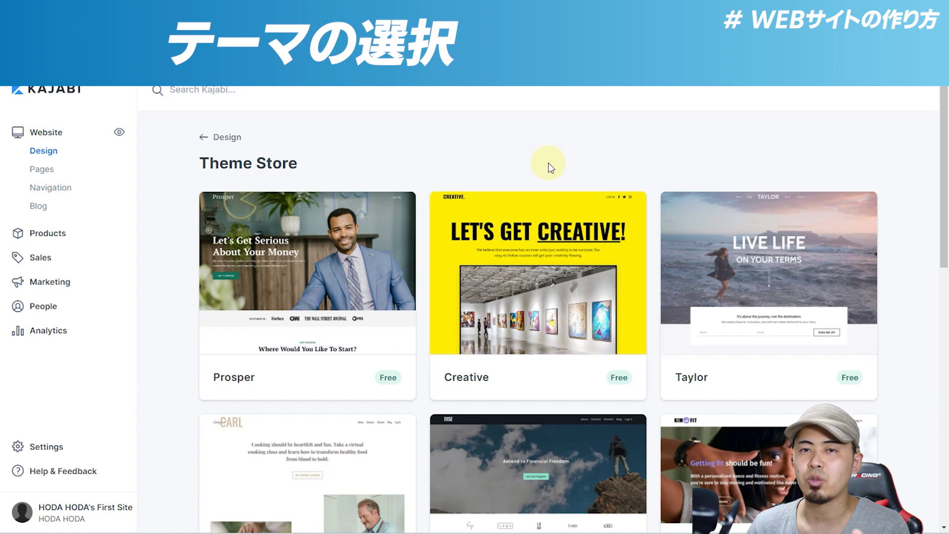
scroll(430, 165, "down", 10)
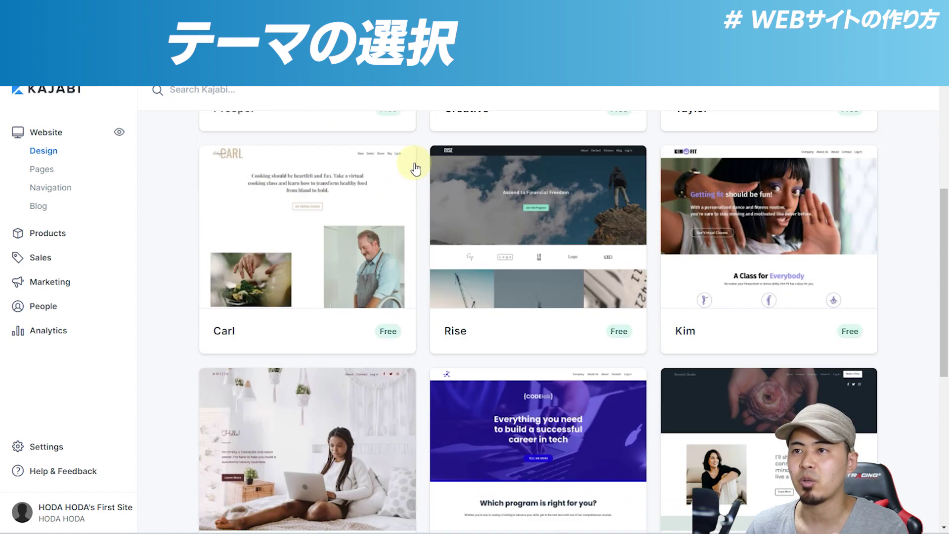
scroll(452, 314, "up", 10)
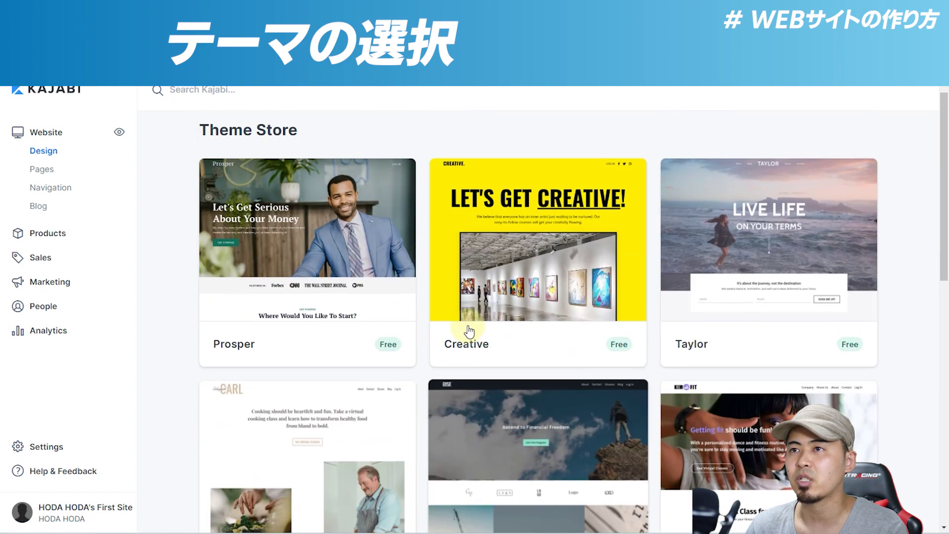
left_click(766, 296)
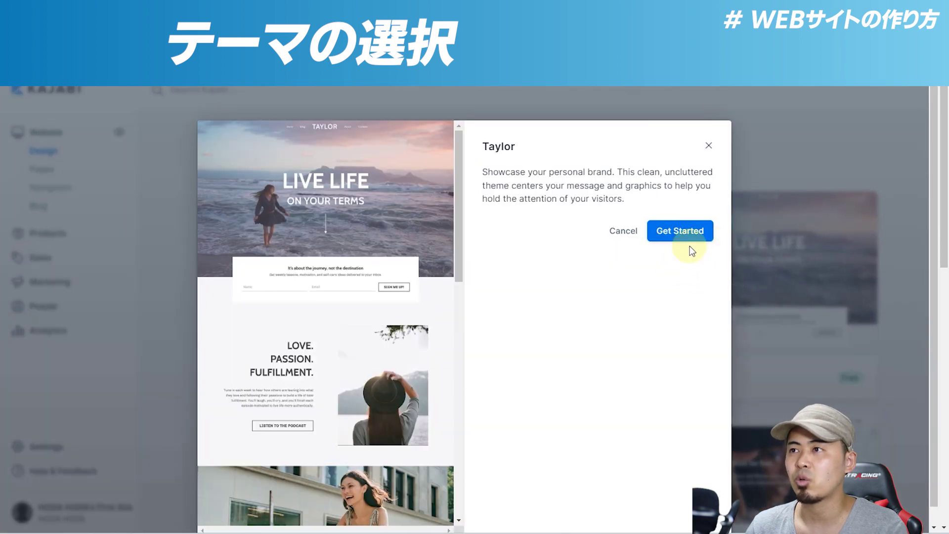
left_click(692, 236)
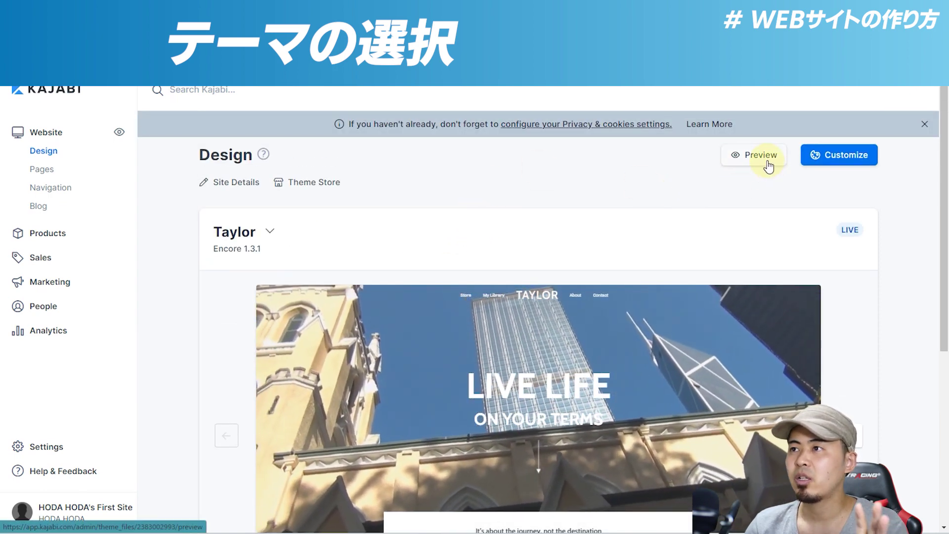
Preview the Taylor site's home page down to its podcast area and return to the Design page
left_click(769, 167)
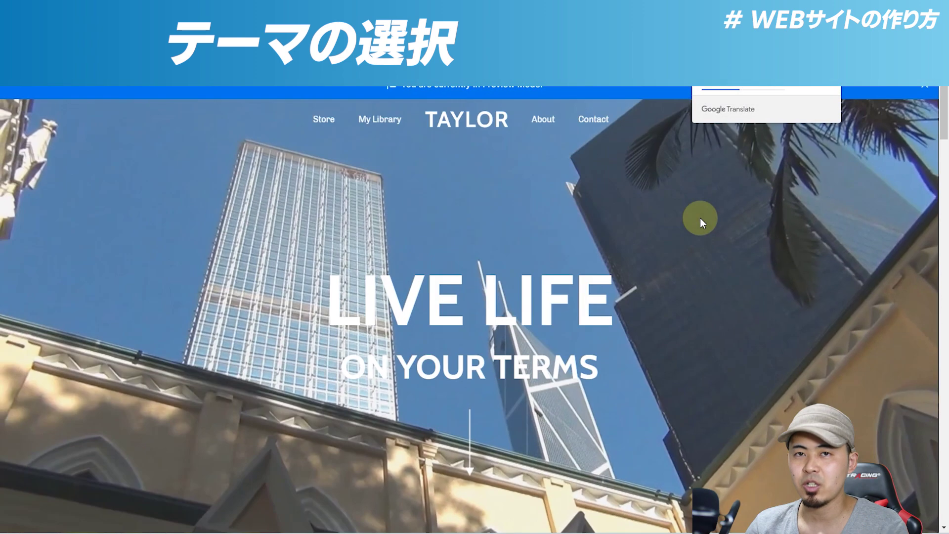
scroll(700, 217, "down", 10)
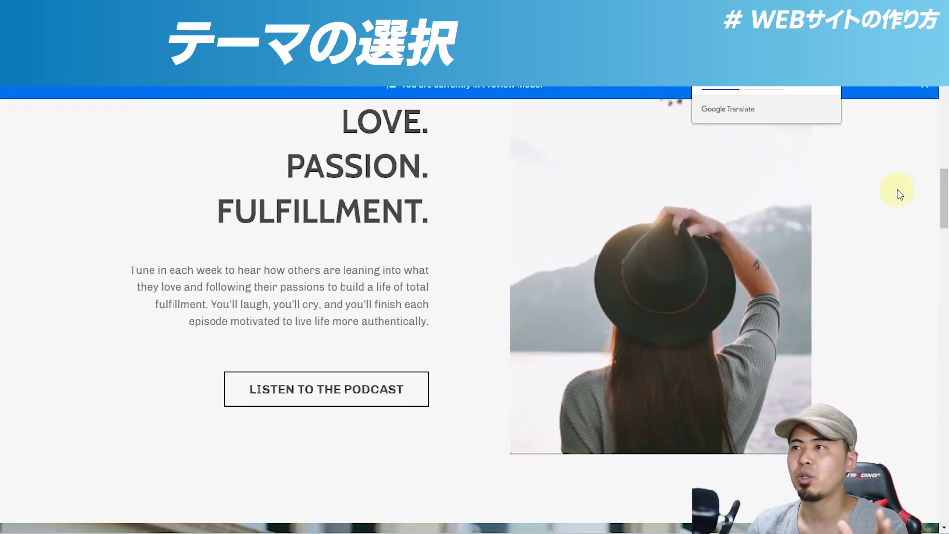
left_click_drag(939, 186, 865, 185)
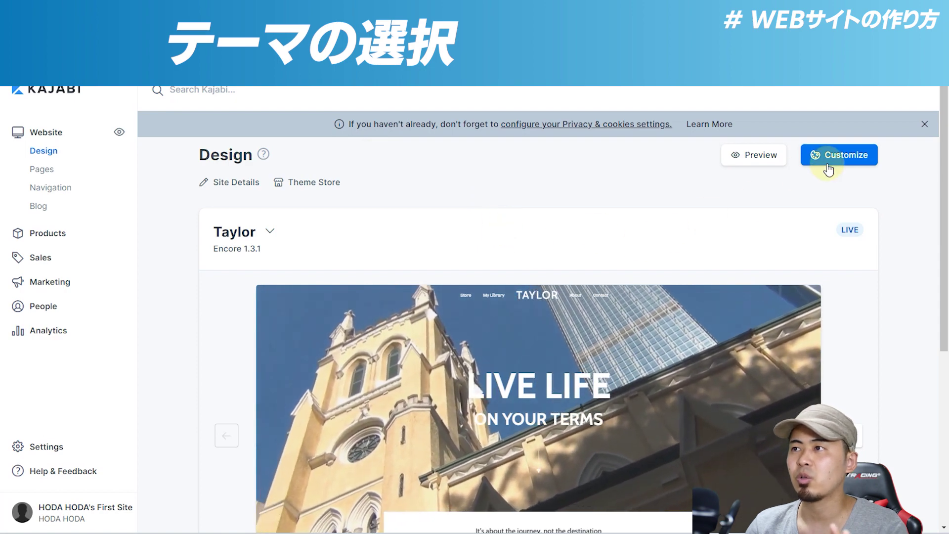
Open the Taylor theme for customizing and review the home page down to the Podcast section
left_click(848, 163)
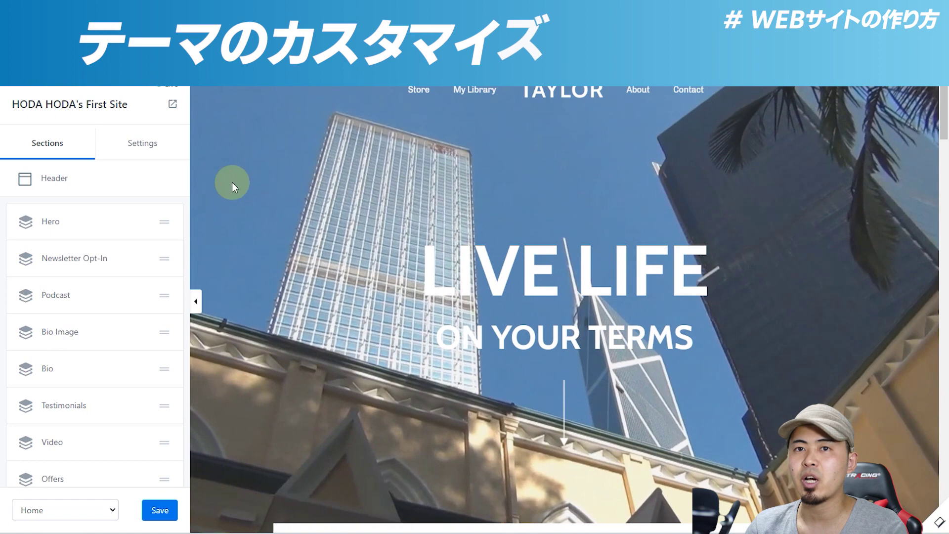
scroll(304, 185, "down", 10)
scroll(420, 213, "up", 1)
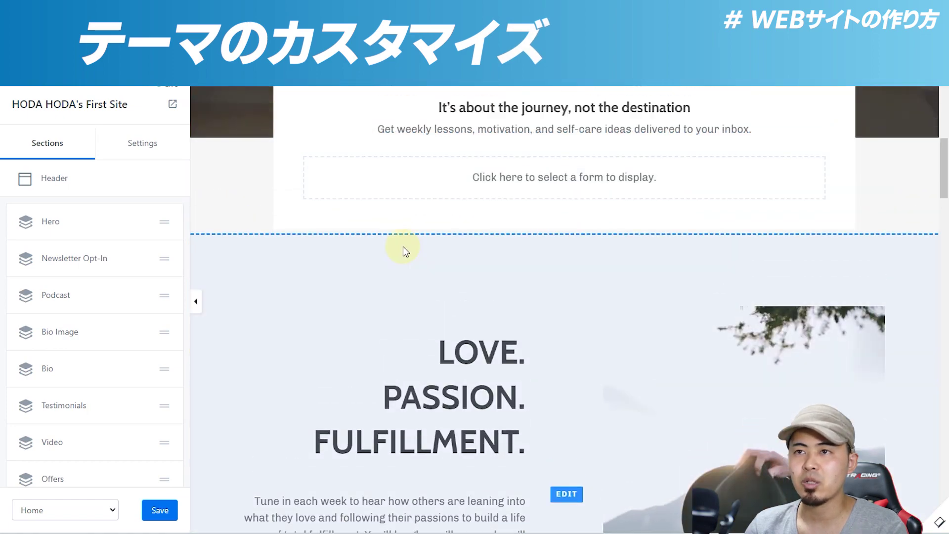
scroll(402, 246, "up", 1)
scroll(561, 227, "down", 4)
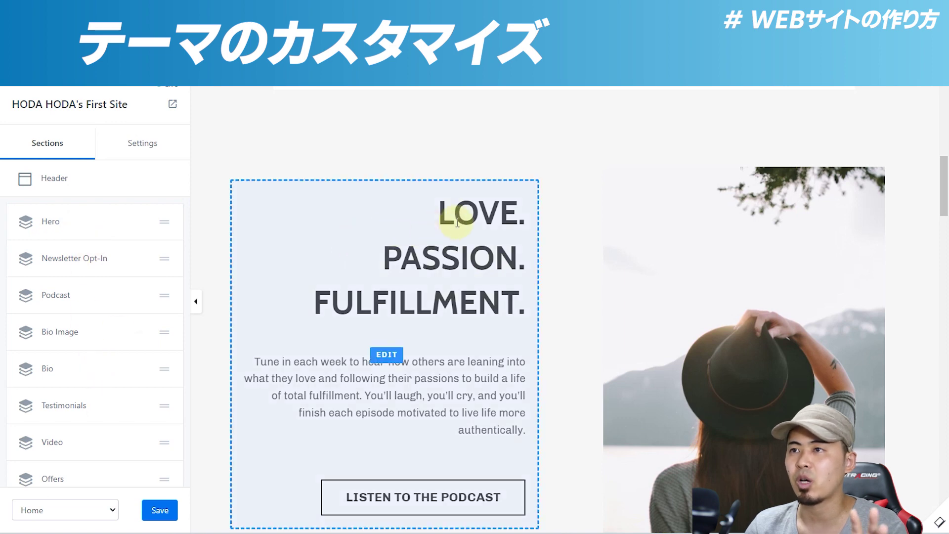
Insert あ after LOVE in the heading of the Podcast section's text block
left_click(474, 258)
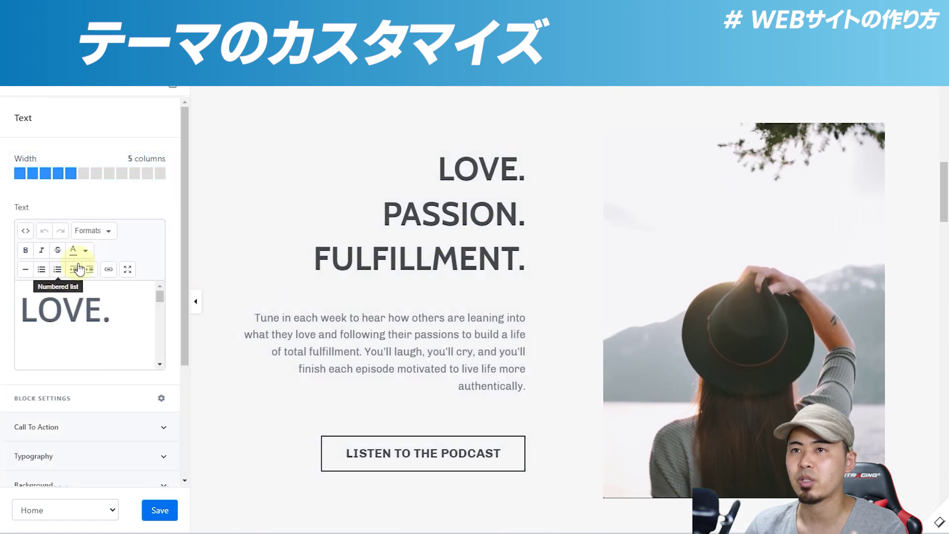
left_click_drag(159, 299, 160, 302)
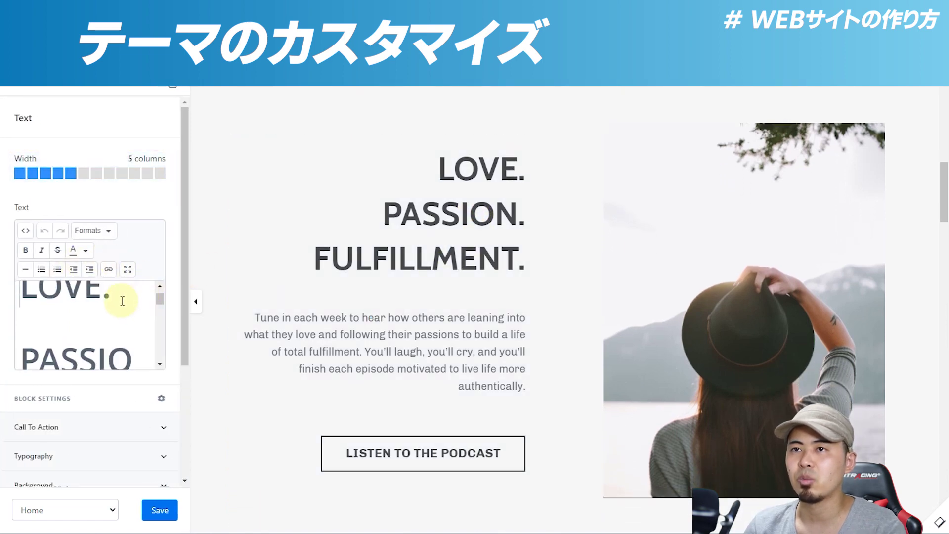
scroll(100, 312, "up", 1)
left_click(102, 307)
type("あ")
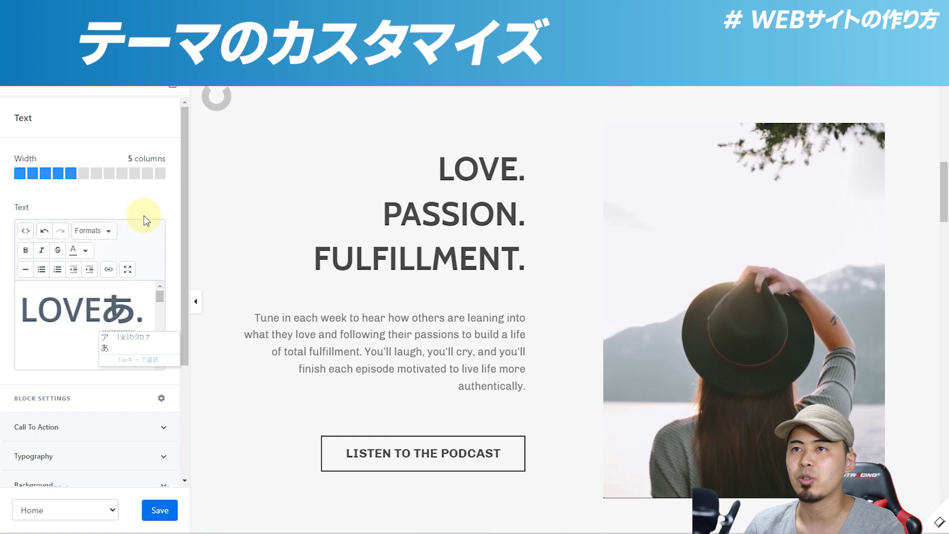
key("Return")
scroll(156, 296, "down", 1)
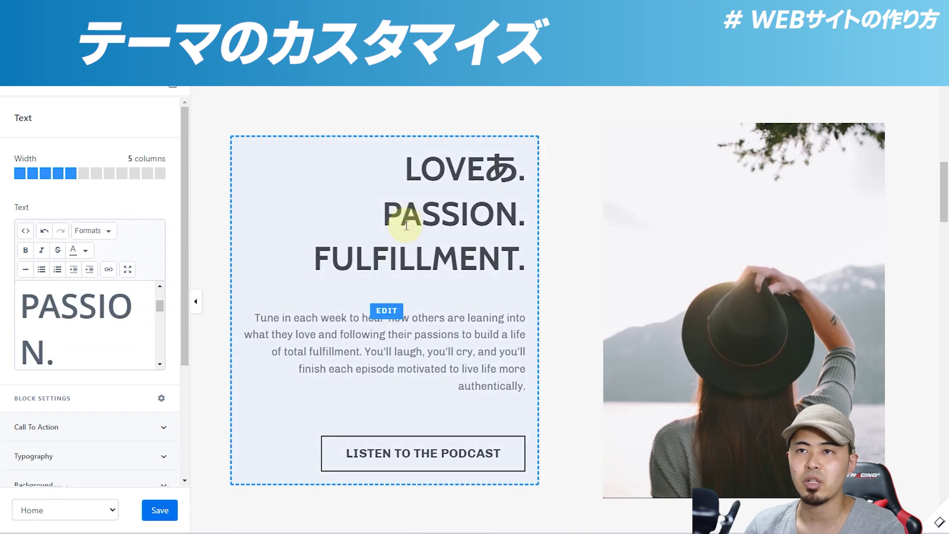
Try different widths for the Podcast section's text block and set it to 4 columns
scroll(346, 228, "up", 5)
scroll(382, 339, "down", 5)
scroll(135, 292, "up", 1)
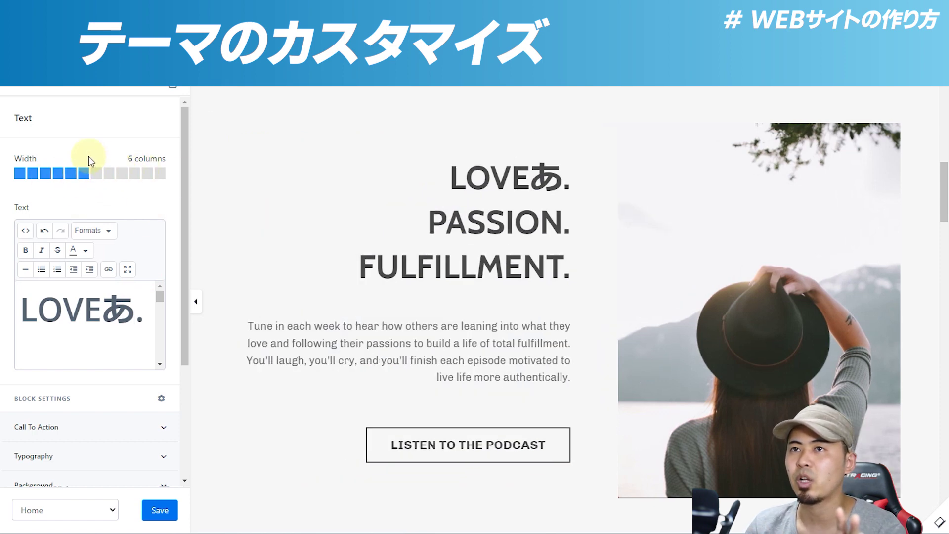
Set the Podcast section's image block to 4 columns wide and duplicate it
left_click(682, 205)
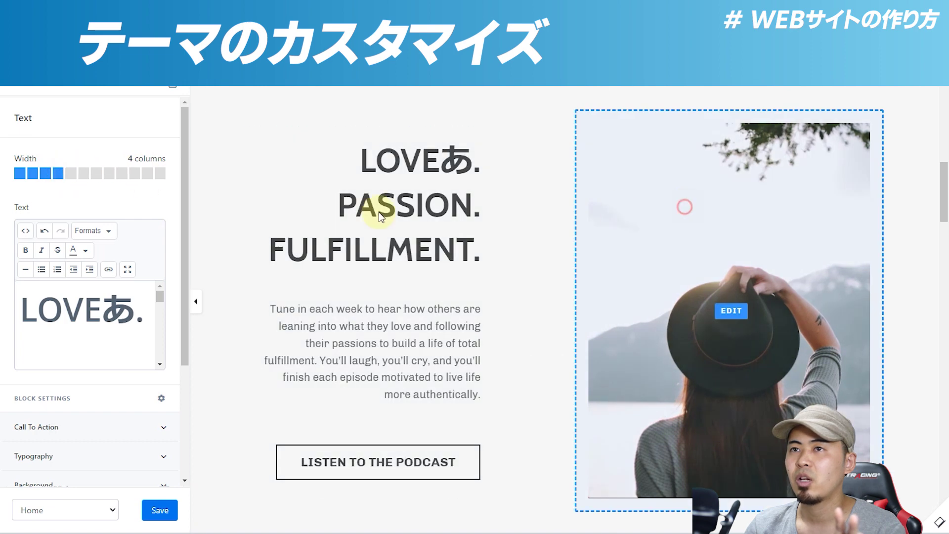
left_click(24, 90)
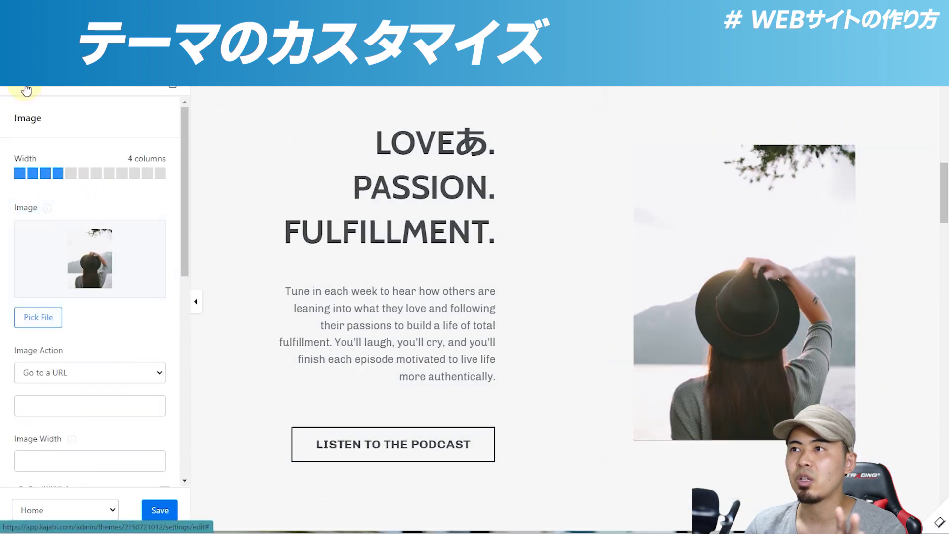
left_click(141, 199)
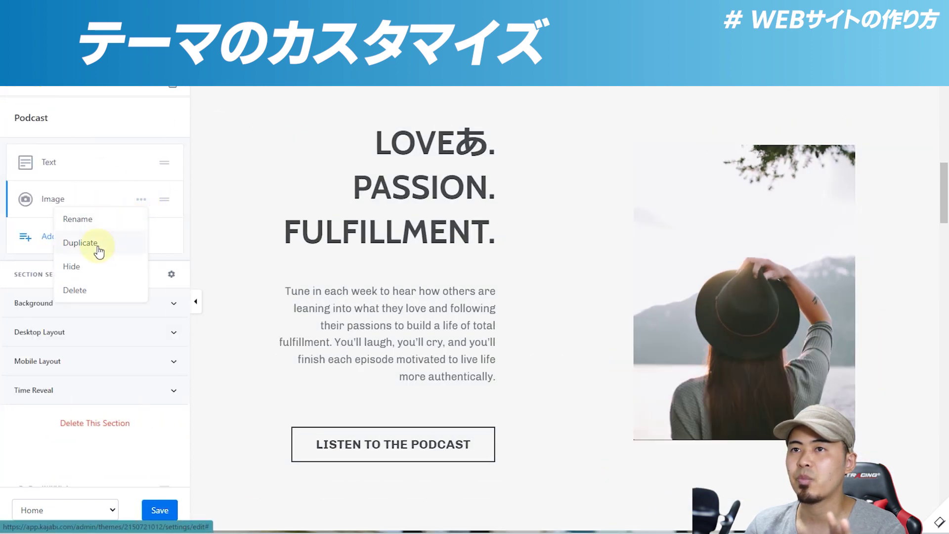
left_click(141, 199)
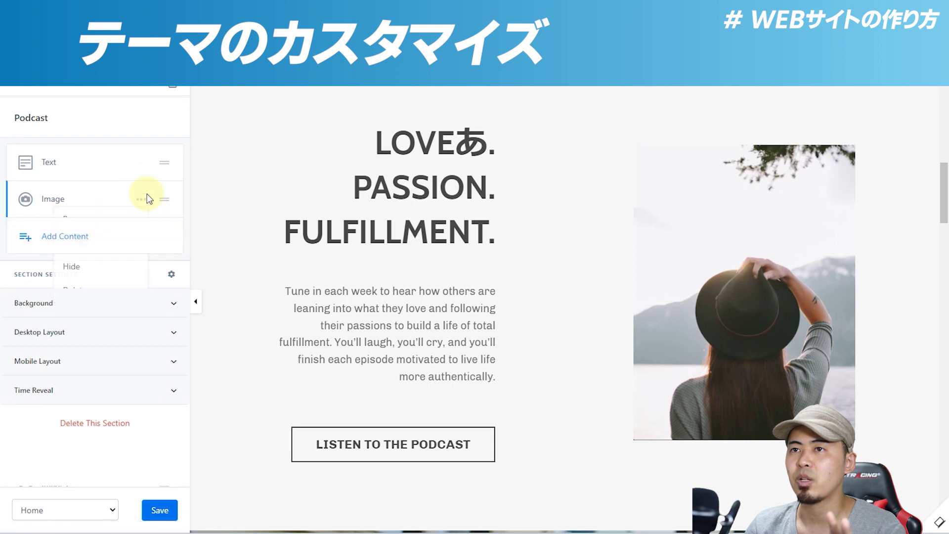
left_click(125, 240)
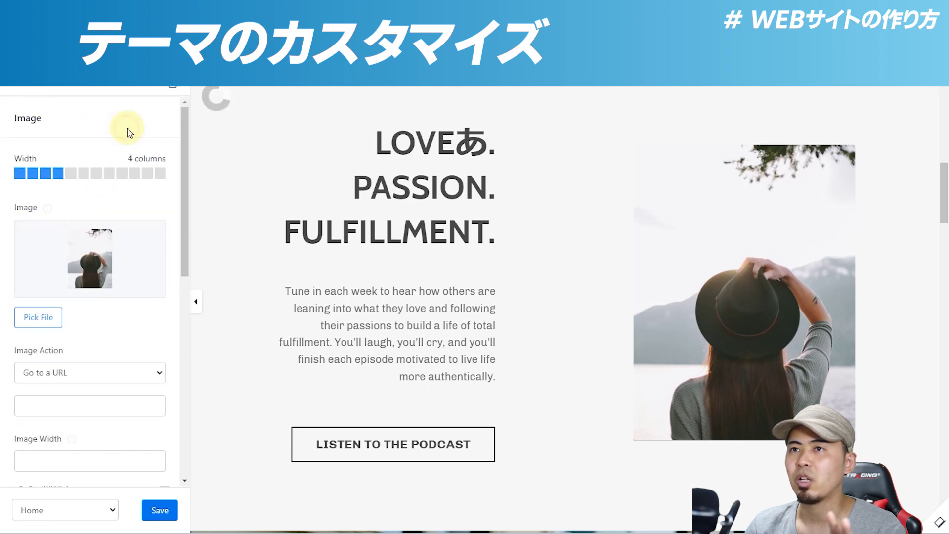
scroll(409, 233, "up", 2)
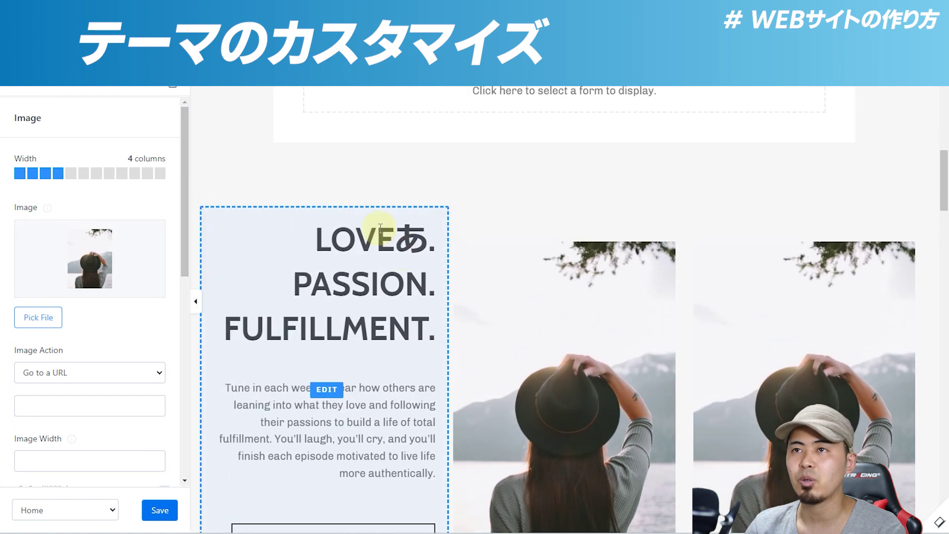
Look through the home page's other sections and examine the settings of the Bio section's I'M TAYLOR. text block
left_click(18, 89)
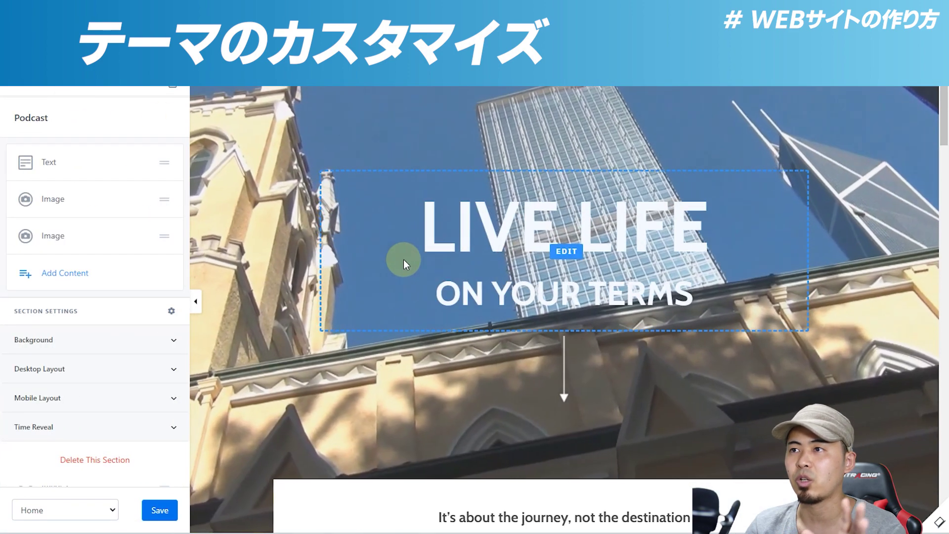
scroll(385, 300, "down", 8)
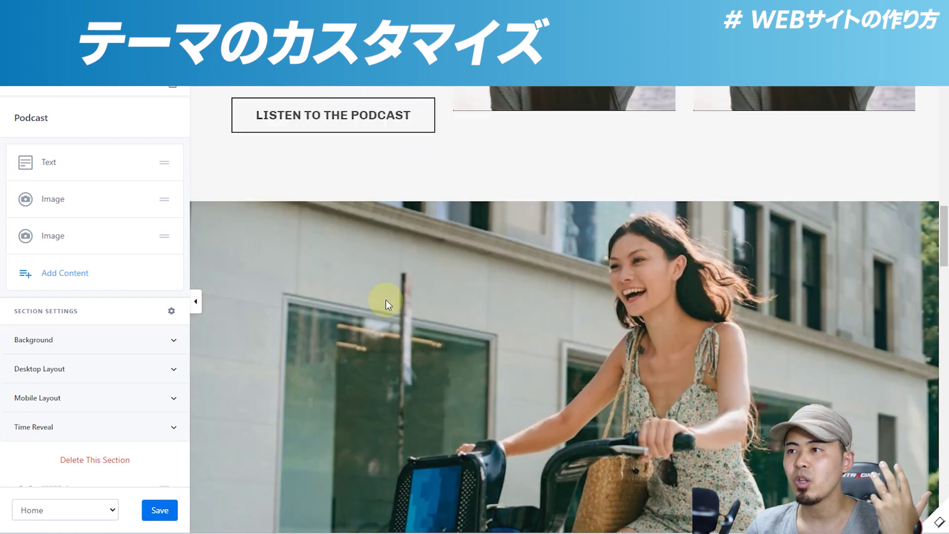
left_click(388, 321)
scroll(380, 296, "down", 5)
left_click(483, 259)
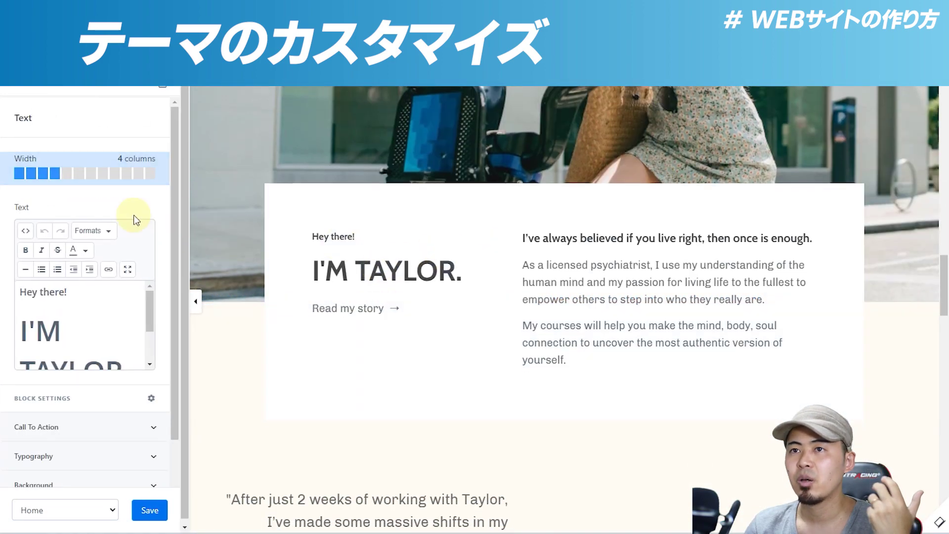
scroll(121, 273, "down", 3)
scroll(443, 296, "down", 10)
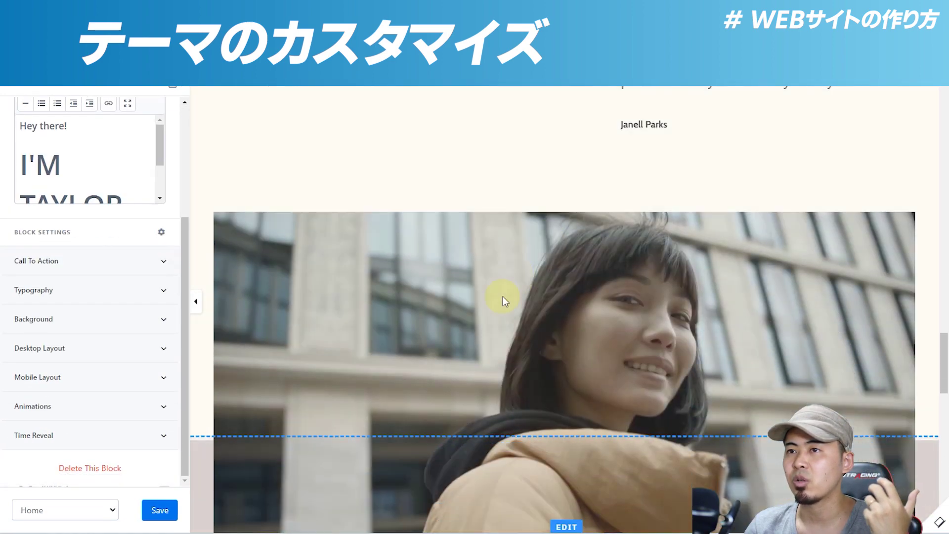
Add a Card content block to the Bio section
left_click(27, 91)
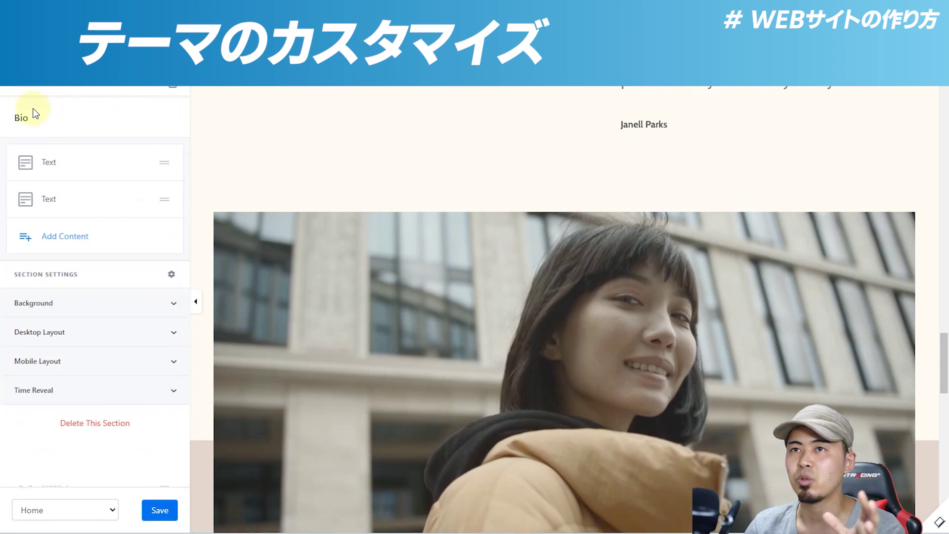
left_click(58, 234)
left_click_drag(183, 174, 180, 215)
left_click(143, 173)
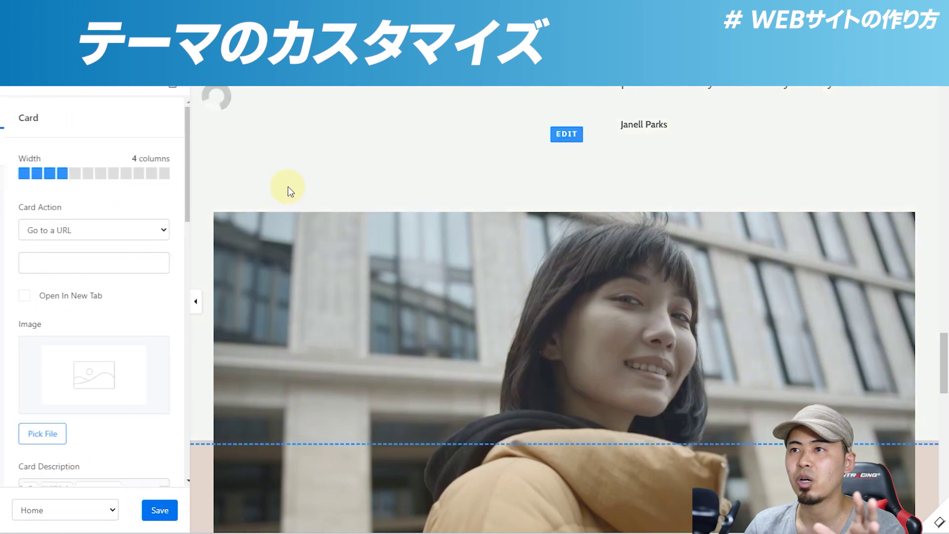
scroll(289, 187, "down", 8)
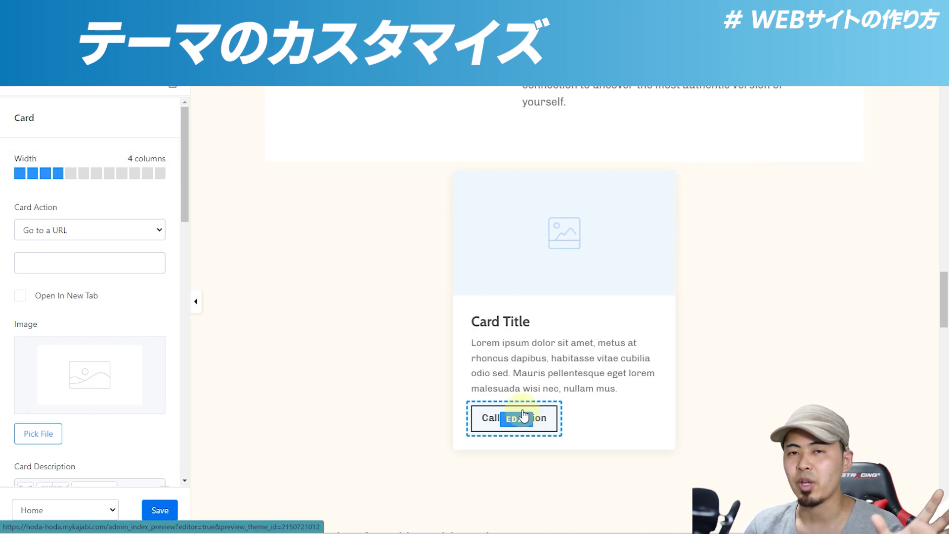
Look over the available content block types and add a Carousel section to the home page
left_click(25, 95)
left_click(80, 270)
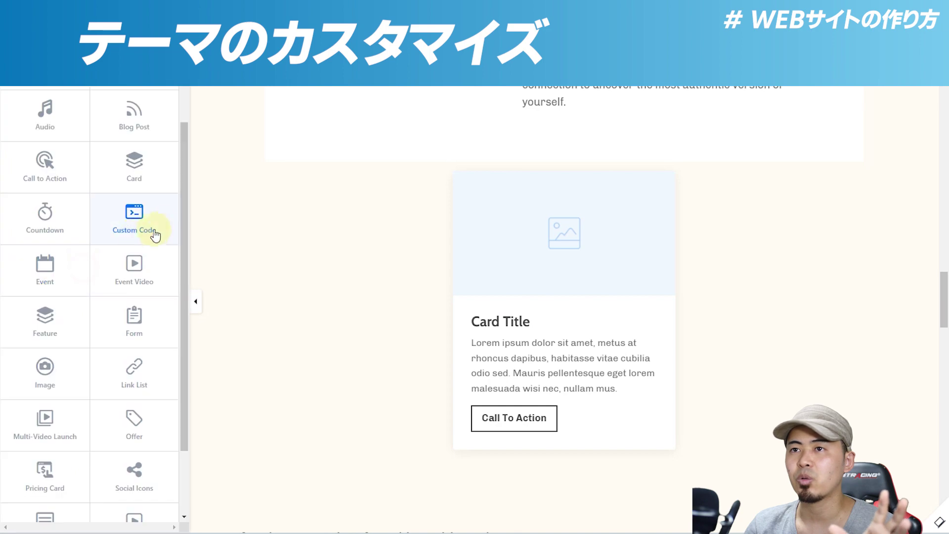
scroll(182, 238, "down", 5)
scroll(176, 247, "down", 3)
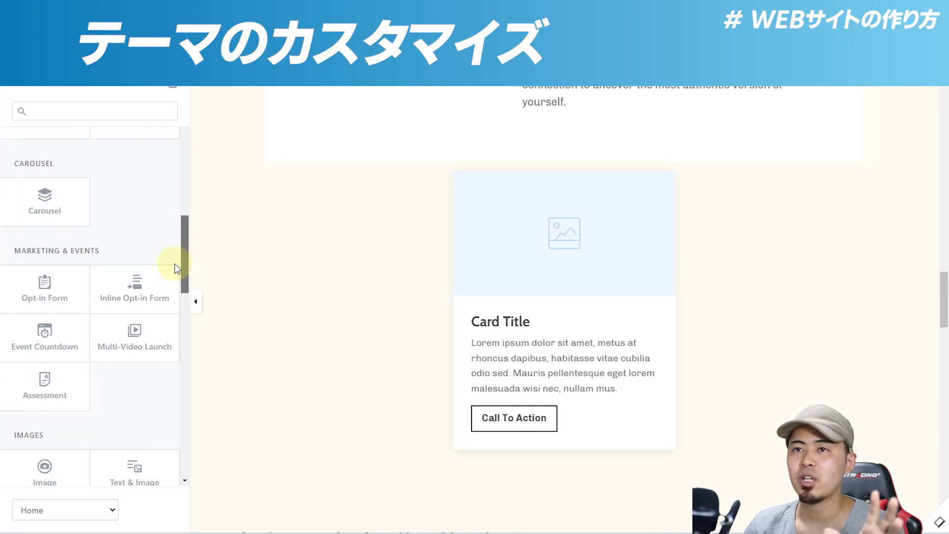
left_click(53, 197)
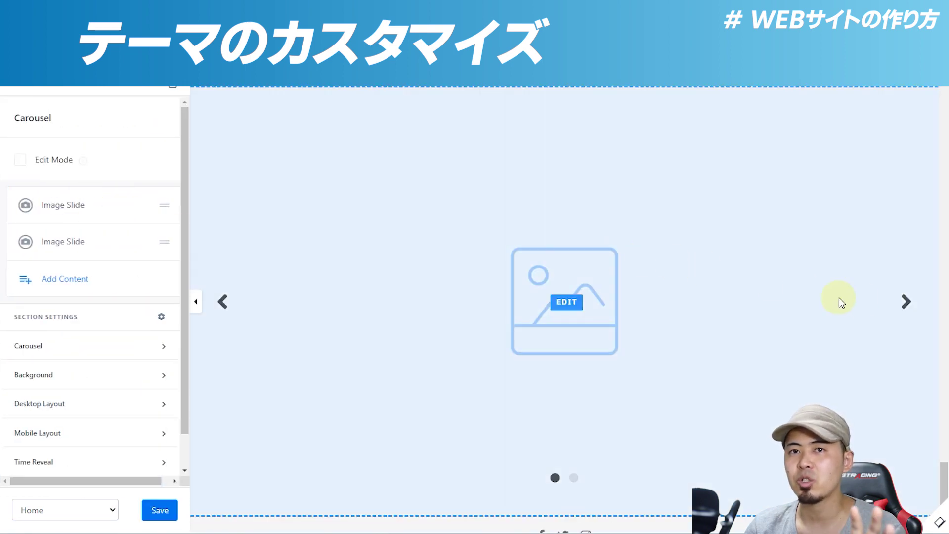
Test the Carousel section's slide navigation and check its placement below the Images section
left_click(905, 302)
left_click(905, 301)
left_click(906, 301)
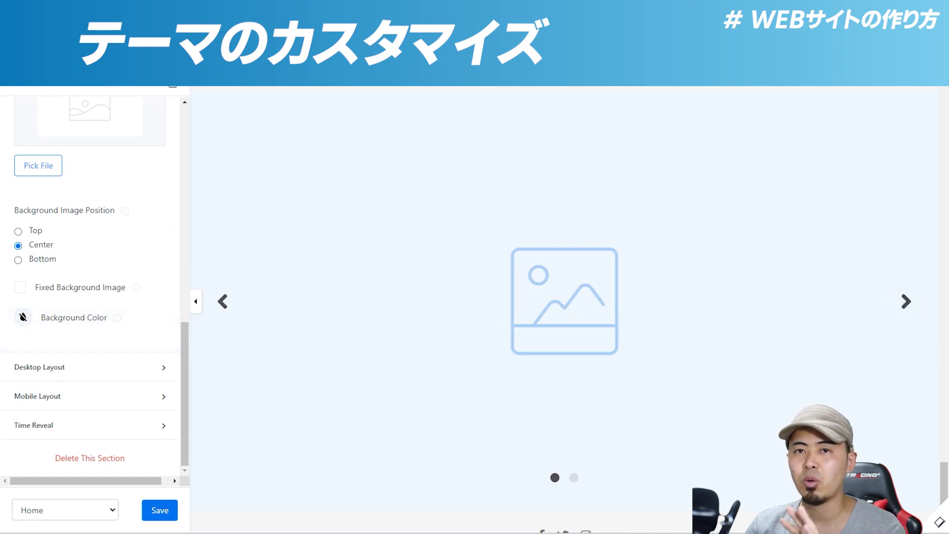
scroll(484, 292, "up", 4)
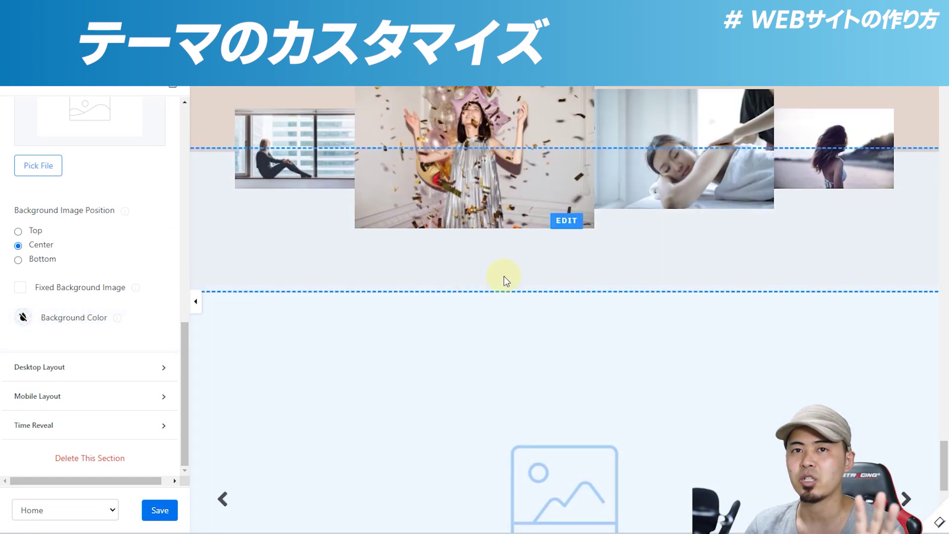
scroll(622, 320, "down", 2)
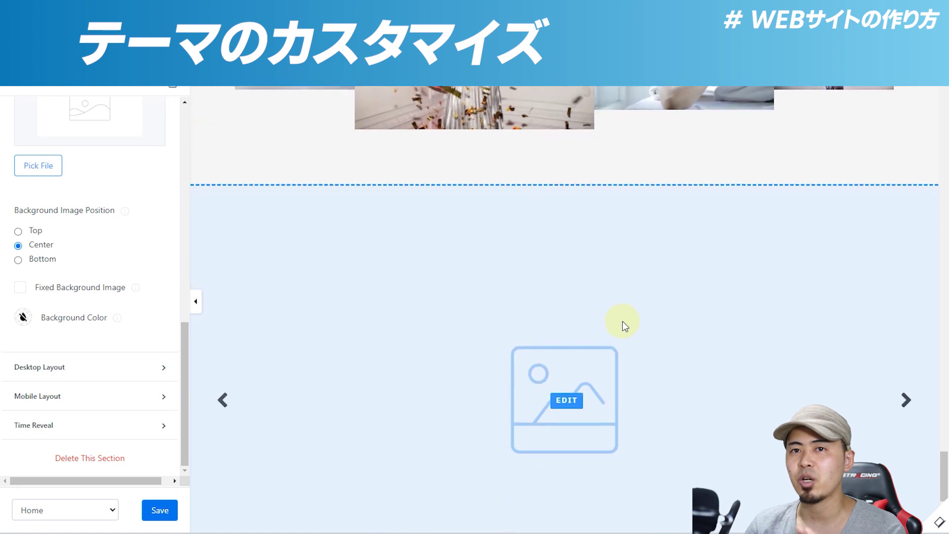
Look through the available section types and add an FAQ section to the home page
left_click(19, 91)
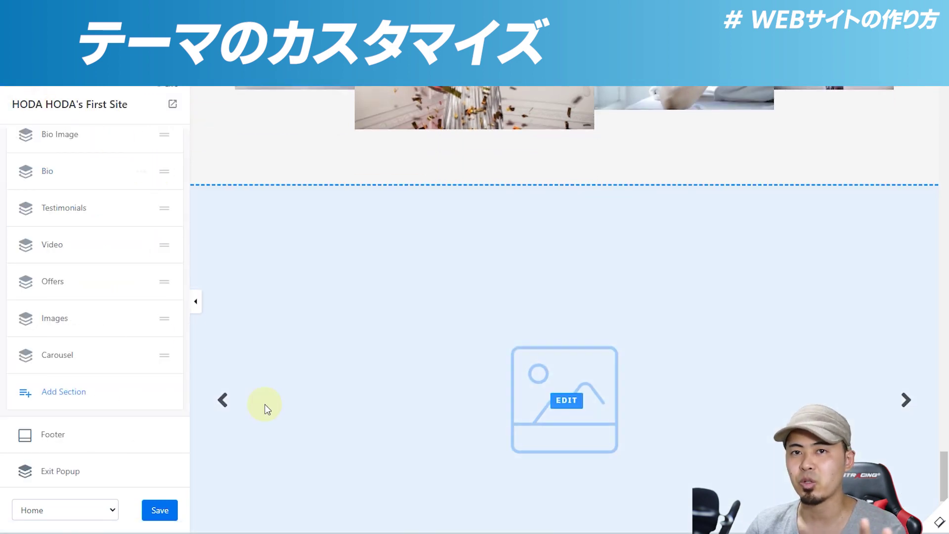
left_click(71, 395)
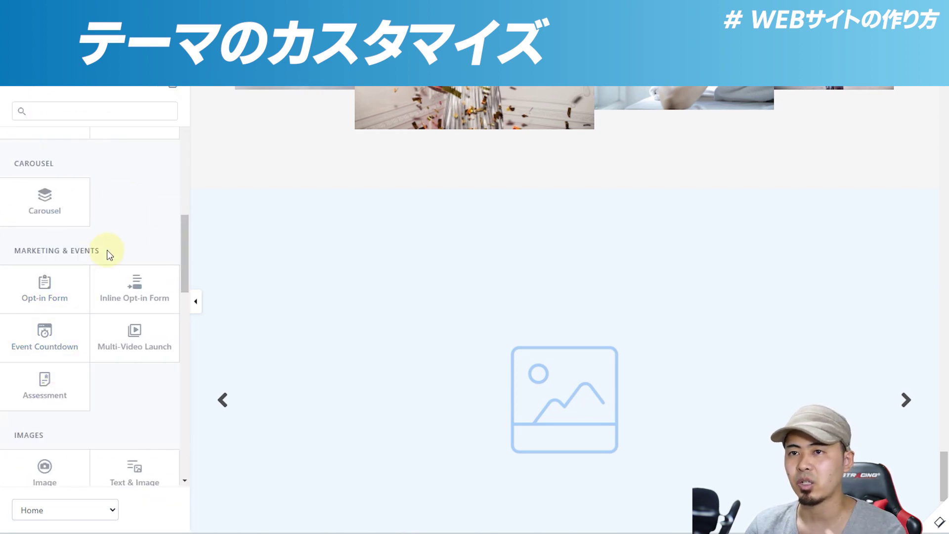
left_click_drag(185, 255, 186, 298)
scroll(191, 334, "down", 2)
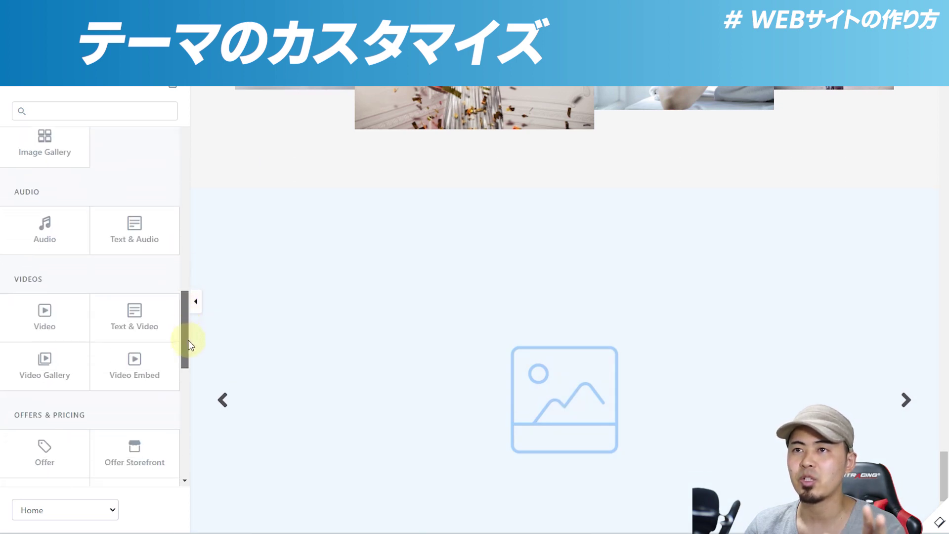
left_click_drag(186, 301, 188, 322)
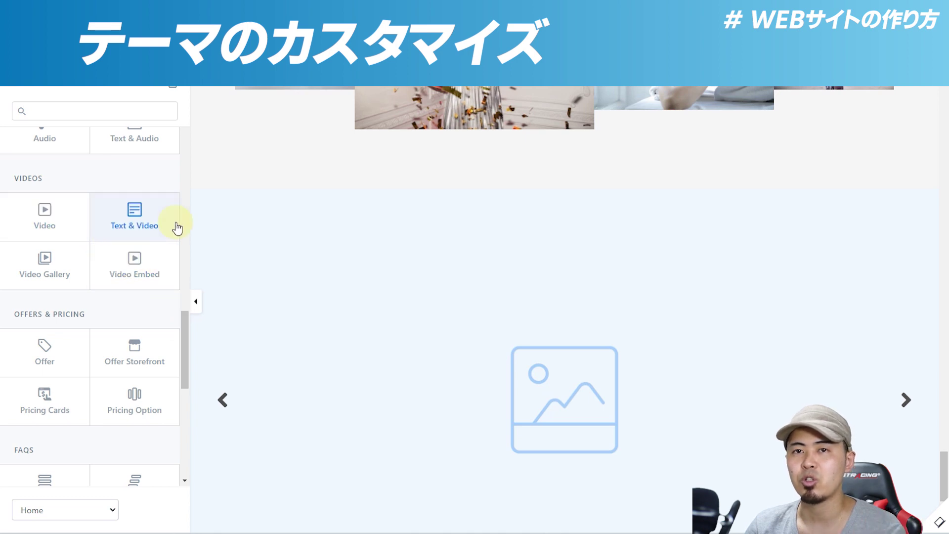
left_click_drag(183, 336, 184, 397)
left_click(49, 182)
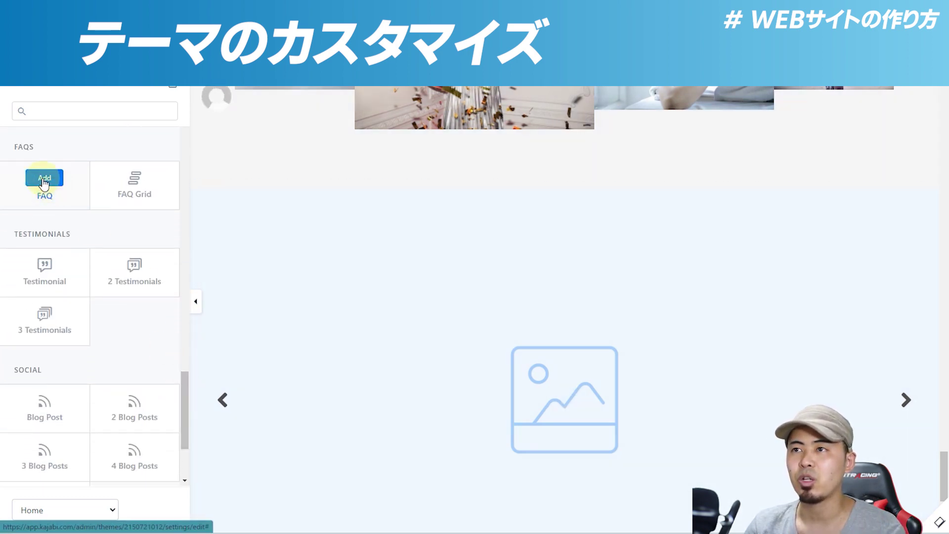
Open the first FAQ accordion's settings, save the home page, and test expanding and collapsing the accordions in the preview
left_click(748, 211)
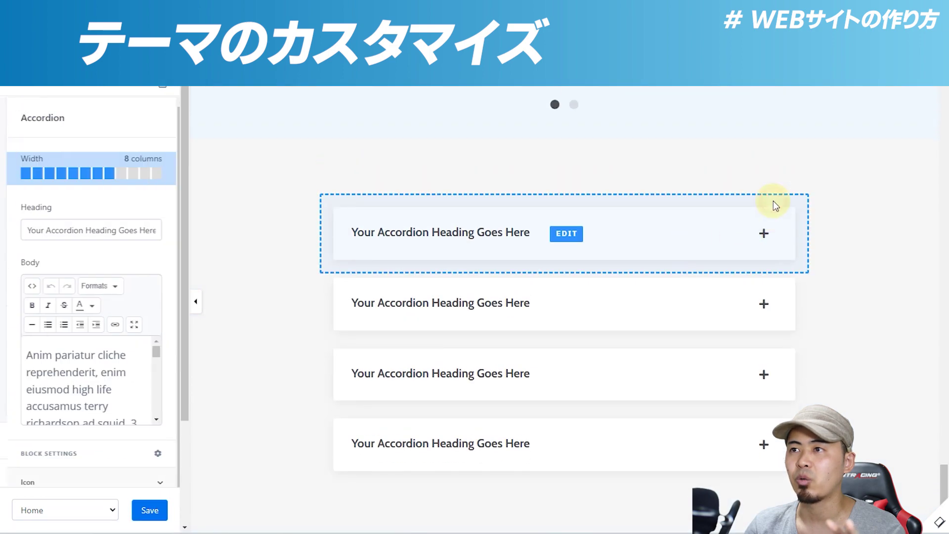
left_click(159, 510)
left_click(548, 244)
left_click(547, 241)
left_click(536, 316)
scroll(534, 323, "down", 3)
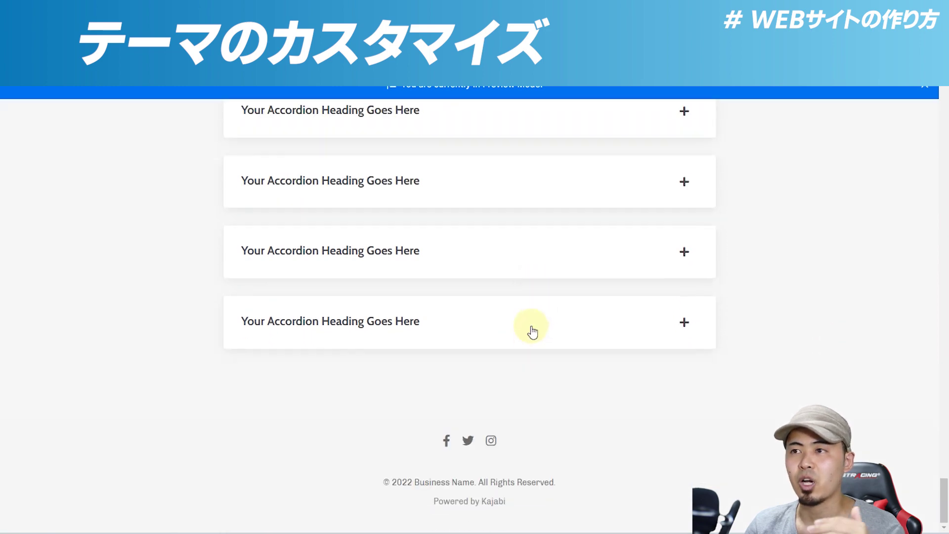
left_click(526, 251)
left_click(525, 251)
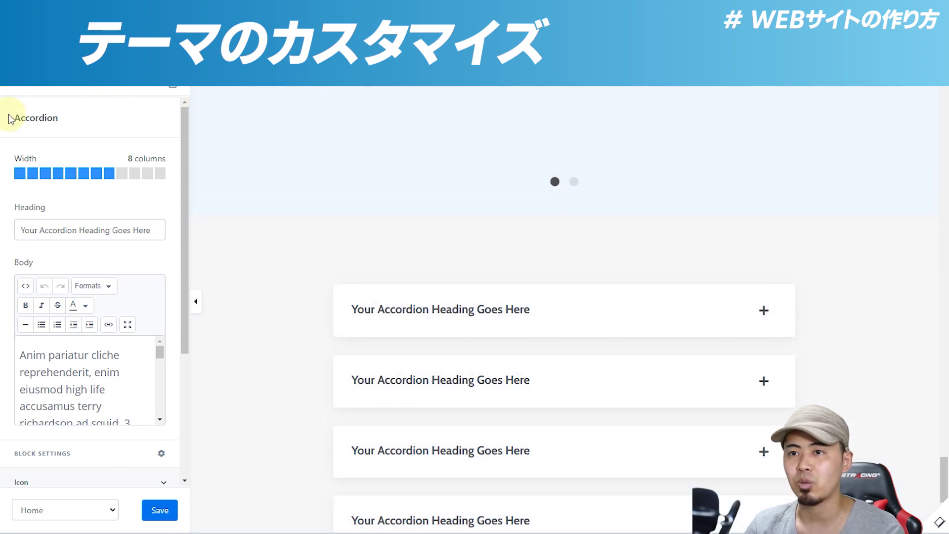
Check the list of other editable site pages and return to the home page's section overview
left_click(108, 516)
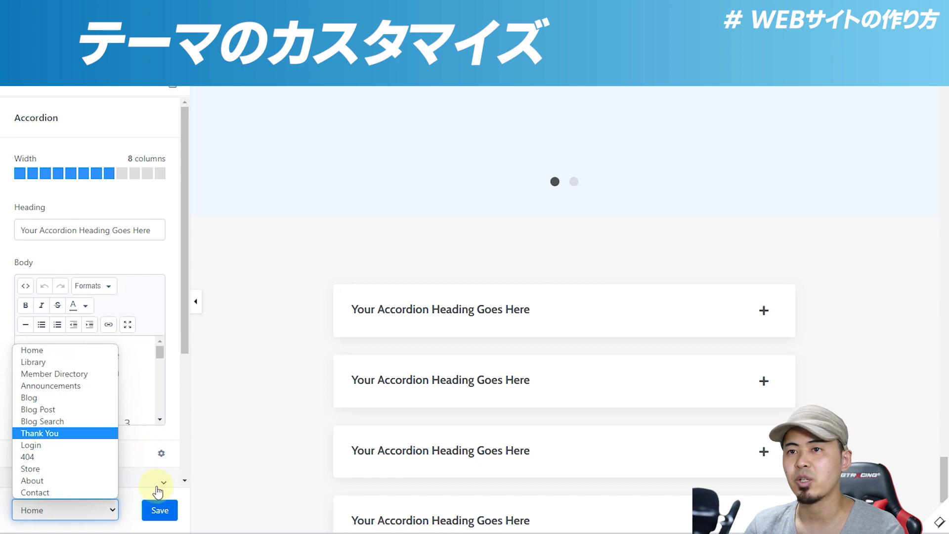
left_click(30, 90)
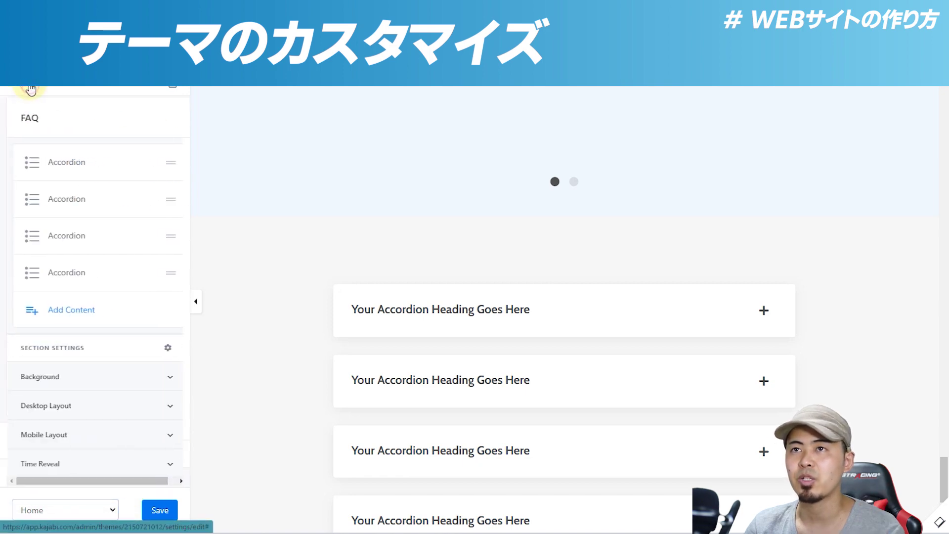
left_click(30, 91)
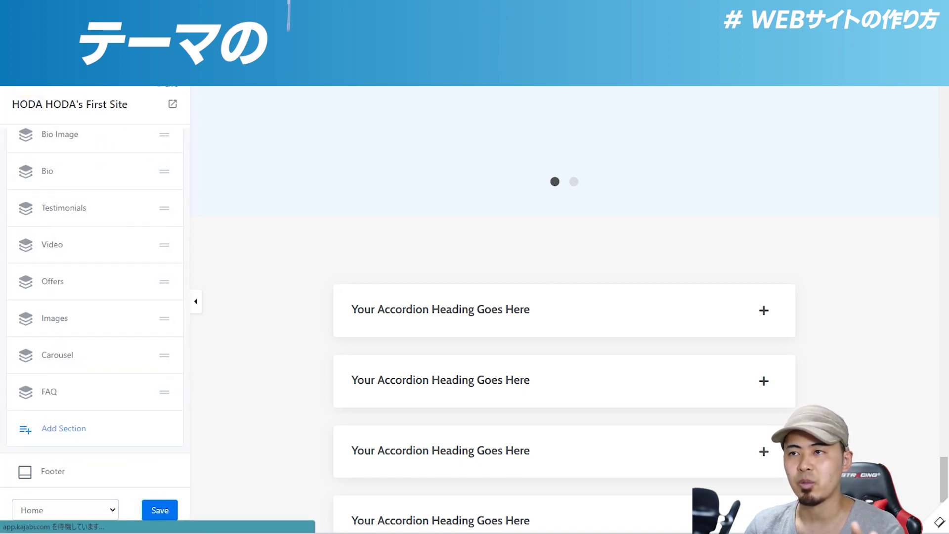
Open the site's landing pages and start a new landing page
left_click(279, 221)
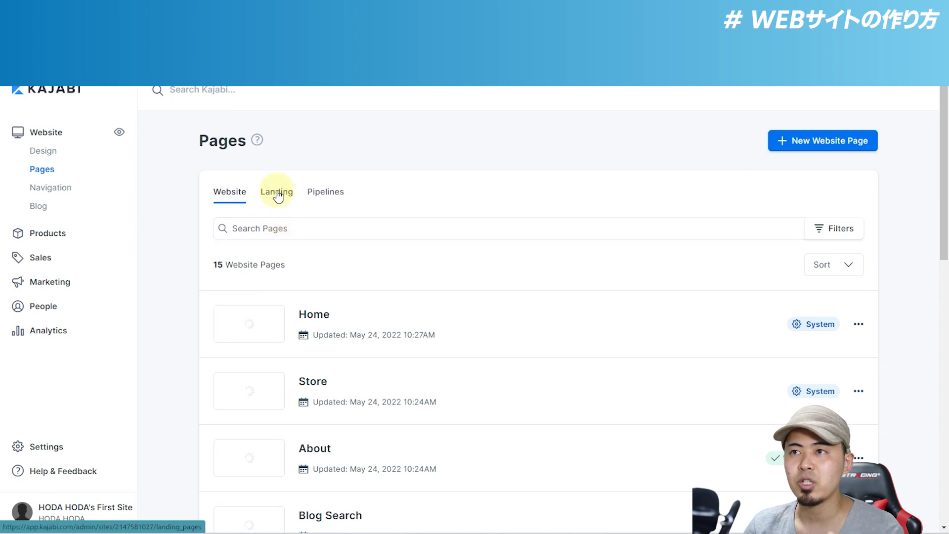
left_click(276, 191)
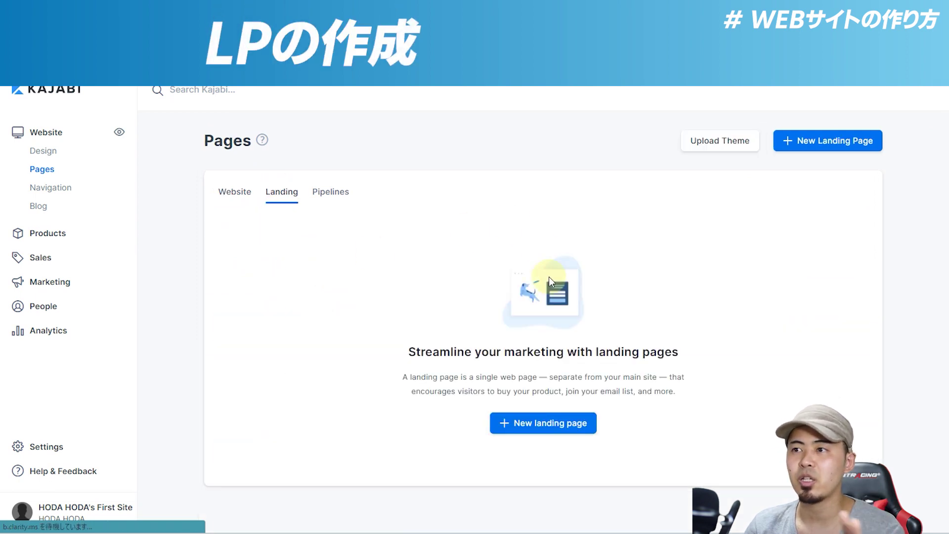
left_click(551, 425)
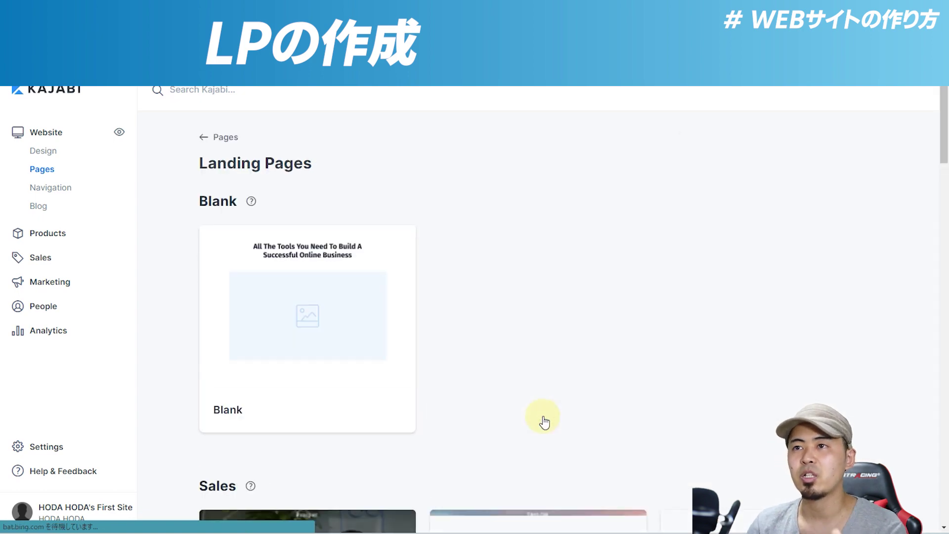
Show all the Sales landing page templates and look through them
scroll(875, 136, "down", 8)
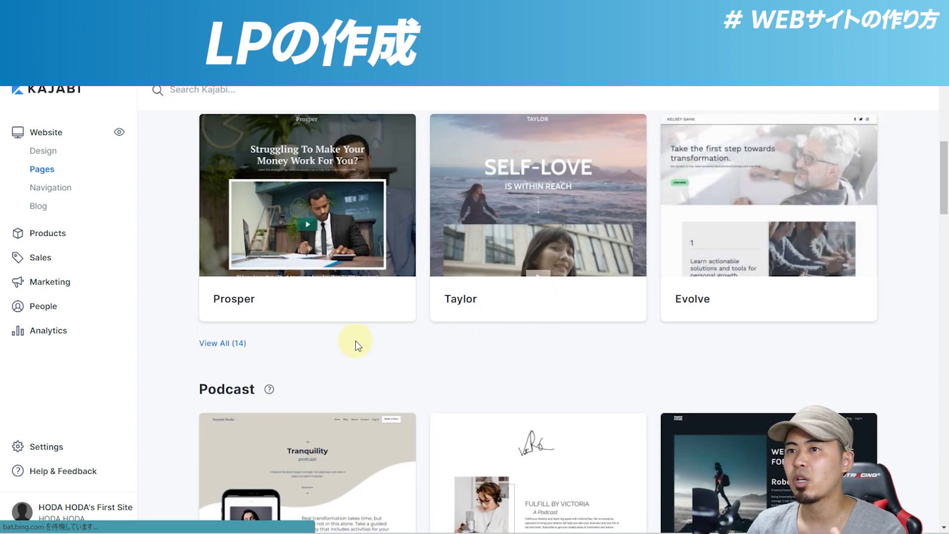
left_click(231, 352)
scroll(451, 321, "down", 6)
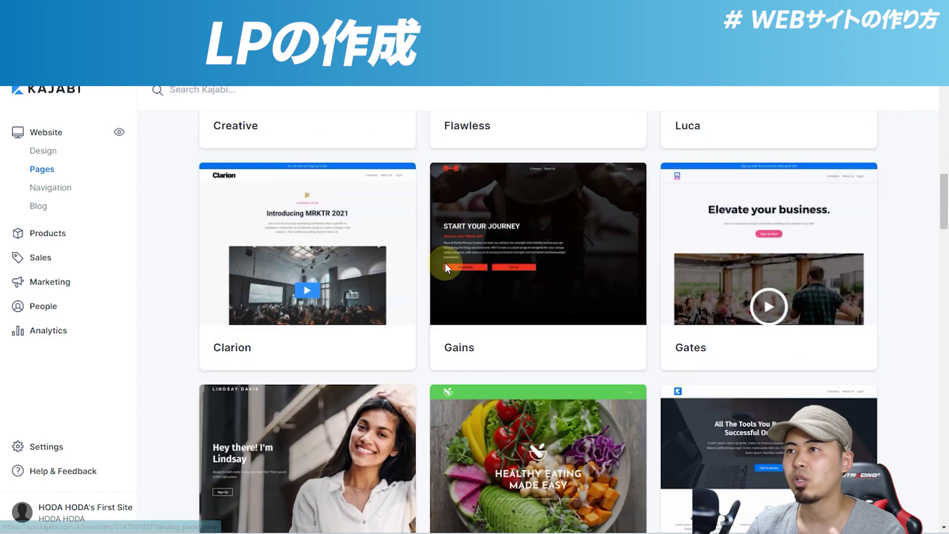
scroll(475, 321, "down", 2)
scroll(361, 276, "down", 6)
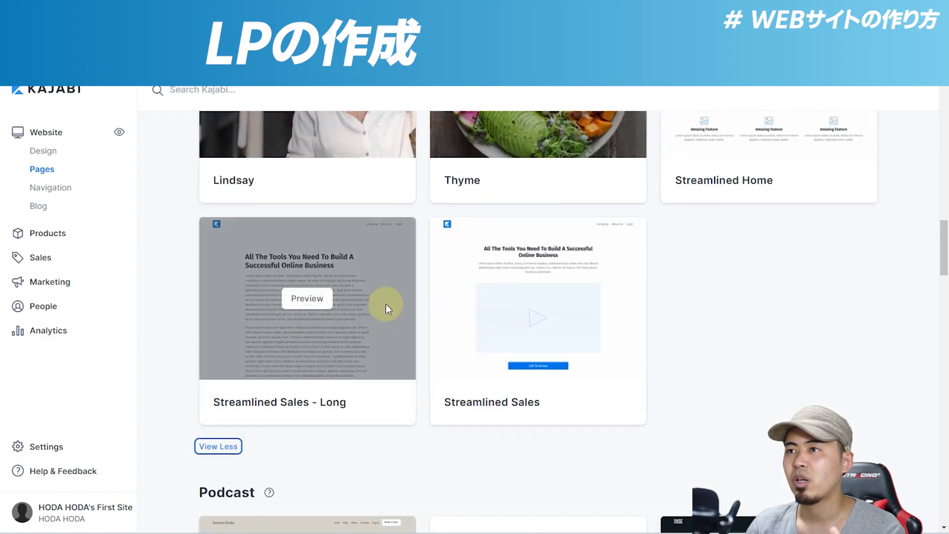
scroll(435, 297, "up", 5)
scroll(460, 319, "up", 4)
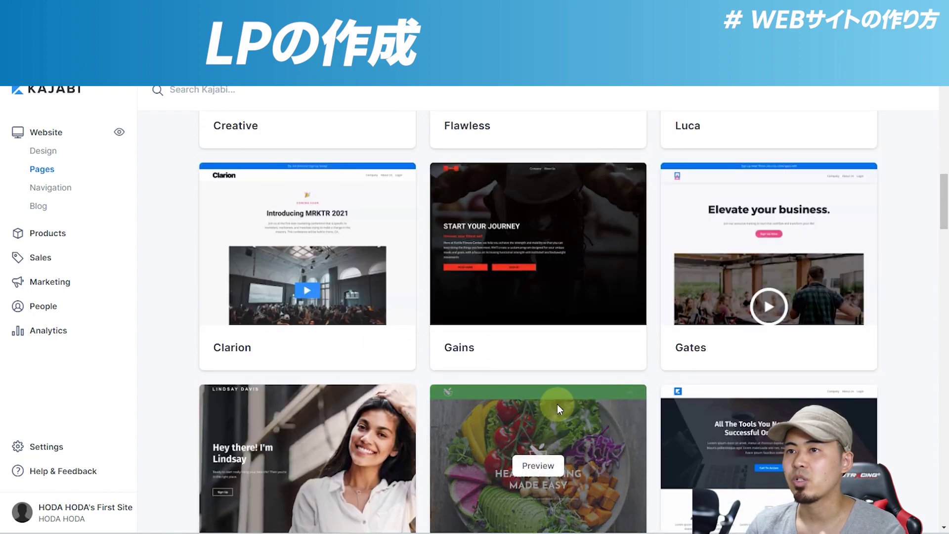
Create a landing page from the Gates template with the title test
left_click(762, 248)
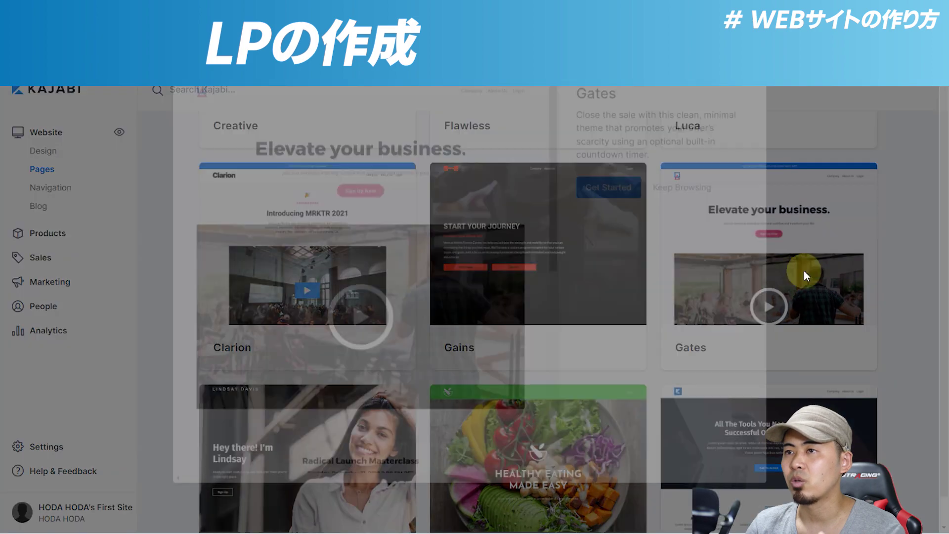
left_click(620, 252)
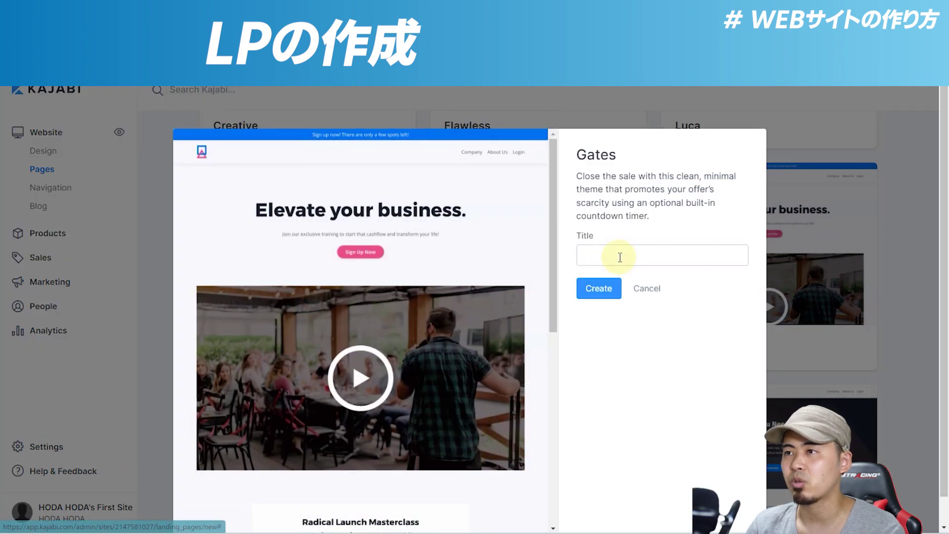
left_click(619, 256)
type("tes")
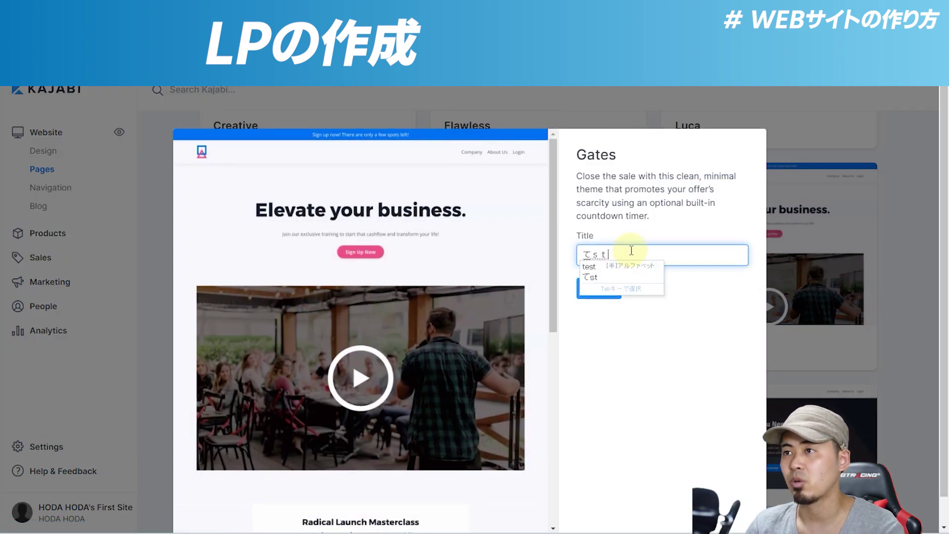
type("t")
left_click(612, 288)
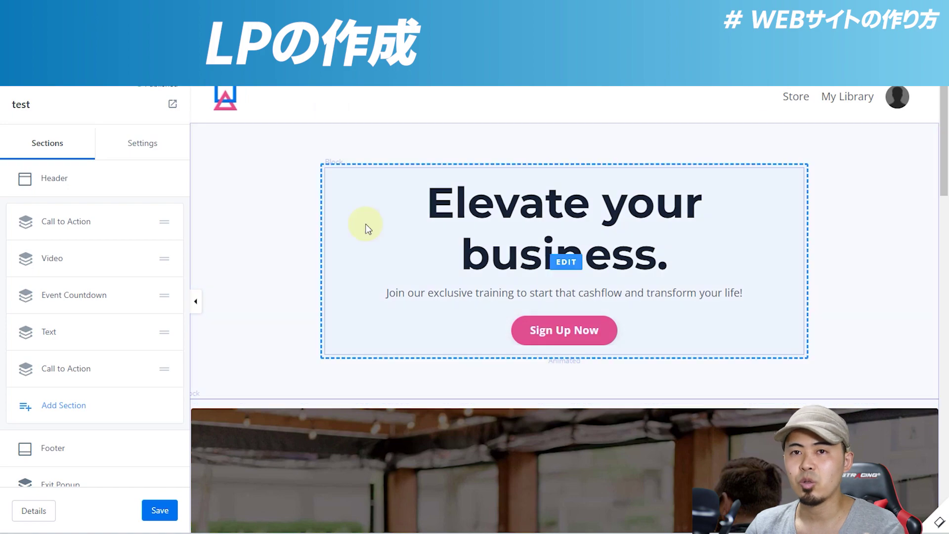
Look over the new landing page's sections and compare its layout with the home page preview
scroll(310, 183, "down", 10)
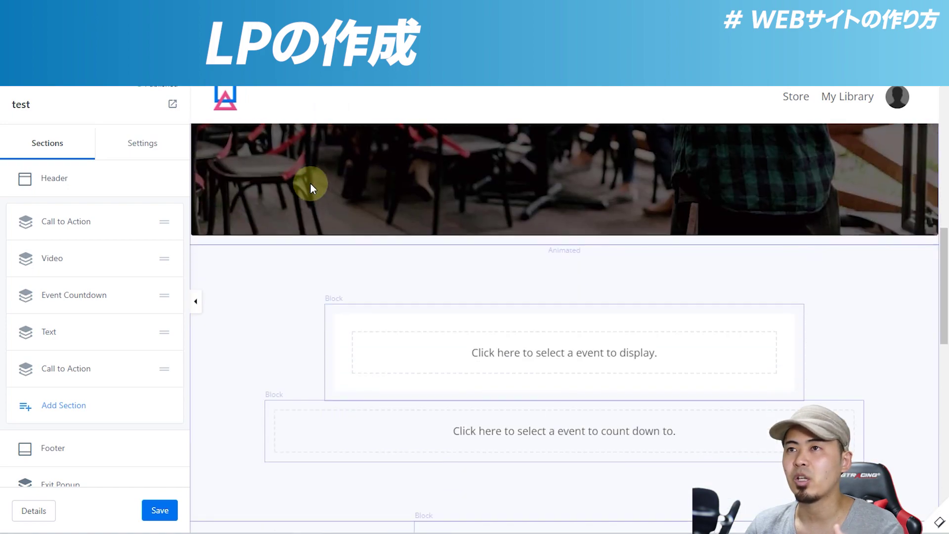
scroll(311, 183, "up", 8)
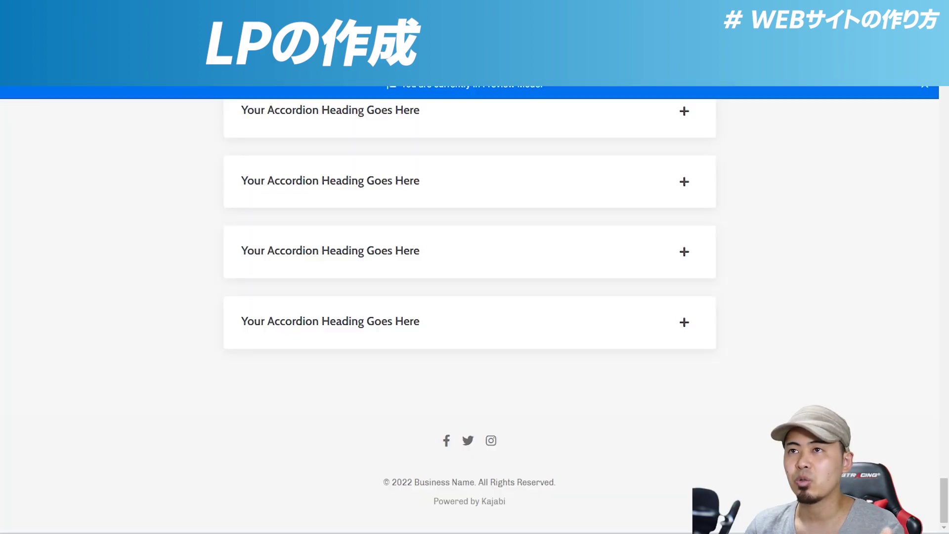
scroll(296, 146, "up", 5)
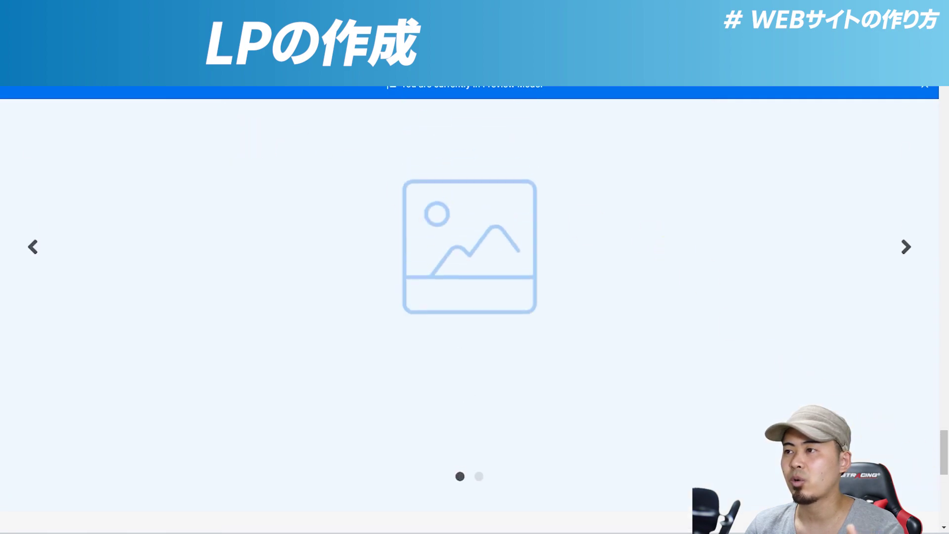
left_click_drag(943, 465, 894, 90)
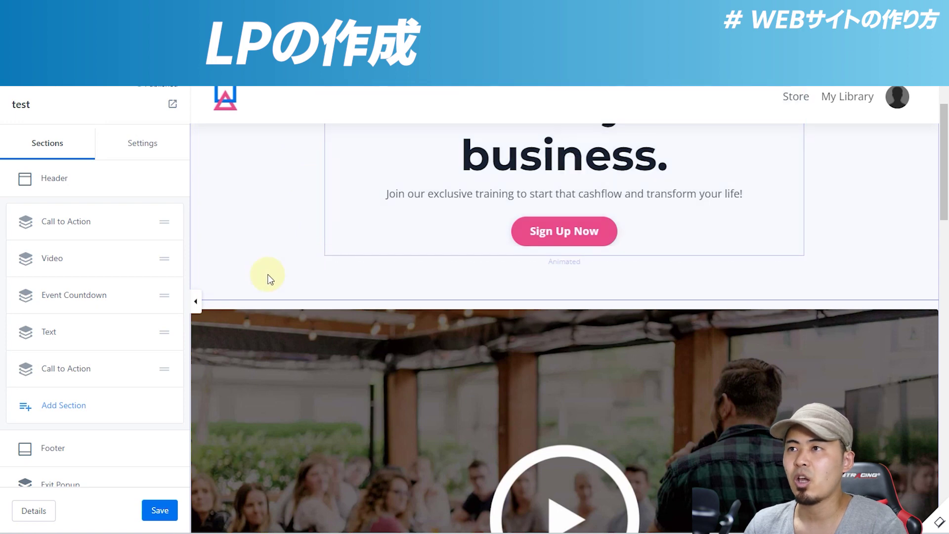
scroll(267, 270, "up", 2)
mouse_move(142, 307)
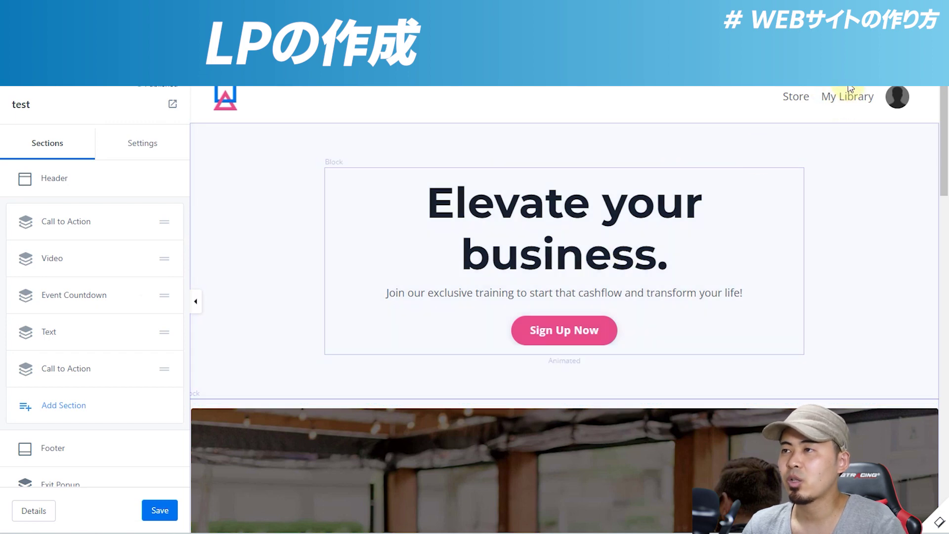
Set the header user menu's log in text to ログイン, logout text to ログアウト and settings text to 設定, and save
left_click(890, 98)
left_click_drag(84, 250, 6, 249)
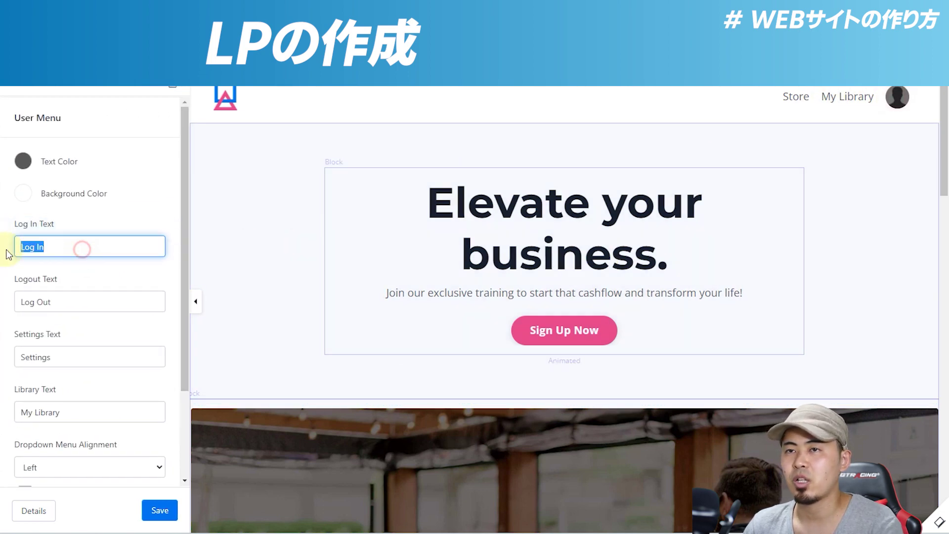
type("ログイン")
key("Tab")
type("ログアウト")
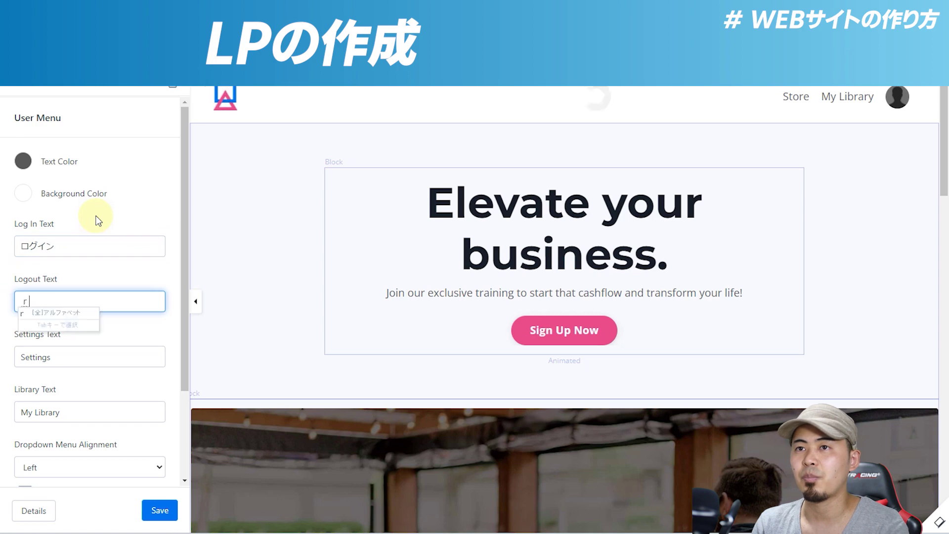
key("Tab")
type("設定")
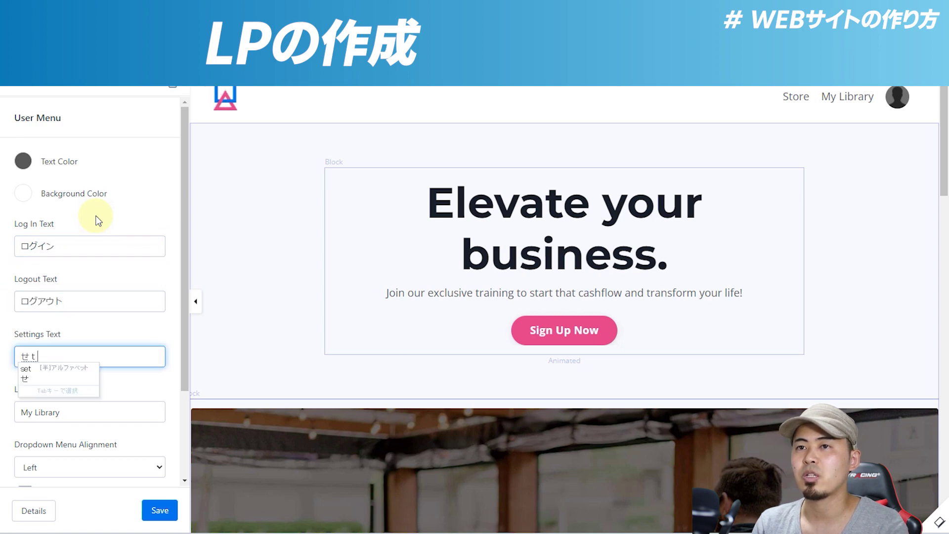
left_click(150, 187)
key("ctrl+s")
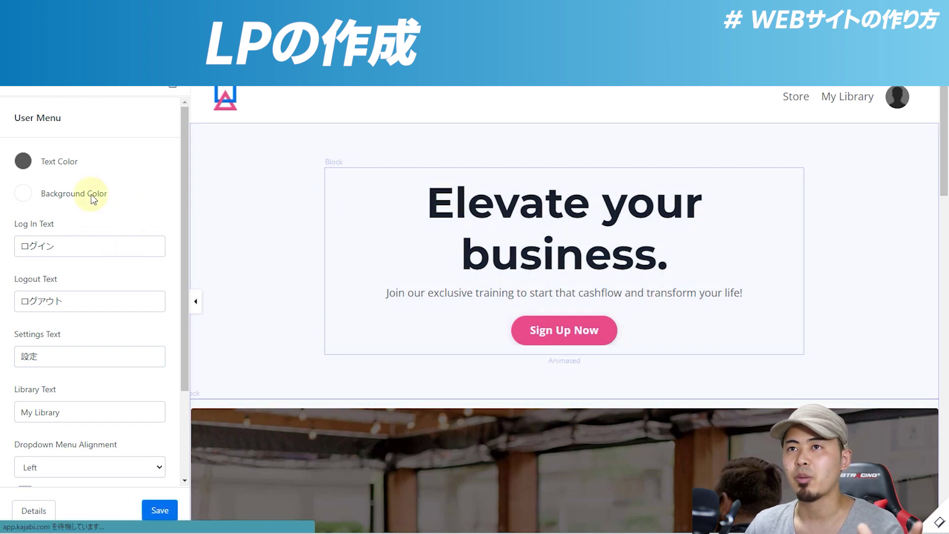
left_click(23, 91)
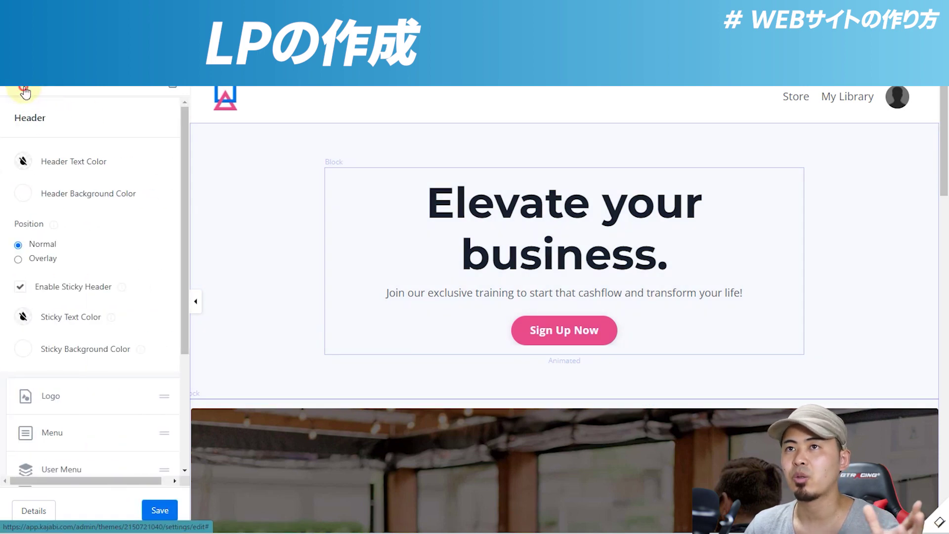
Leave the landing page editor and start a new product from the Blank blueprint, titled KAJABI入門講座
left_click(23, 92)
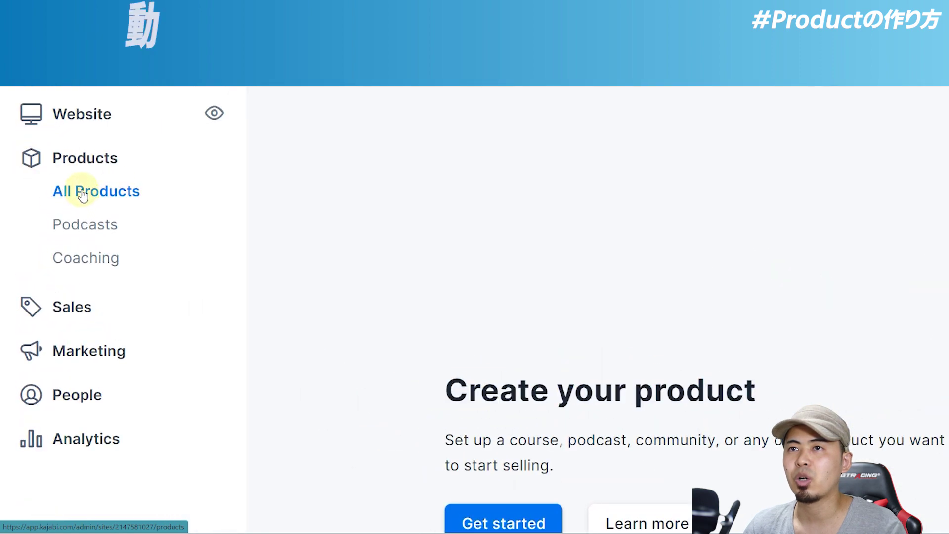
left_click(274, 359)
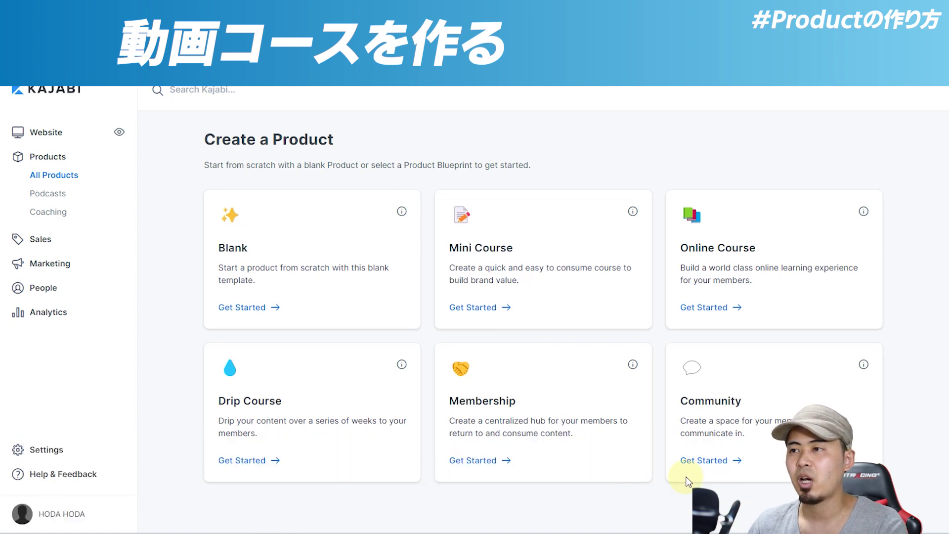
left_click(262, 307)
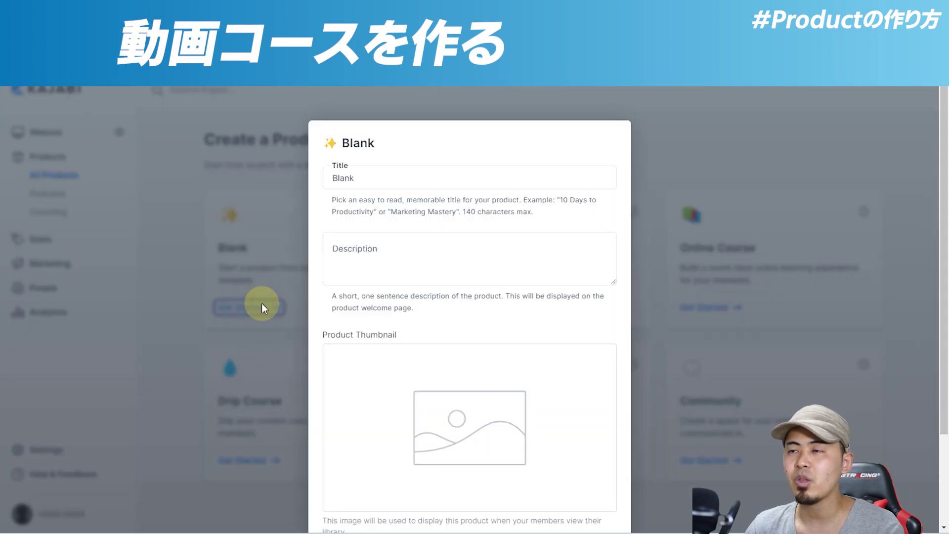
left_click(392, 179)
key("ctrl+a")
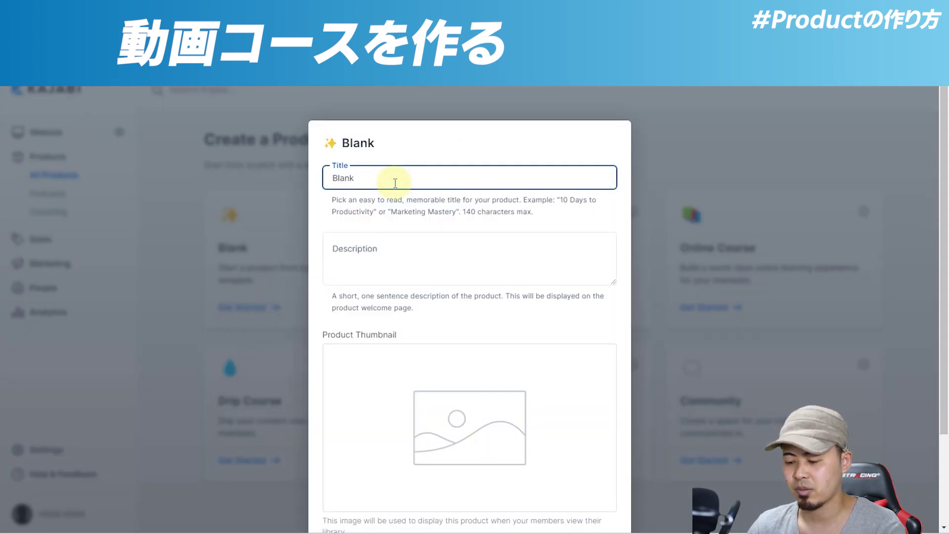
type("KAJABI入門講座")
key("ctrl+a")
left_click(415, 178)
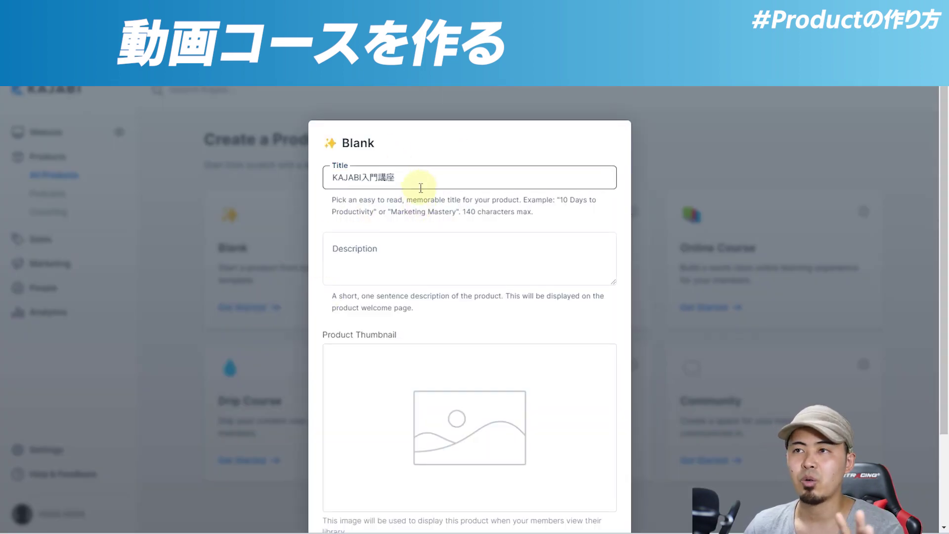
Fill the product description with placeholder text of repeated あ, add the living-room photo as the thumbnail, and create the product
left_click(424, 245)
type("あ")
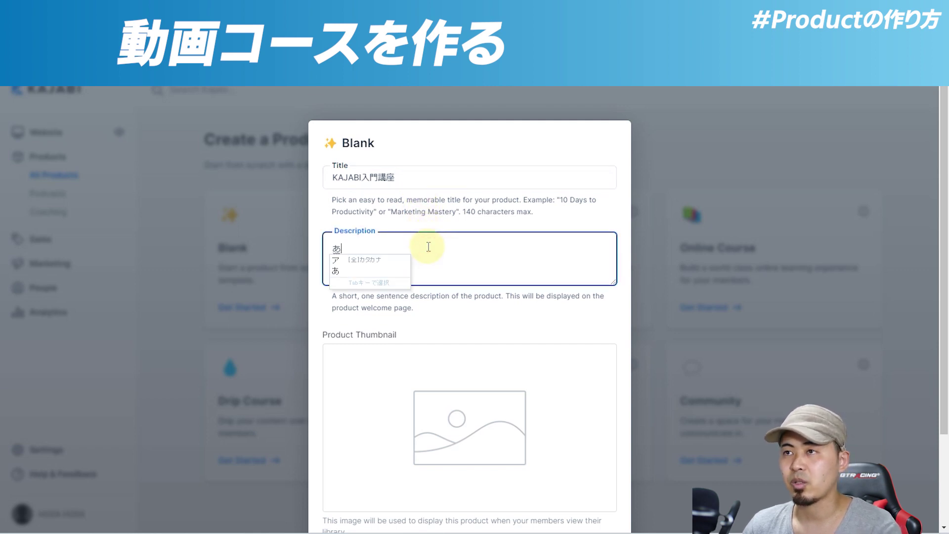
type("ああああああああああああああああああああああああ")
scroll(447, 212, "down", 2)
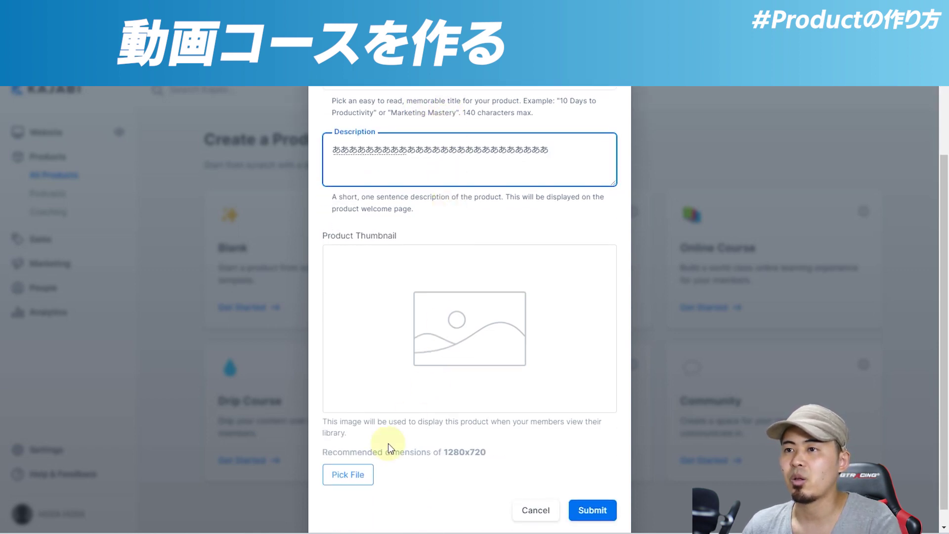
left_click(360, 476)
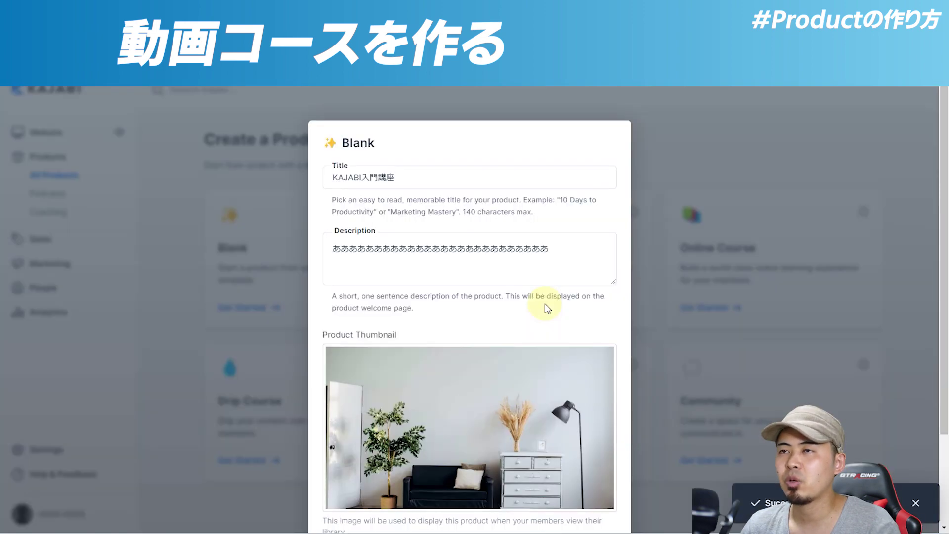
scroll(434, 238, "down", 2)
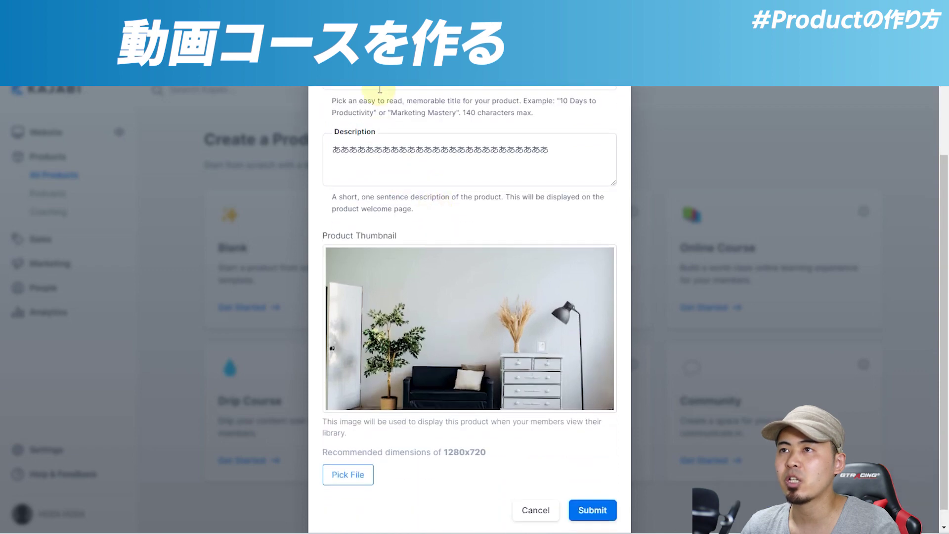
left_click(595, 510)
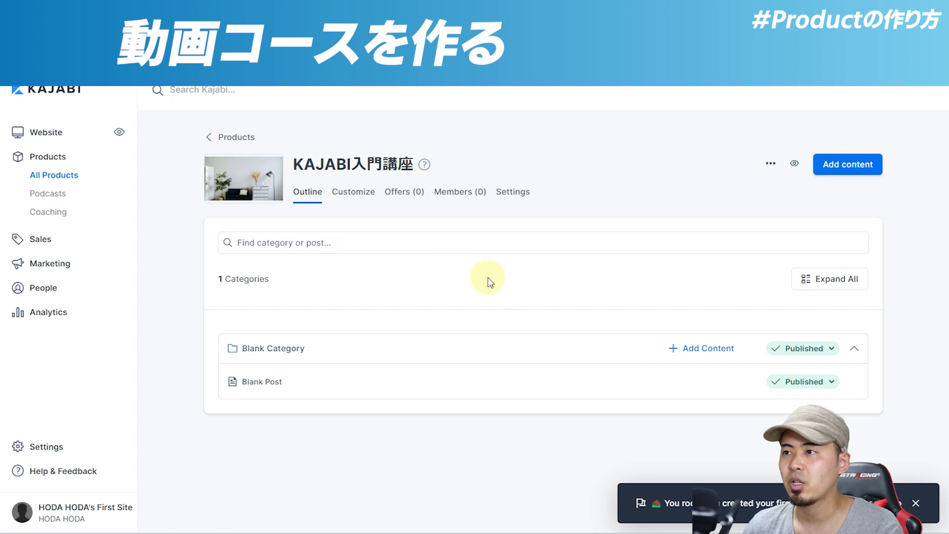
Create a post titled はじめに in Blank Category and move it above Blank Post
mouse_move(318, 385)
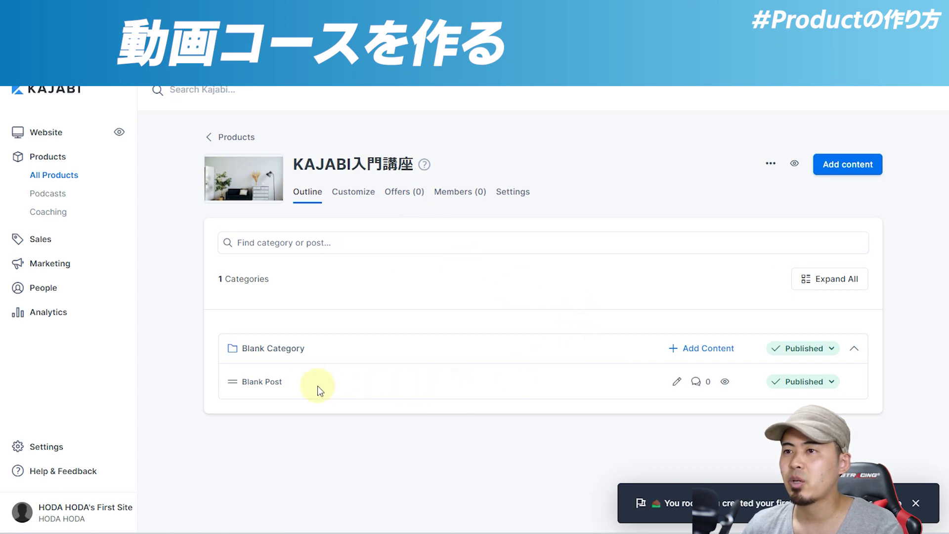
left_click(706, 349)
left_click(631, 398)
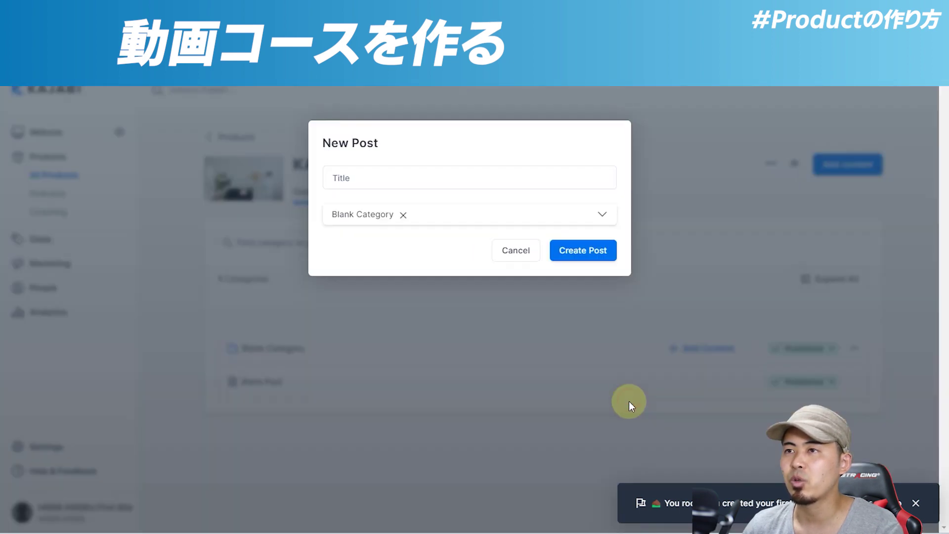
left_click(436, 183)
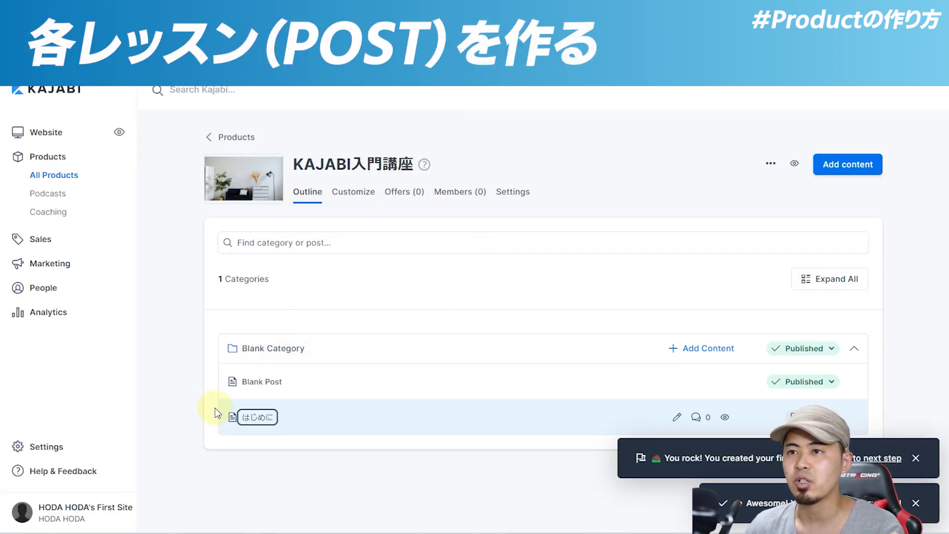
left_click_drag(233, 415, 250, 385)
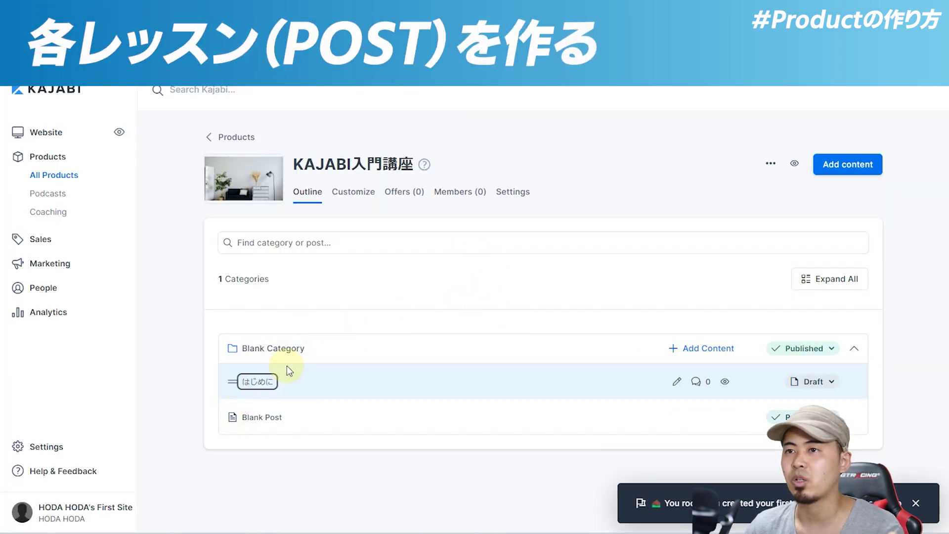
Open the はじめに post, set its media type to Video and upload a video file
left_click(266, 386)
left_click(381, 373)
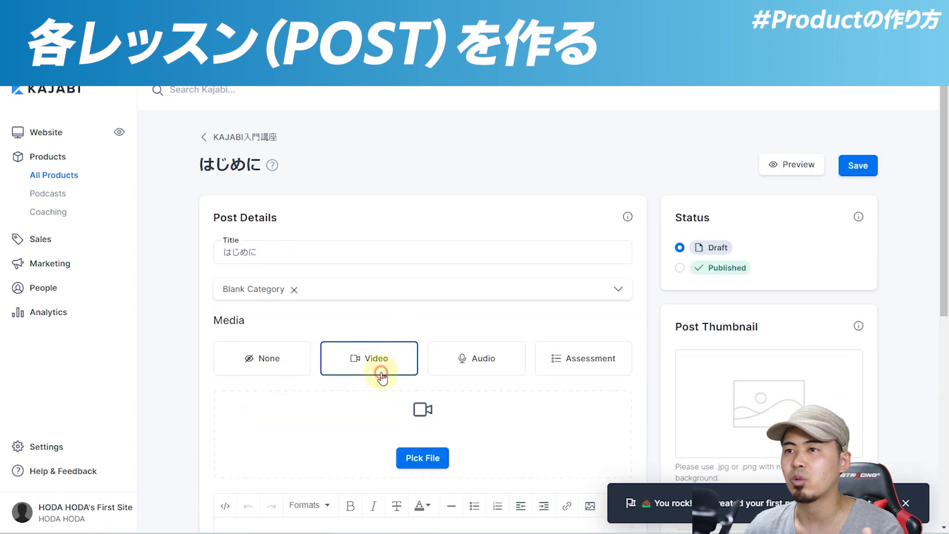
scroll(276, 336, "down", 2)
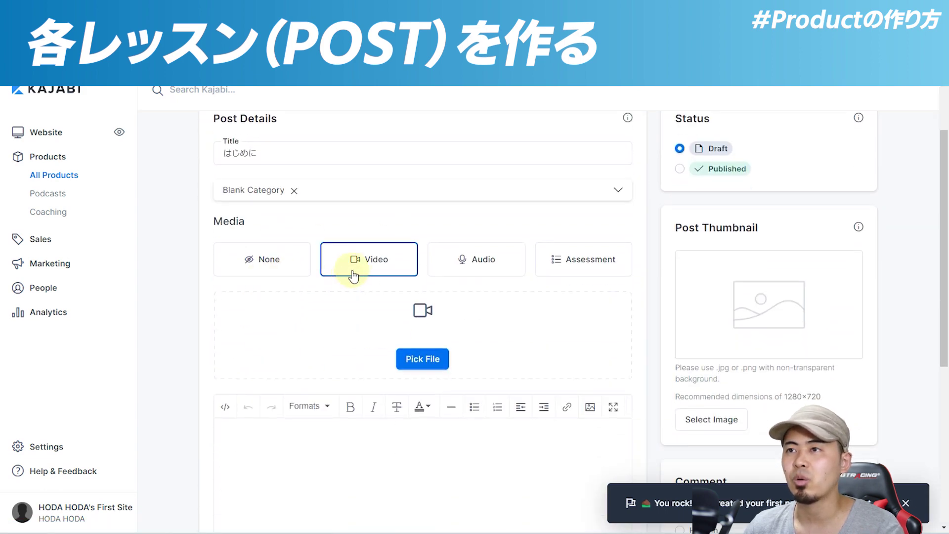
left_click(433, 359)
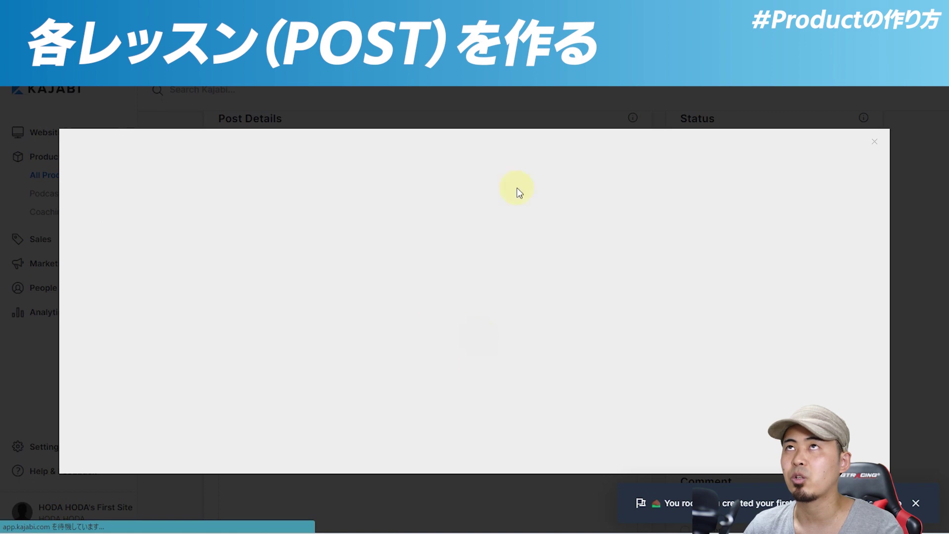
left_click_drag(332, 301, 356, 309)
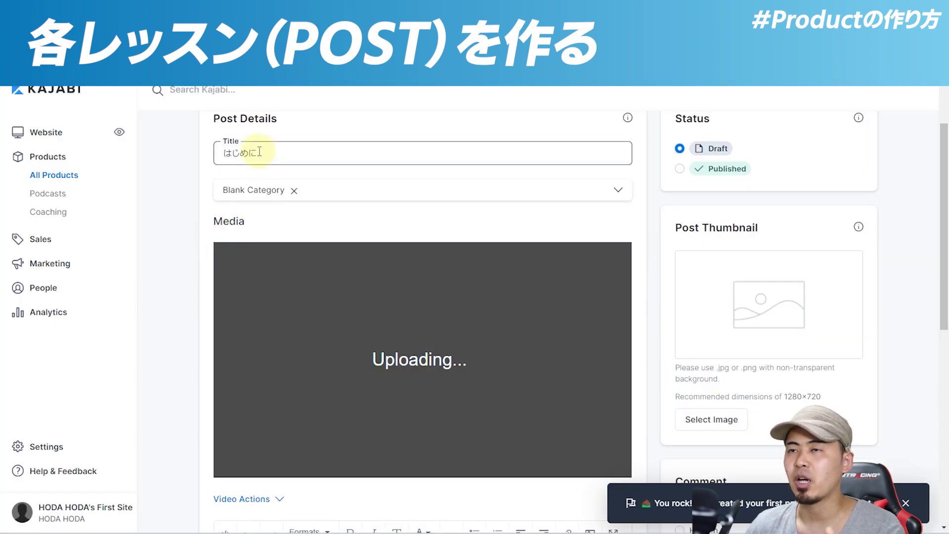
Write three paragraphs of repeated あ as the post's body text and attach video.mp4 as a download
scroll(349, 203, "down", 4)
scroll(417, 181, "up", 2)
scroll(429, 245, "down", 2)
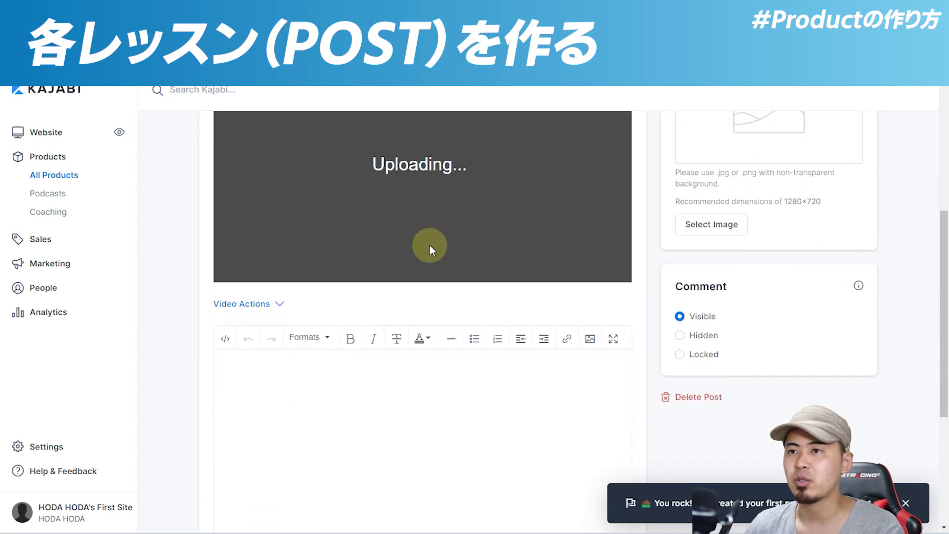
scroll(429, 245, "down", 2)
left_click(384, 308)
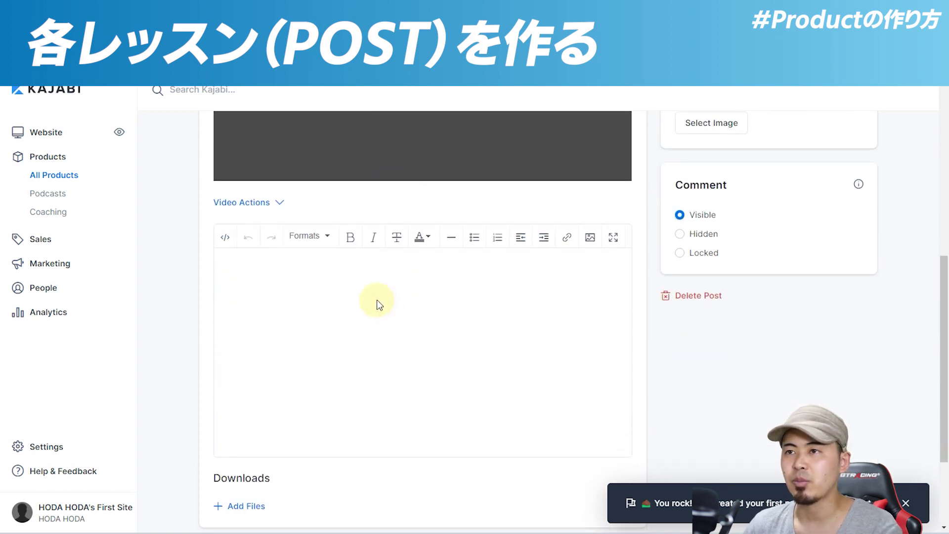
type("あああああああああ")
key("Return")
key("Return")
type("あああ")
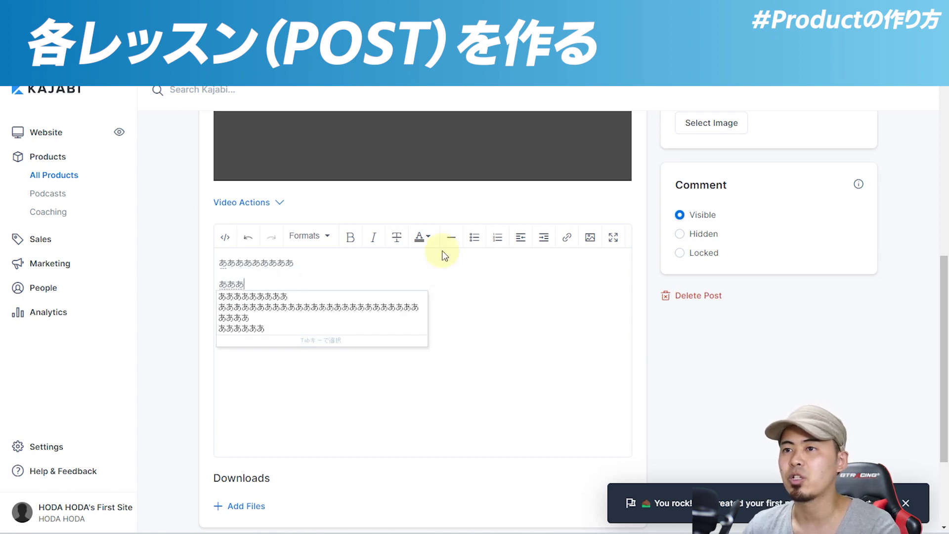
type("ああああああああああ")
key("Return")
key("Return")
type("あああああああああああああああああ")
scroll(450, 323, "down", 3)
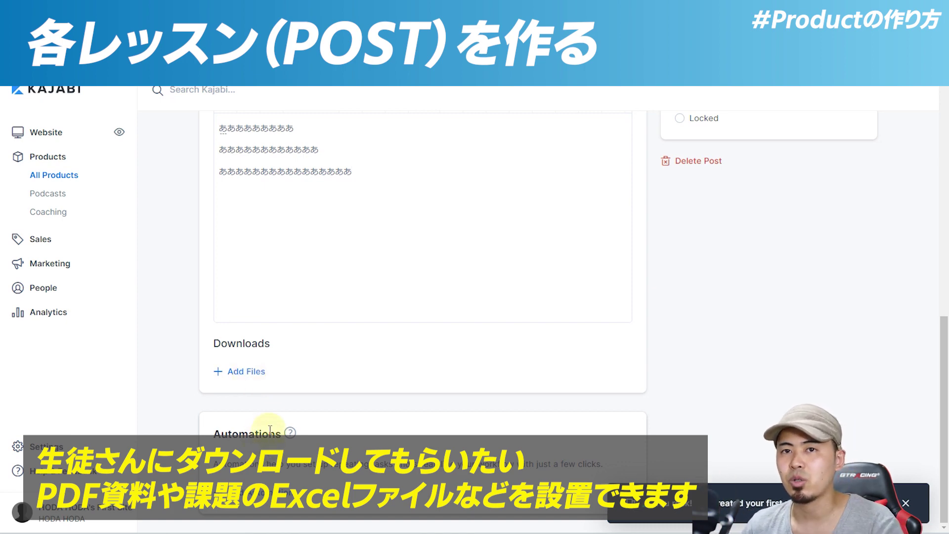
left_click(257, 371)
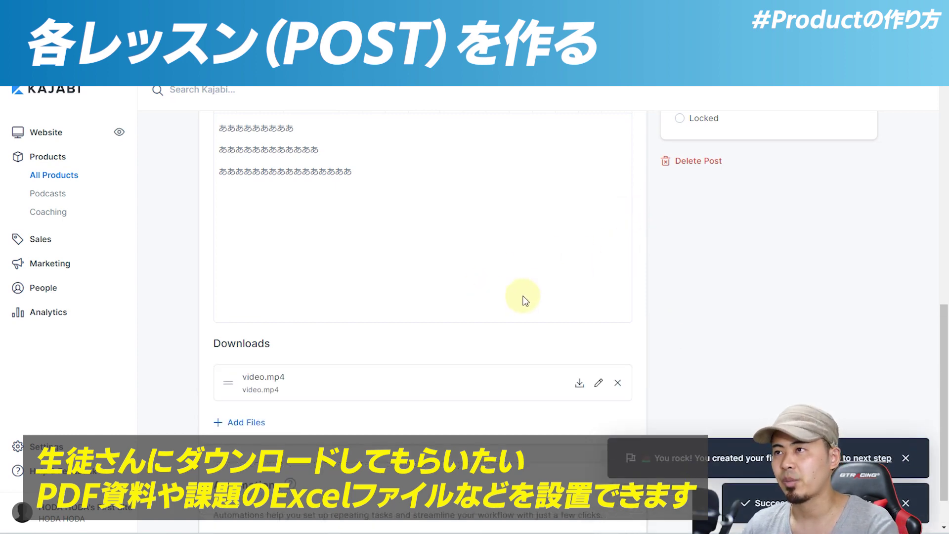
Review the post's thumbnail and comment options, set its status to Published, and save it
scroll(523, 299, "up", 8)
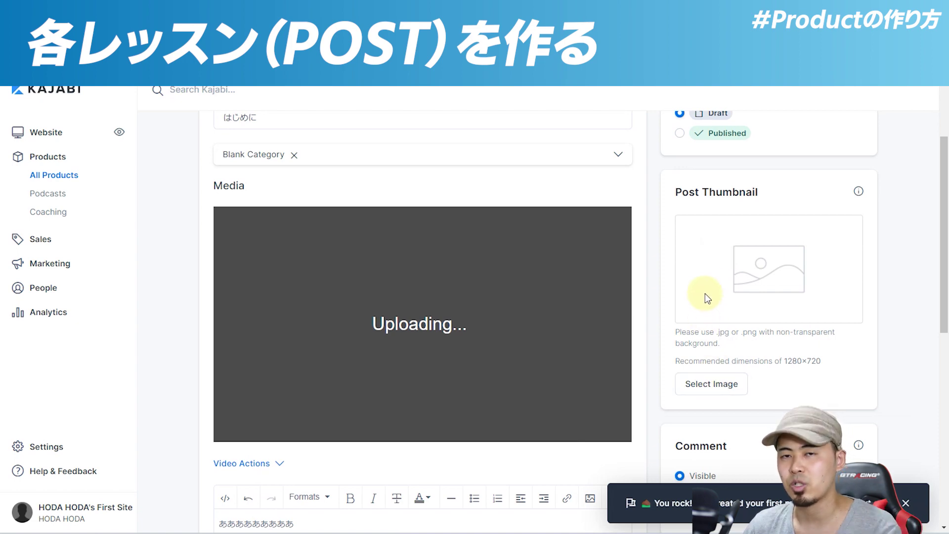
scroll(708, 282, "down", 2)
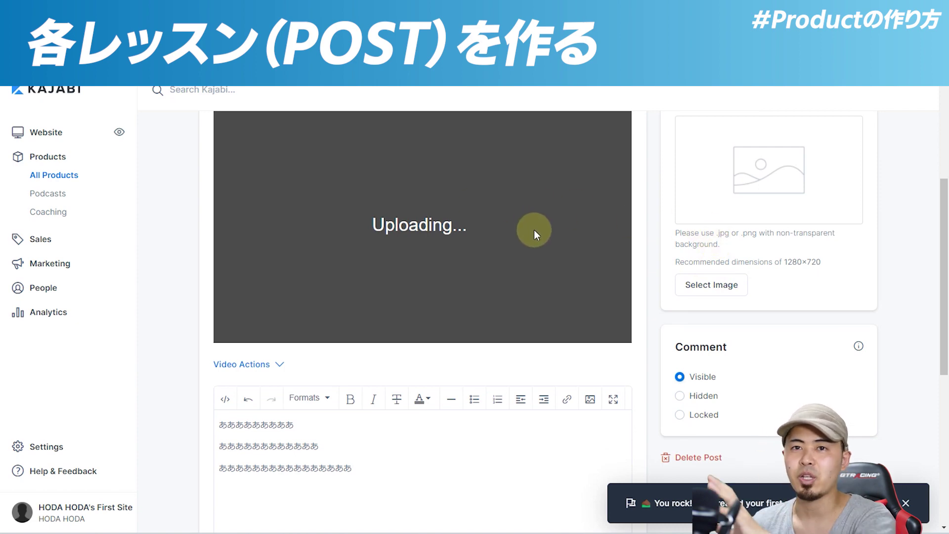
scroll(663, 227, "down", 2)
scroll(699, 218, "down", 2)
scroll(700, 218, "up", 2)
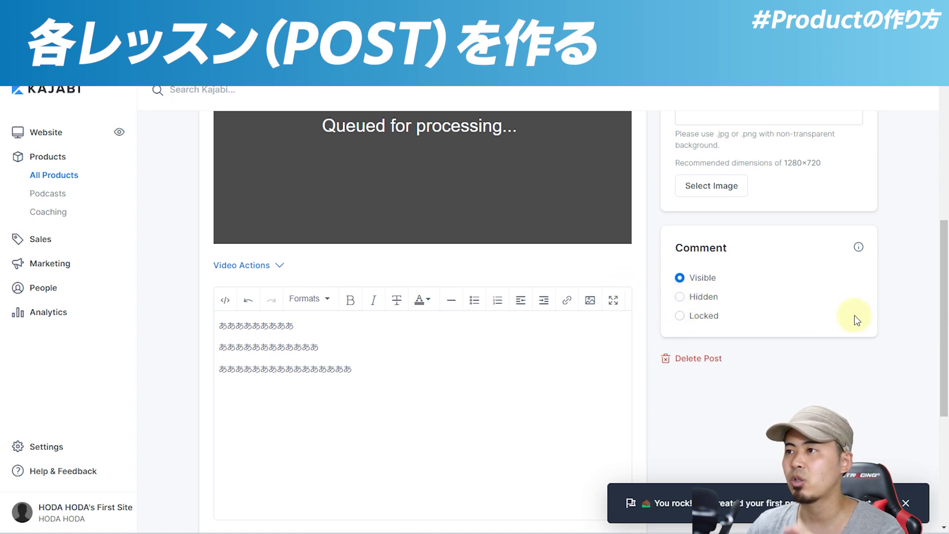
left_click_drag(938, 283, 762, 295)
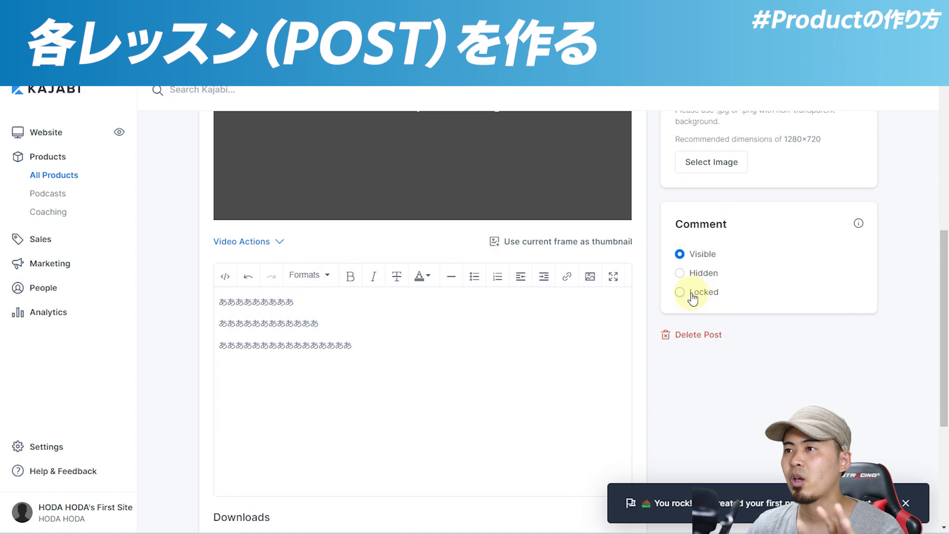
scroll(821, 247, "up", 7)
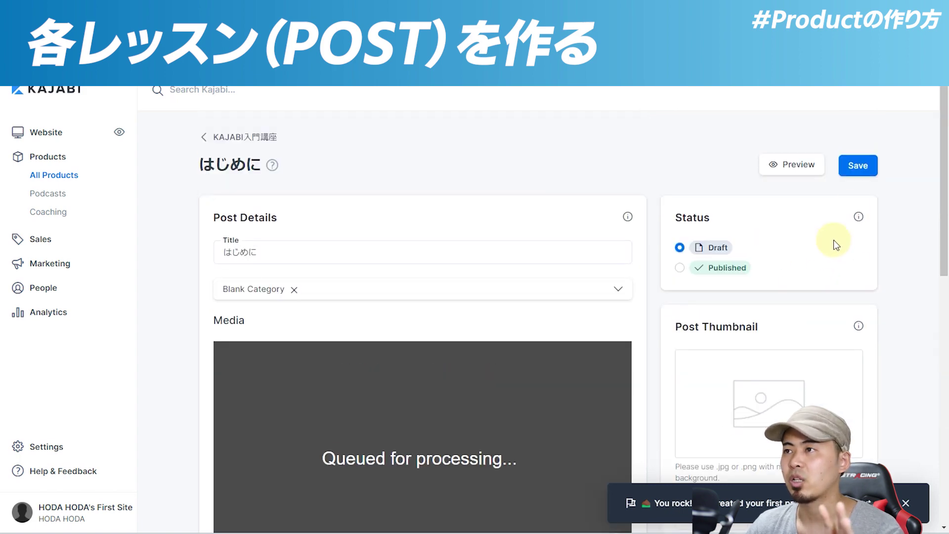
left_click(713, 269)
left_click(853, 166)
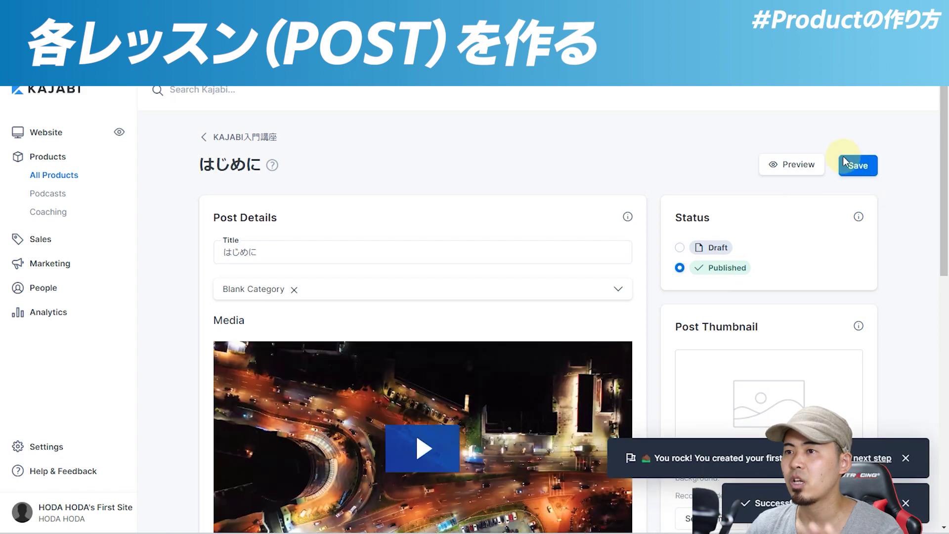
left_click(856, 165)
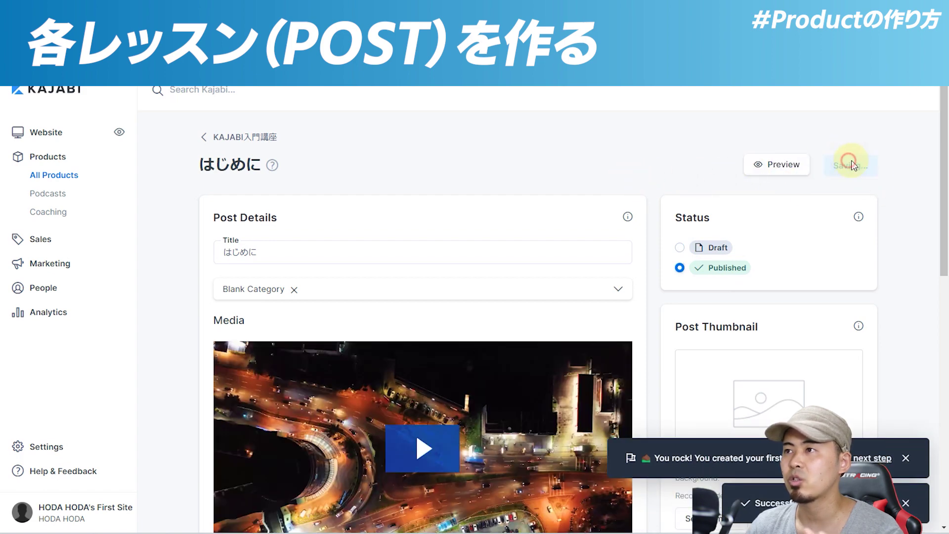
Preview the はじめに post and look over its video, lesson list, body text, downloads and comments area
left_click(781, 165)
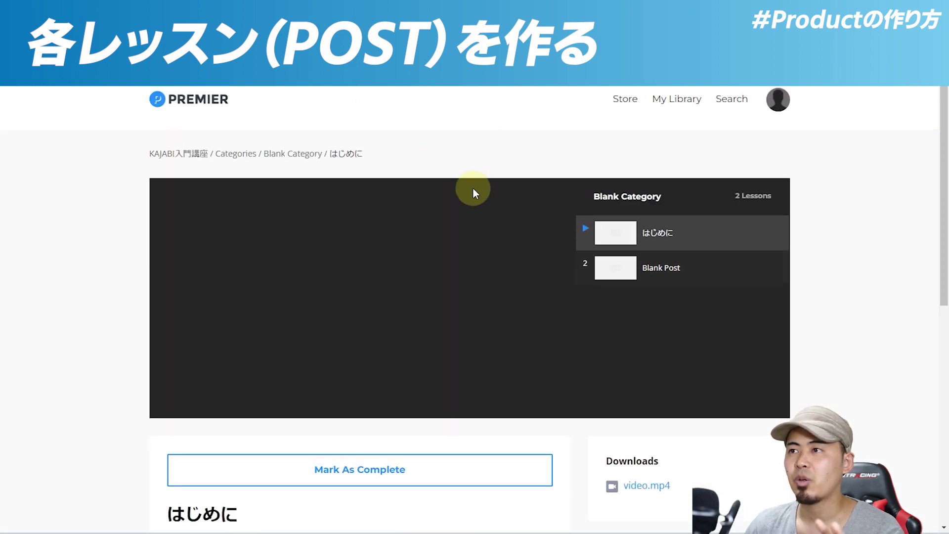
scroll(135, 246, "down", 8)
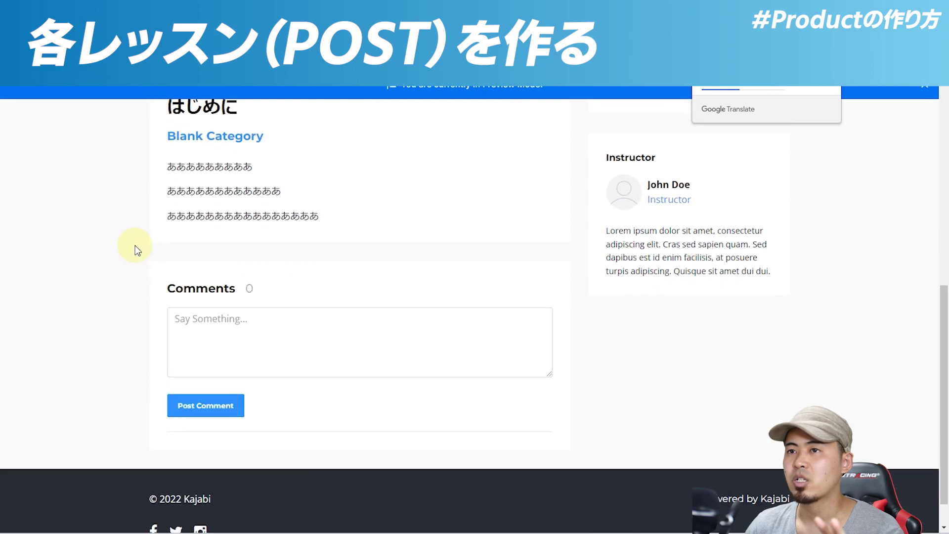
scroll(135, 245, "up", 8)
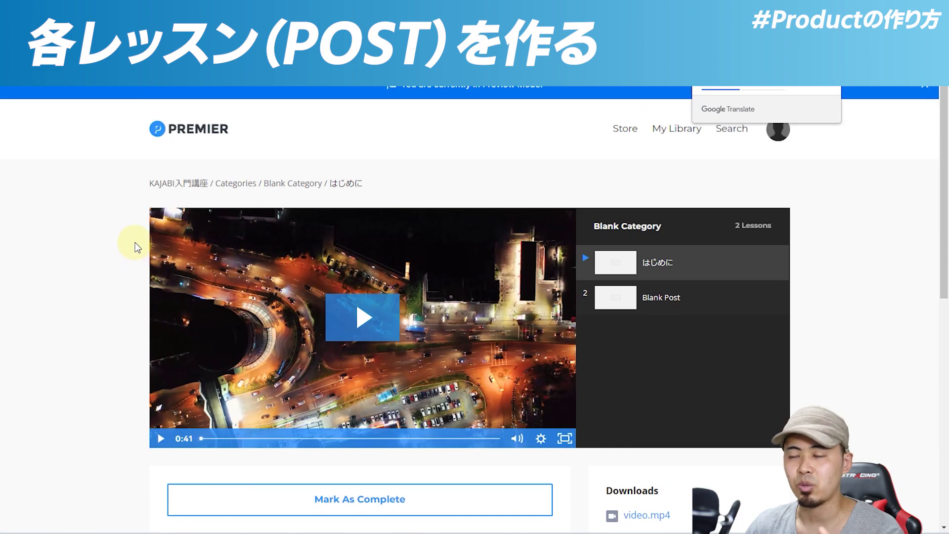
scroll(612, 276, "down", 4)
scroll(567, 268, "up", 4)
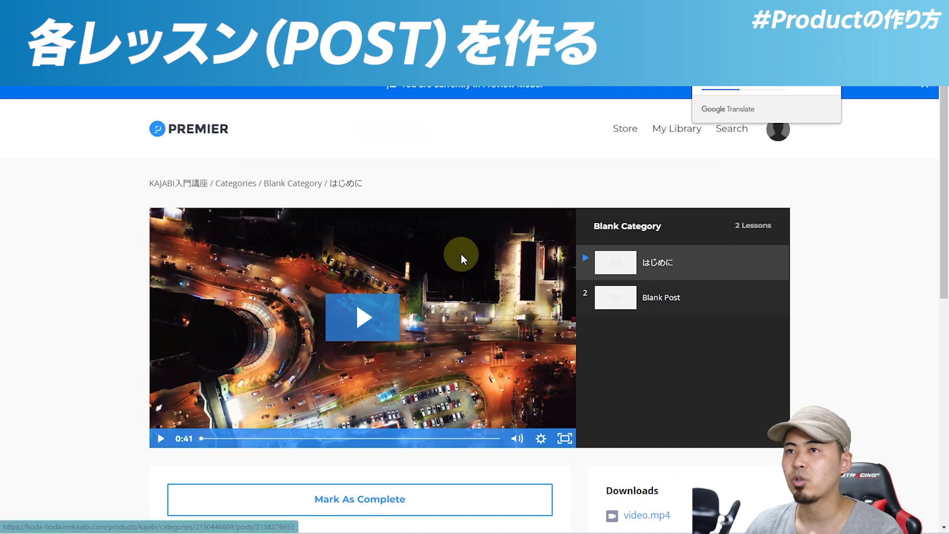
left_click(667, 304)
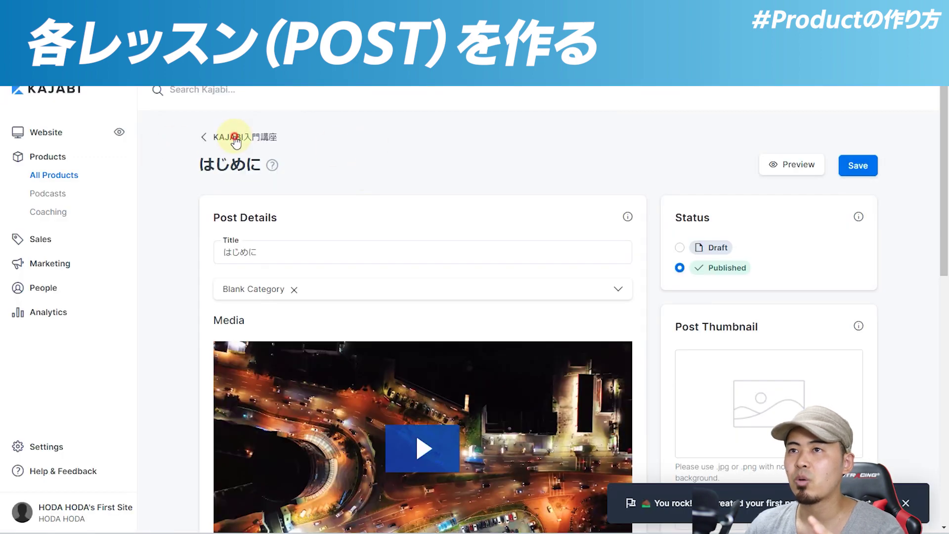
Return to the KAJABI入門講座 product, open its customization page, and preview the product page to examine its header, lesson list and instructor details
left_click(235, 138)
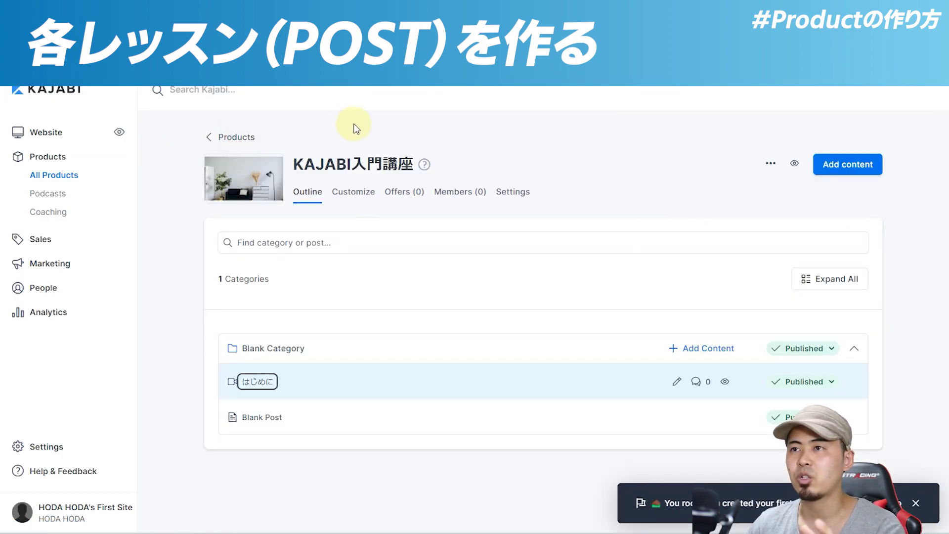
left_click(364, 197)
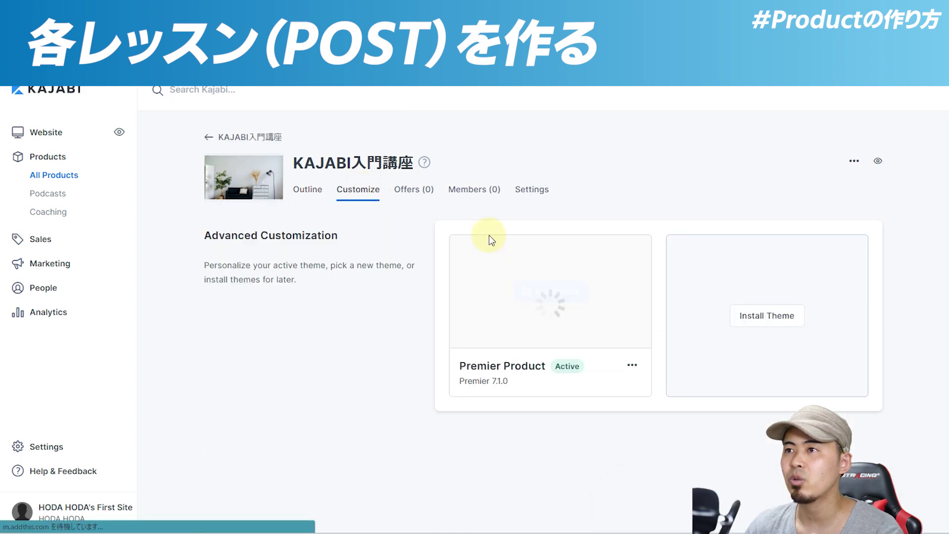
left_click(878, 161)
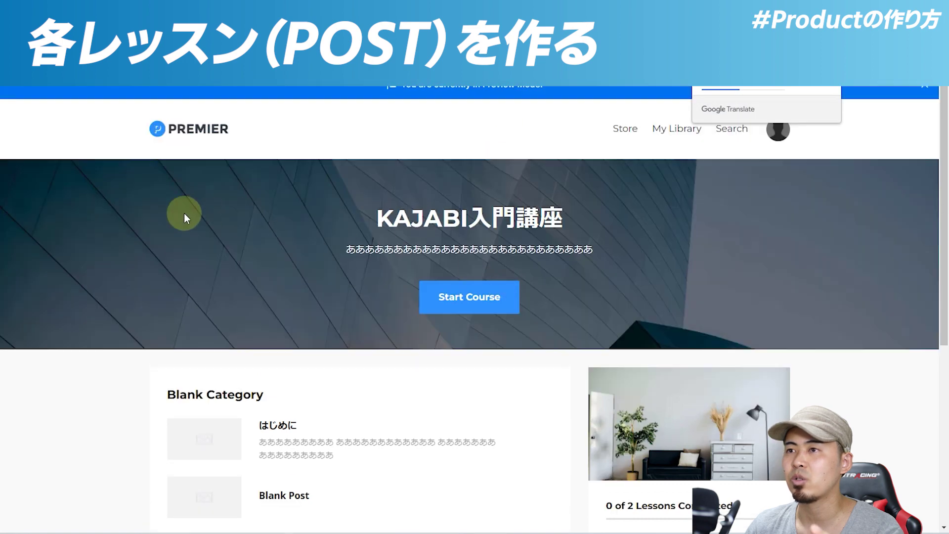
scroll(184, 212, "down", 6)
scroll(306, 217, "up", 6)
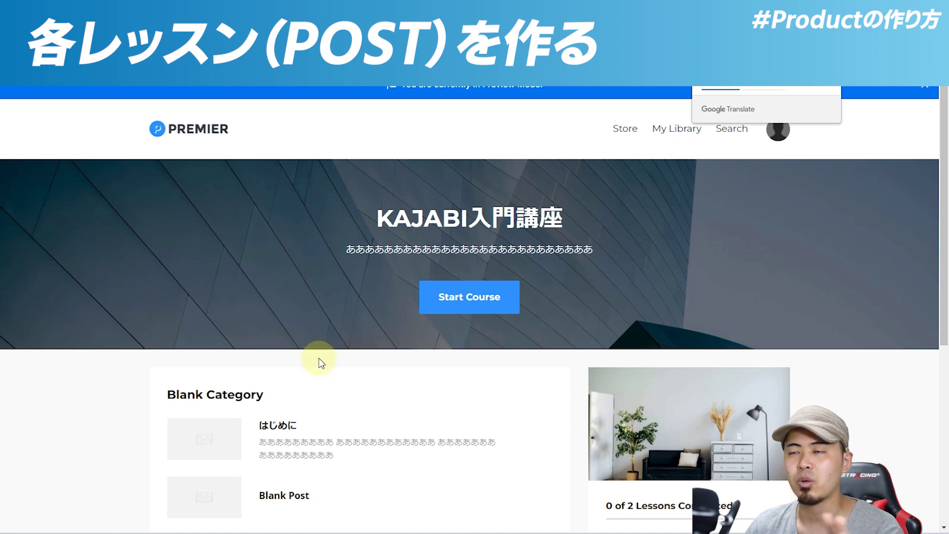
scroll(283, 255, "down", 3)
scroll(282, 254, "down", 1)
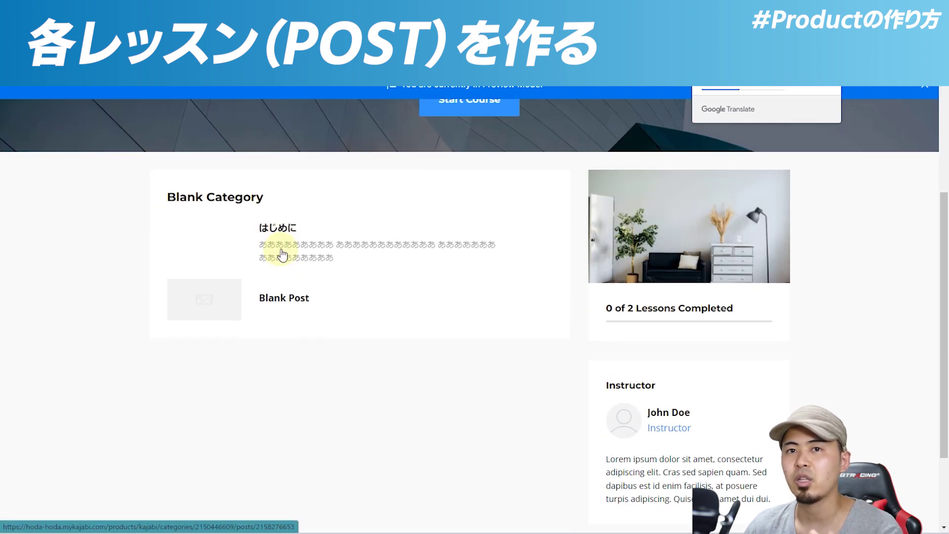
scroll(347, 333, "up", 4)
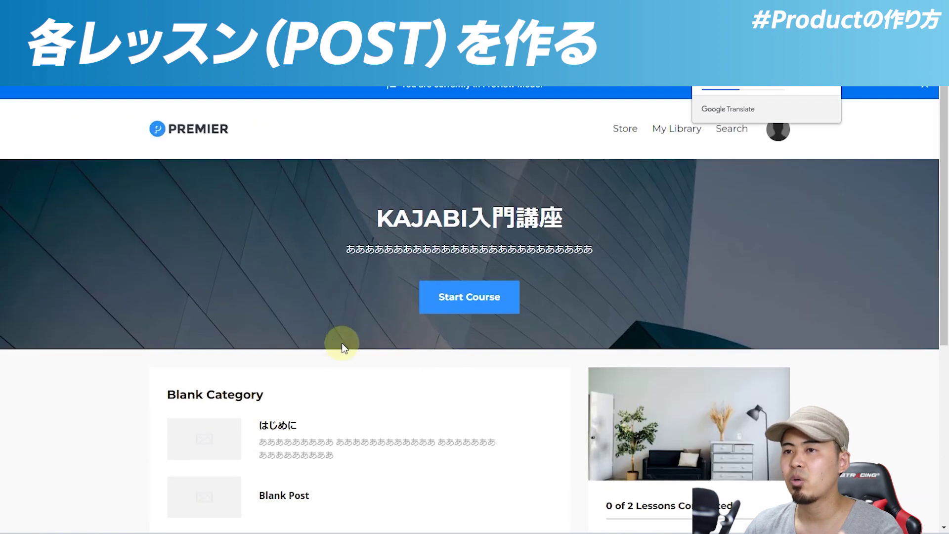
Open the はじめに lesson from the previewed product page and briefly play its video, pausing it after about one second
left_click(296, 424)
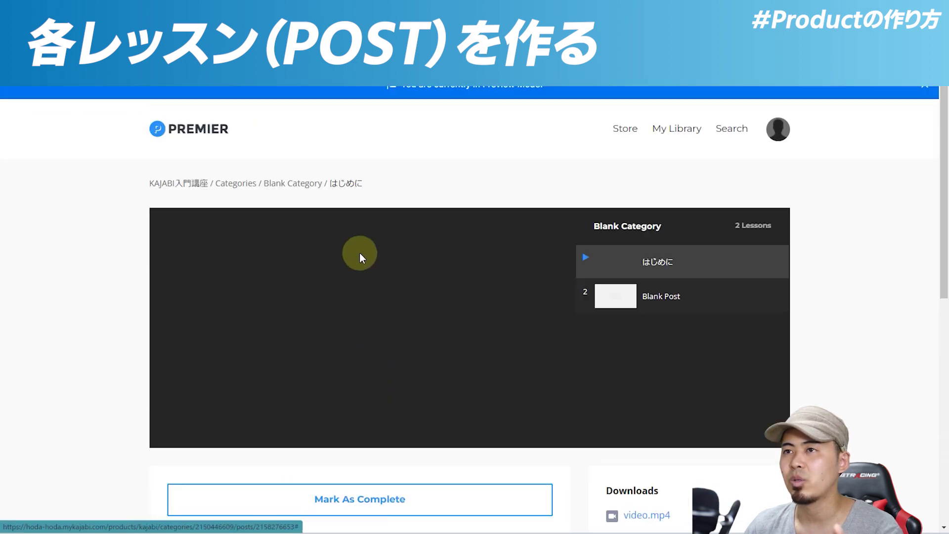
left_click(390, 316)
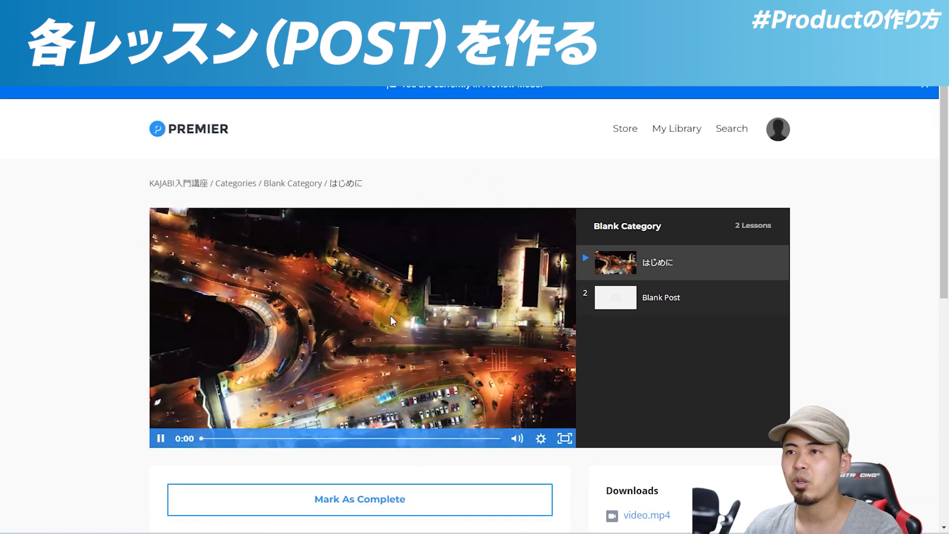
left_click(375, 330)
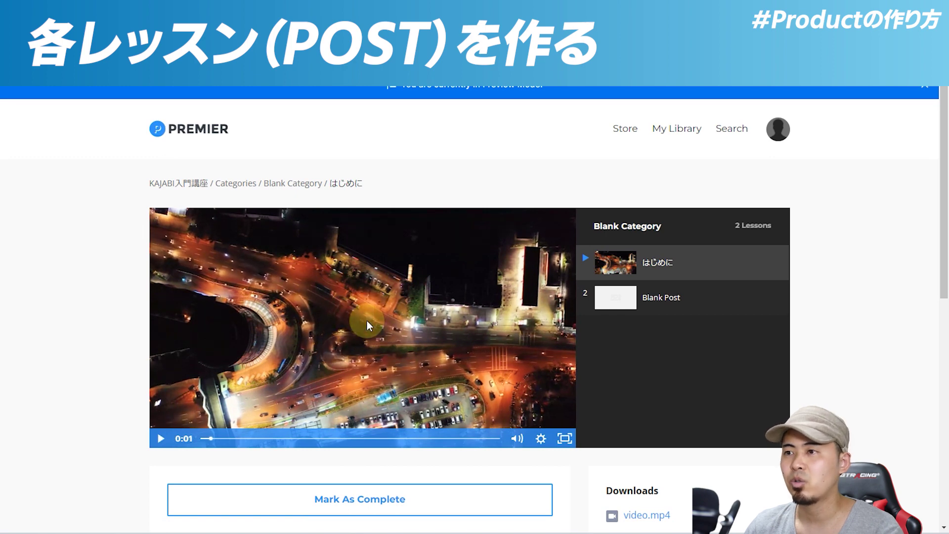
Examine the はじめに lesson page's lesson list, downloads, completion option, body text, instructor details and comments area
scroll(366, 320, "down", 2)
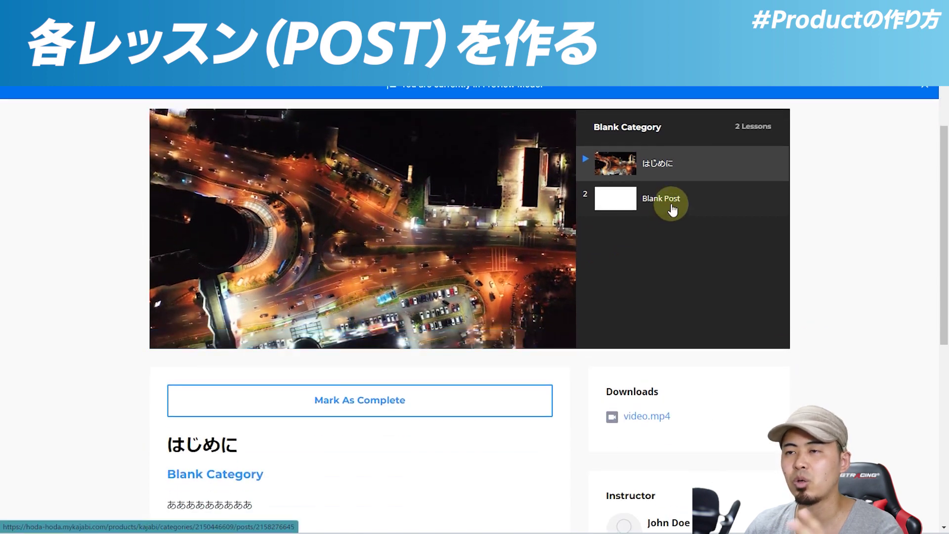
scroll(672, 210, "down", 2)
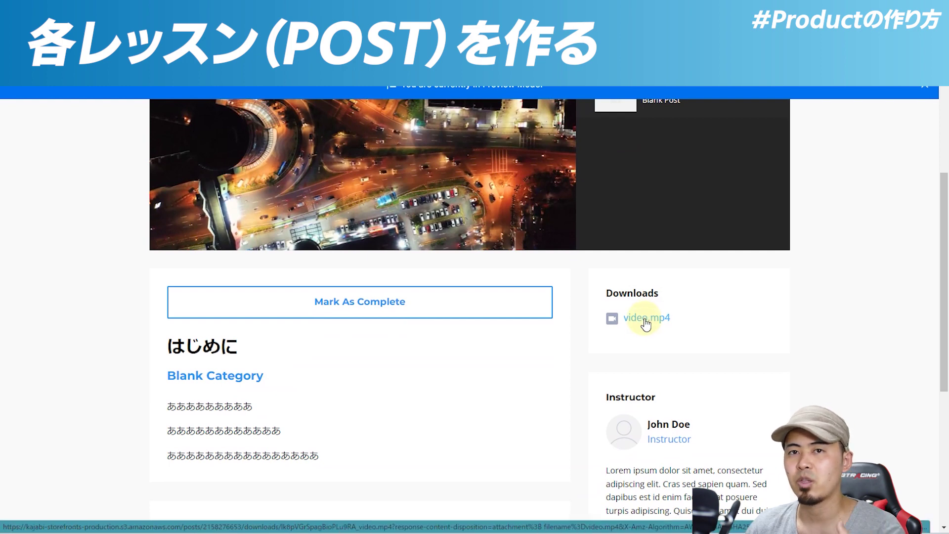
scroll(570, 267, "down", 2)
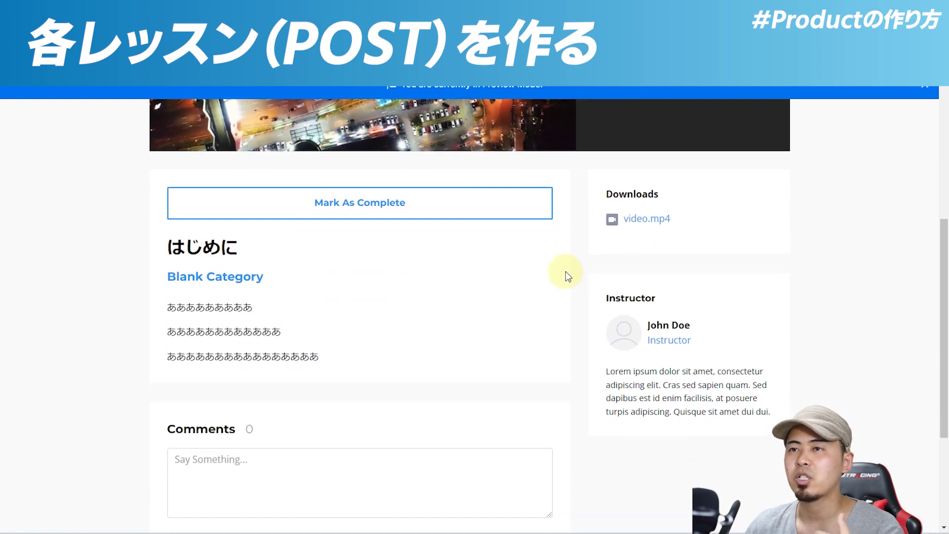
scroll(376, 296, "down", 4)
scroll(361, 322, "up", 8)
scroll(354, 327, "down", 8)
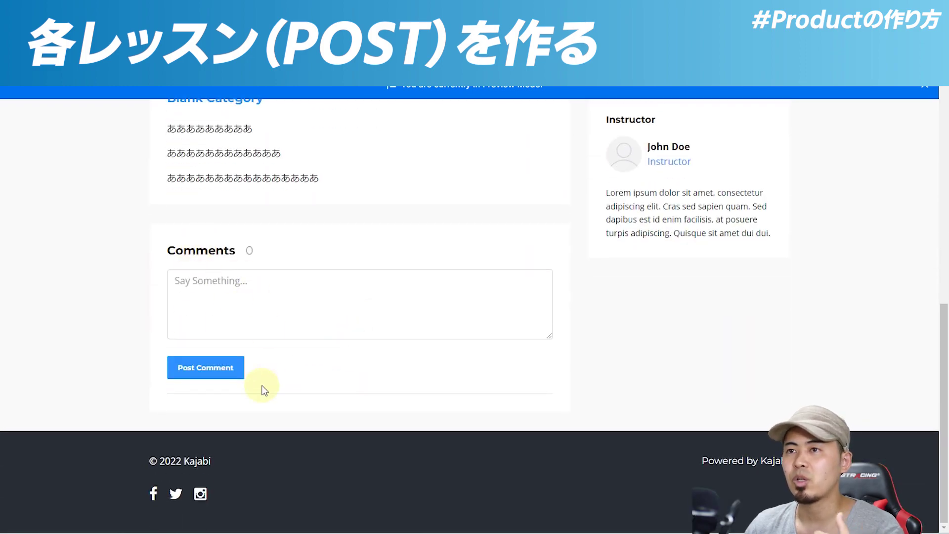
scroll(296, 336, "up", 6)
scroll(406, 361, "up", 1)
scroll(378, 366, "up", 2)
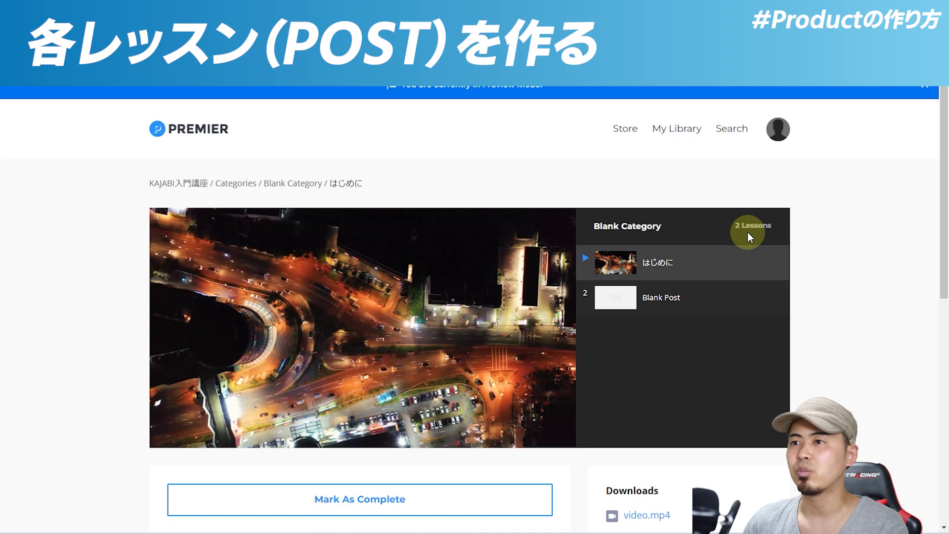
scroll(538, 324, "down", 2)
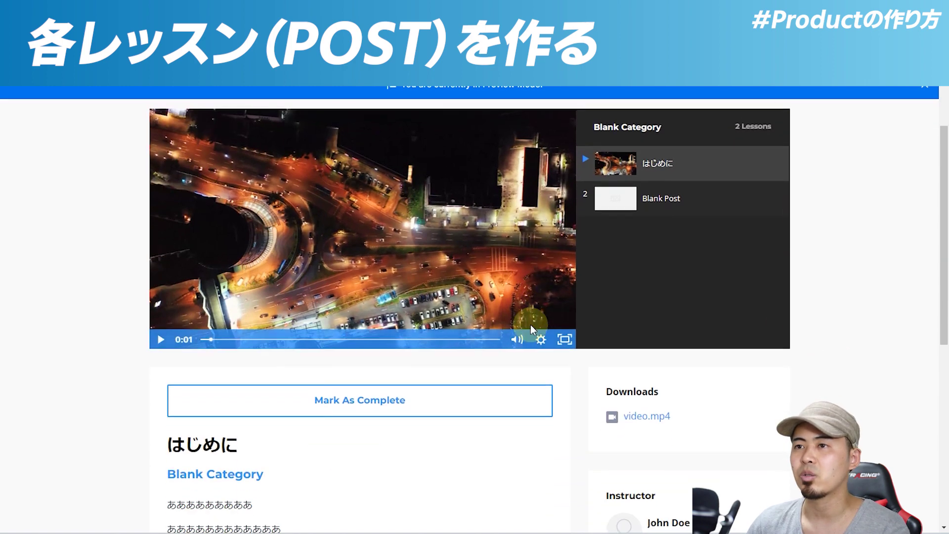
scroll(538, 324, "down", 2)
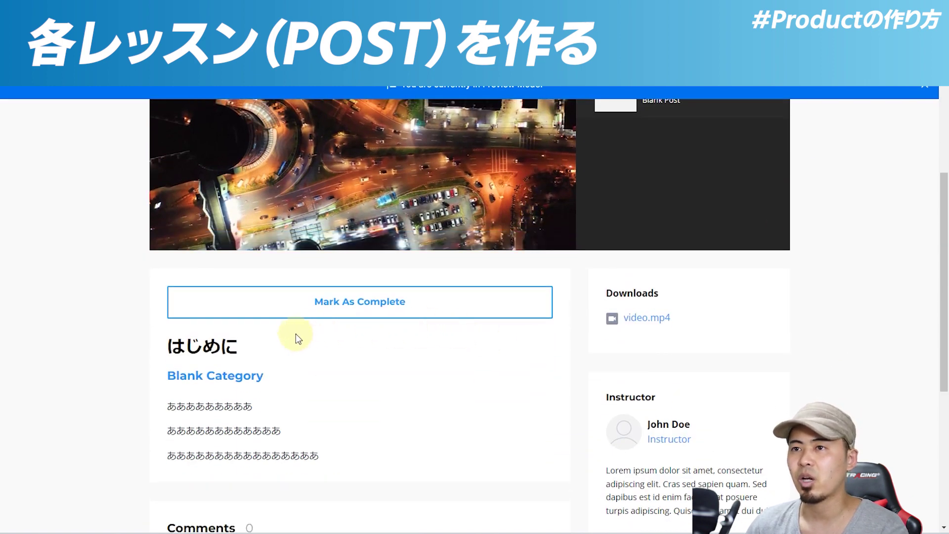
scroll(311, 332, "down", 2)
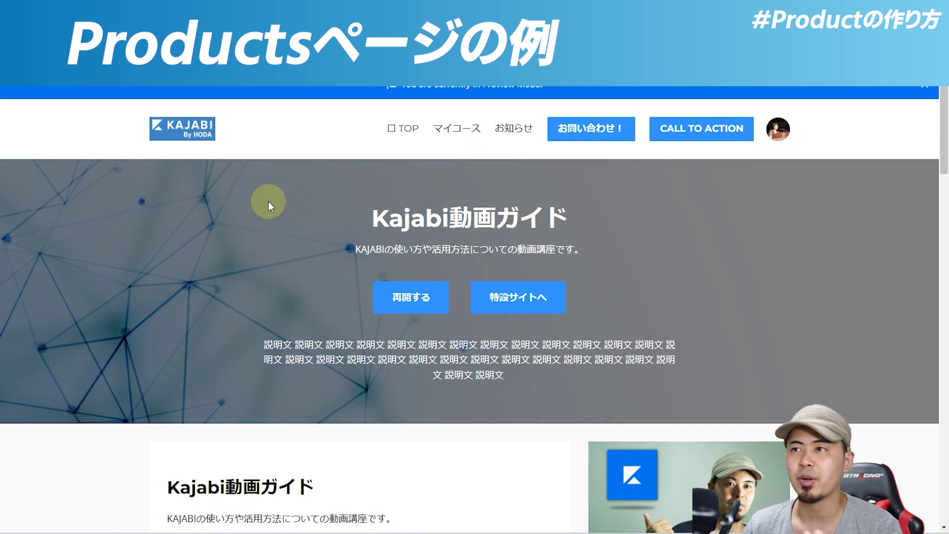
Look over the sample Kajabi動画ガイド product page, including its lesson categories, progress, instructor block, promotional banner and coupon text
scroll(268, 201, "down", 4)
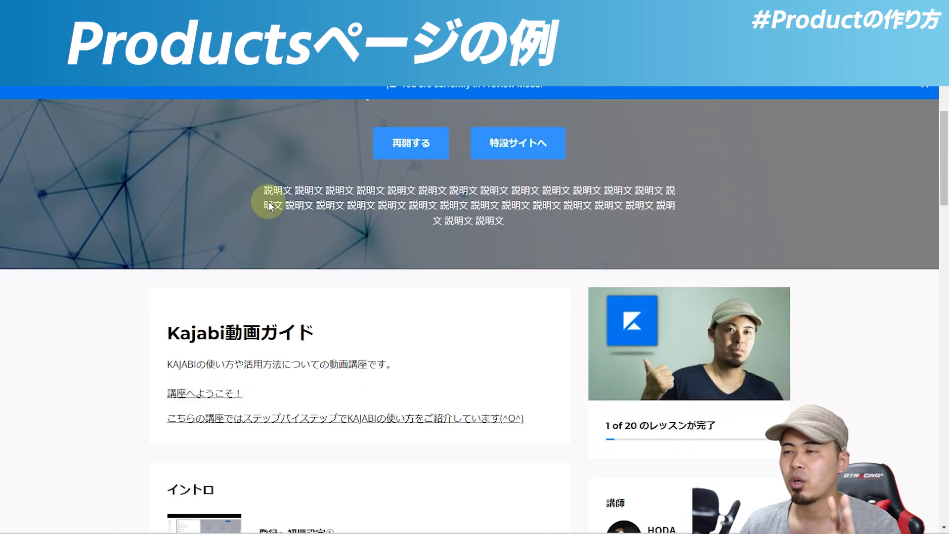
scroll(268, 201, "down", 8)
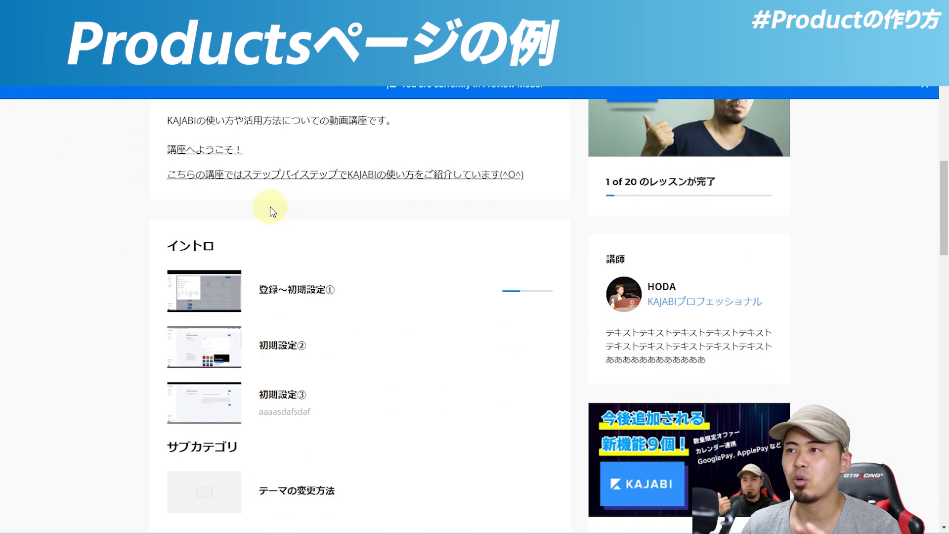
scroll(656, 239, "up", 5)
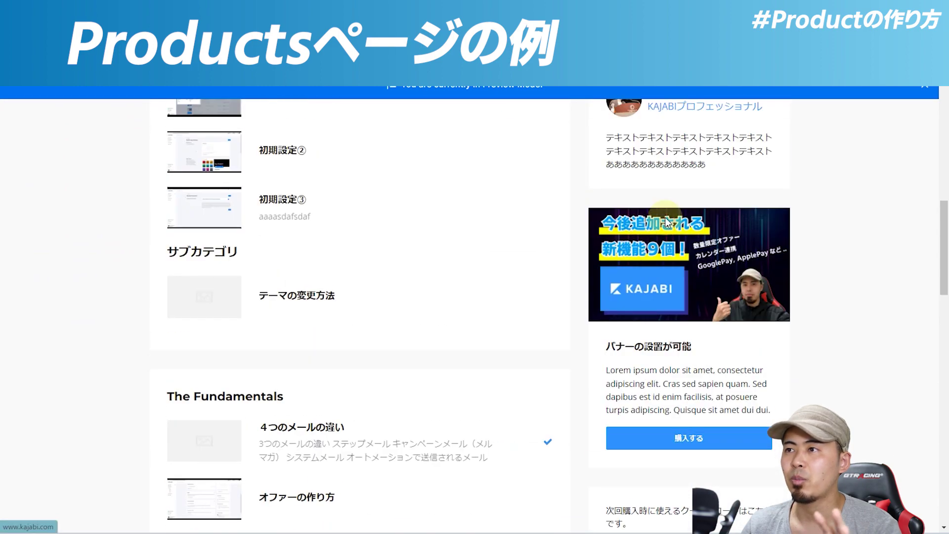
scroll(697, 283, "down", 5)
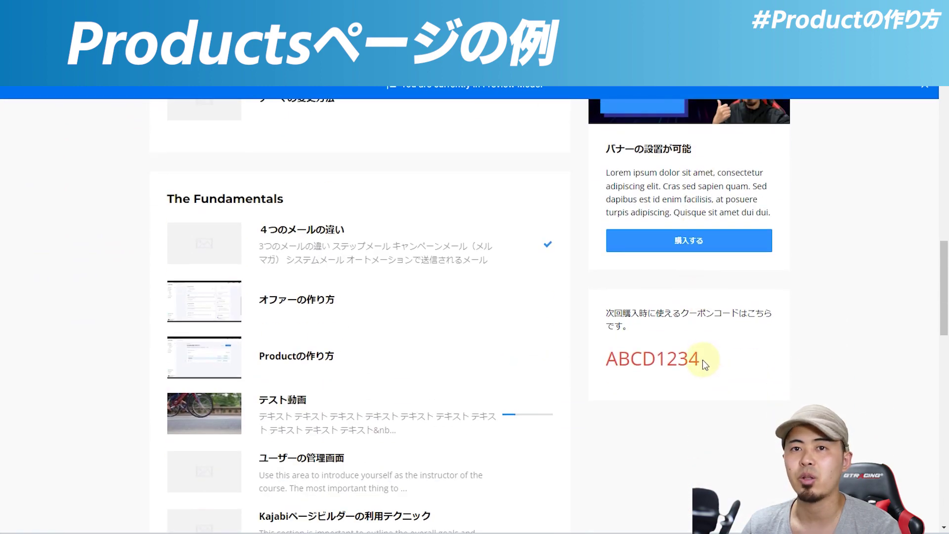
scroll(702, 361, "up", 12)
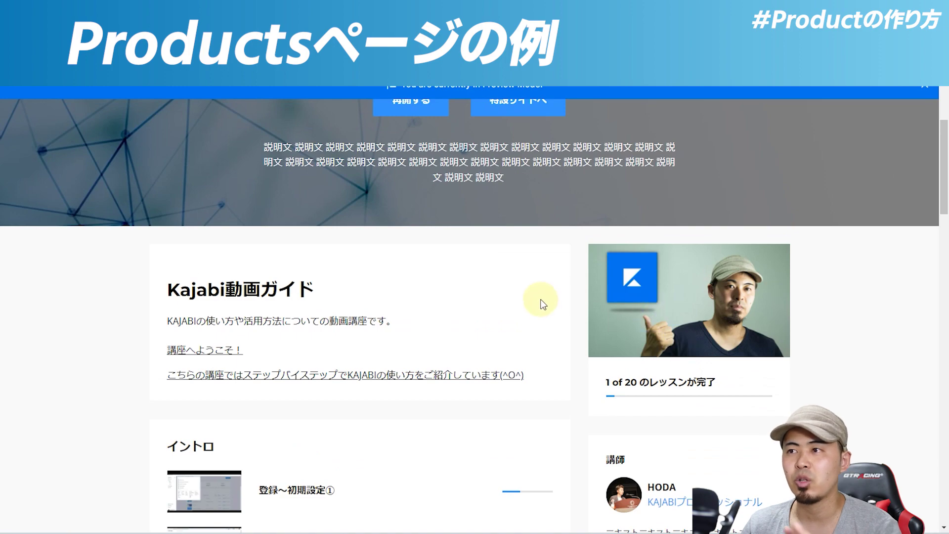
scroll(542, 301, "down", 6)
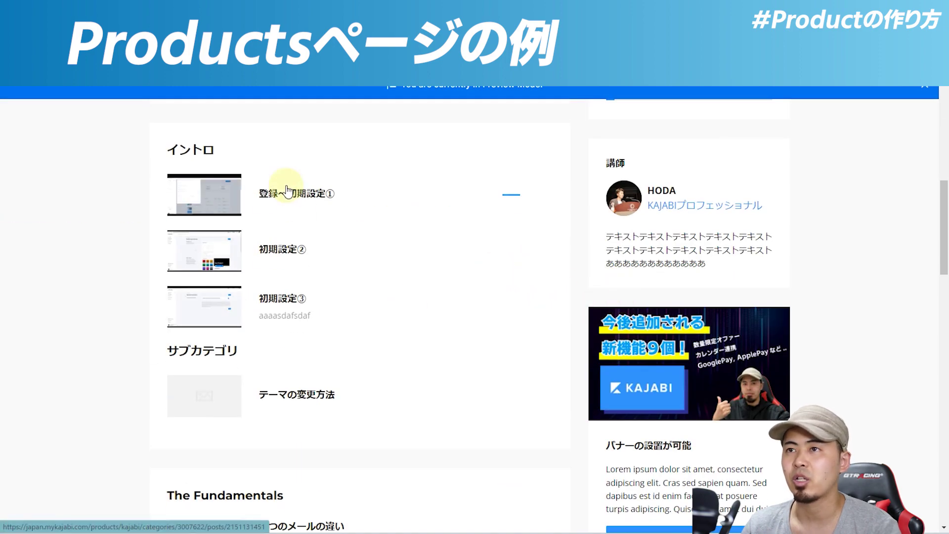
Open the sample lesson 登録～初期設定① and examine its video, download files, video download option, instructor profile and comments
left_click(287, 192)
scroll(96, 225, "down", 3)
scroll(597, 324, "down", 4)
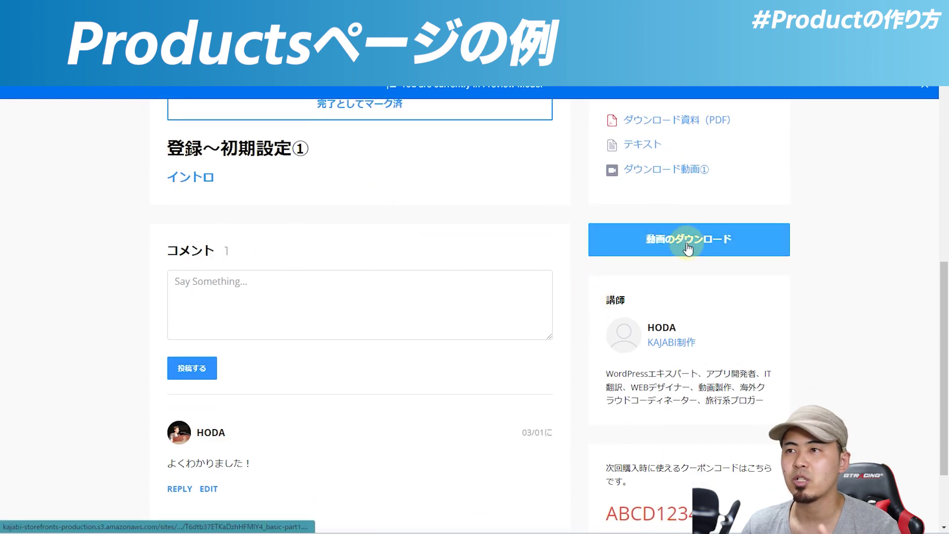
scroll(688, 249, "up", 4)
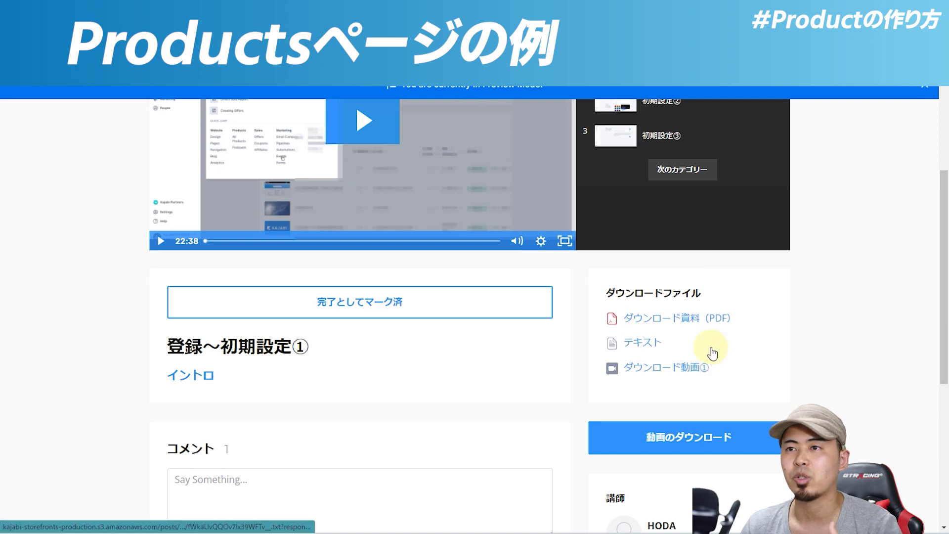
scroll(713, 353, "down", 6)
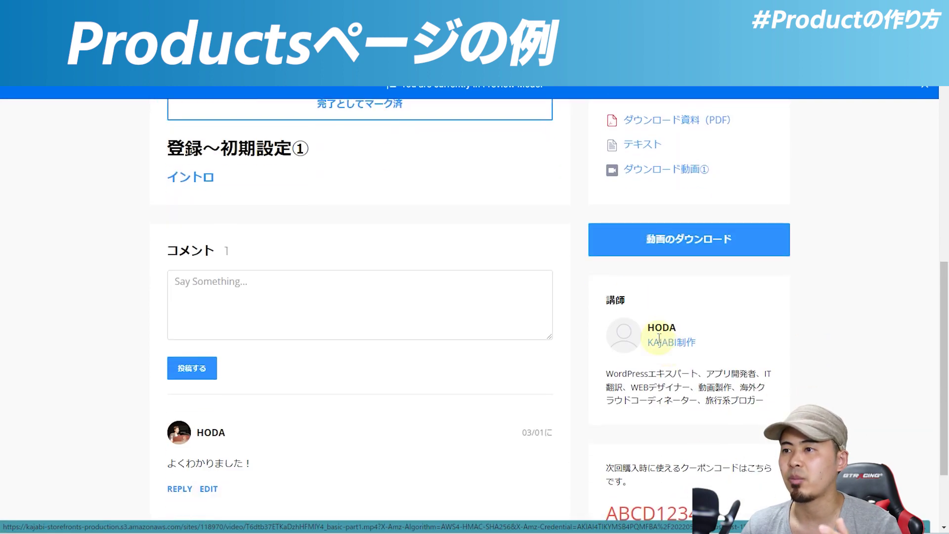
scroll(580, 306, "up", 2)
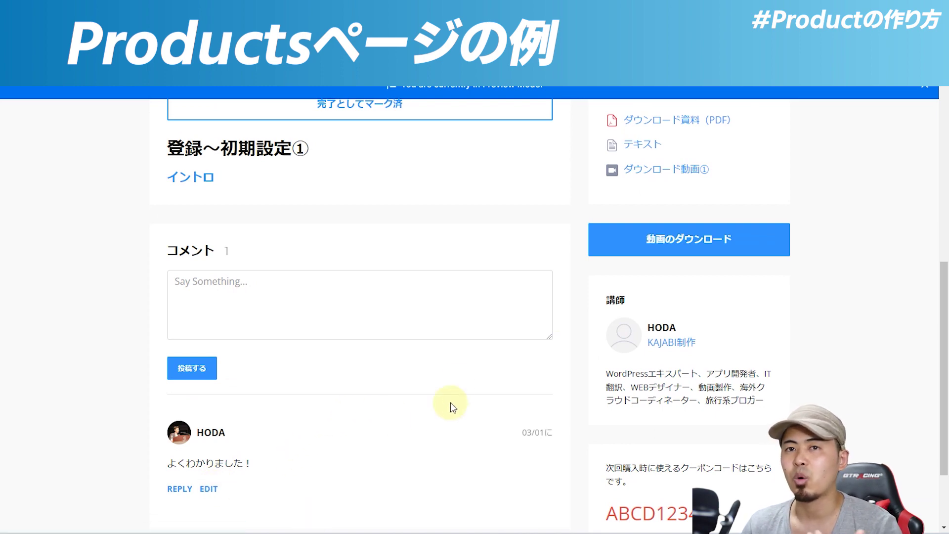
scroll(465, 412, "up", 6)
scroll(468, 415, "up", 2)
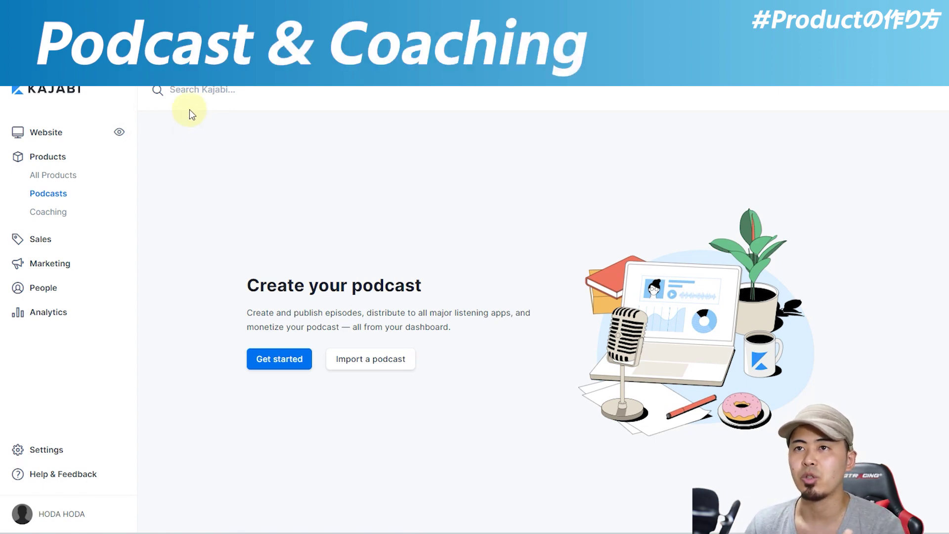
View the Coaching section of the products area
left_click(59, 211)
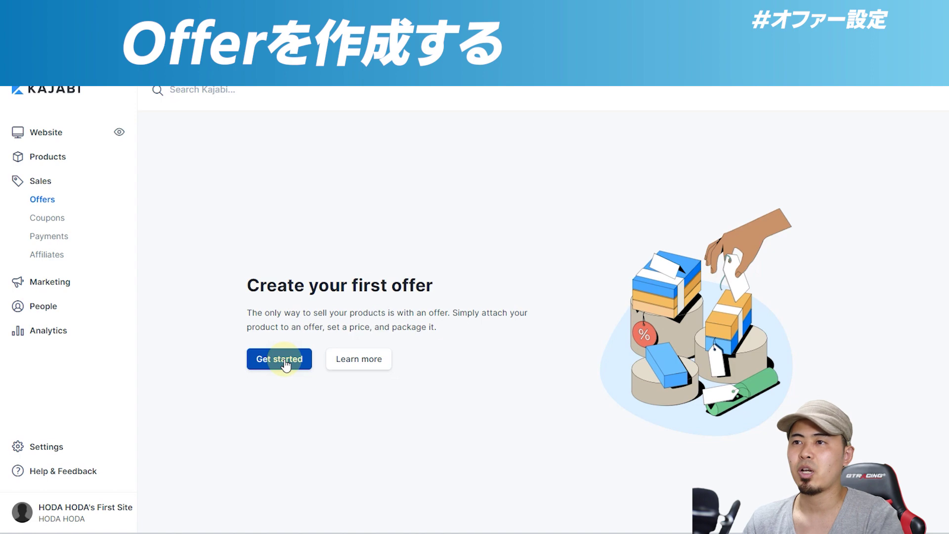
Start a new offer and title it KAJABI入門編（通常価格）
left_click(284, 361)
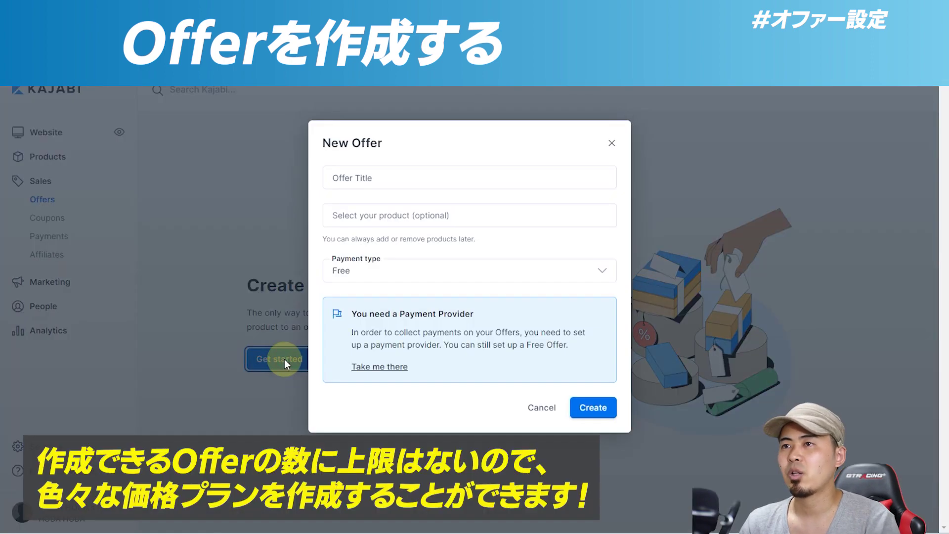
left_click(381, 179)
left_click(382, 179)
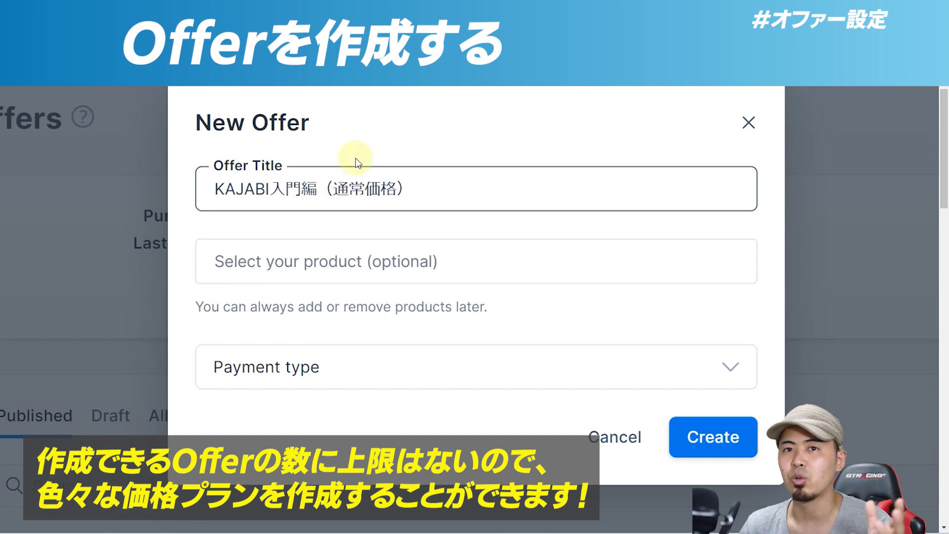
Attach the products 初心者向け〇〇講座 and 有料ポッドキャスト to the new offer
left_click(331, 265)
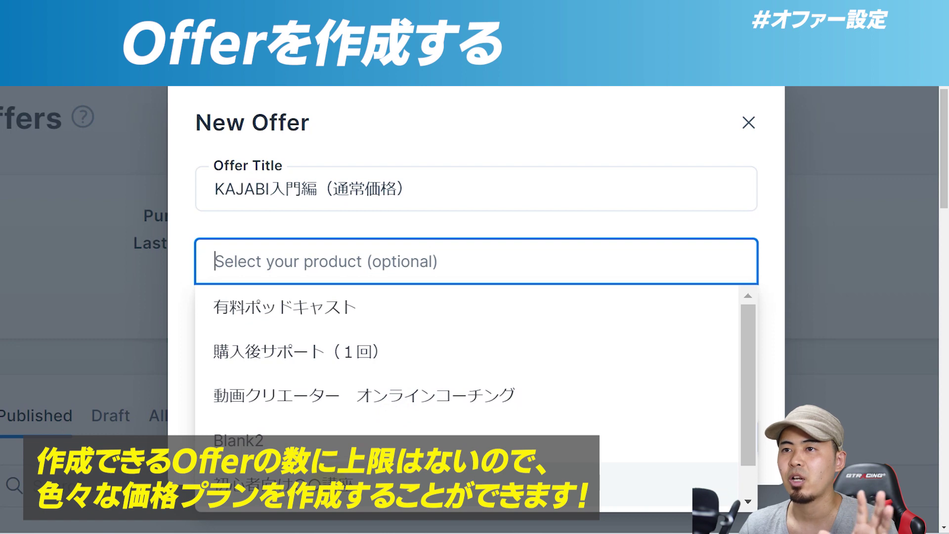
left_click(297, 484)
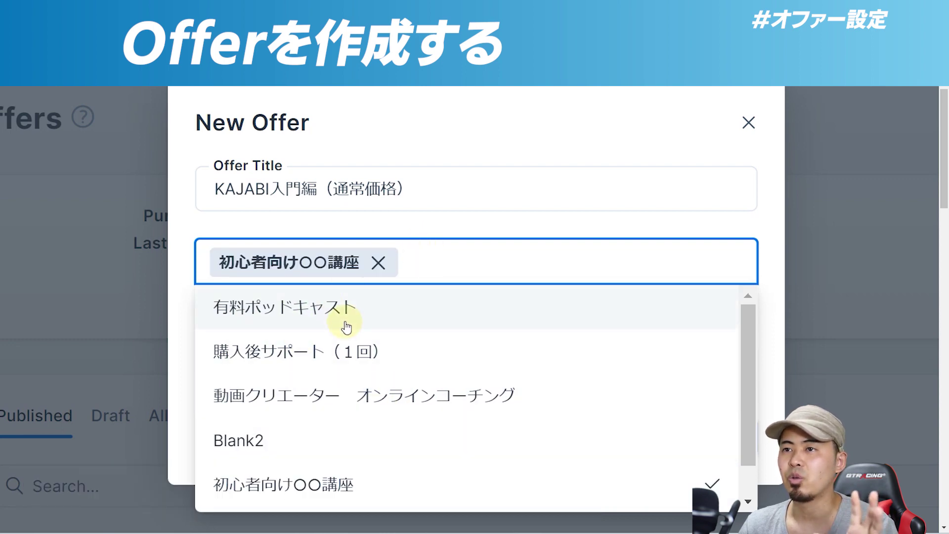
left_click(348, 322)
left_click(445, 231)
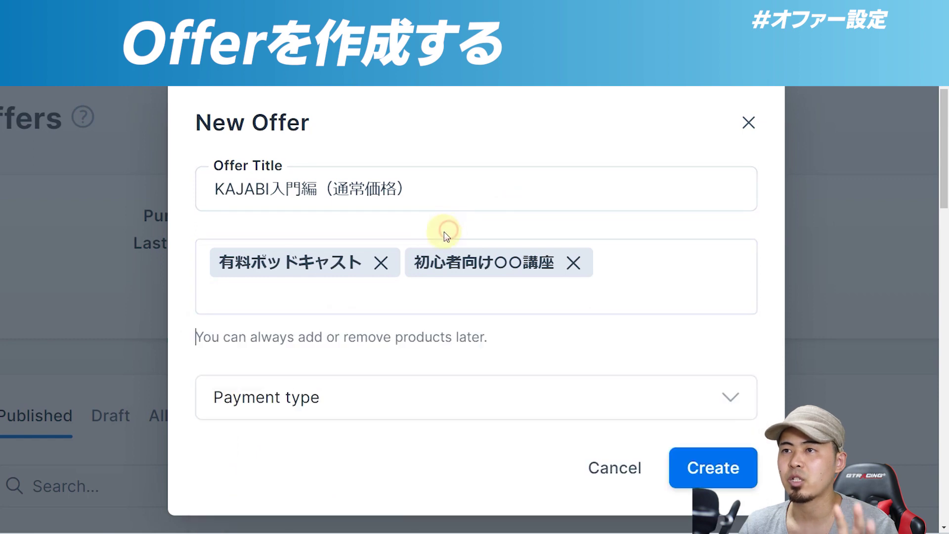
left_click(313, 205)
left_click(414, 258)
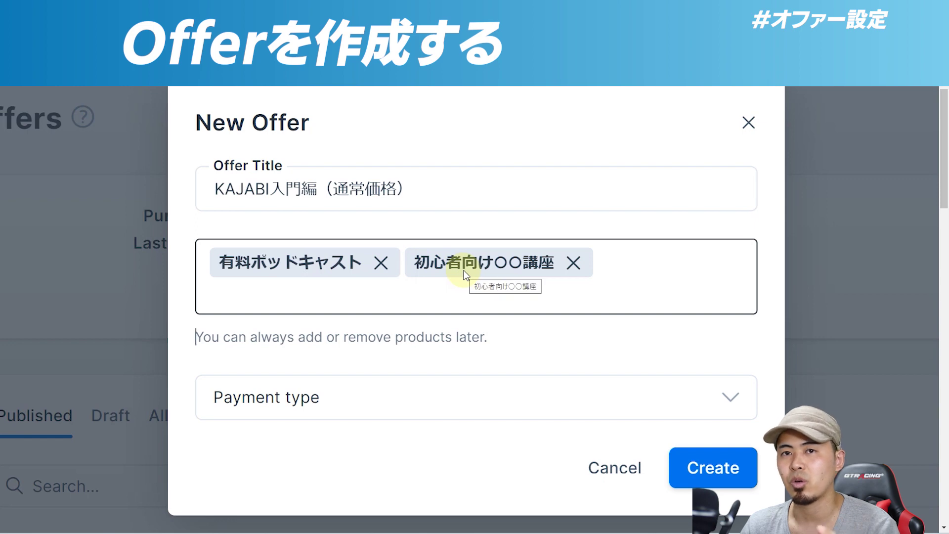
Try the One-time Payment, Free and Multiple Payments options as the new offer's payment type
left_click(398, 390)
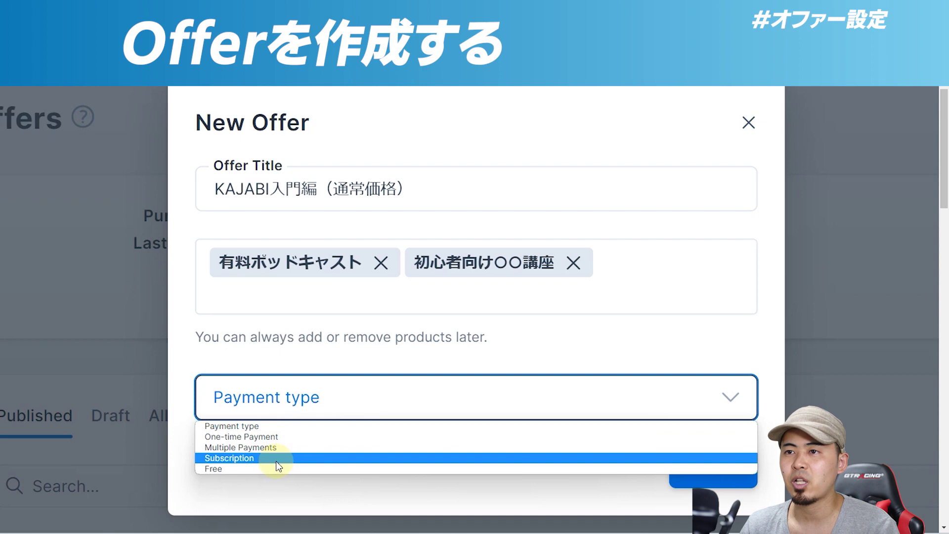
left_click(277, 436)
scroll(311, 365, "down", 2)
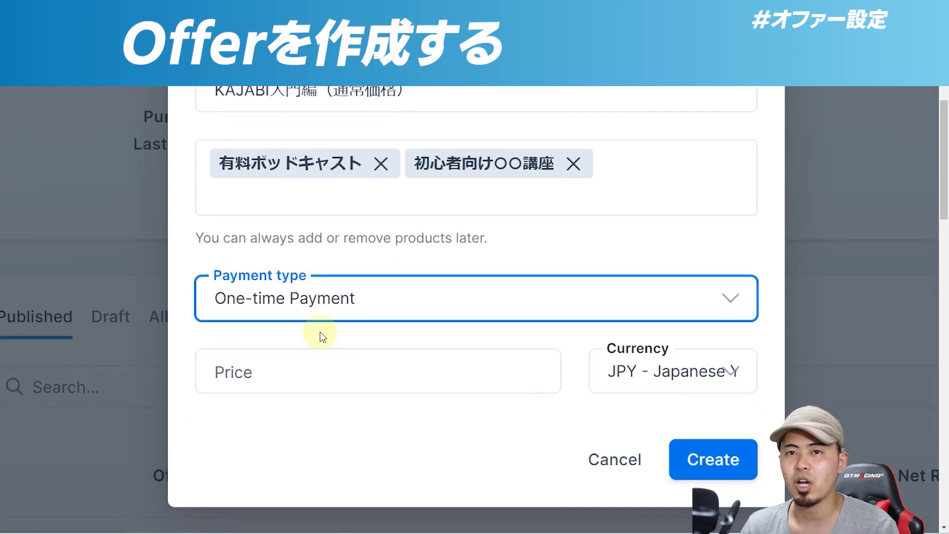
left_click(332, 320)
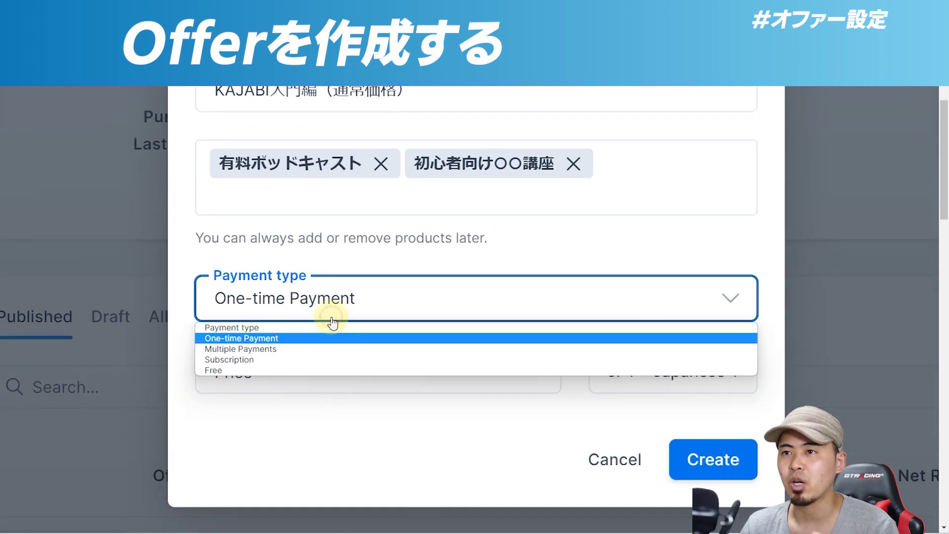
left_click(331, 370)
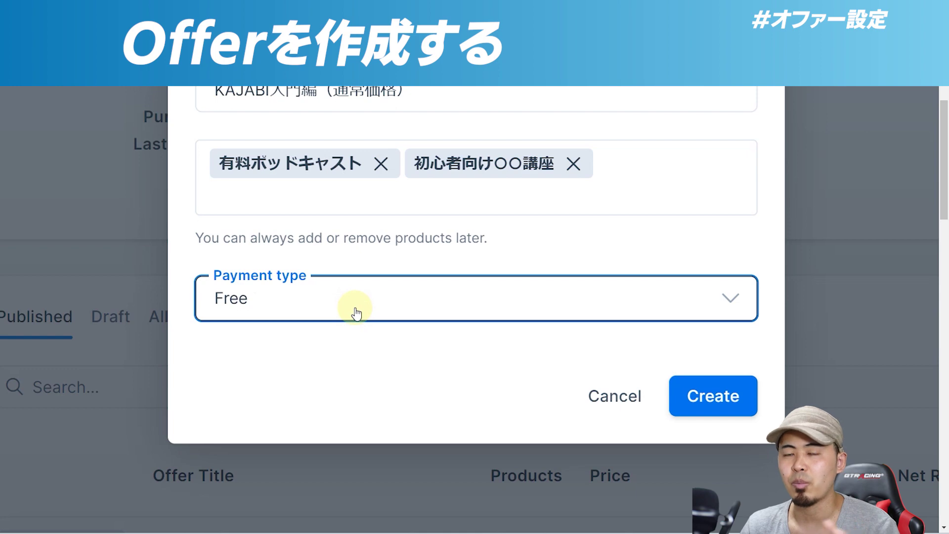
left_click(355, 303)
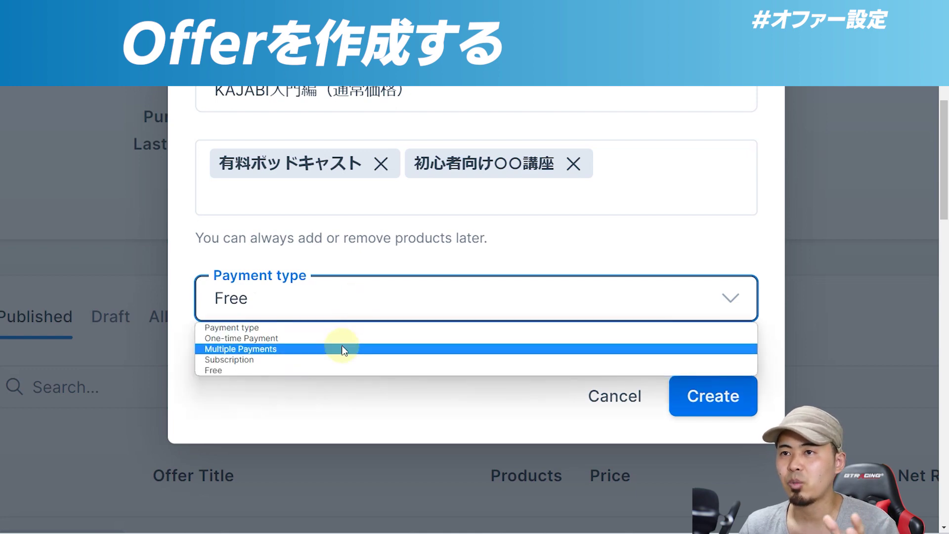
left_click(342, 348)
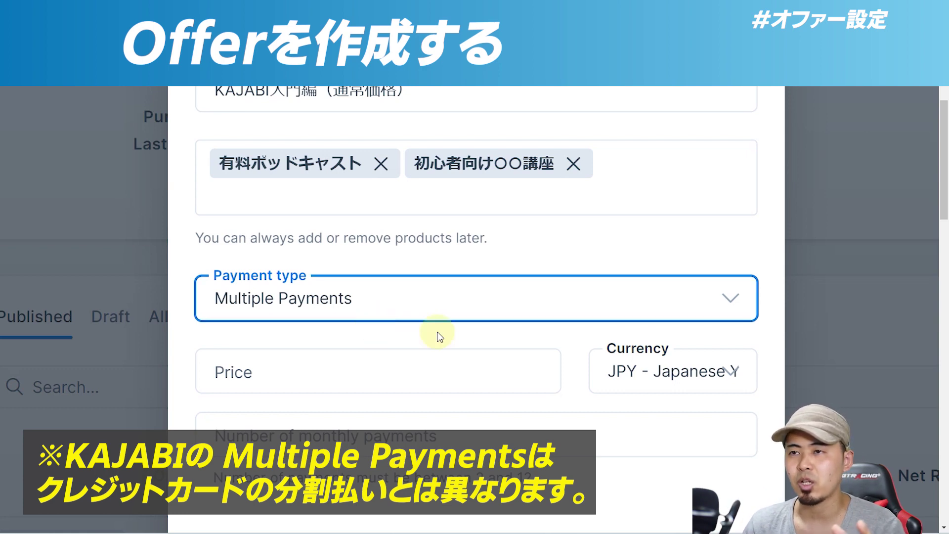
Try a Subscription payment type for the new offer, priced at 2000 JPY and billed every 1 month
left_click(421, 271)
left_click(378, 355)
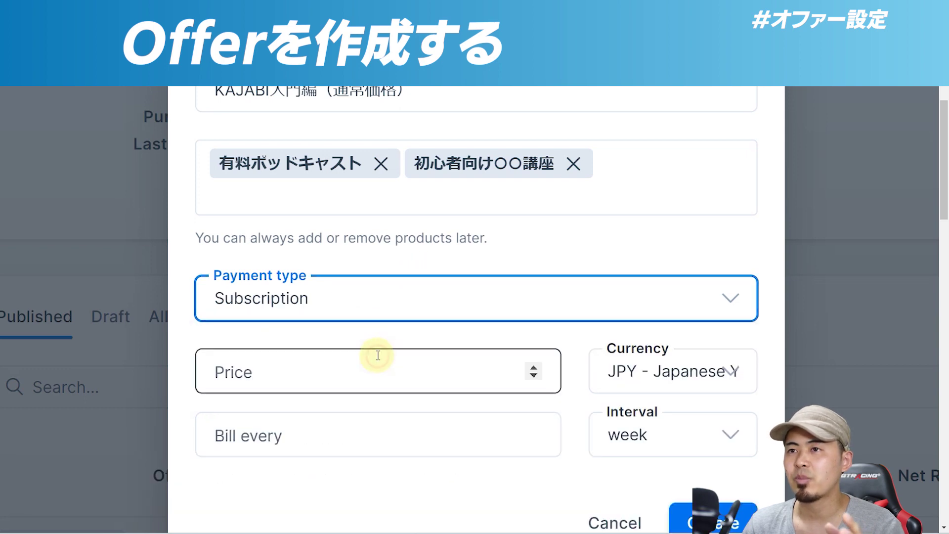
left_click(378, 361)
type("2000")
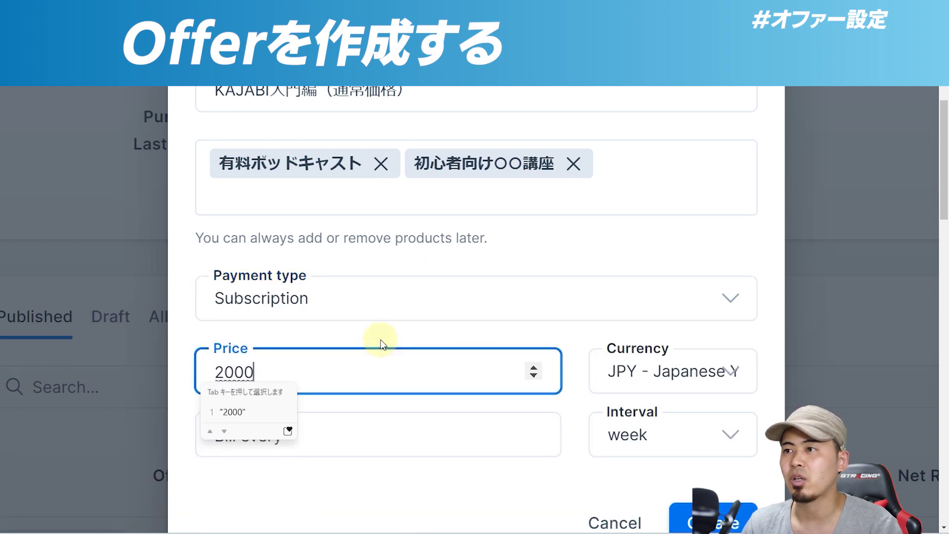
key("Return")
scroll(382, 342, "down", 2)
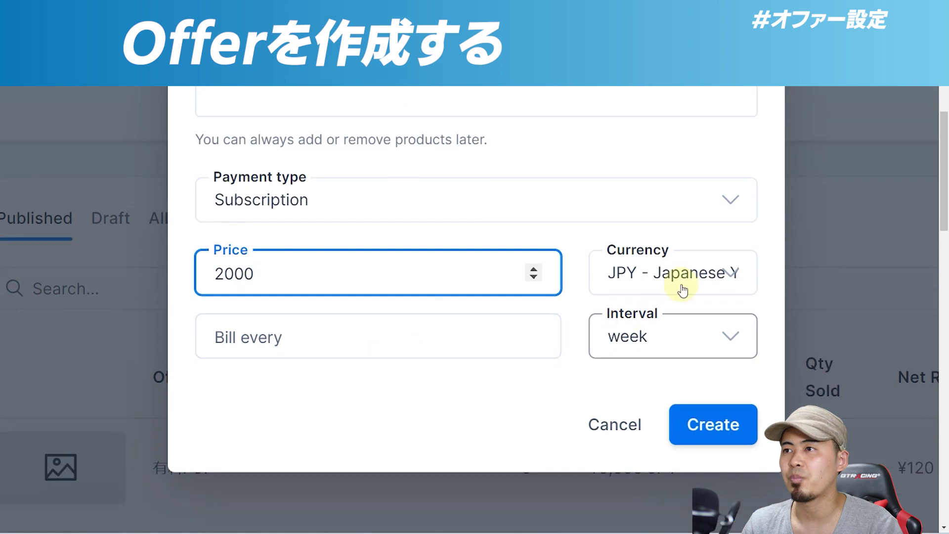
left_click(433, 339)
type("1")
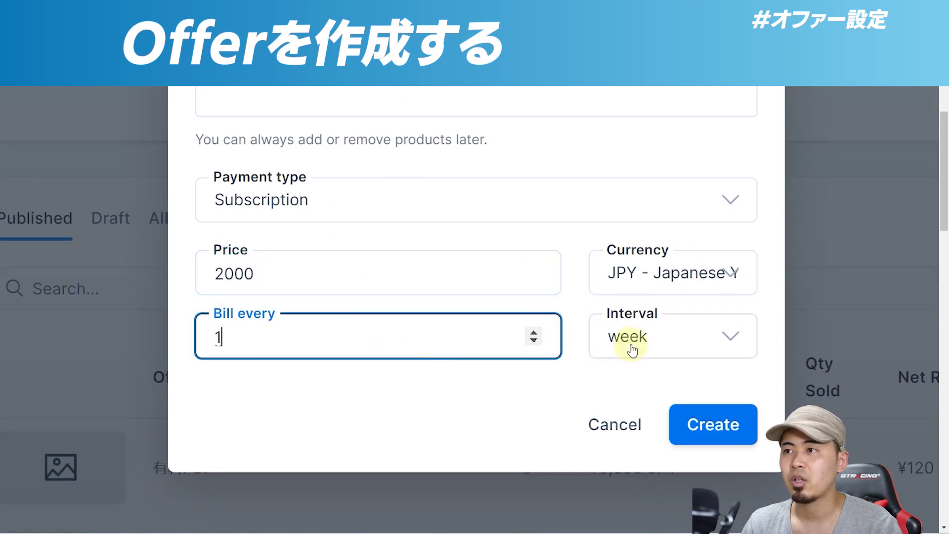
left_click(629, 344)
left_click(611, 378)
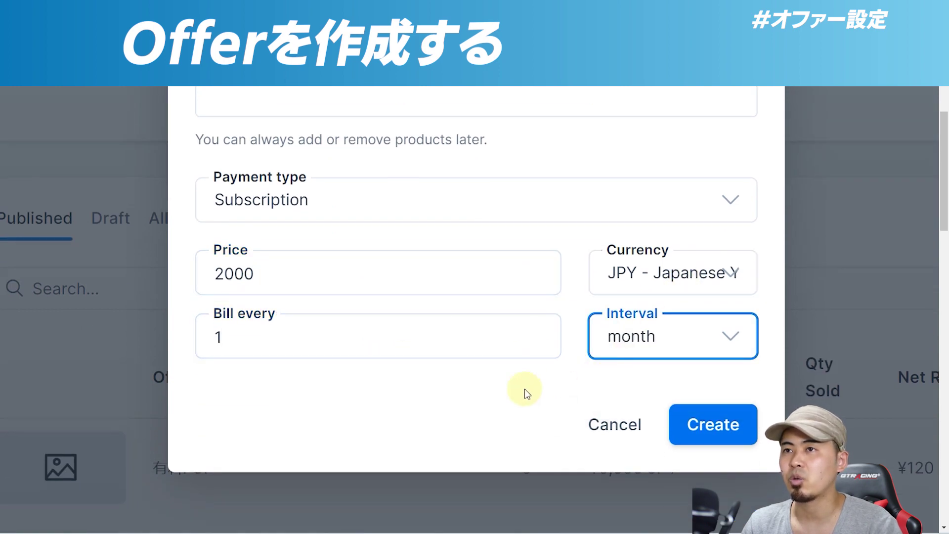
Set the payment type to One-time Payment with a price of 5000 JPY and create the offer
scroll(524, 389, "up", 2)
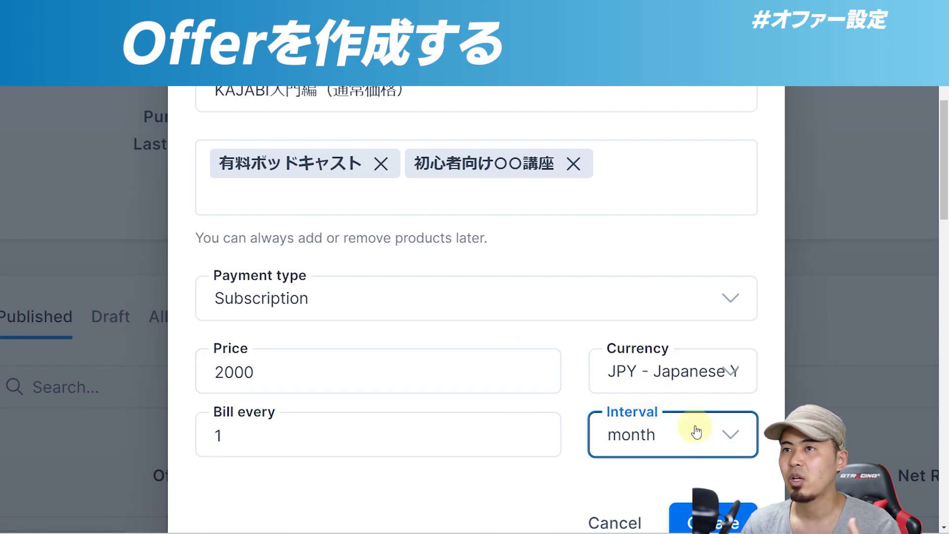
left_click(318, 312)
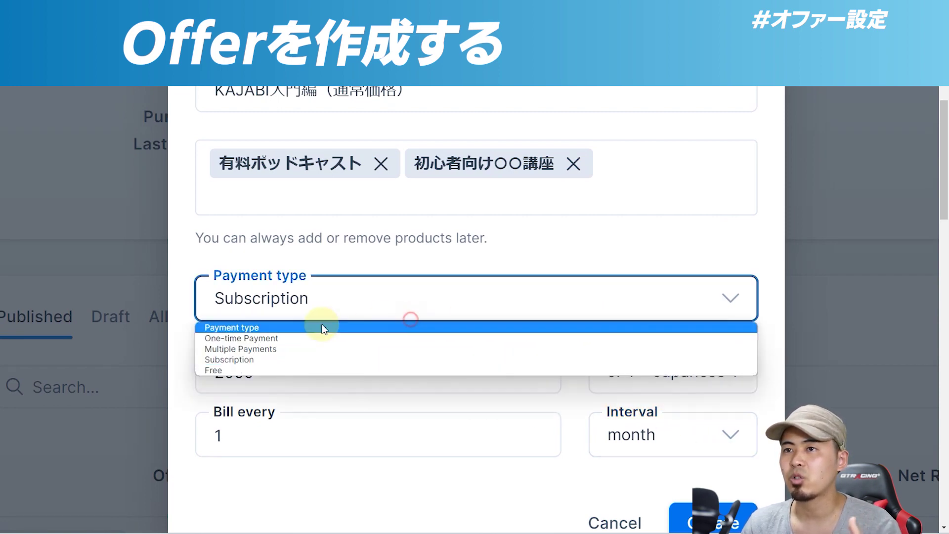
left_click(296, 334)
left_click(274, 365)
type("5000")
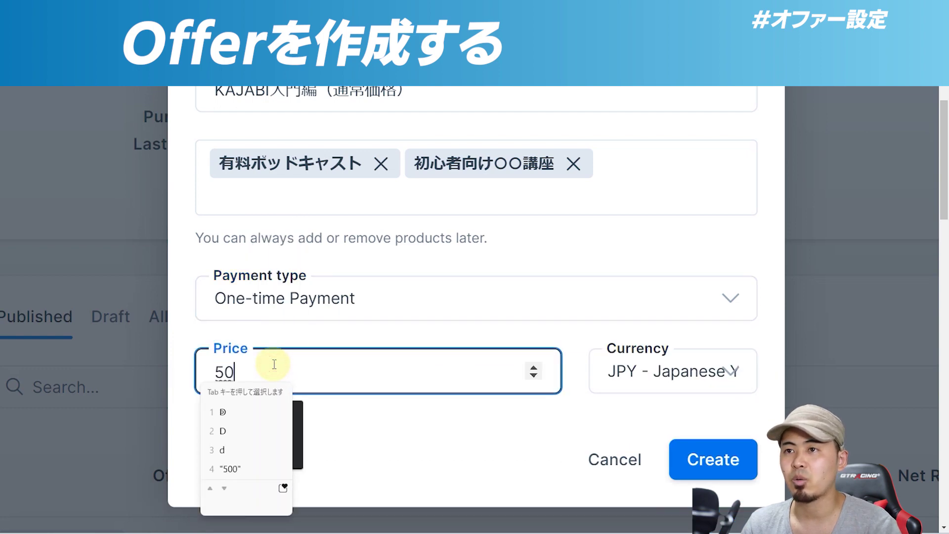
left_click(515, 428)
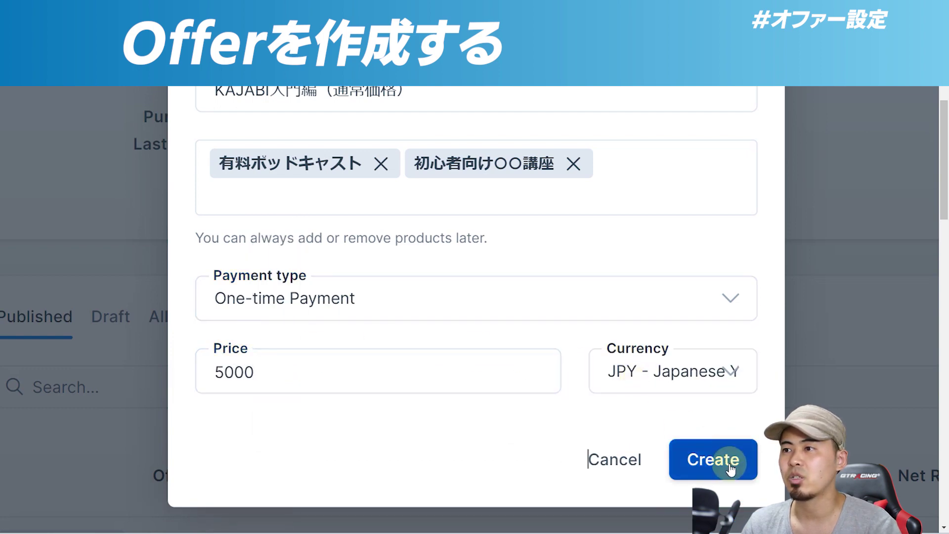
left_click(722, 460)
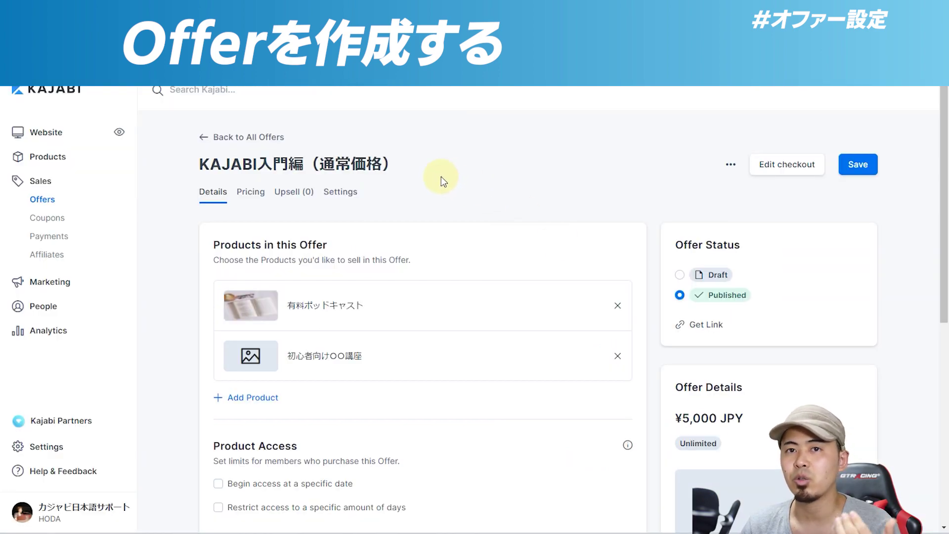
Try beginning product access on the specific date 2022-06-01, and turn that start date off again
left_click_drag(213, 244, 326, 245)
left_click(303, 240)
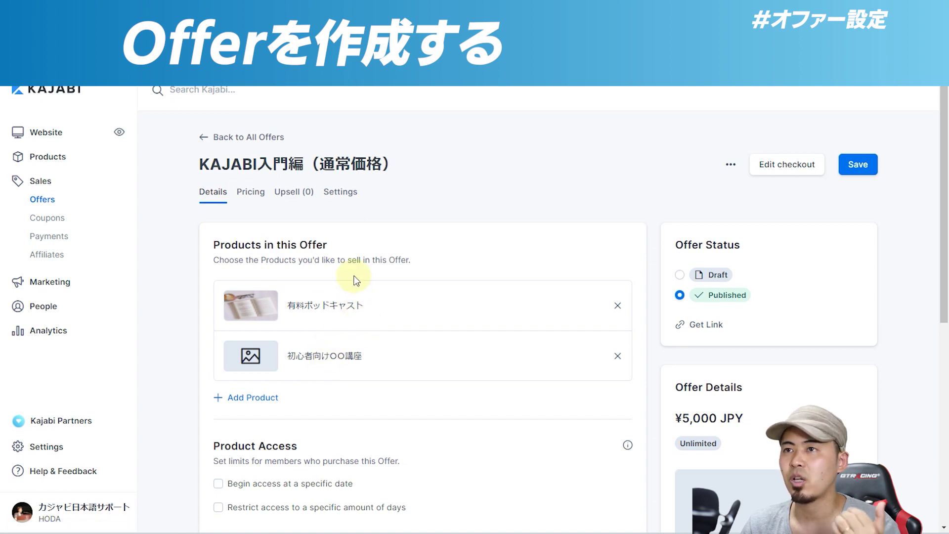
scroll(354, 281, "down", 4)
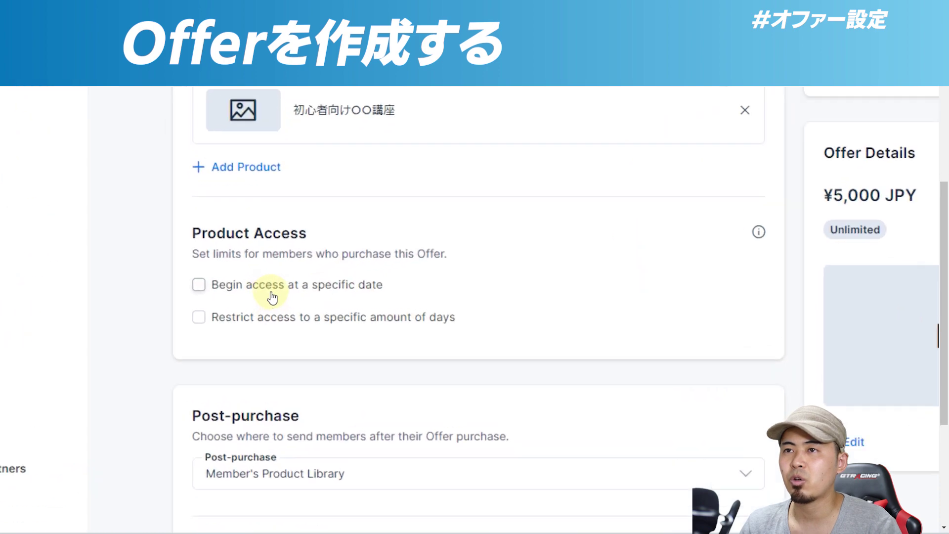
left_click(278, 285)
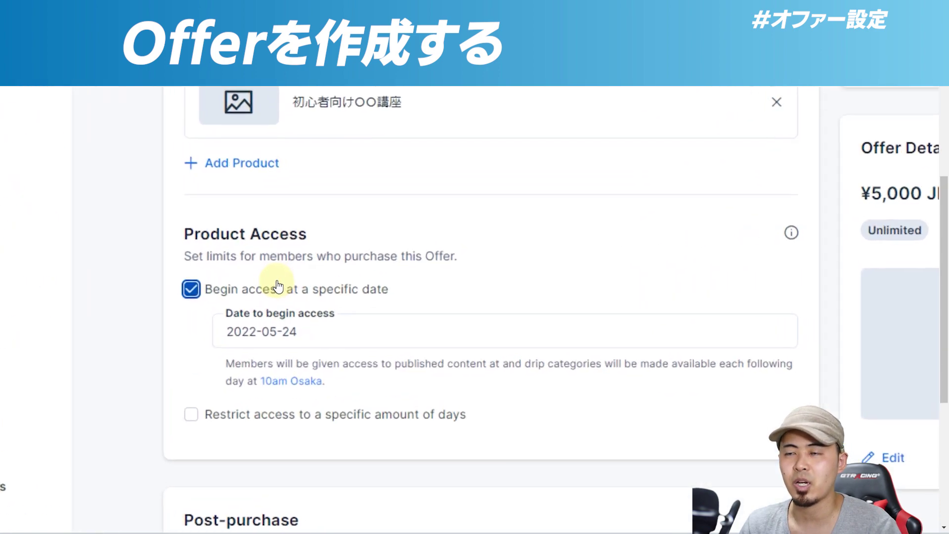
left_click(297, 332)
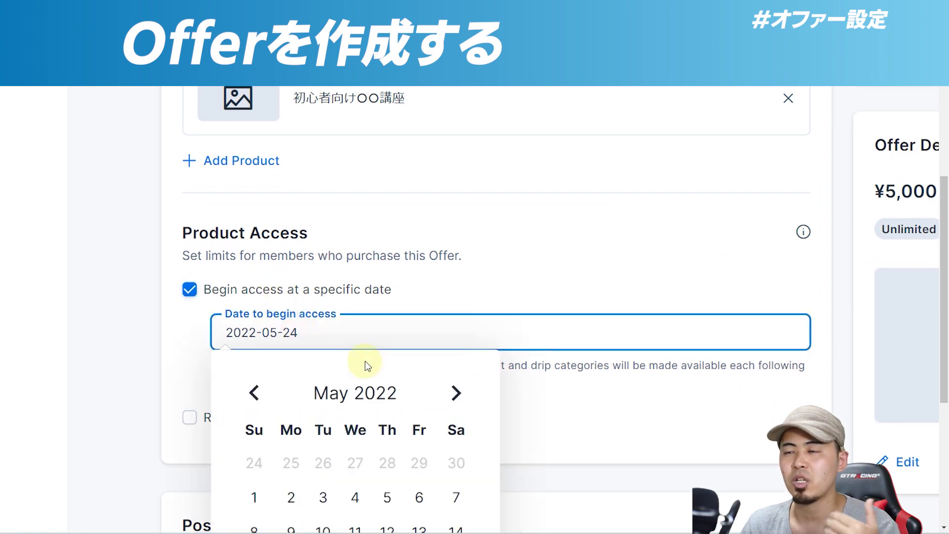
left_click(455, 393)
left_click(356, 461)
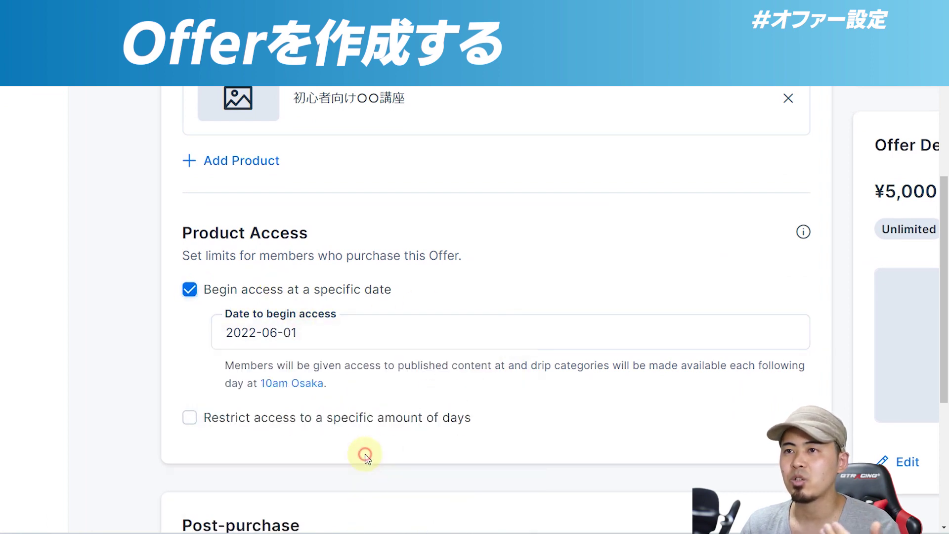
left_click(313, 290)
Try restricting product access to 90 days, and remove the restriction again
left_click(321, 332)
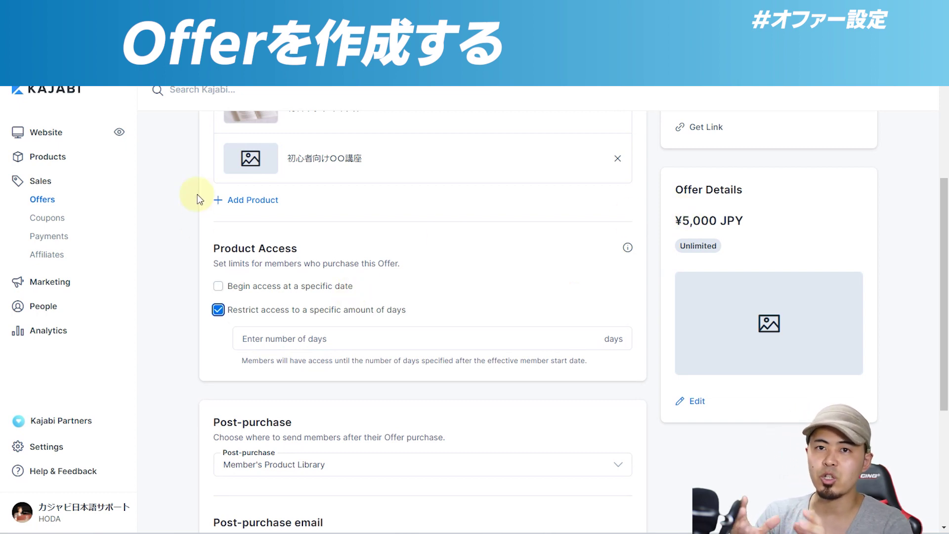
left_click(361, 345)
type("90")
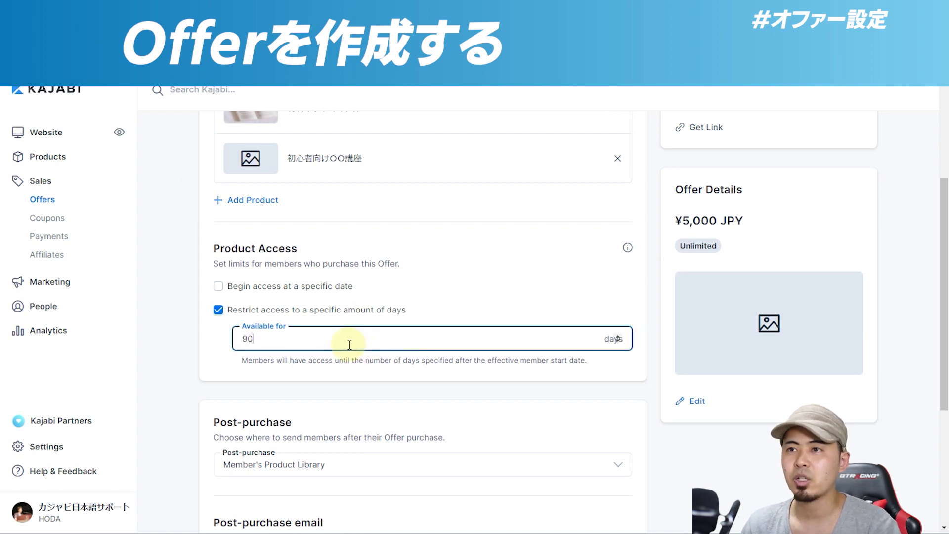
left_click(191, 321)
scroll(192, 322, "up", 5)
scroll(192, 321, "down", 7)
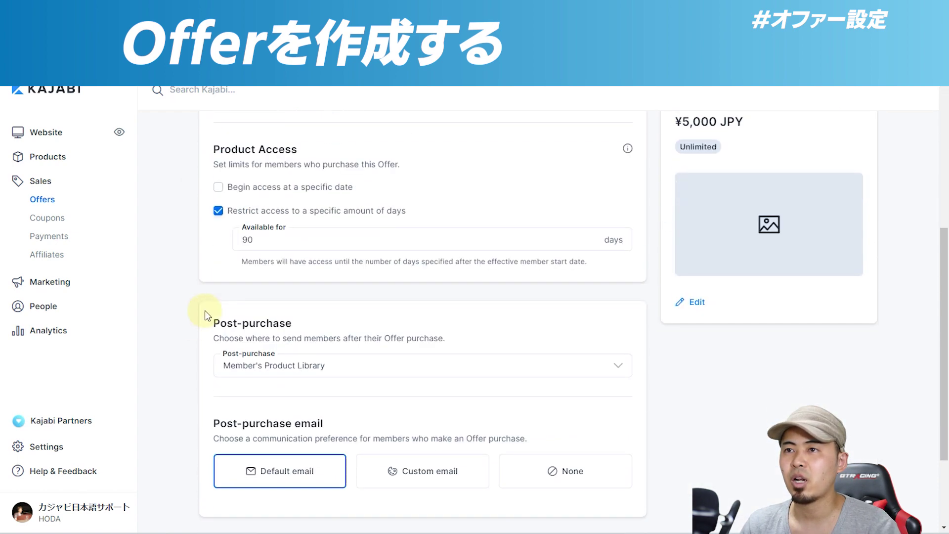
scroll(287, 249, "up", 2)
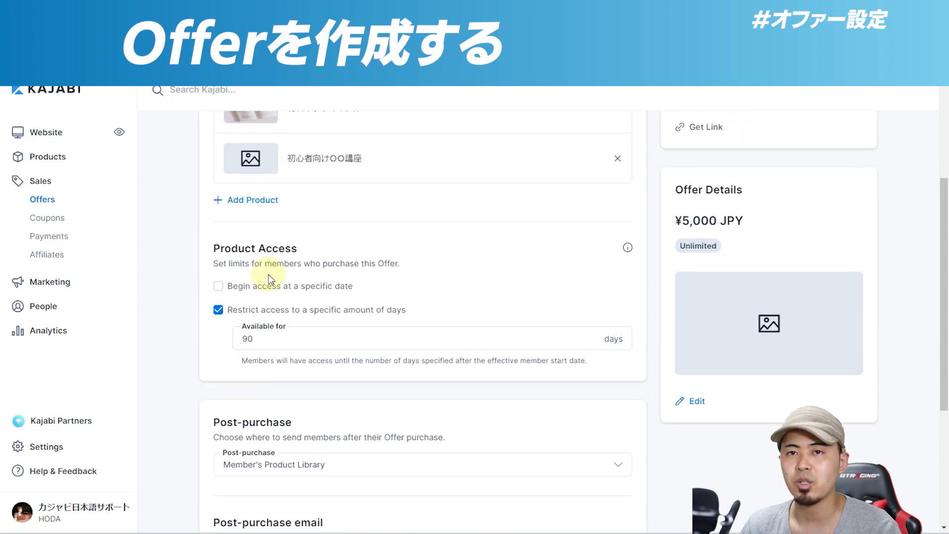
left_click(219, 310)
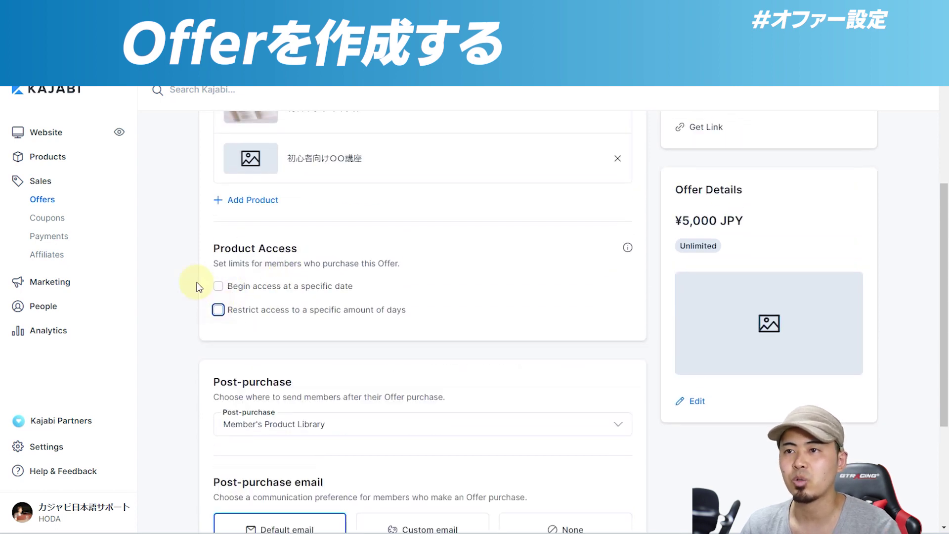
Review the offer's post-purchase, email and automation settings, and examine the description, price and payment providers on its pricing page
scroll(195, 281, "down", 2)
scroll(199, 283, "down", 2)
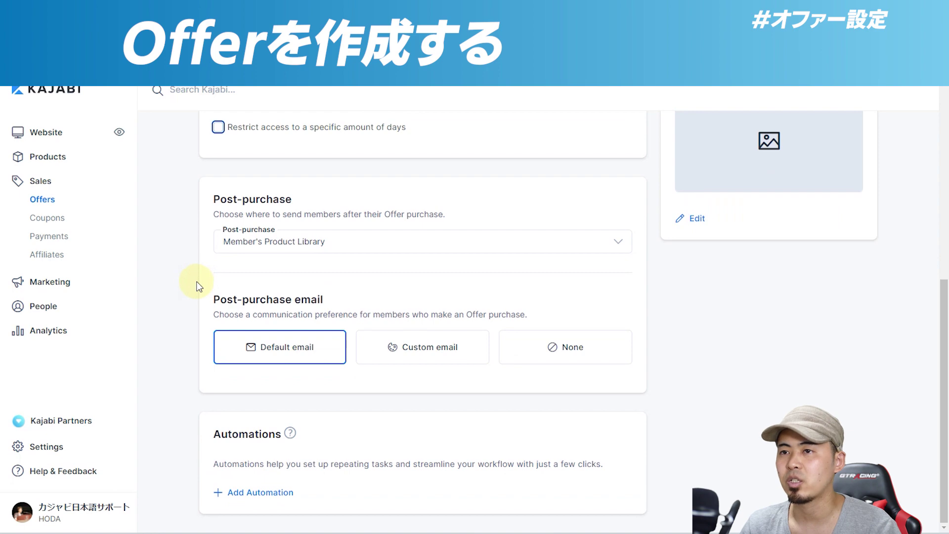
scroll(200, 286, "up", 6)
left_click(681, 499)
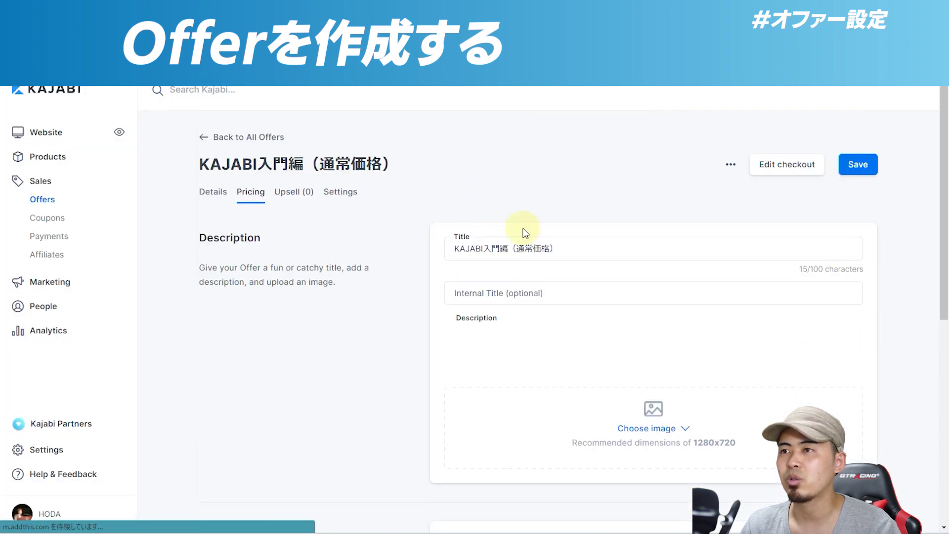
scroll(487, 237, "down", 2)
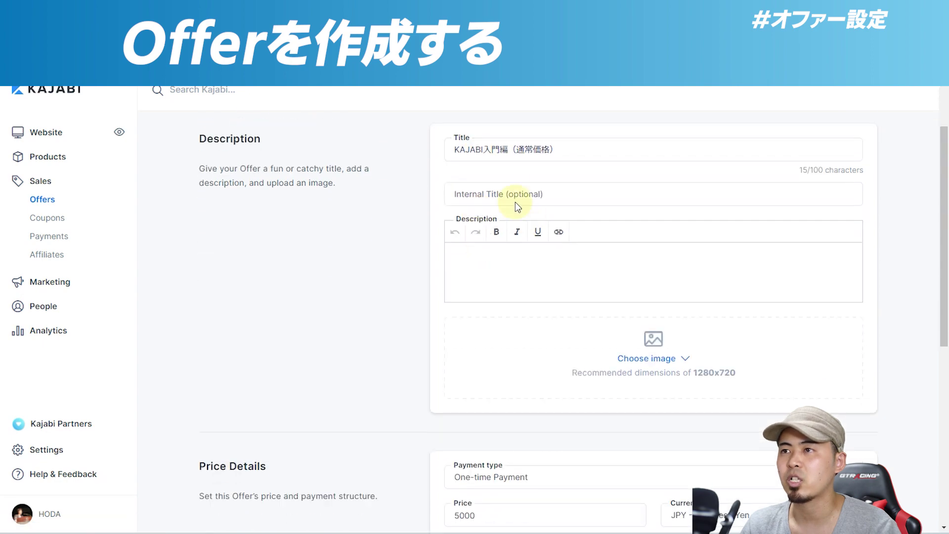
scroll(536, 242, "down", 6)
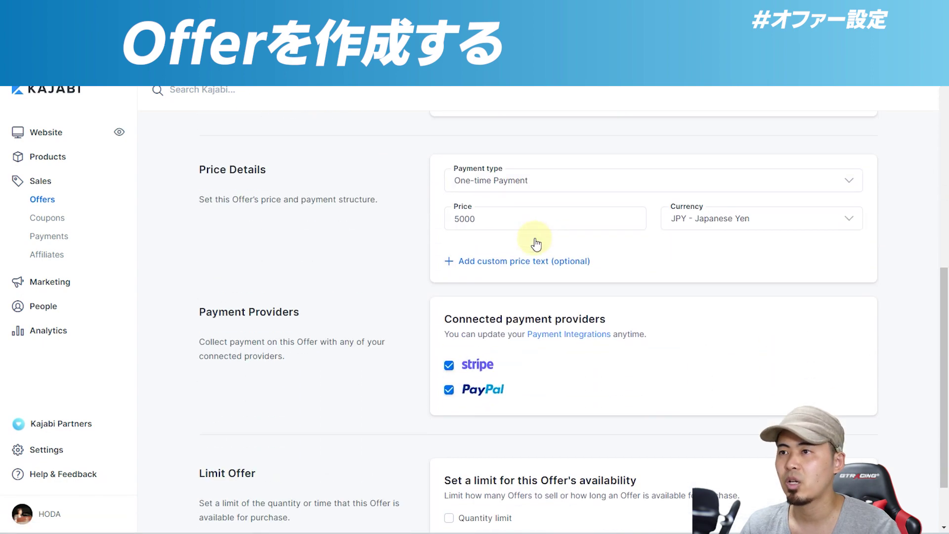
scroll(617, 216, "right", 2)
scroll(547, 247, "down", 1)
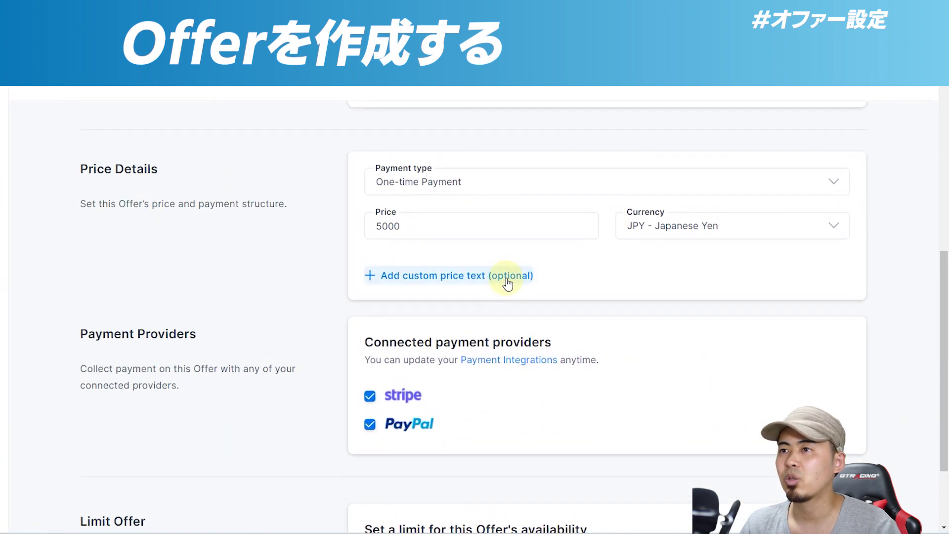
Try the Subscription payment type in the offer's price details, and switch back to One-time Payment
left_click(590, 194)
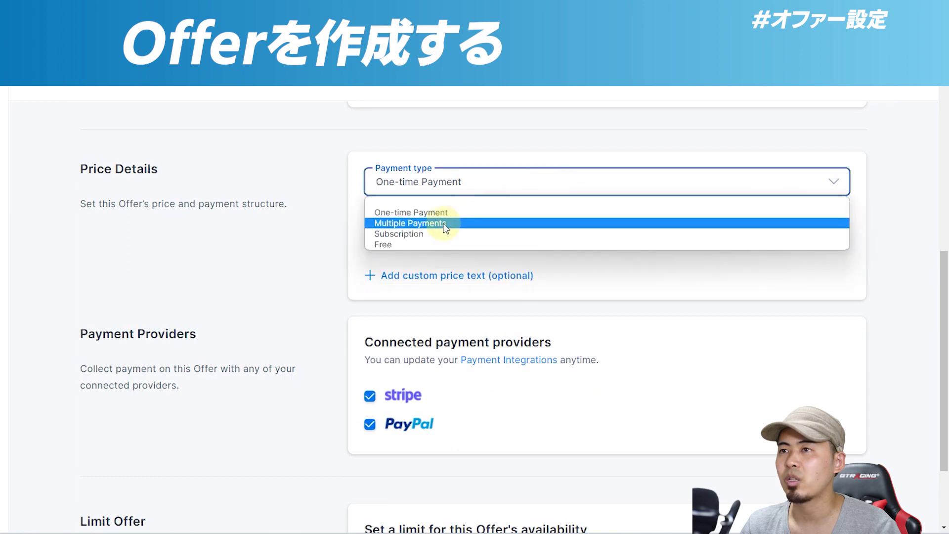
left_click(417, 232)
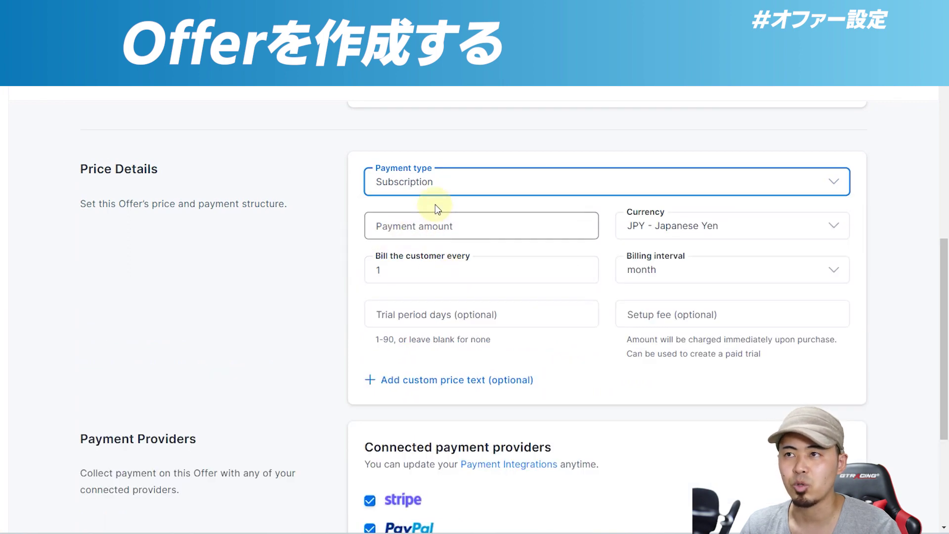
left_click(416, 182)
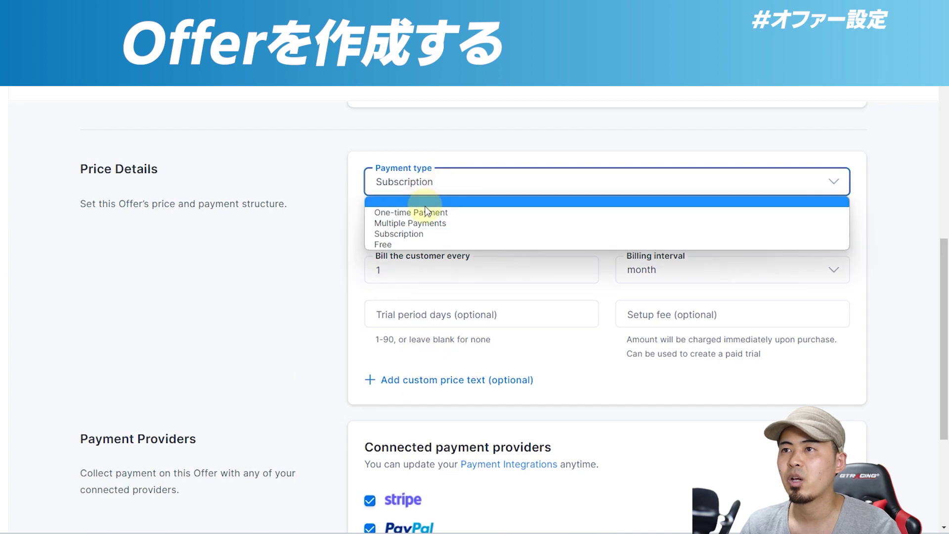
left_click(372, 211)
scroll(317, 238, "down", 3)
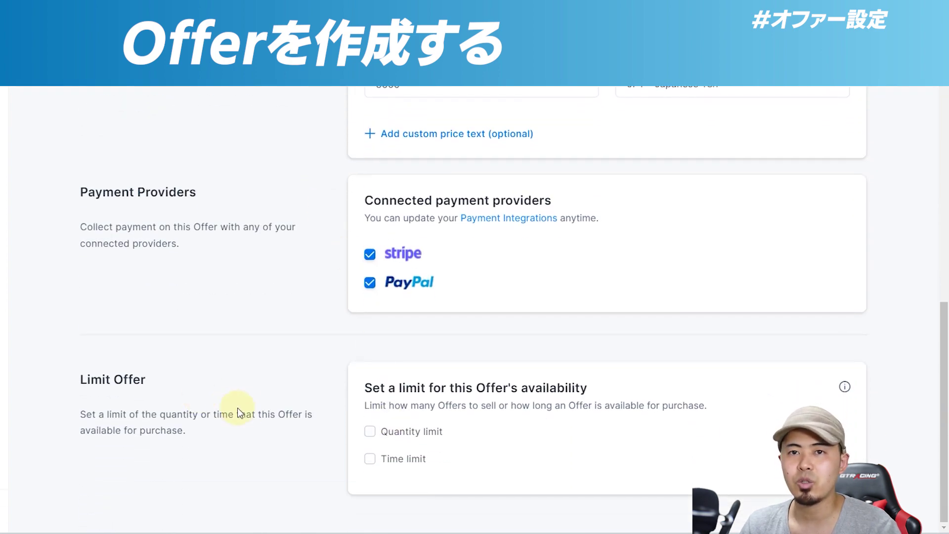
Try limiting the offer to a quantity of 10 with the Sold-out Page as destination, and turn the quantity limit off again
left_click(370, 433)
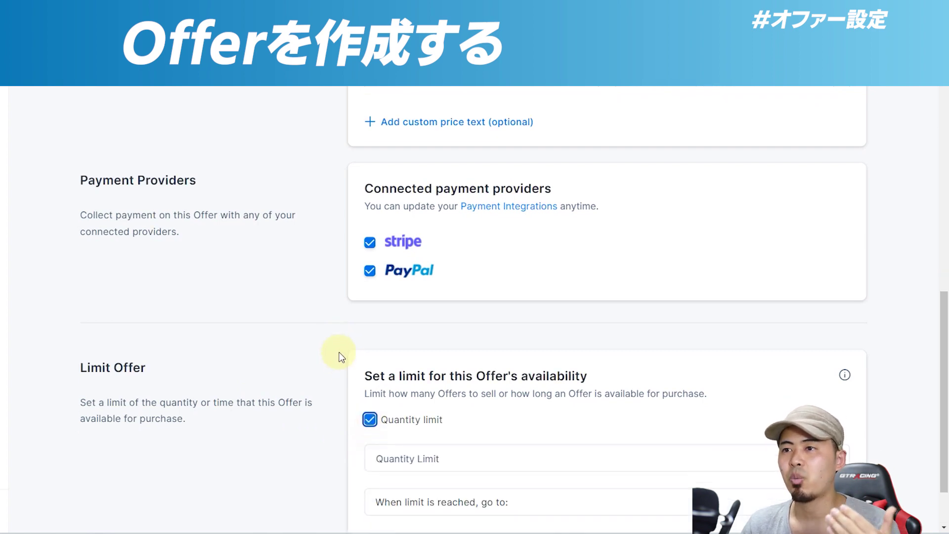
scroll(346, 355, "down", 2)
left_click(473, 375)
type("10")
left_click(315, 371)
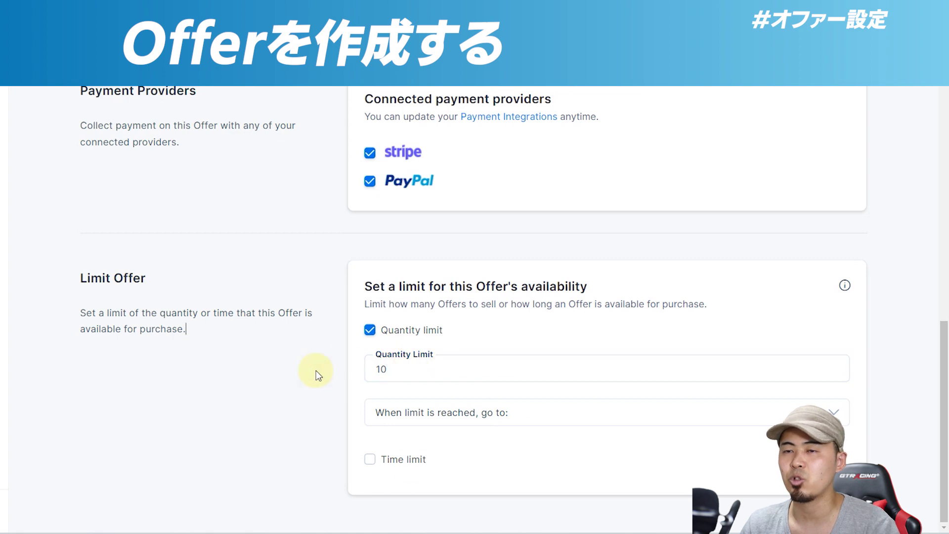
left_click(436, 414)
left_click(433, 450)
left_click(428, 416)
left_click(427, 440)
scroll(320, 402, "down", 4)
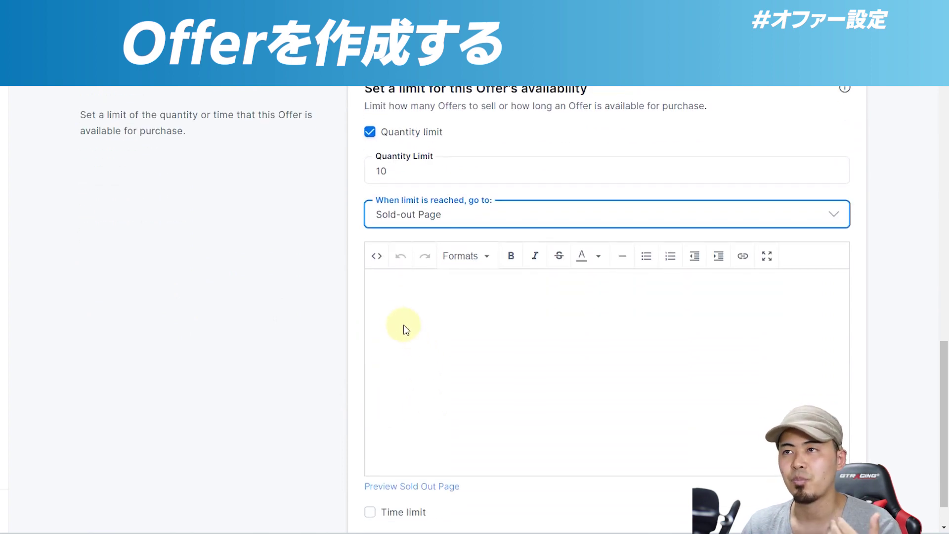
scroll(403, 328, "up", 2)
left_click(370, 231)
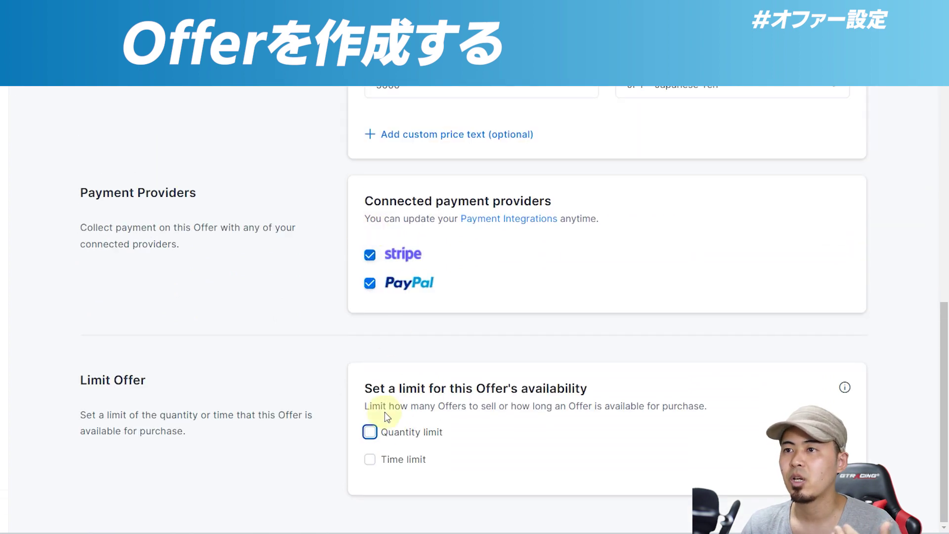
left_click(371, 459)
scroll(308, 386, "down", 3)
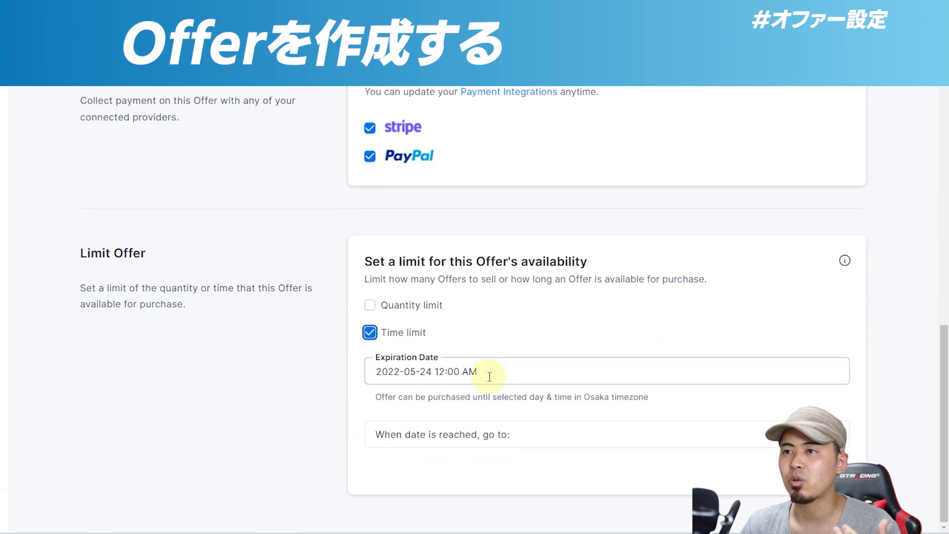
left_click(483, 375)
left_click(554, 438)
left_click(476, 492)
left_click(357, 368)
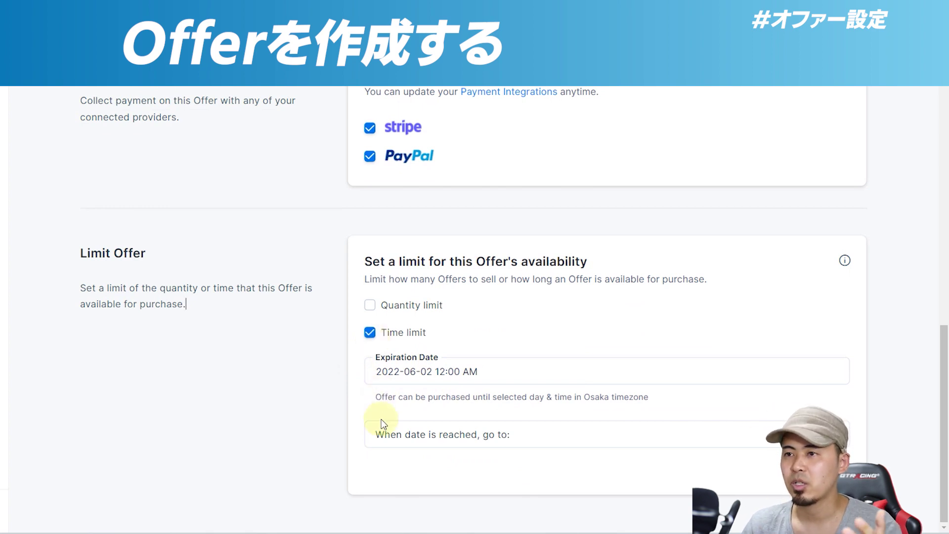
Send visitors to the Expired Page once the offer's expiration date is reached, after trying the Landing Page option
left_click(390, 434)
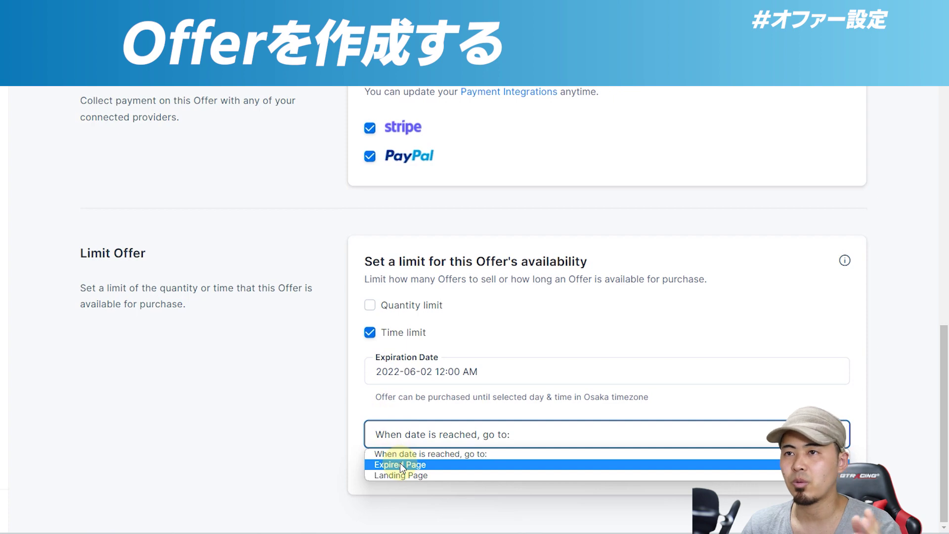
left_click(400, 474)
left_click(395, 438)
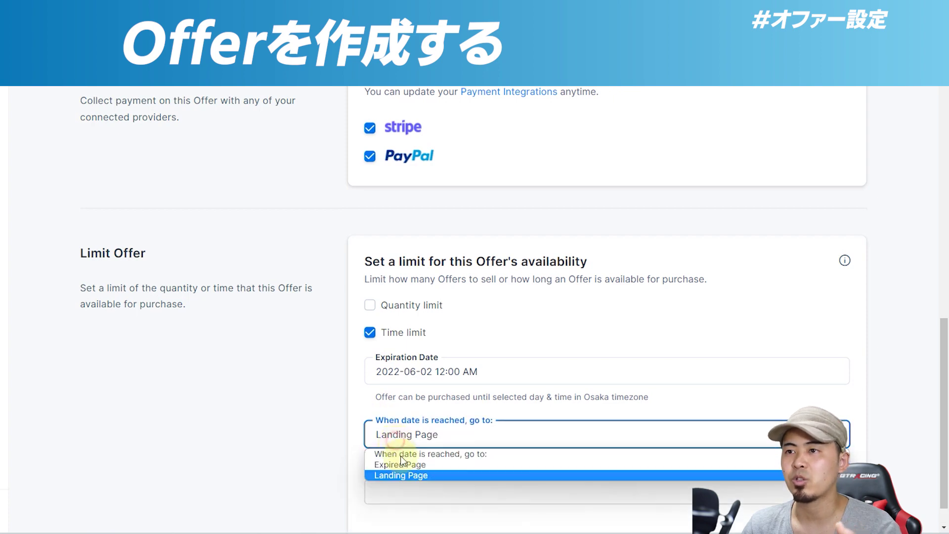
left_click(403, 466)
scroll(430, 429, "down", 4)
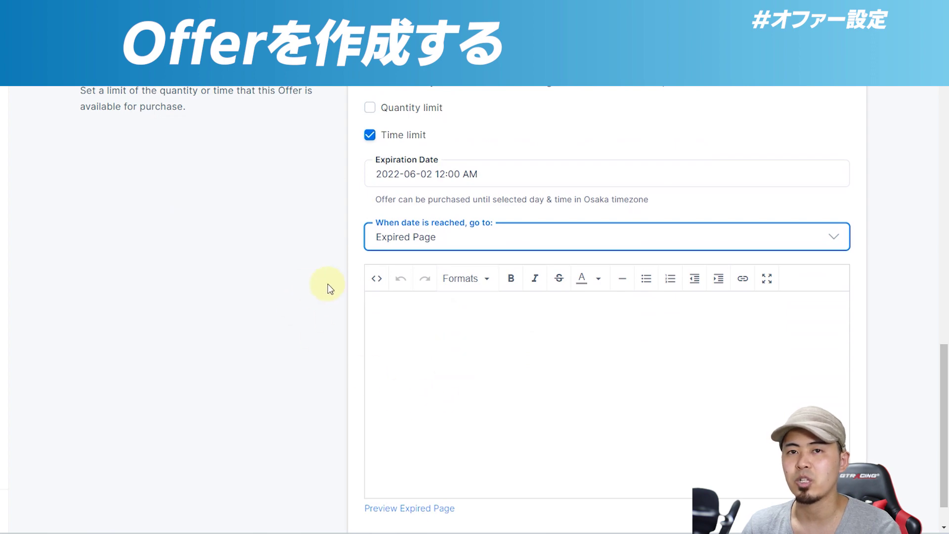
scroll(305, 262, "up", 3)
scroll(306, 250, "up", 2)
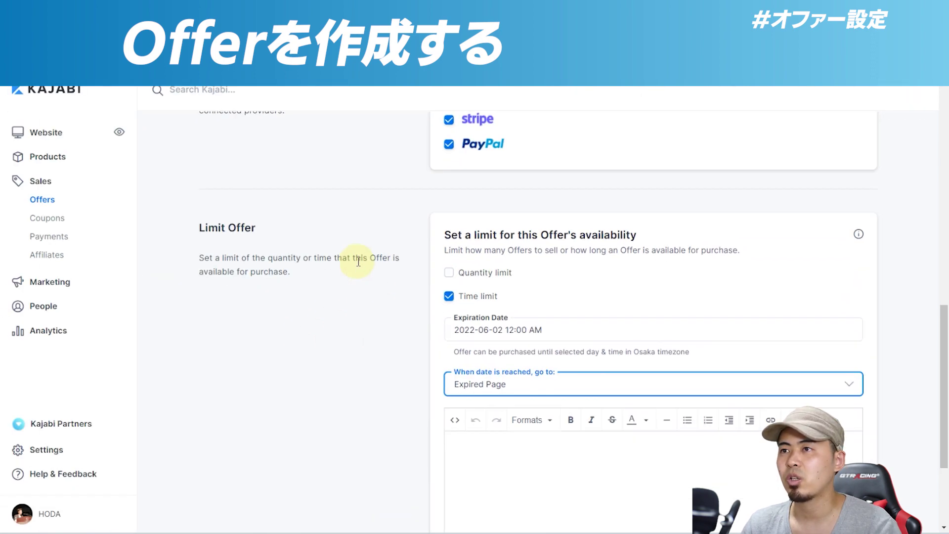
Try tag, email sequence and email actions in a new automation for when the offer is purchased, and discard the automation
scroll(359, 262, "up", 6)
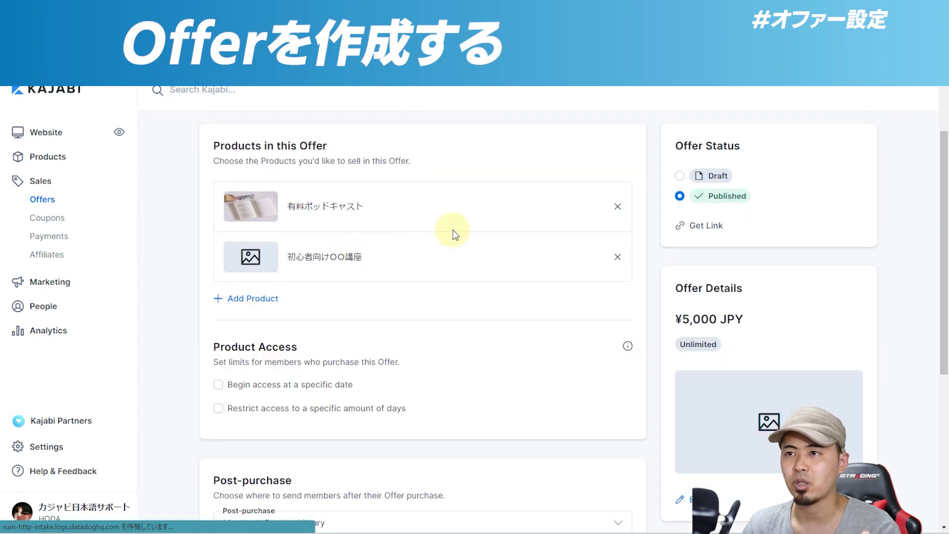
scroll(453, 230, "down", 6)
scroll(297, 416, "up", 6)
scroll(295, 398, "down", 6)
left_click(282, 491)
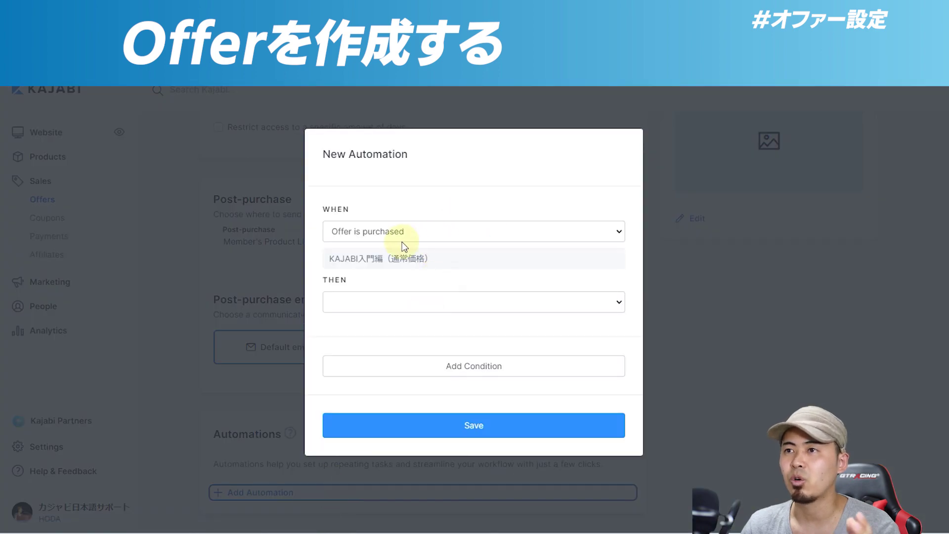
left_click(413, 304)
left_click(406, 444)
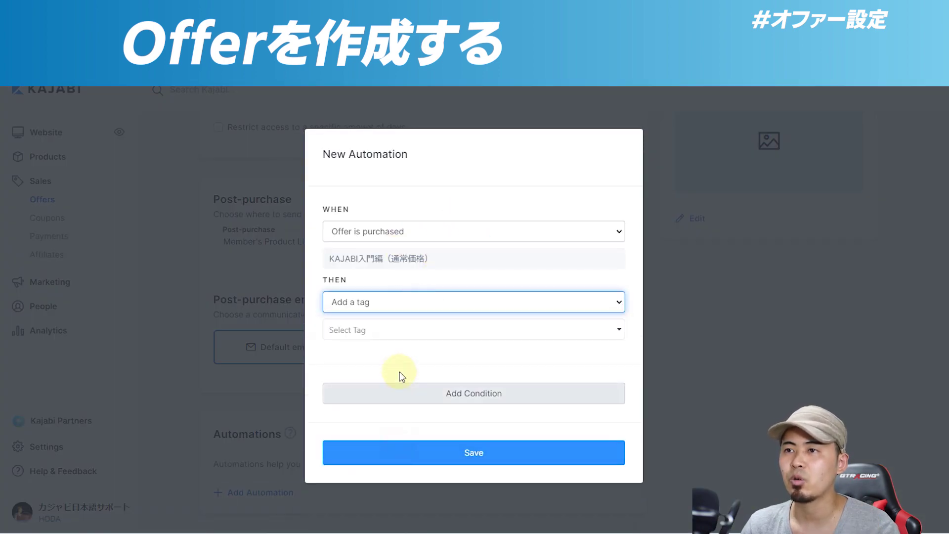
left_click(415, 310)
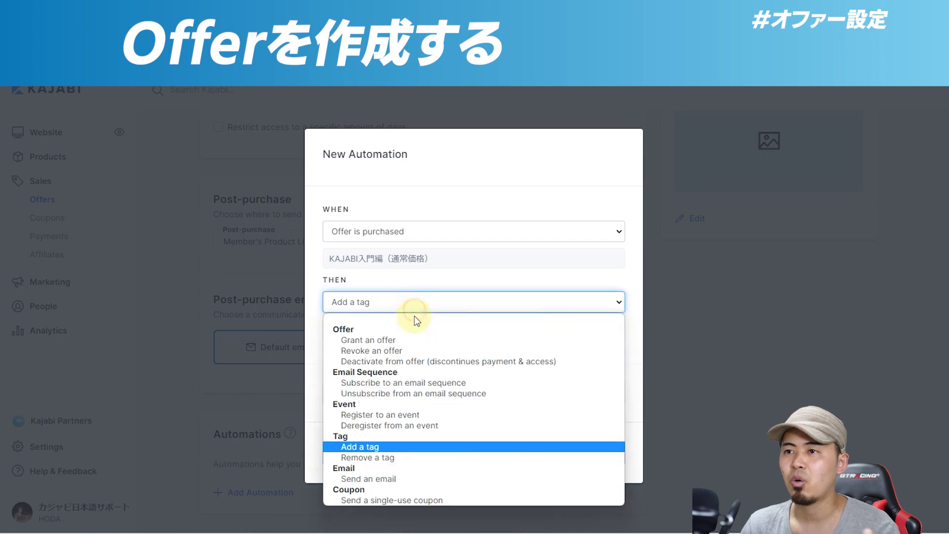
left_click(400, 384)
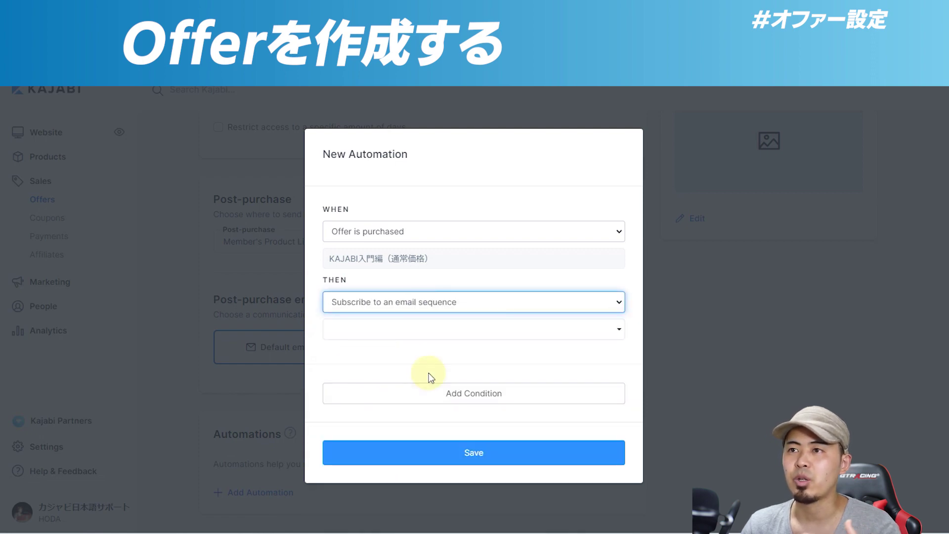
left_click(423, 293)
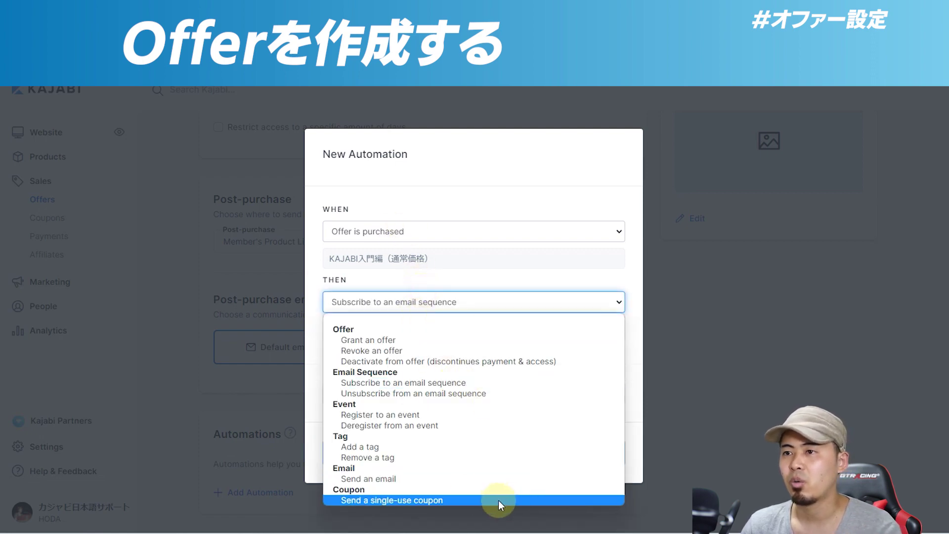
left_click(442, 478)
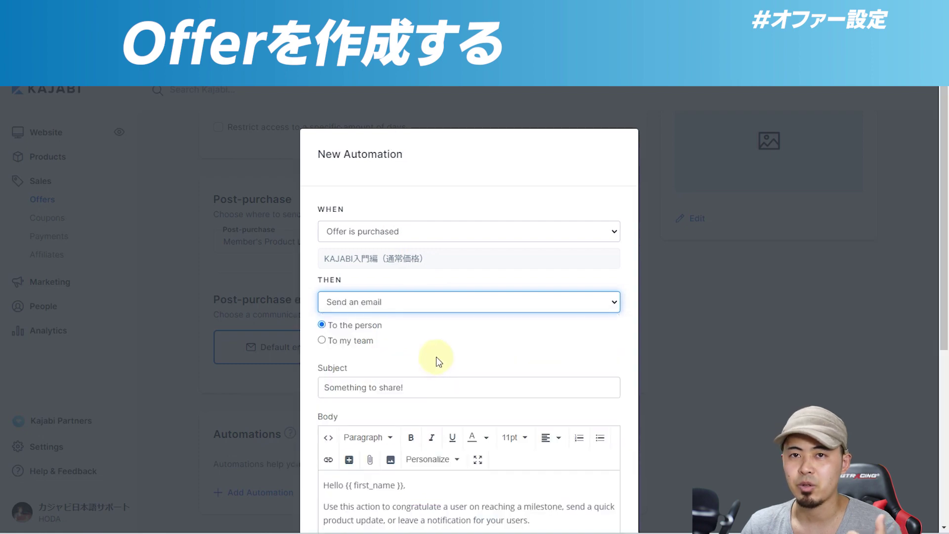
left_click(431, 300)
left_click(755, 355)
left_click(752, 354)
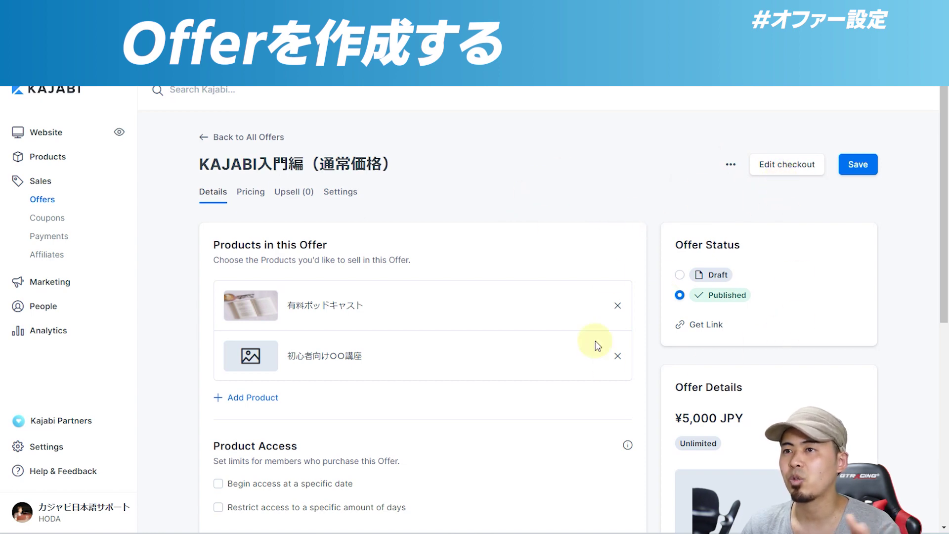
Open the offer's checkout page for editing and look over its page content settings
left_click(632, 156)
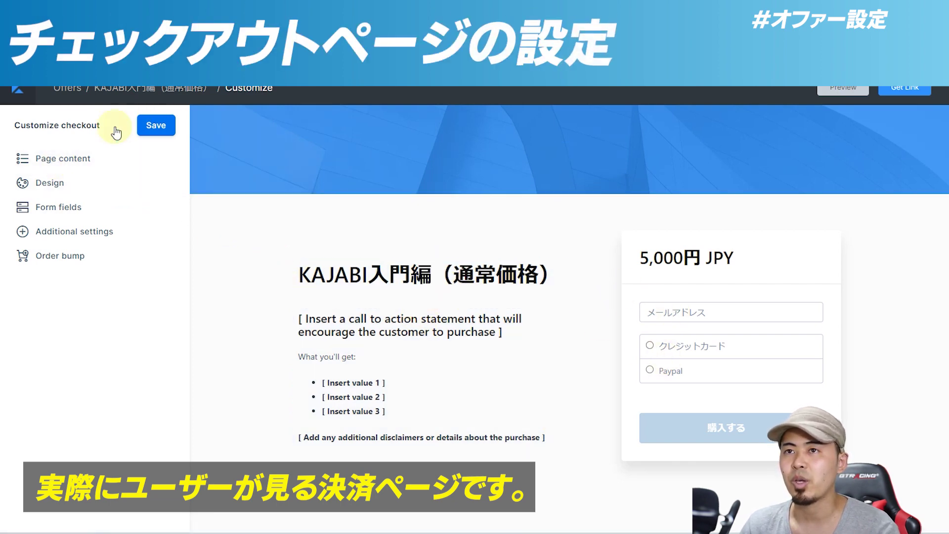
left_click(55, 158)
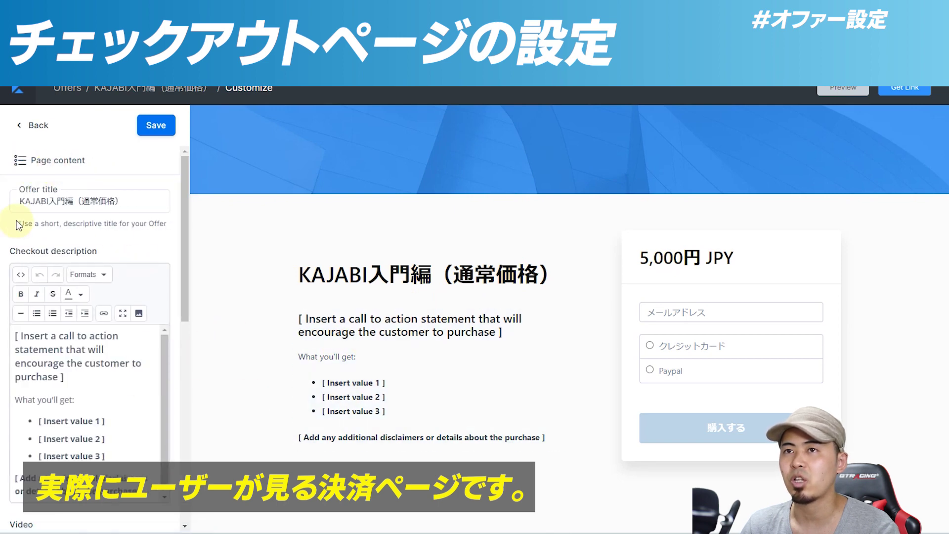
left_click(34, 125)
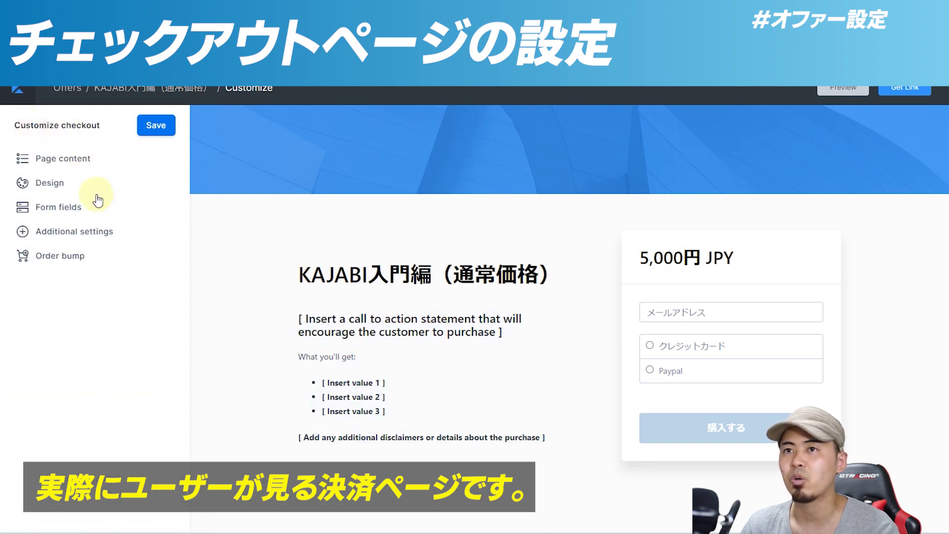
Collect the customer's name and password in the checkout form fields and save the checkout page
left_click(71, 208)
left_click(70, 220)
left_click(64, 242)
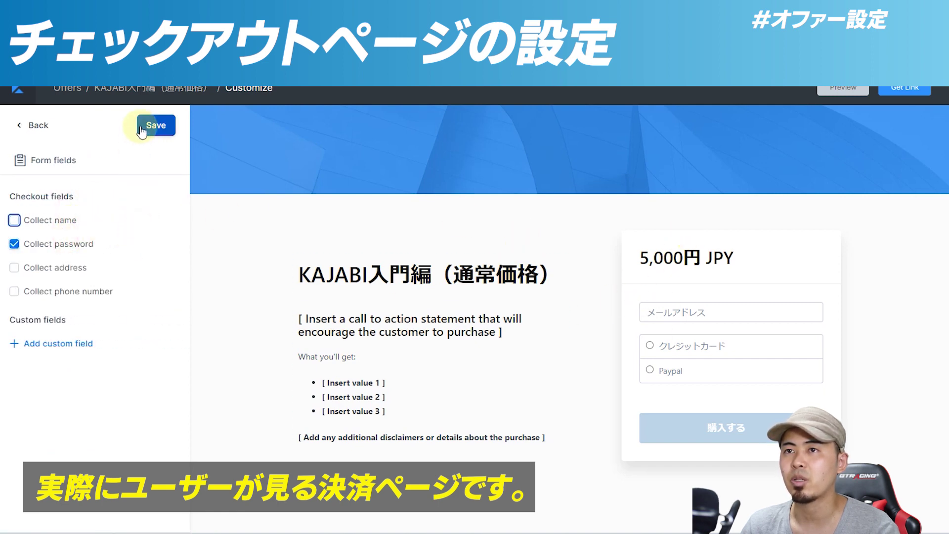
left_click(76, 224)
left_click(153, 127)
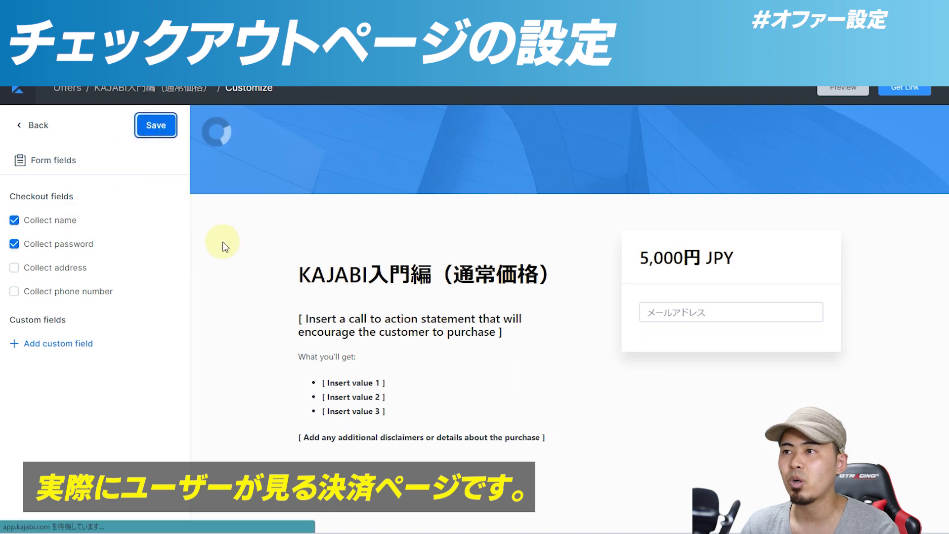
Add the custom field セレクトボックス to the checkout form and check its dropdown in the preview
left_click(63, 348)
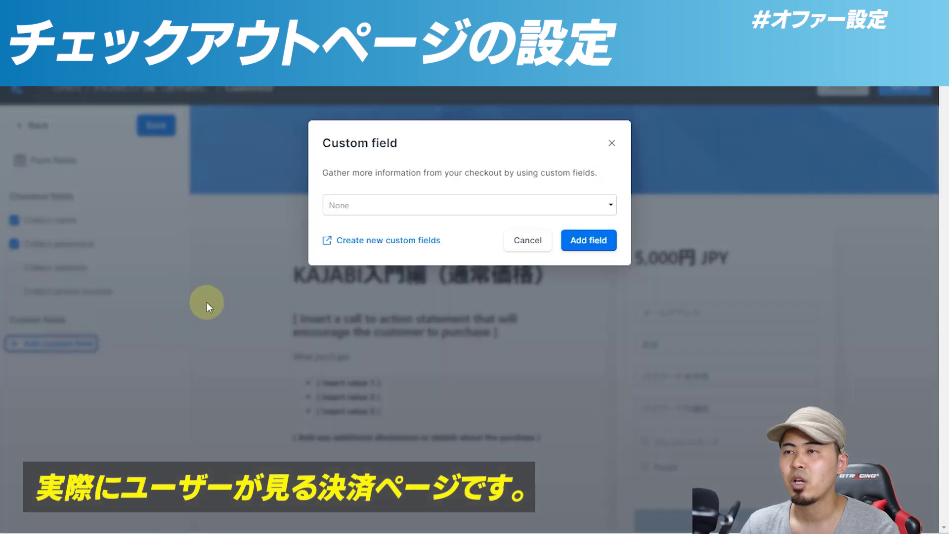
left_click(518, 206)
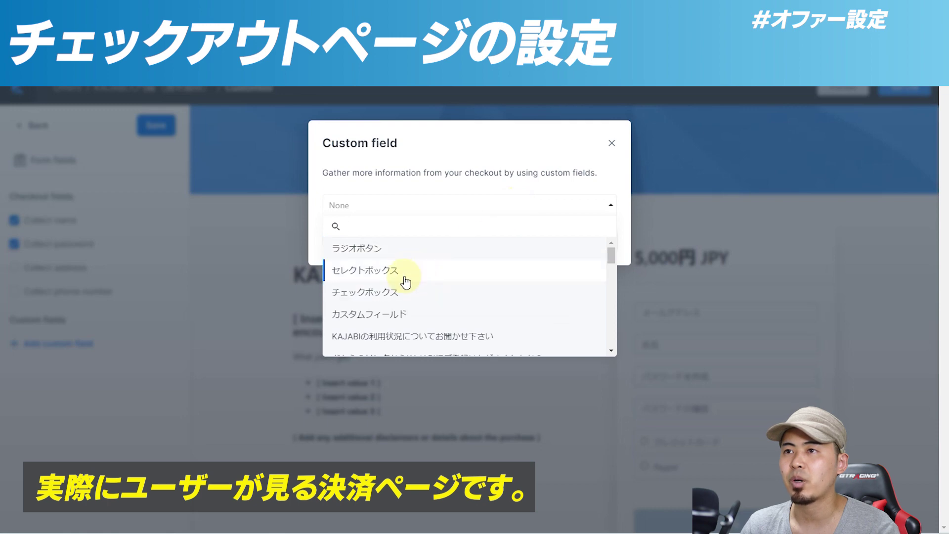
left_click(405, 280)
left_click(587, 241)
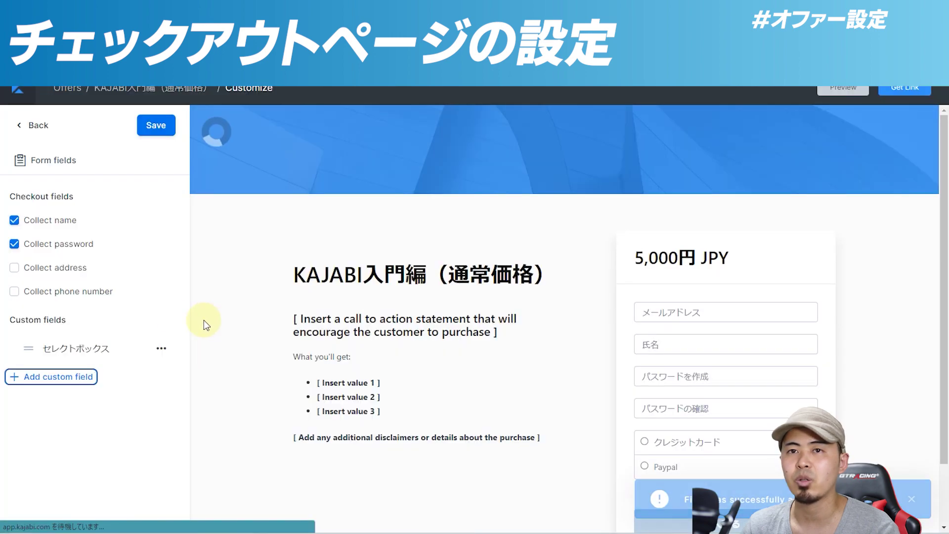
scroll(697, 334, "down", 2)
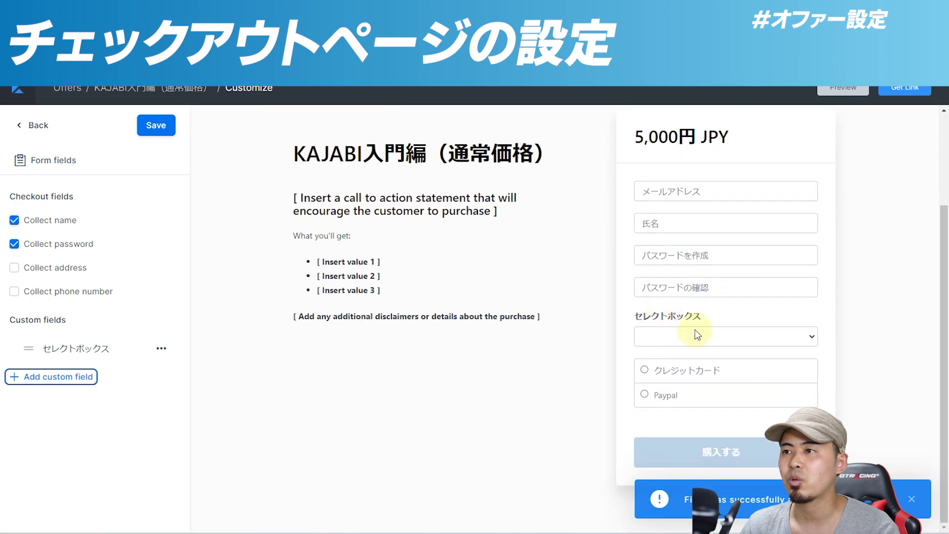
left_click(697, 334)
left_click(746, 314)
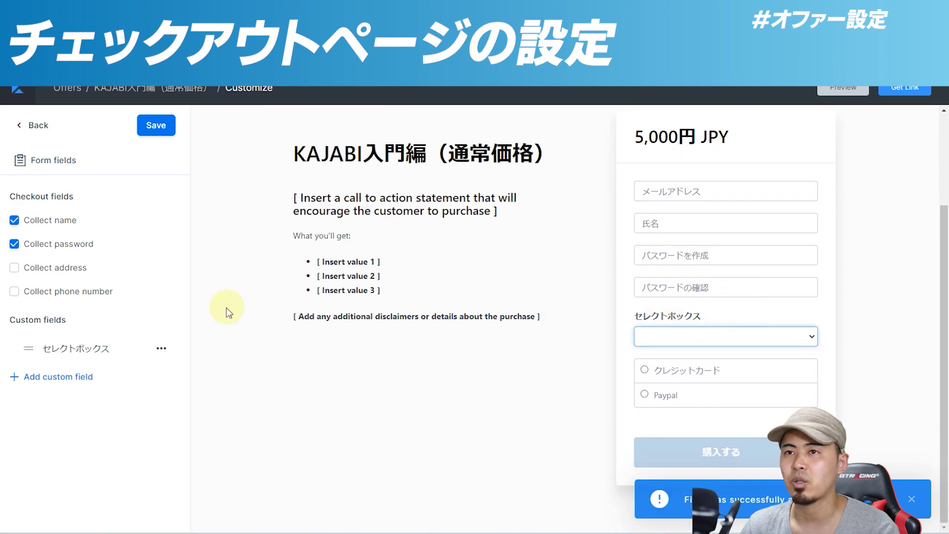
Add the custom fields どちらのリンクからKAJABIにご登録いただきましたか？ and フィールド（任意） to the checkout form
left_click(57, 379)
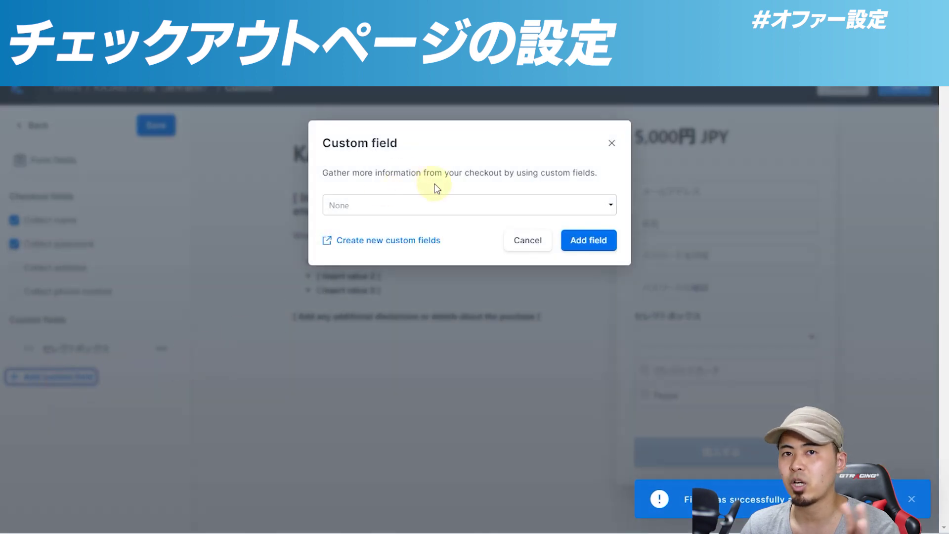
left_click(470, 204)
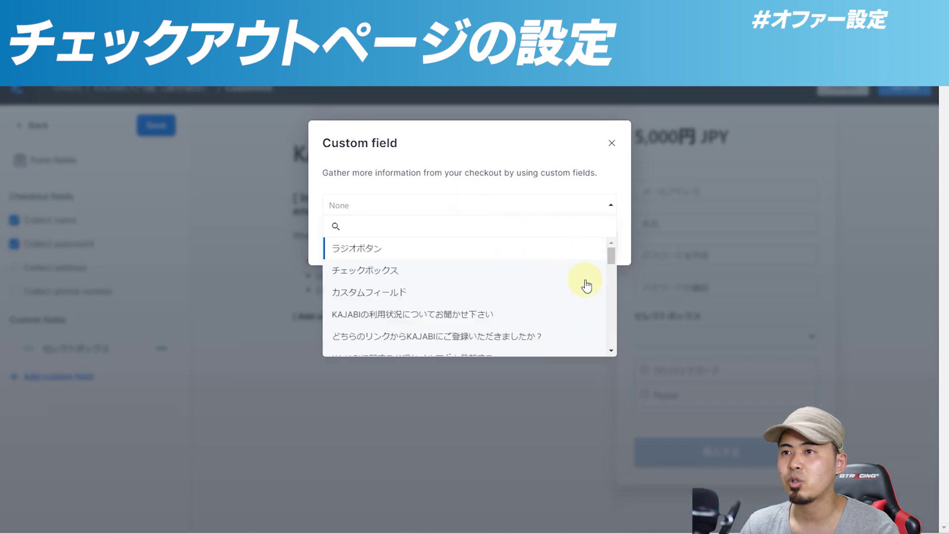
left_click(518, 337)
left_click(589, 241)
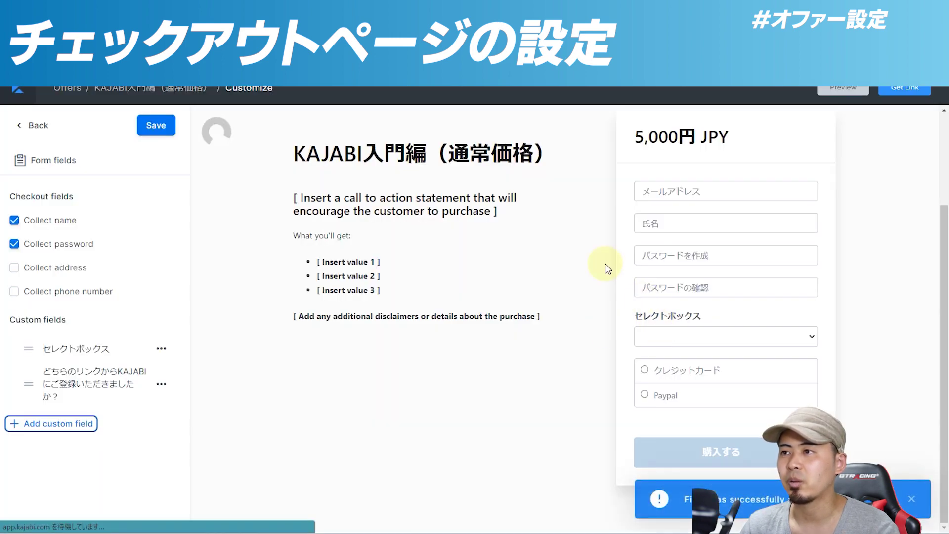
left_click(657, 340)
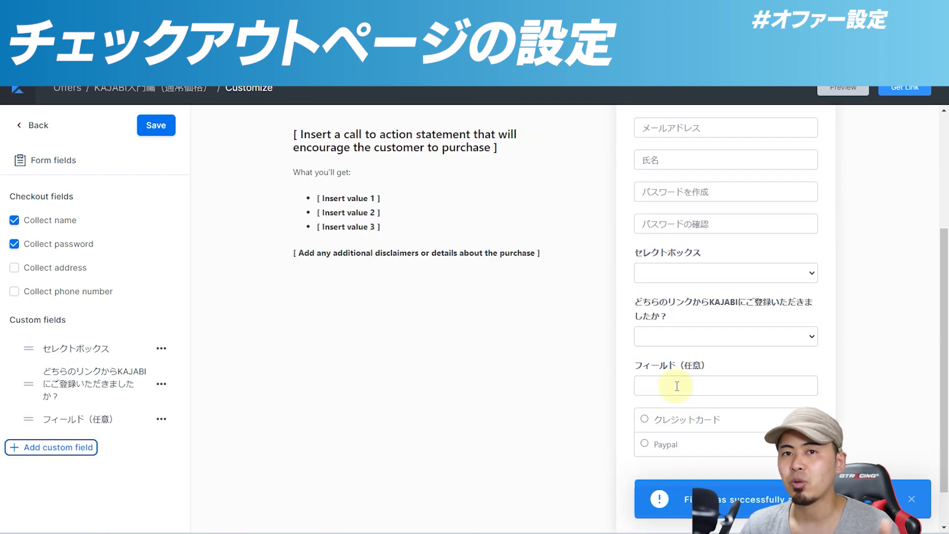
scroll(542, 351, "down", 1)
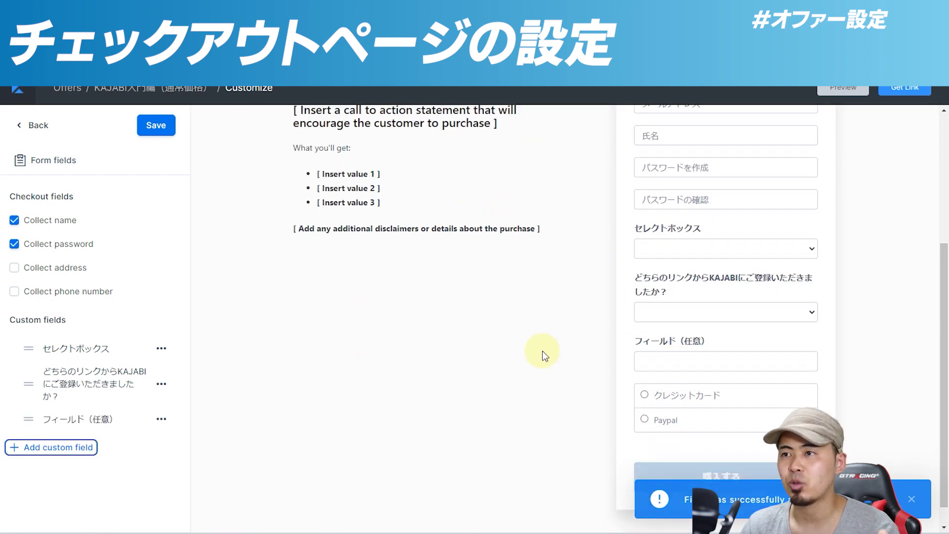
Require a custom service agreement at checkout, with two placeholder lines of repeated letter a, and save the page
left_click(51, 161)
left_click(54, 258)
left_click(42, 239)
left_click(53, 257)
type("aaaaaaaaaaaa")
key("Return")
key("Return")
type("aaaaaaaaaaa")
left_click(157, 126)
scroll(524, 248, "down", 7)
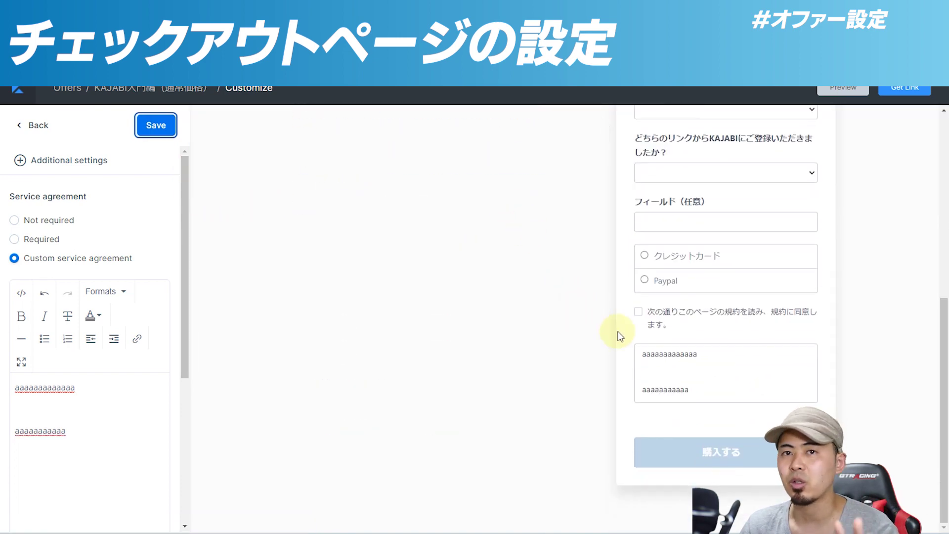
left_click(48, 130)
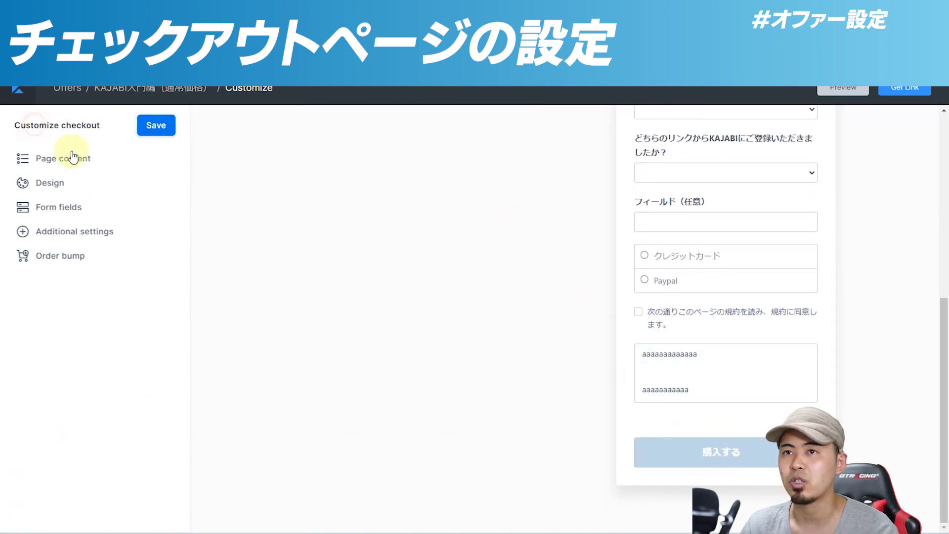
Add the 120円オファー as an order bump on the checkout page and save the page
left_click(77, 258)
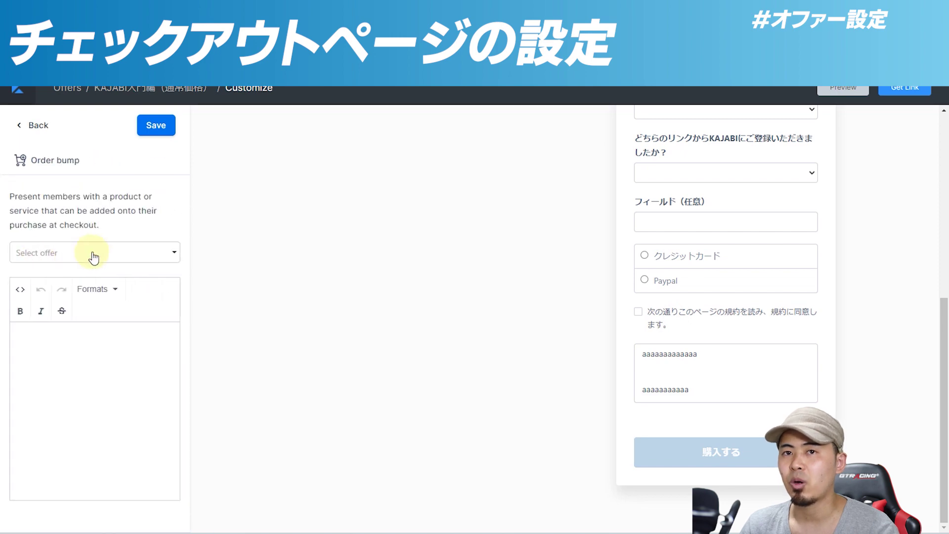
left_click(93, 258)
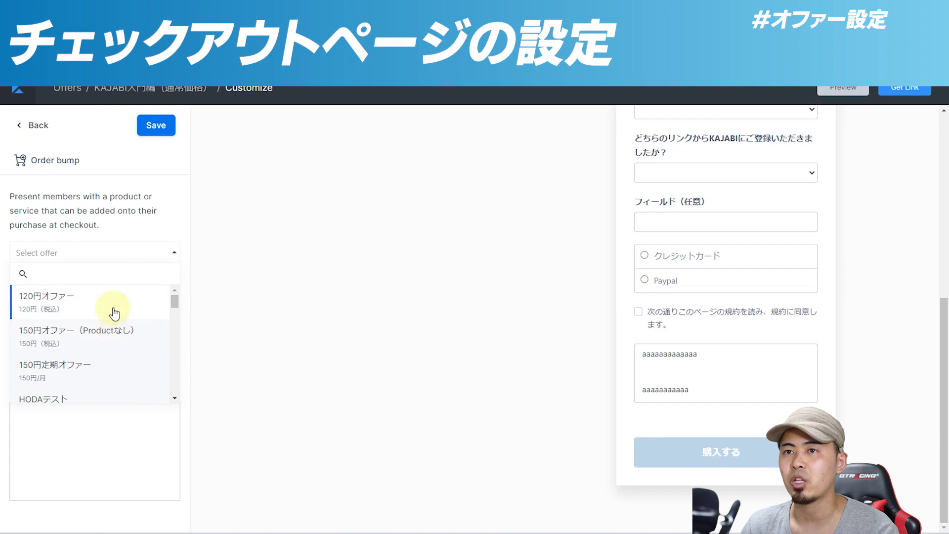
left_click(114, 312)
left_click(170, 135)
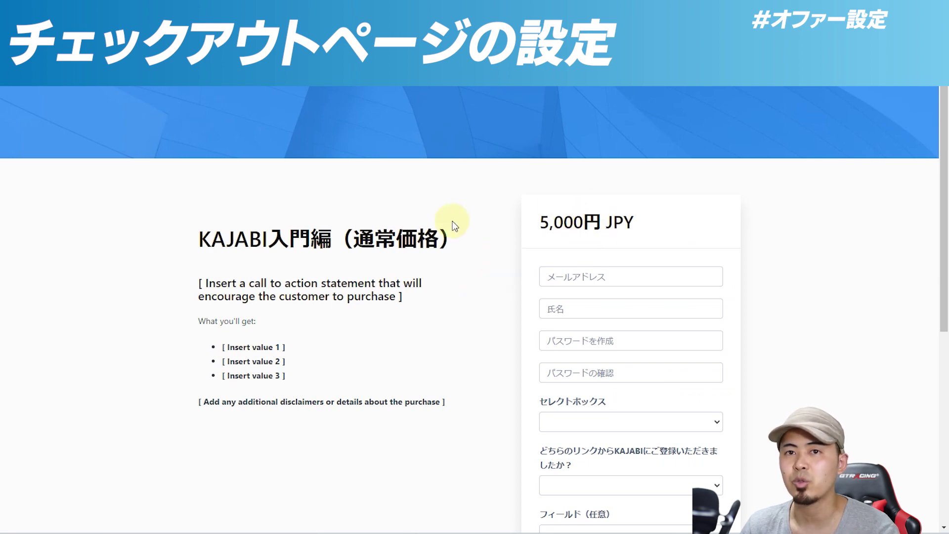
Examine the checkout page preview, select the 120円オファー order bump, check the payment summary, and close the preview
scroll(485, 331, "down", 2)
scroll(484, 330, "down", 4)
scroll(527, 406, "up", 6)
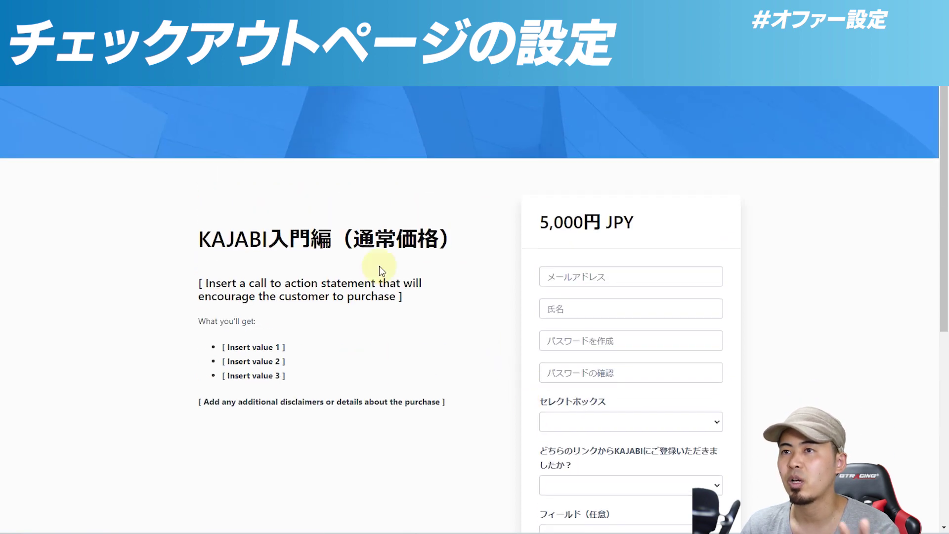
scroll(398, 261, "down", 6)
left_click(567, 396)
scroll(504, 341, "up", 1)
scroll(504, 341, "up", 8)
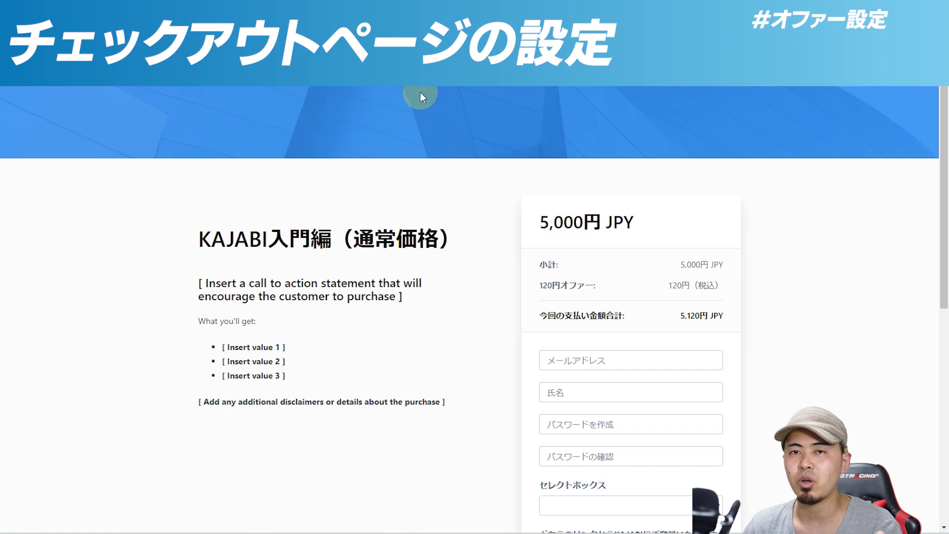
key("ctrl+w")
View the offer's Upsell settings and return to the list of all offers
left_click(306, 196)
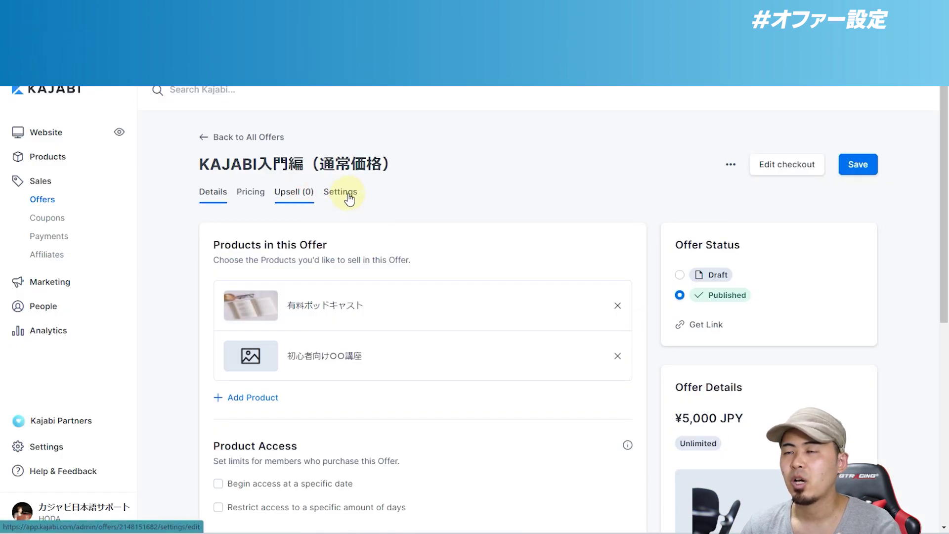
left_click(237, 136)
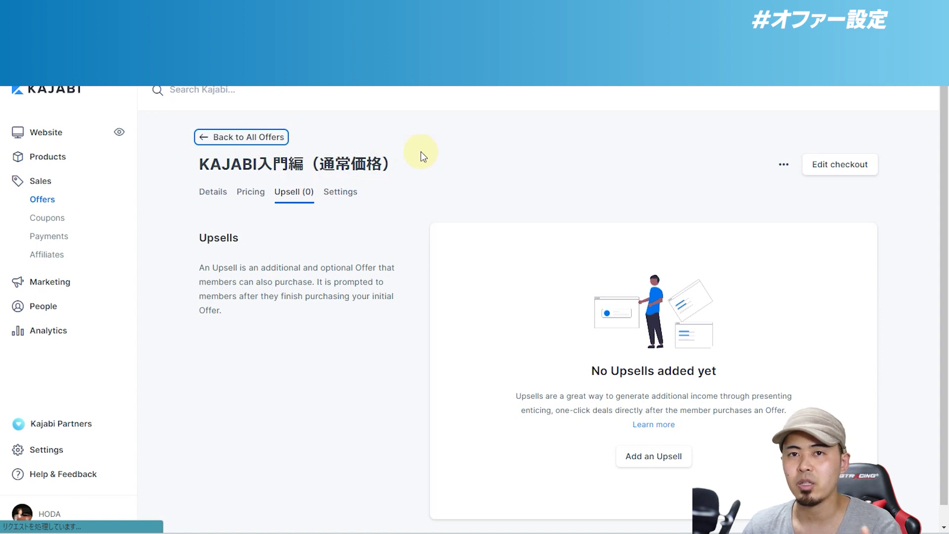
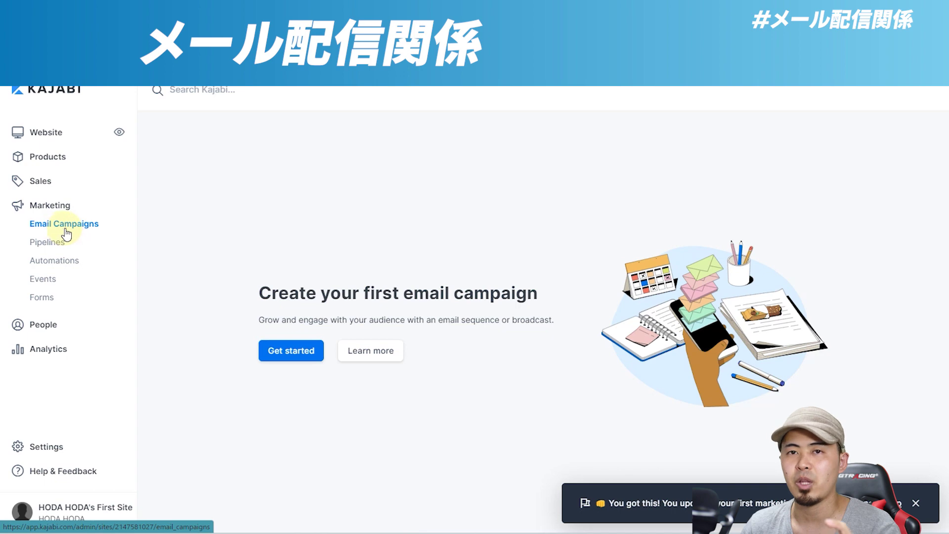
Start a new email campaign of the Email Broadcast type, comparing it with Email Sequence before continuing
left_click(186, 171)
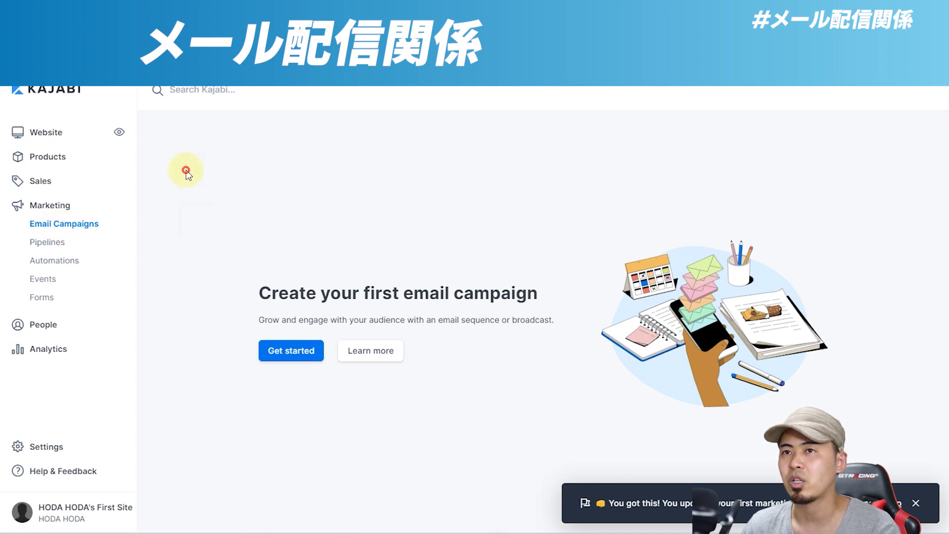
left_click(275, 347)
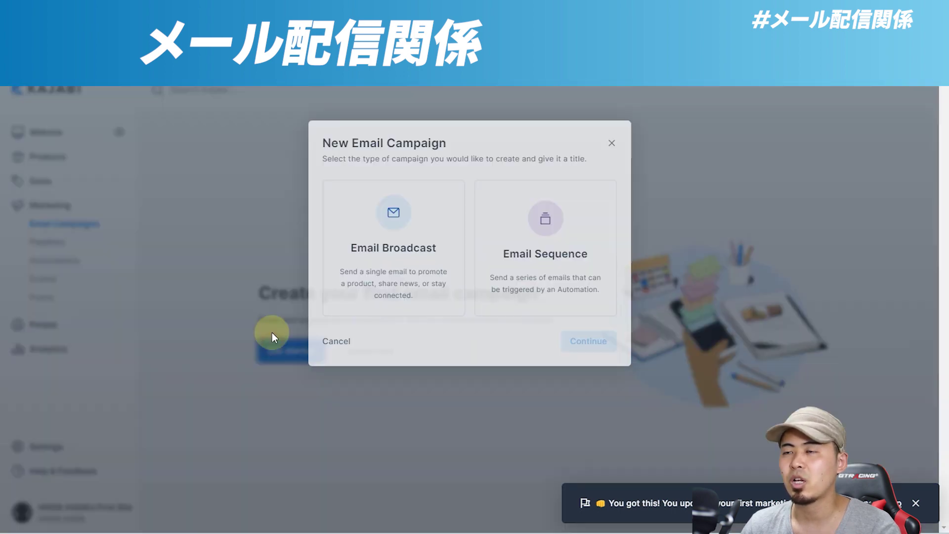
left_click(431, 234)
left_click(517, 232)
left_click(446, 249)
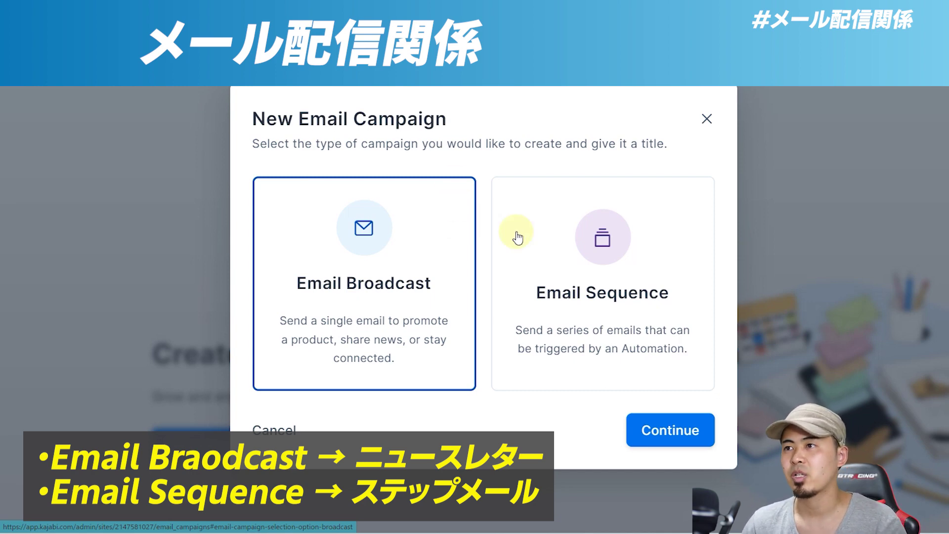
left_click(569, 237)
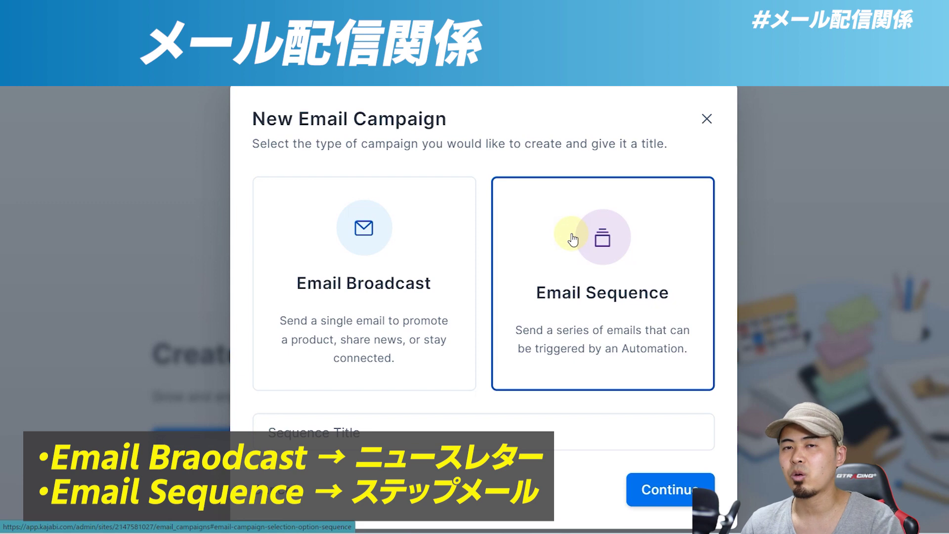
left_click(441, 320)
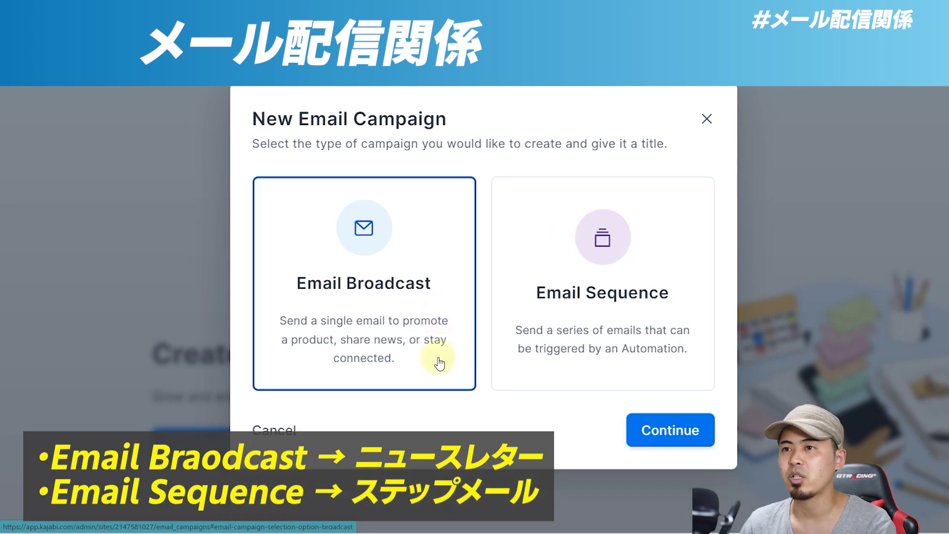
left_click(668, 432)
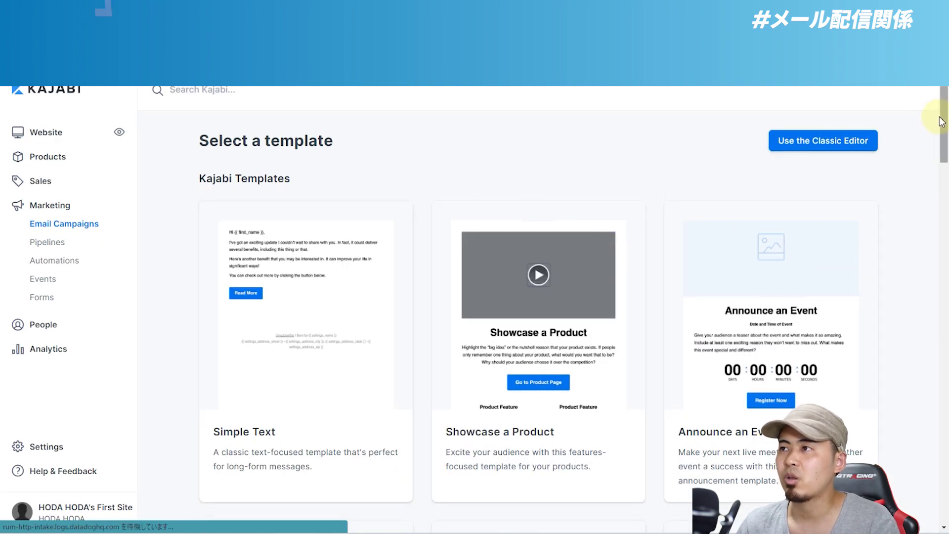
Create the broadcast email from the Boardwell template with the title test
mouse_move(942, 130)
left_mouse_down()
mouse_move(920, 287)
mouse_move(916, 474)
mouse_move(922, 423)
mouse_move(884, 131)
mouse_move(892, 248)
left_mouse_up()
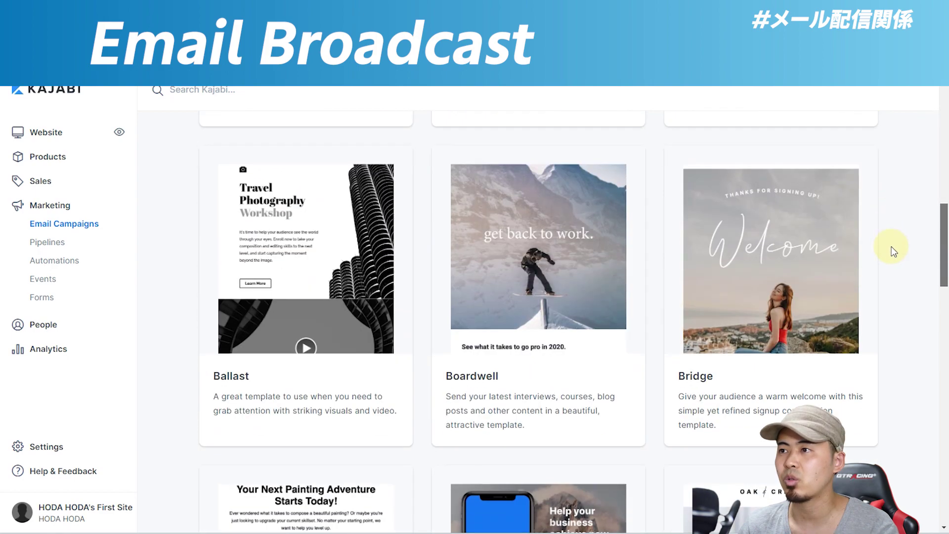
left_click(547, 267)
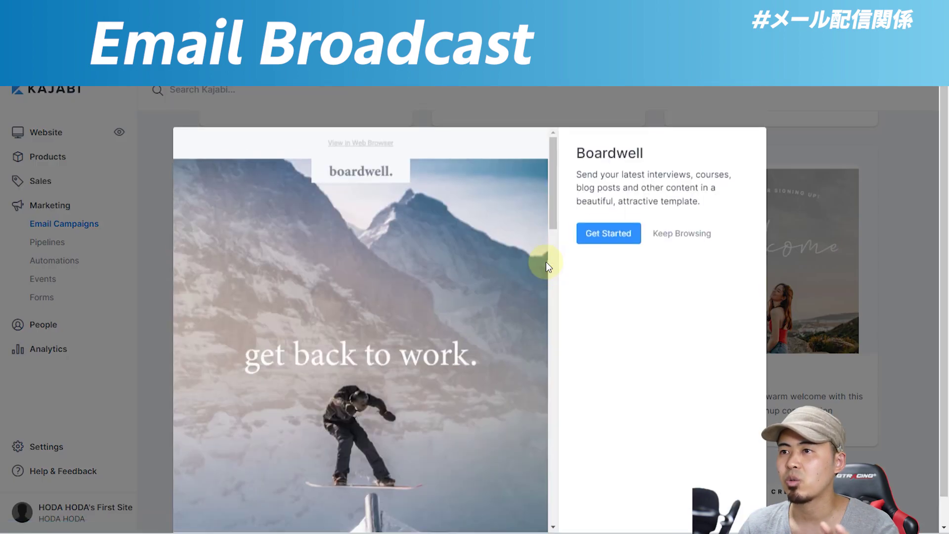
left_click(619, 237)
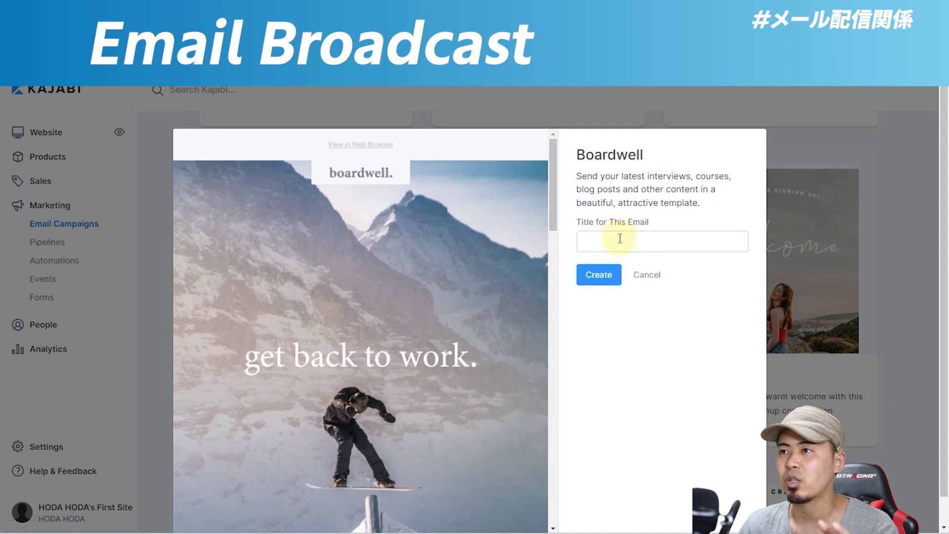
left_click(620, 239)
type("test")
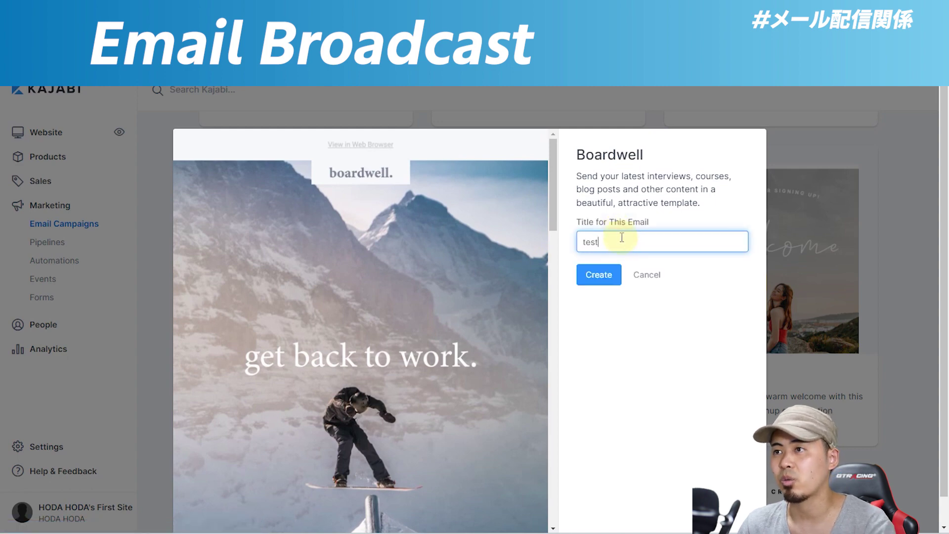
left_click(604, 276)
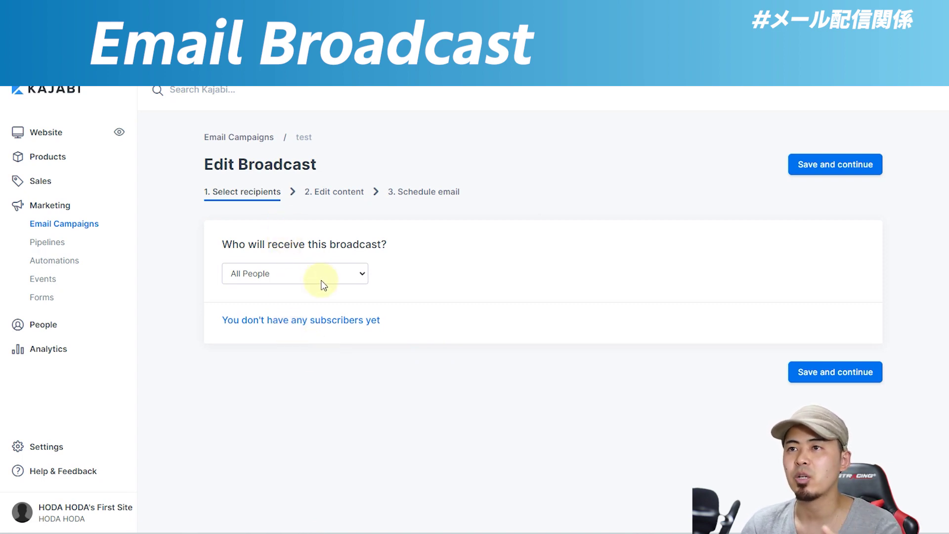
Try Custom Segment as the recipient group for the broadcast
left_click(321, 280)
left_click(447, 288)
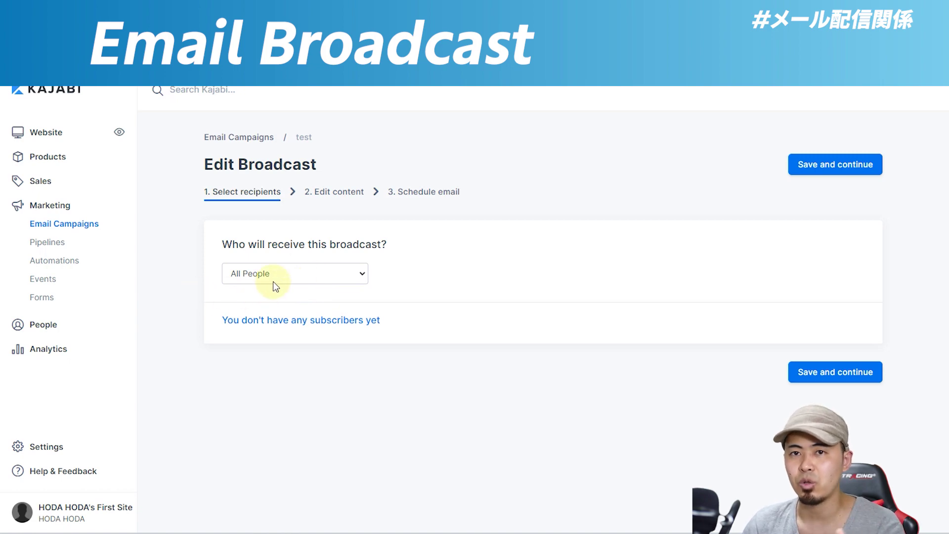
left_click(310, 283)
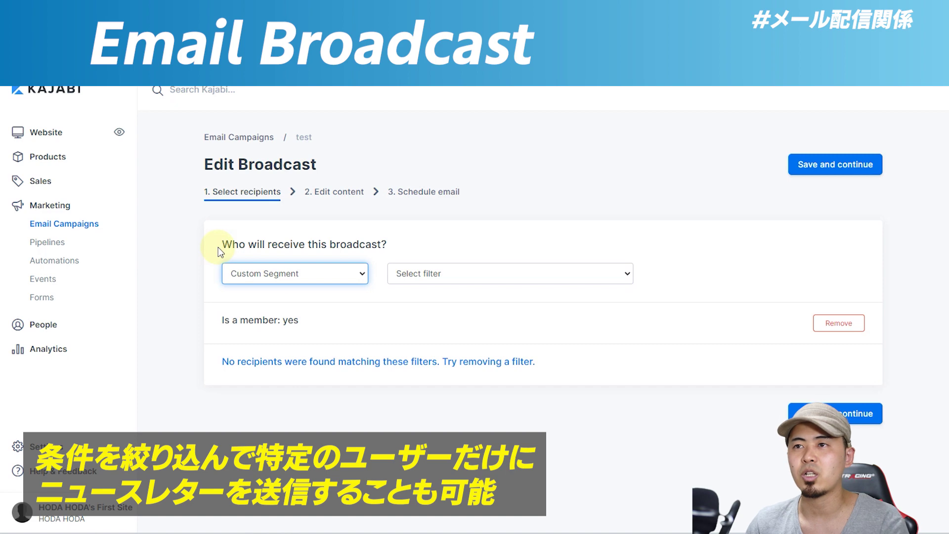
Set the broadcast recipients to All People and save to continue to the content stage
left_click(300, 273)
left_click(259, 301)
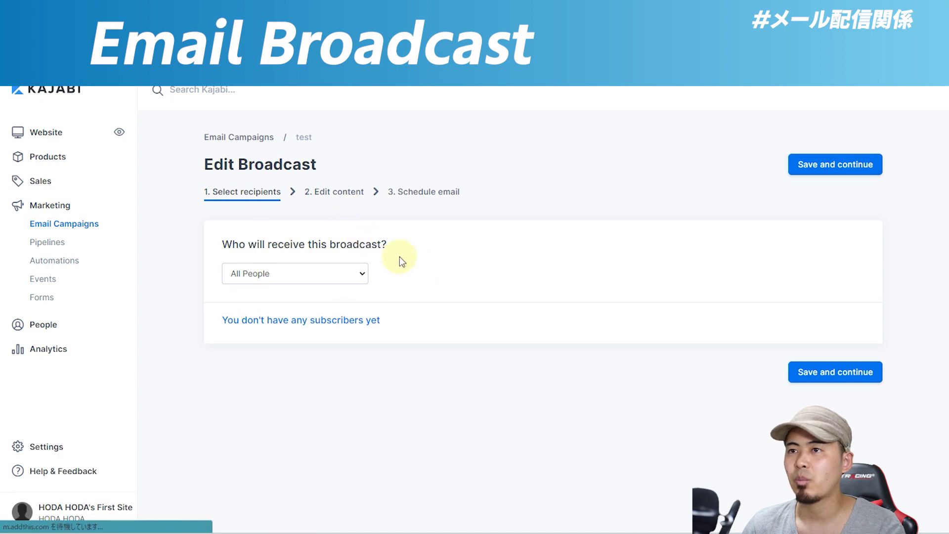
left_click(826, 380)
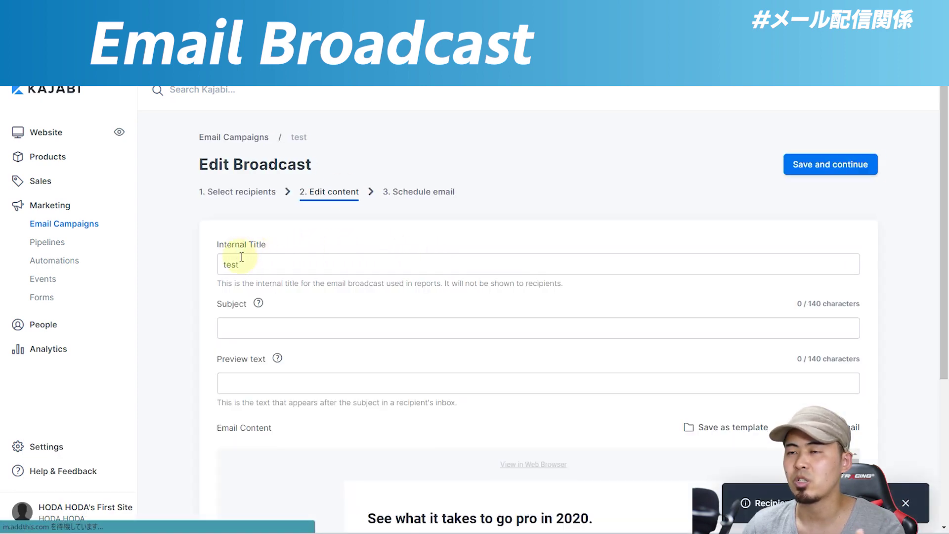
Review the broadcast's title, subject and preview text fields and open the email content for editing
scroll(266, 264, "down", 2)
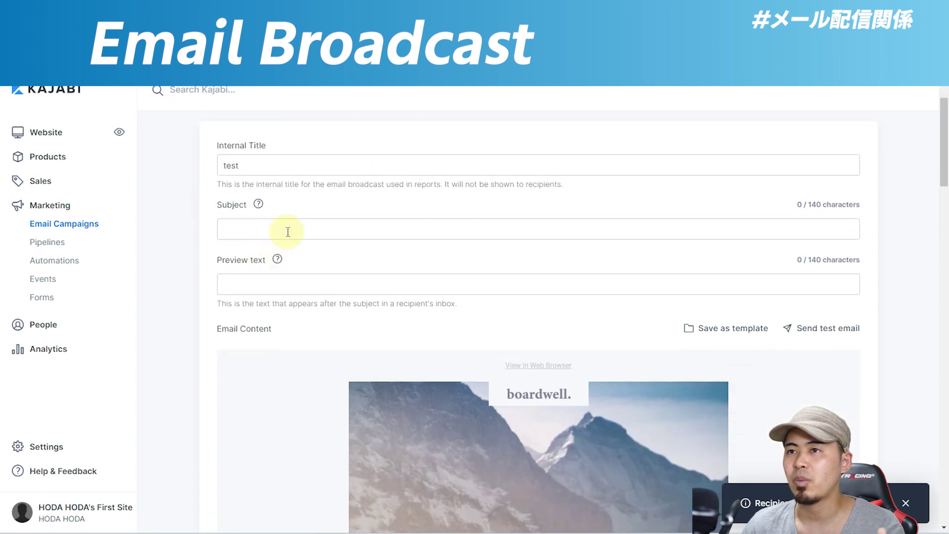
scroll(295, 193, "down", 4)
scroll(296, 203, "up", 2)
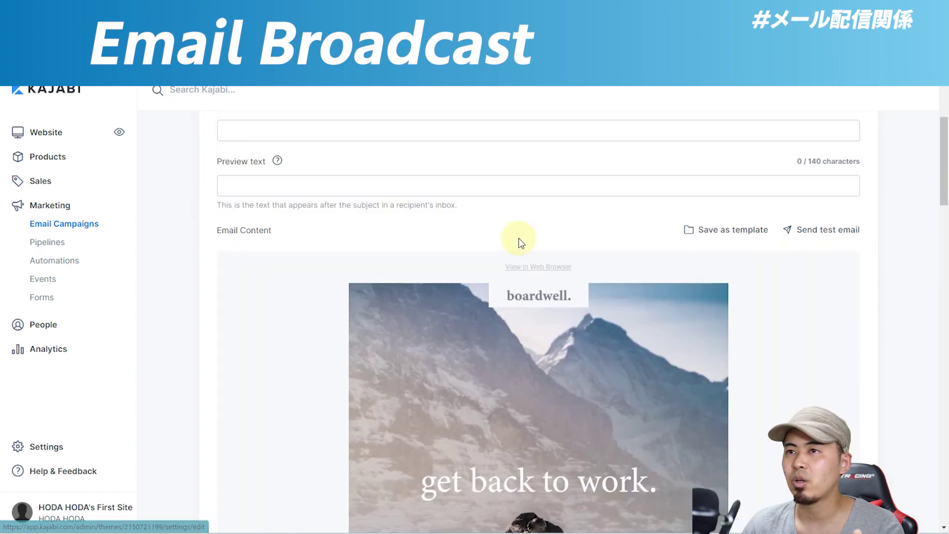
mouse_move(450, 267)
scroll(449, 267, "down", 3)
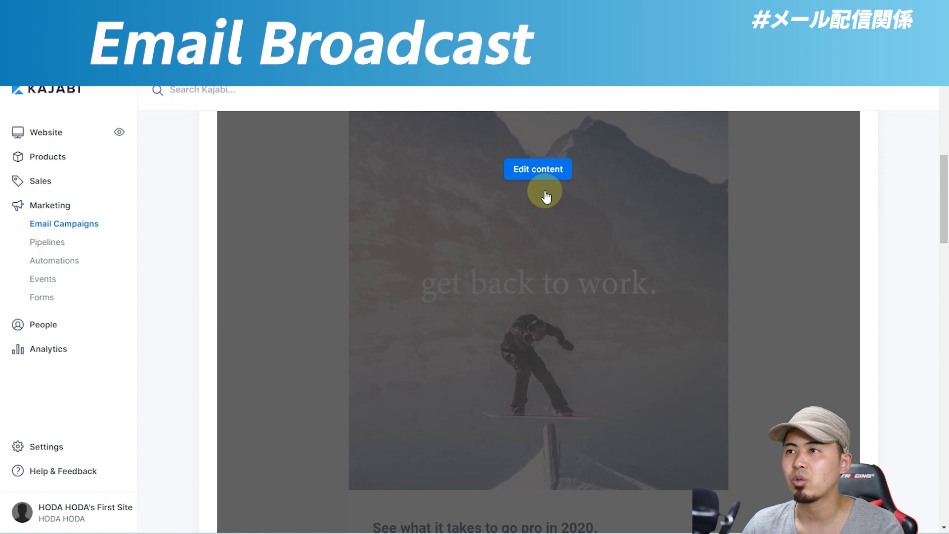
left_click(546, 172)
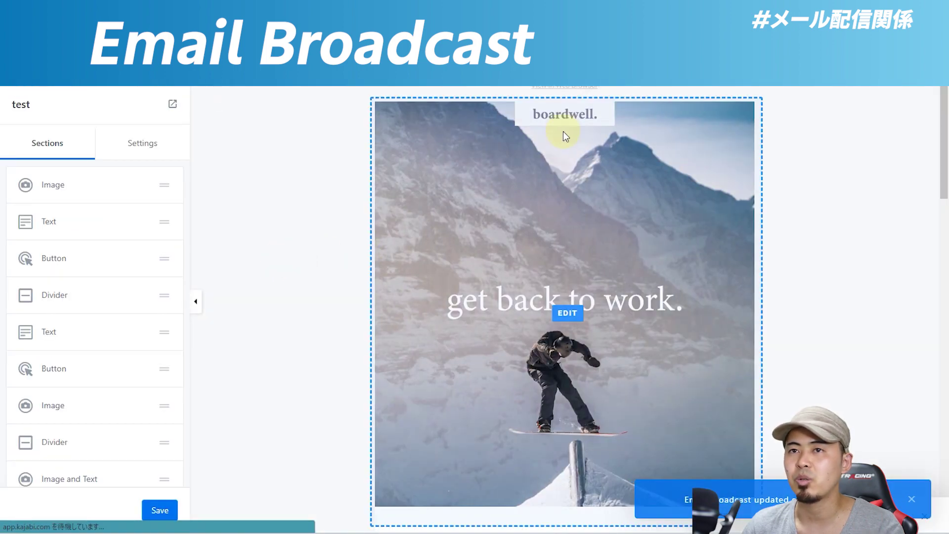
Examine the settings of the "See what it takes to go pro in 2020." text section and the email's section list
scroll(562, 148, "down", 8)
left_click(470, 152)
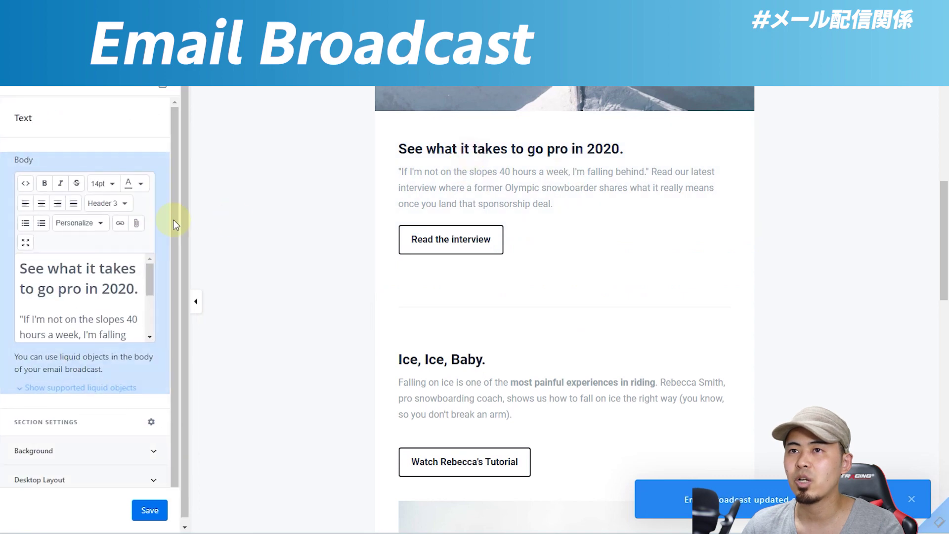
left_click(34, 94)
scroll(94, 371, "down", 4)
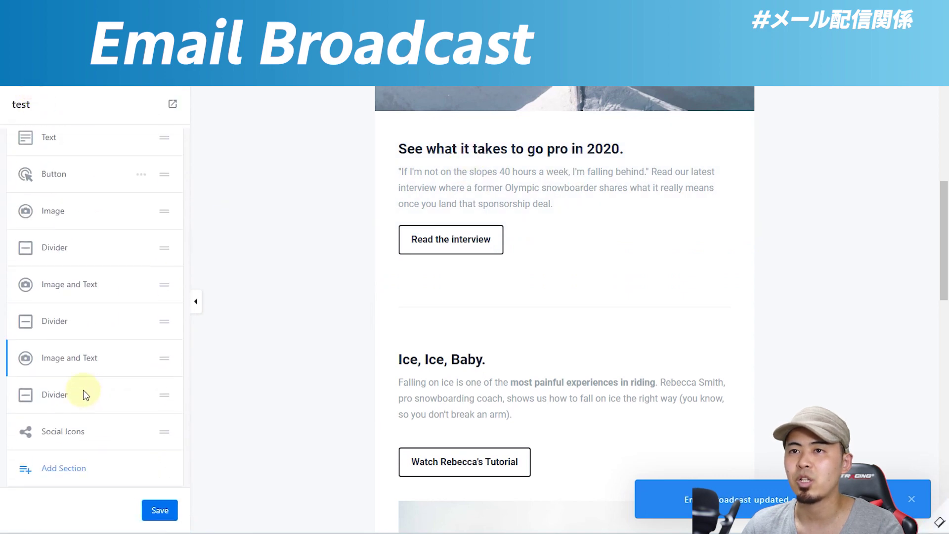
scroll(163, 326, "up", 5)
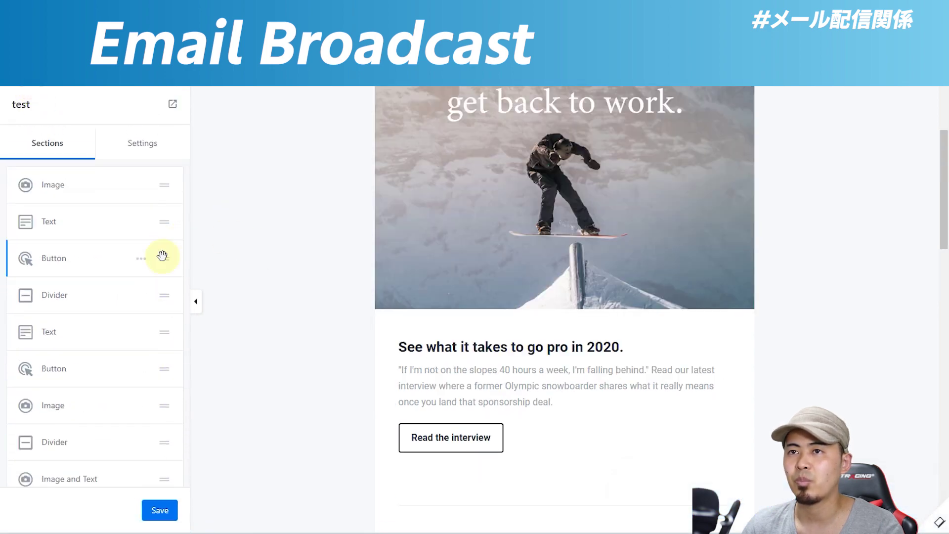
Move the first divider above the Read the interview button, and the Watch Rebecca's Tutorial button above the "Ice, Ice, Baby." text
left_click_drag(163, 297, 164, 269)
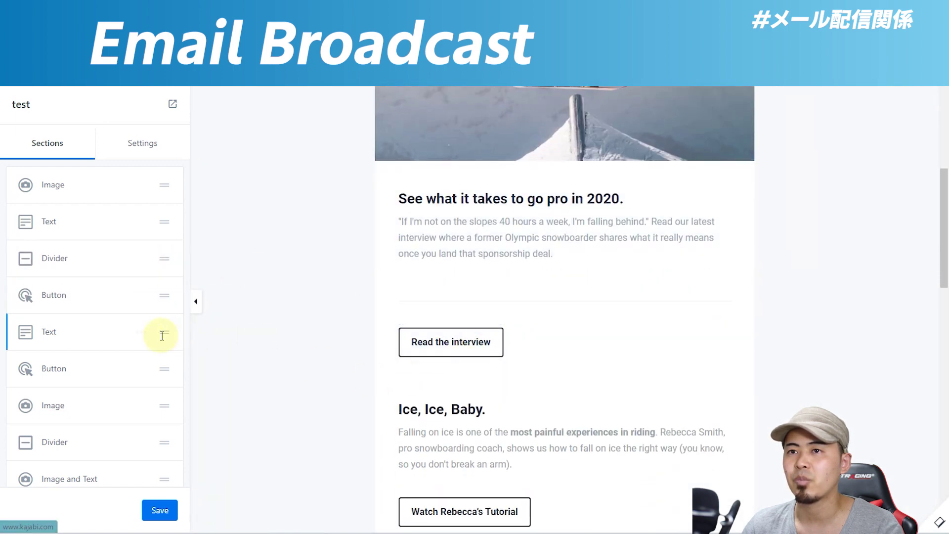
left_click_drag(166, 364, 160, 333)
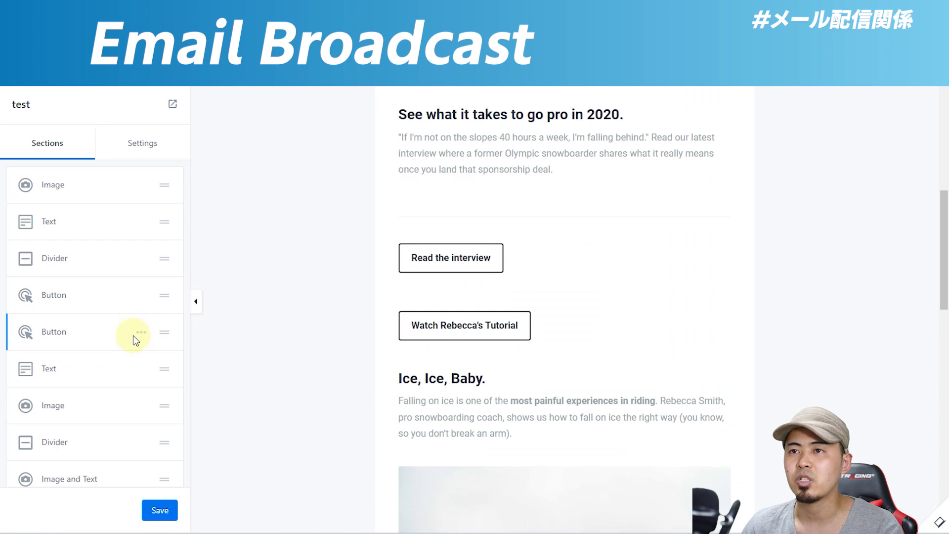
Delete the Watch Rebecca's Tutorial button section from the email and hide the Read the interview button section
left_click(140, 331)
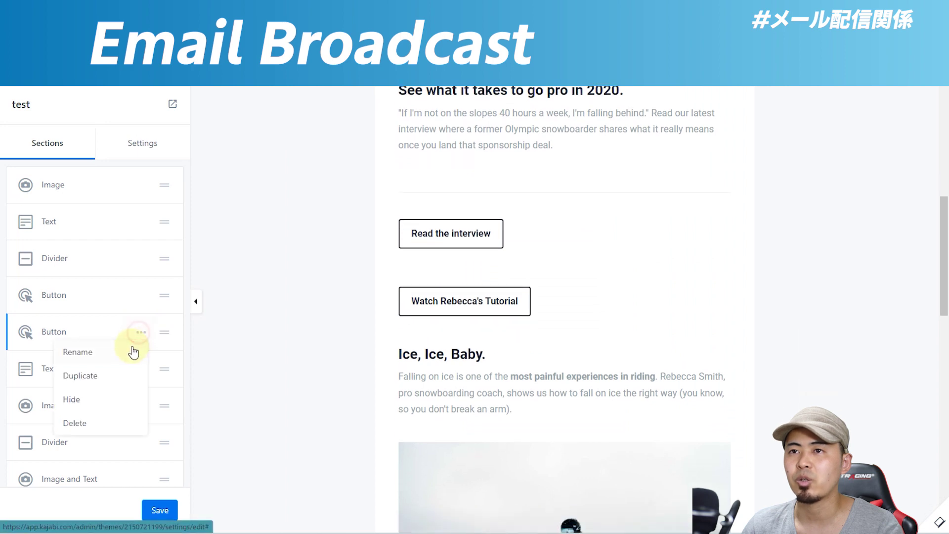
left_click(95, 424)
scroll(123, 349, "down", 2)
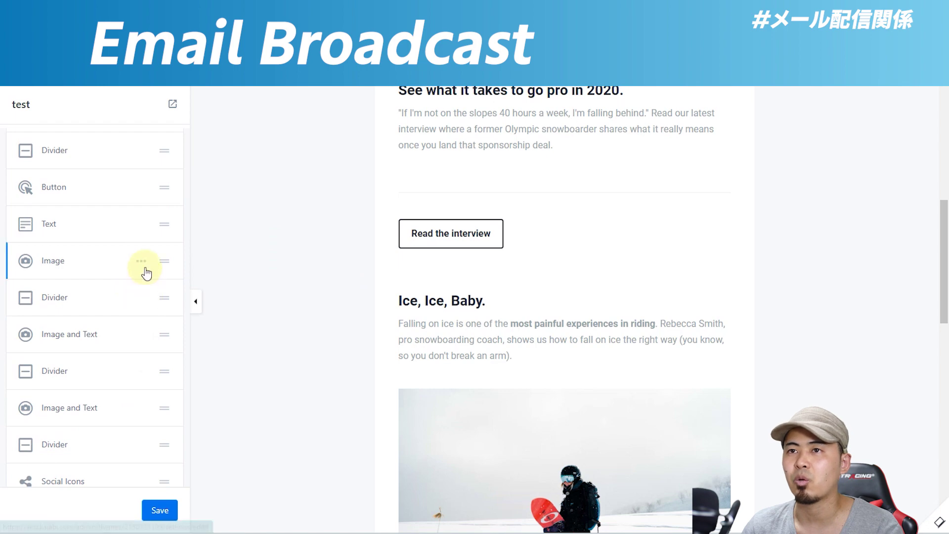
left_click(142, 189)
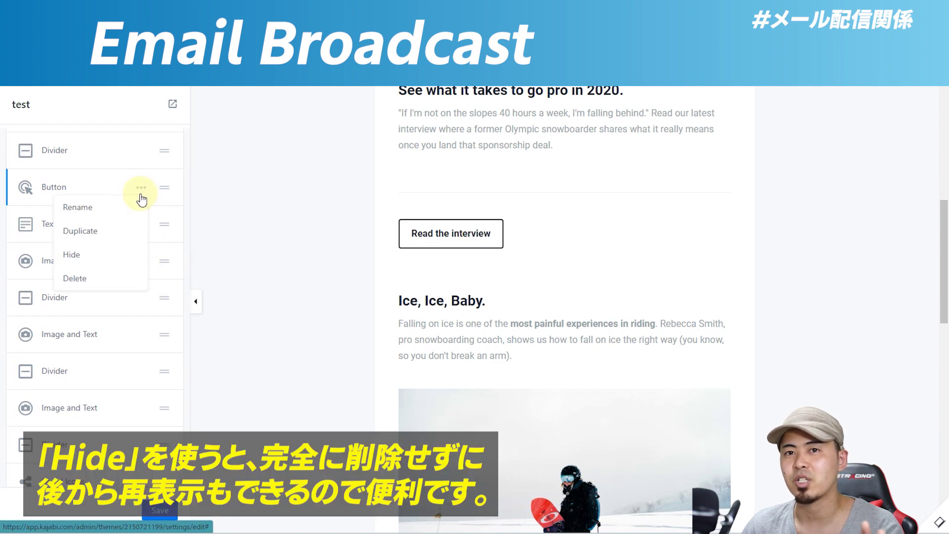
left_click(107, 258)
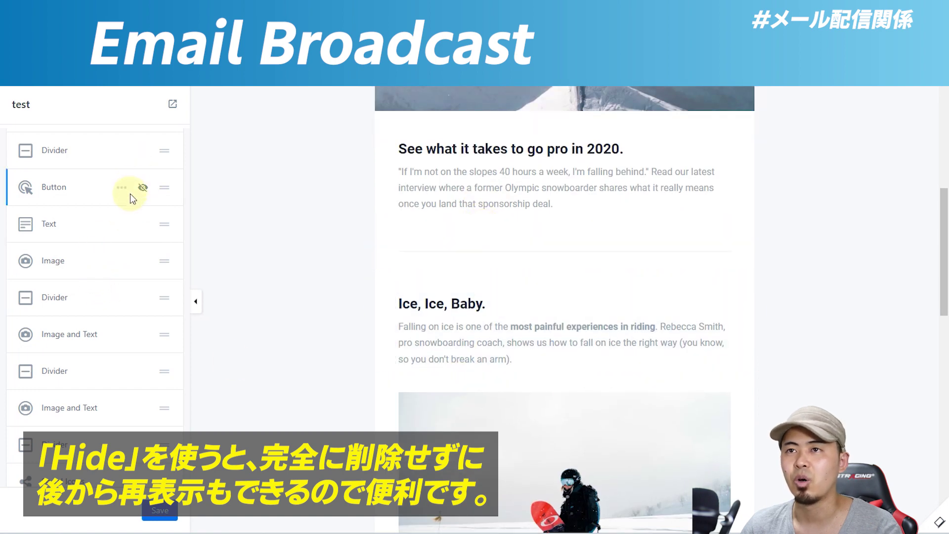
Show the Read the interview button section again and hide it once more
left_click(126, 189)
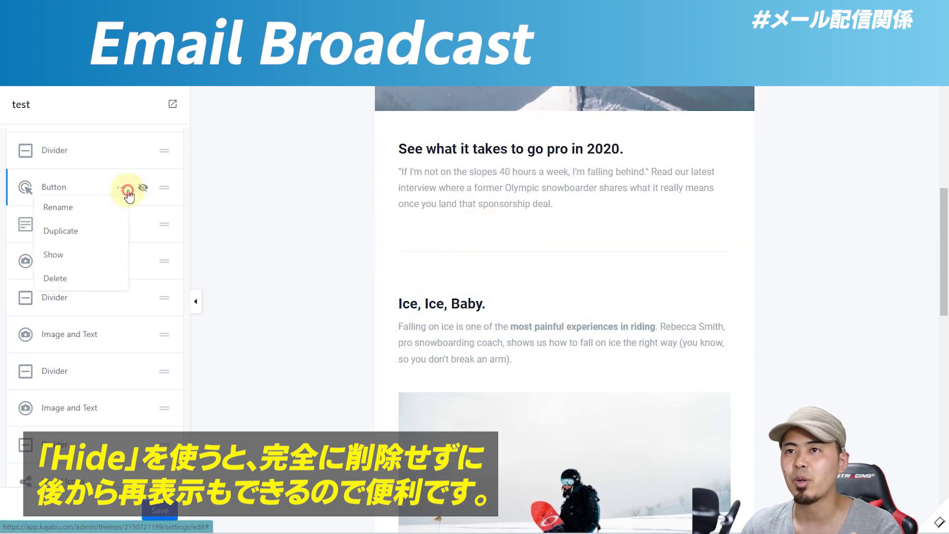
left_click(82, 250)
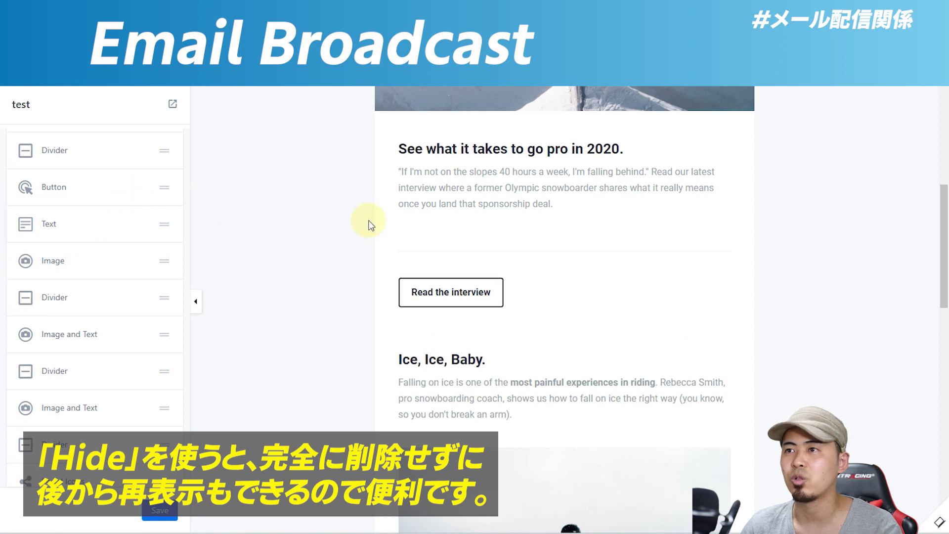
left_click(139, 190)
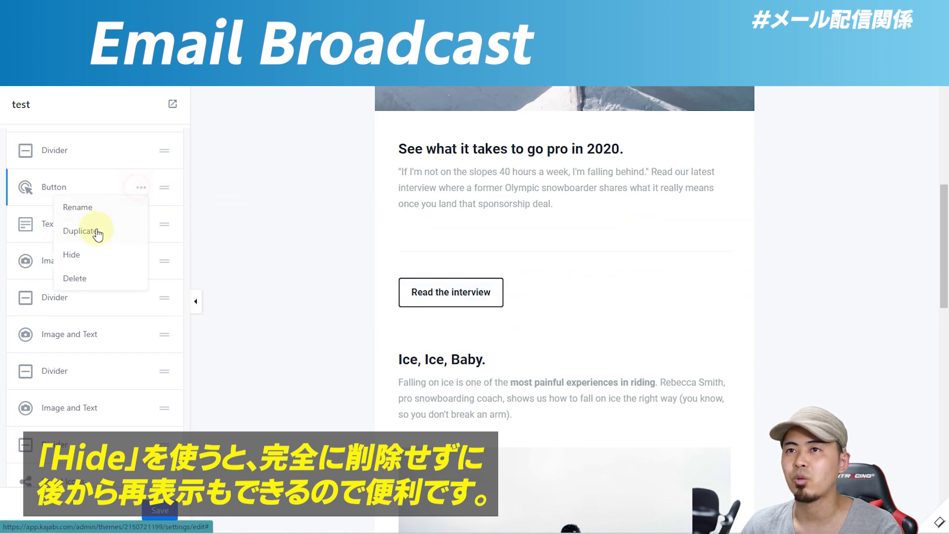
left_click(79, 251)
Review the section types that can be added to the email and return to the section list
scroll(139, 307, "down", 2)
left_click(69, 418)
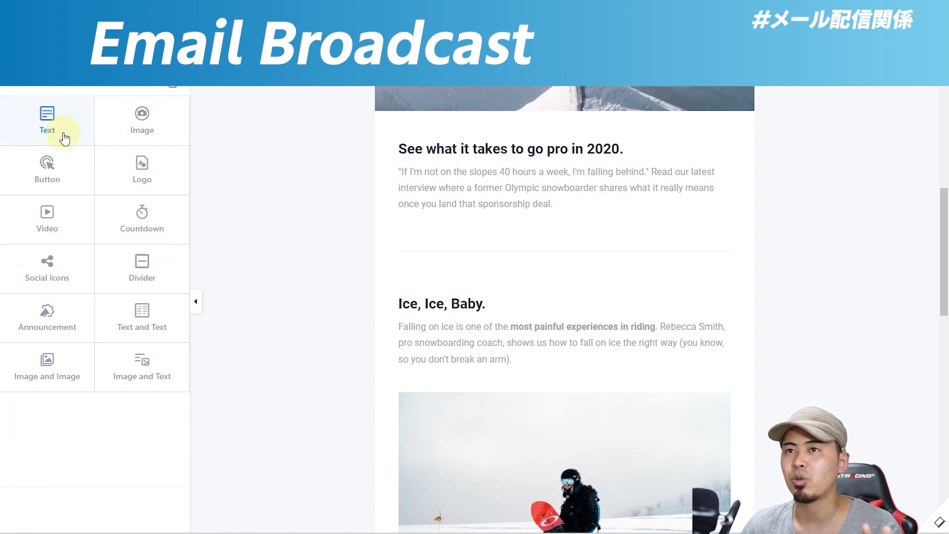
left_click(22, 90)
scroll(368, 345, "down", 10)
scroll(369, 351, "down", 5)
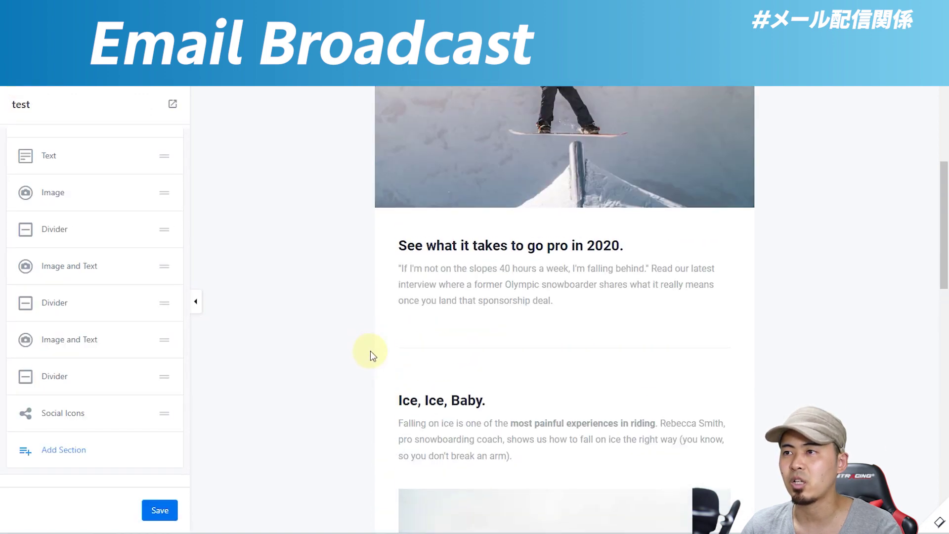
Leave the email editor, review the email content on the broadcast page and set the broadcast's subject to test
left_click(30, 74)
scroll(413, 244, "down", 7)
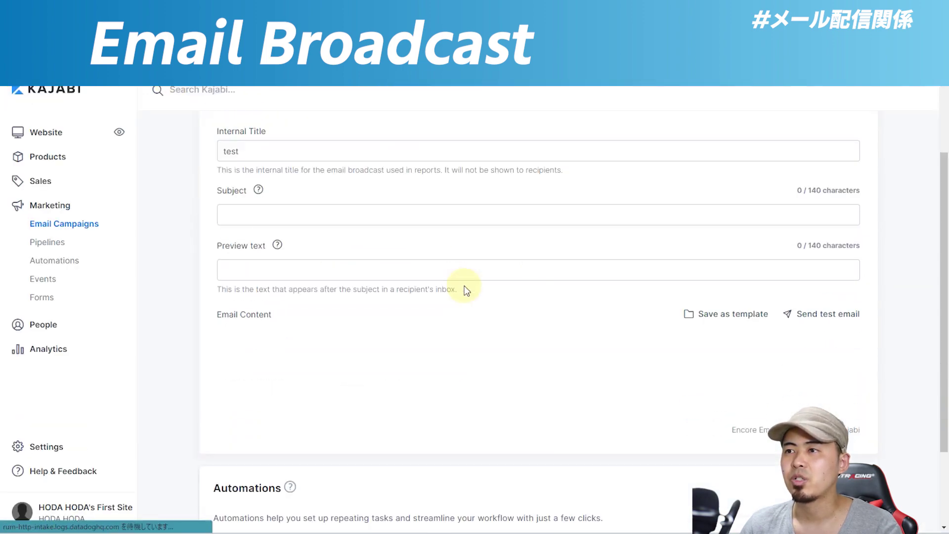
scroll(890, 165, "down", 8)
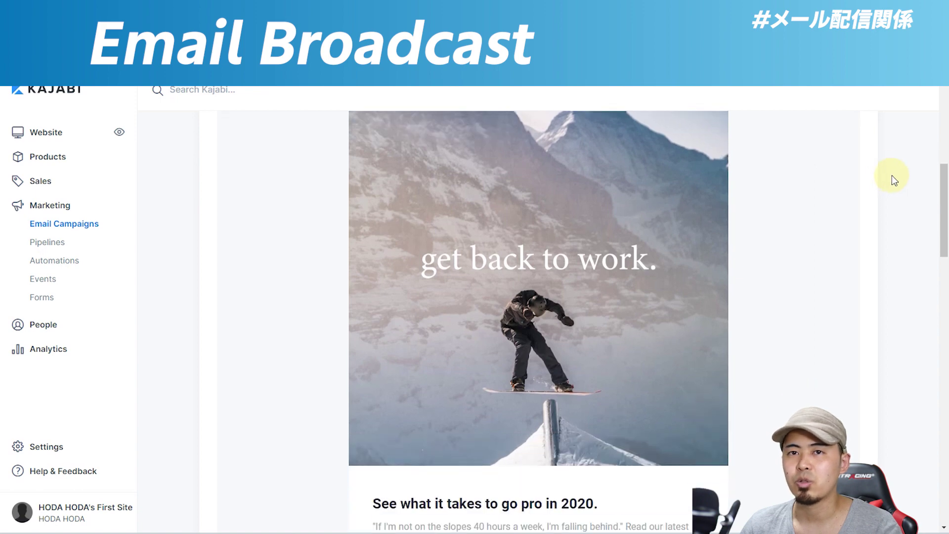
scroll(892, 177, "up", 15)
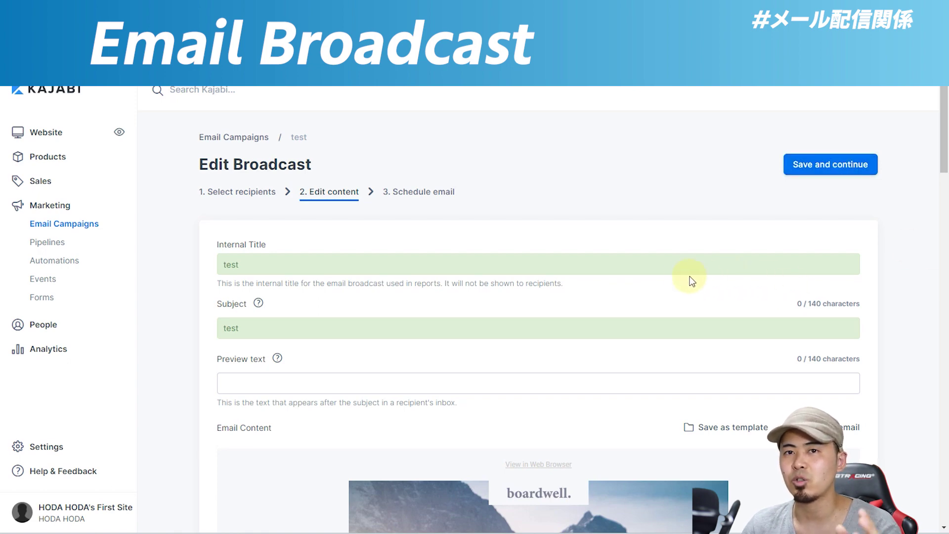
Check the recipient field for sending a test email, and save the broadcast to continue to the schedule stage
scroll(672, 284, "down", 2)
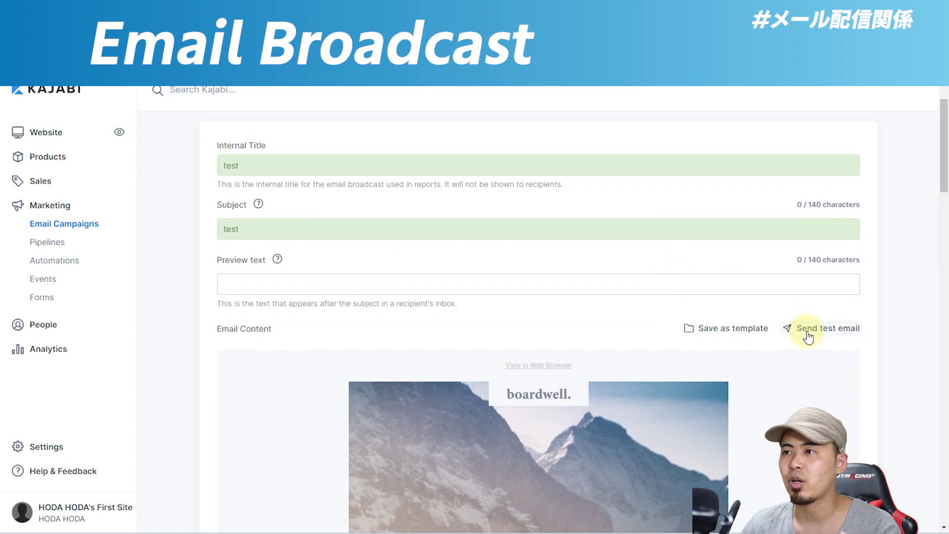
left_click(840, 339)
left_click(833, 369)
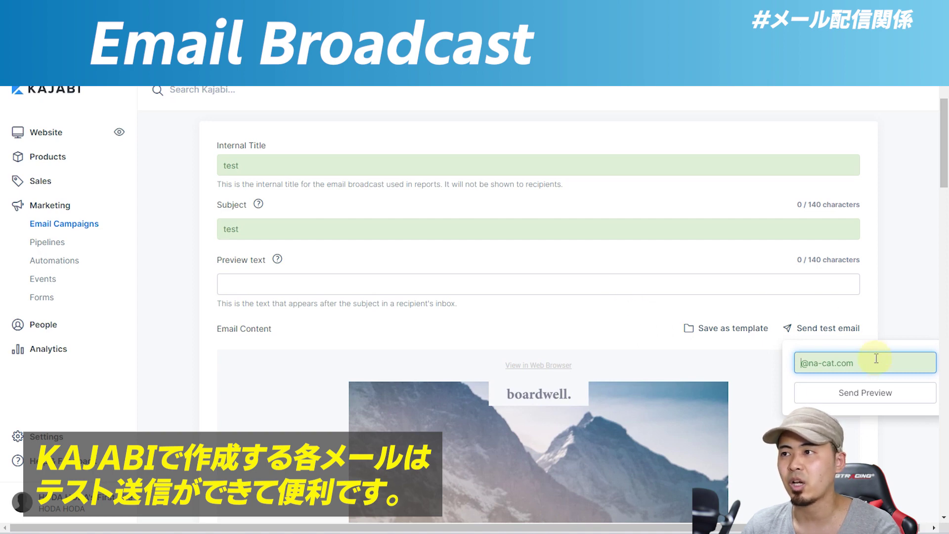
left_click(658, 327)
scroll(722, 287, "up", 2)
left_click(833, 163)
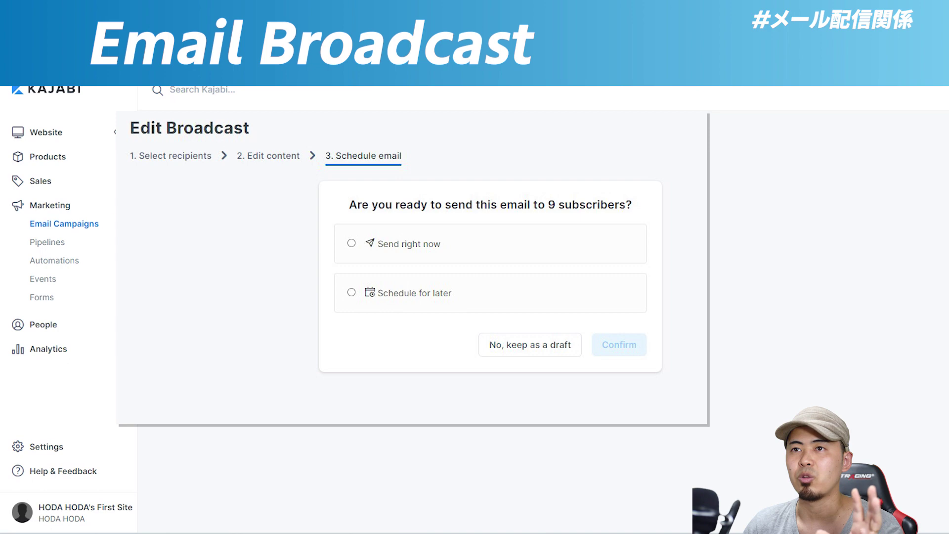
Create a new email campaign of type Email Sequence titled test2
left_click(80, 225)
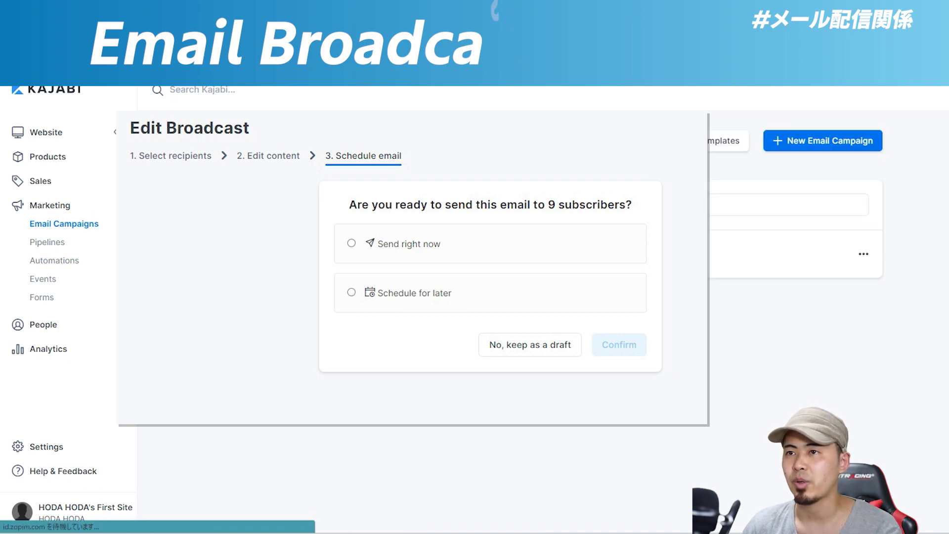
left_click(797, 148)
left_click(593, 258)
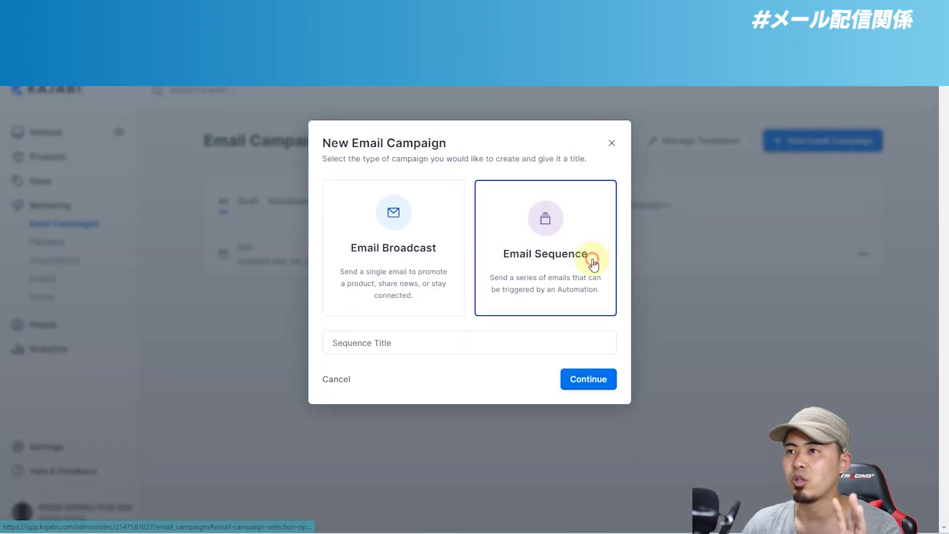
left_click(527, 343)
type("test2")
left_click(600, 384)
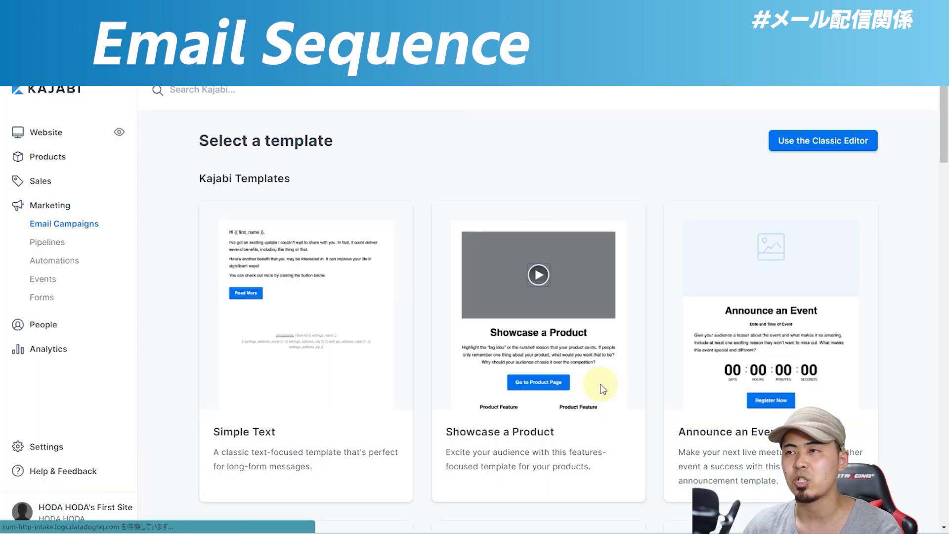
Browse the available email templates for the first email of the test2 sequence
scroll(934, 142, "down", 2)
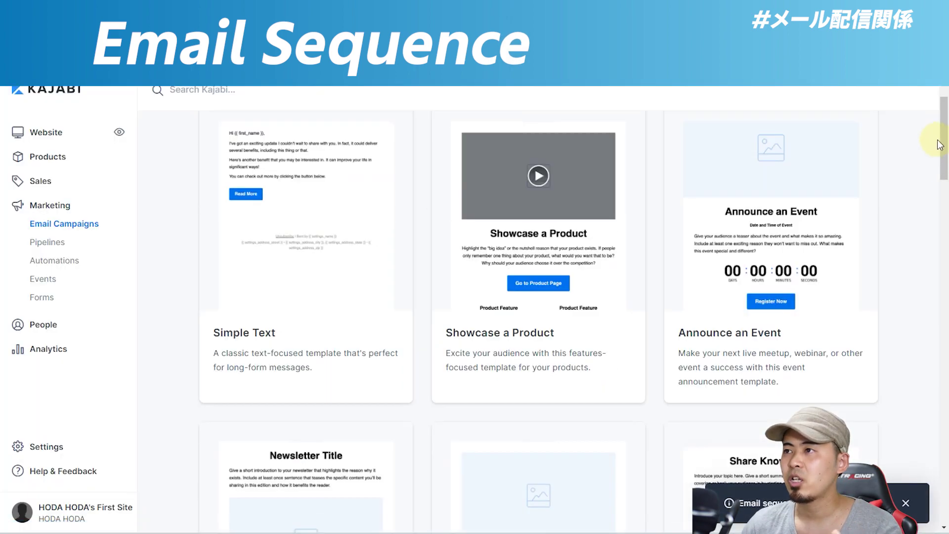
left_click_drag(939, 140, 940, 93)
scroll(620, 307, "down", 5)
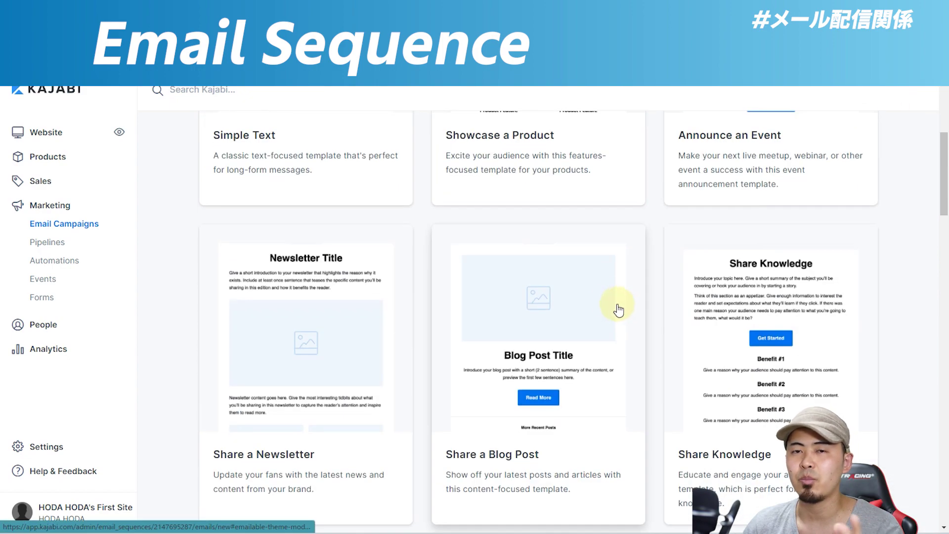
scroll(620, 310, "down", 12)
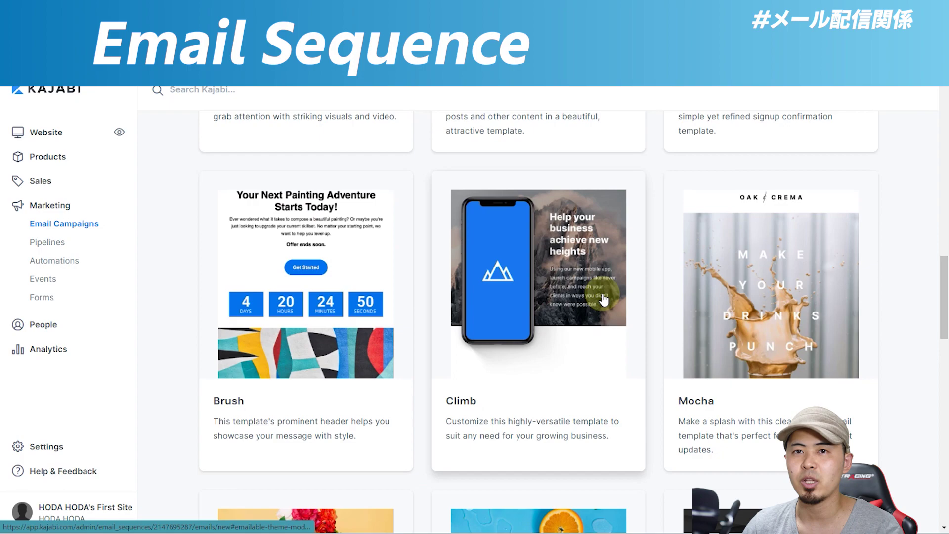
scroll(603, 300, "down", 5)
scroll(595, 277, "up", 8)
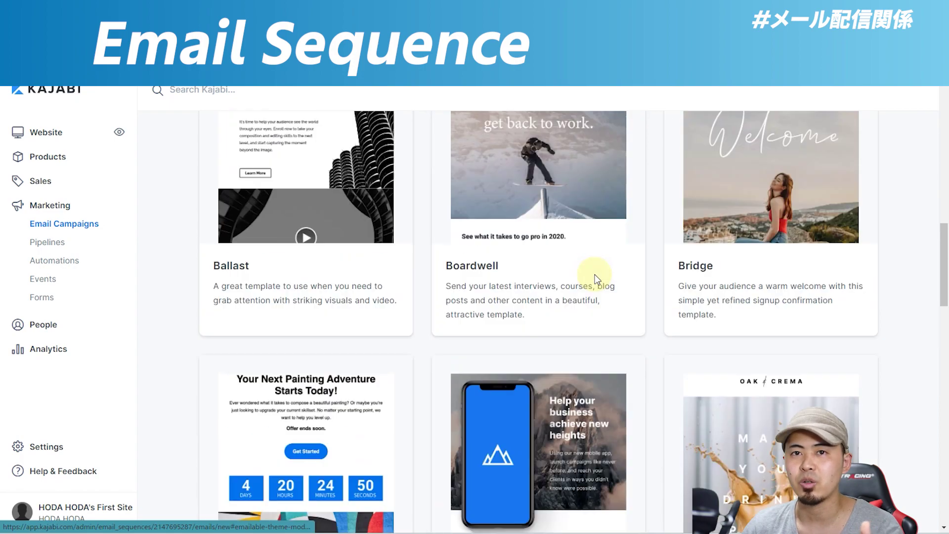
scroll(596, 275, "up", 13)
scroll(599, 274, "down", 10)
scroll(604, 282, "up", 10)
Create the sequence's first email from the Showcase a Product template, titled Day1, and return to the test2 overview
left_click(599, 307)
left_click(619, 228)
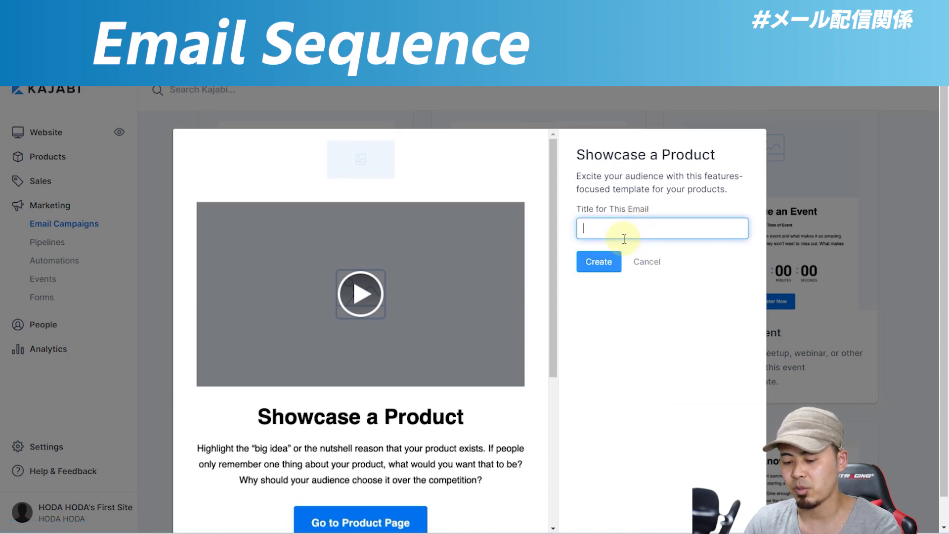
left_click(587, 262)
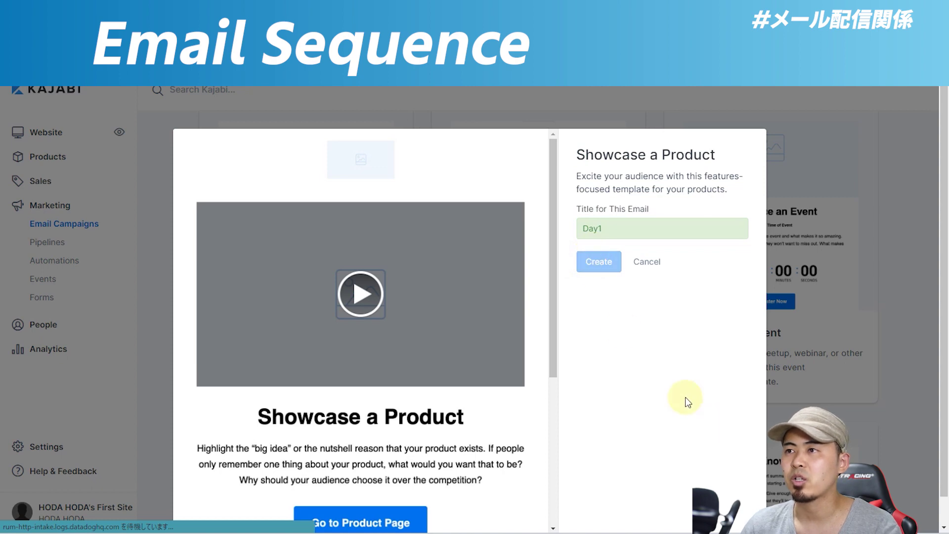
scroll(307, 317, "down", 5)
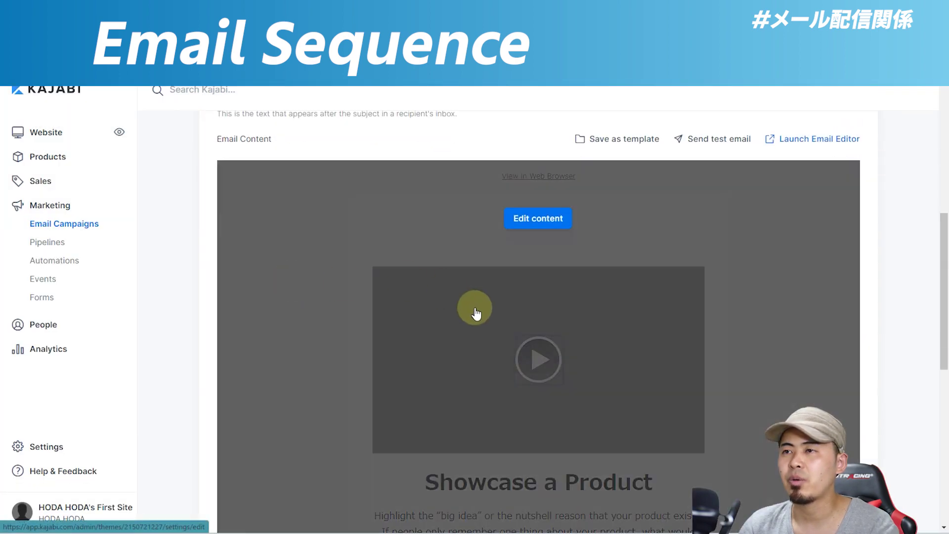
scroll(476, 313, "up", 5)
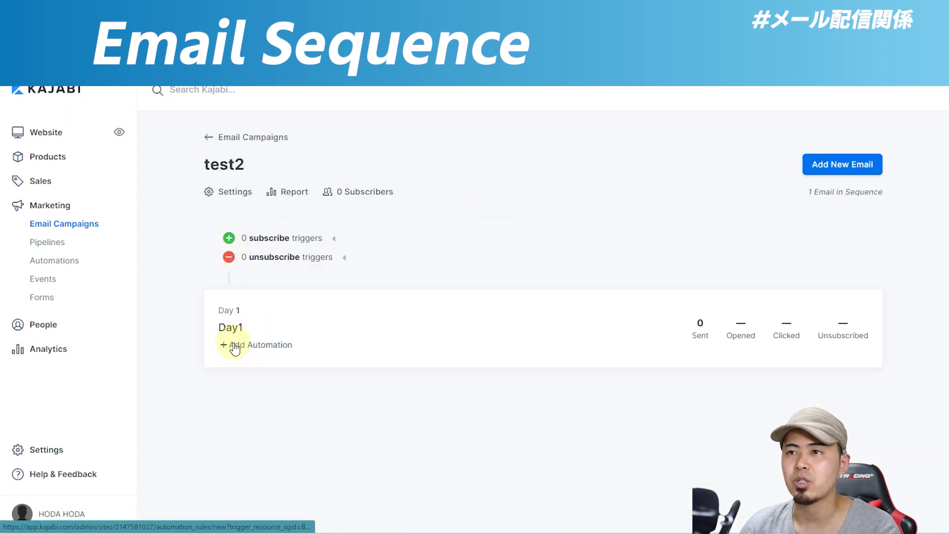
Add a second email from the Simple Text template, titled Day2, and return to the test2 overview
left_click(815, 167)
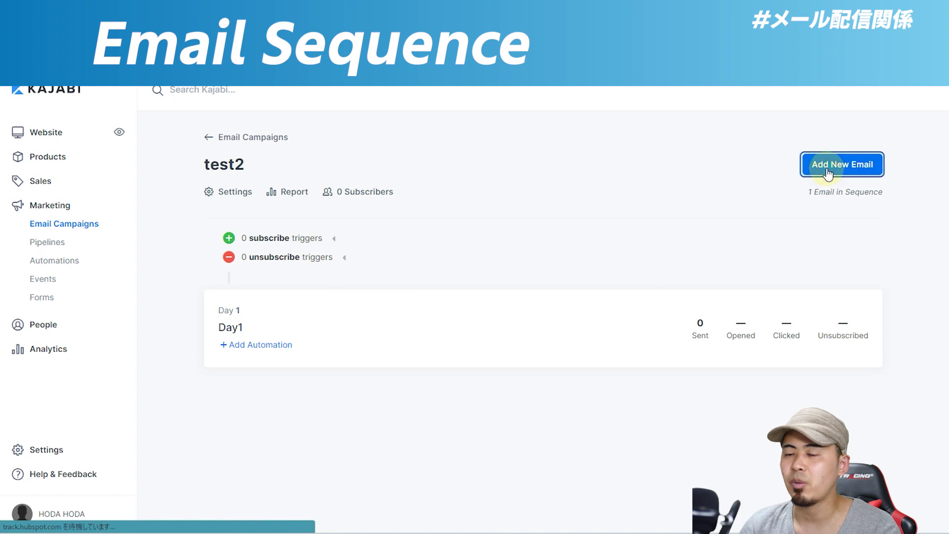
left_click(364, 310)
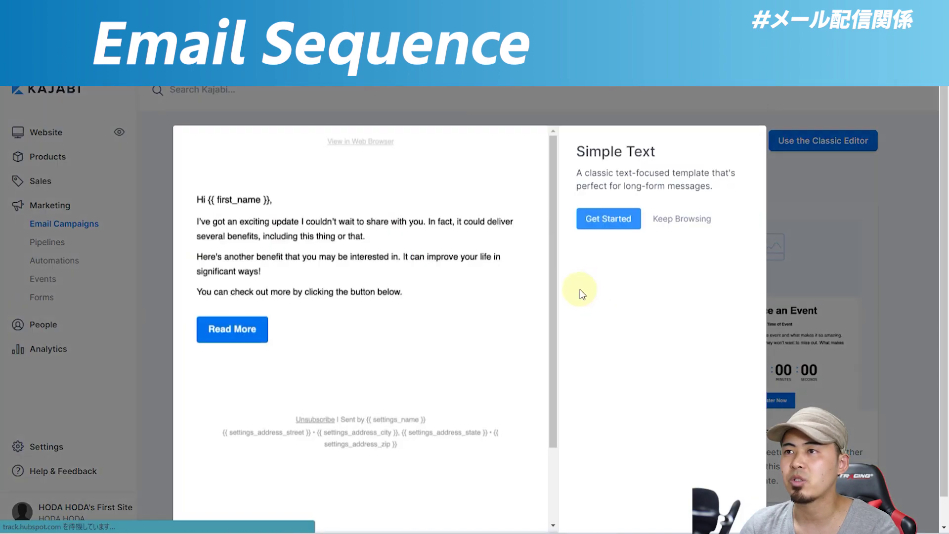
left_click(623, 224)
type("DA")
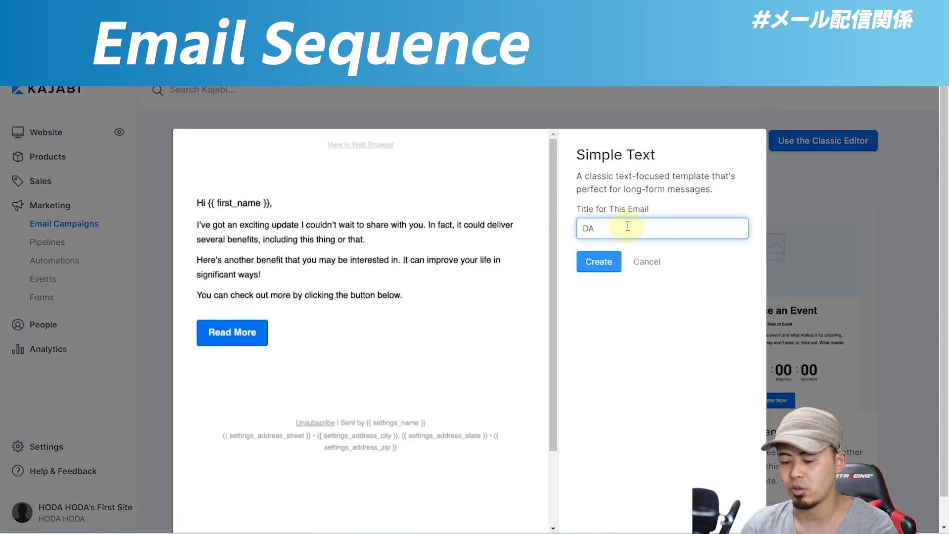
type("Y")
key("Return")
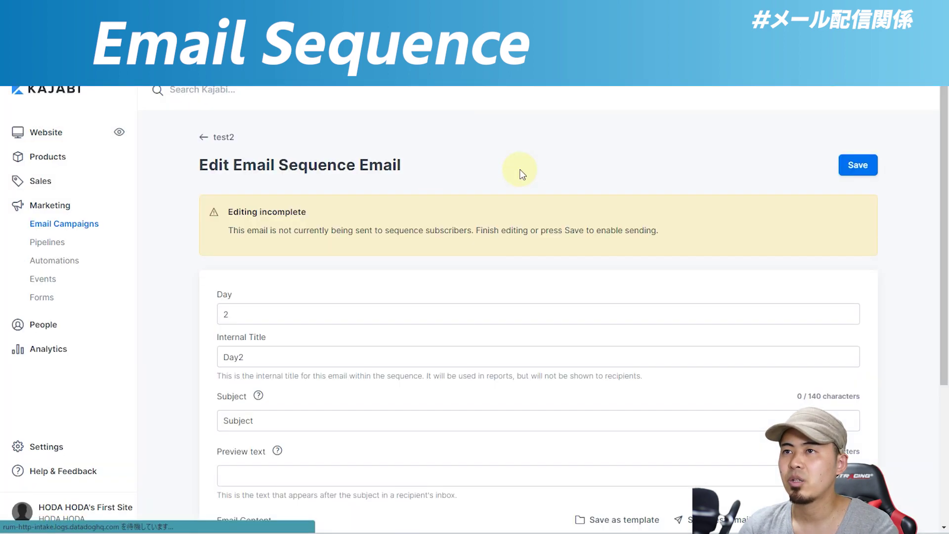
left_click(230, 138)
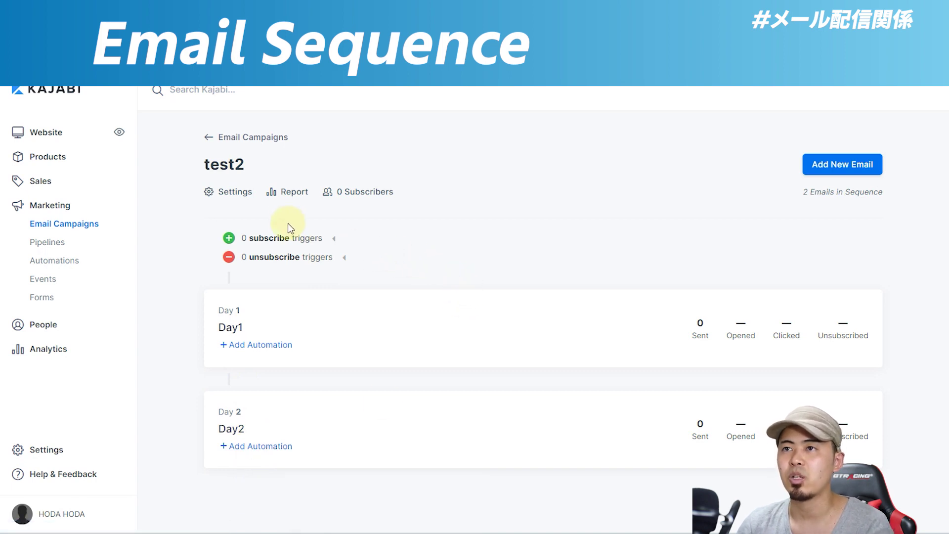
Add a subscribe trigger to the test2 sequence that subscribes people when the existing form is submitted, and save it
left_click(329, 239)
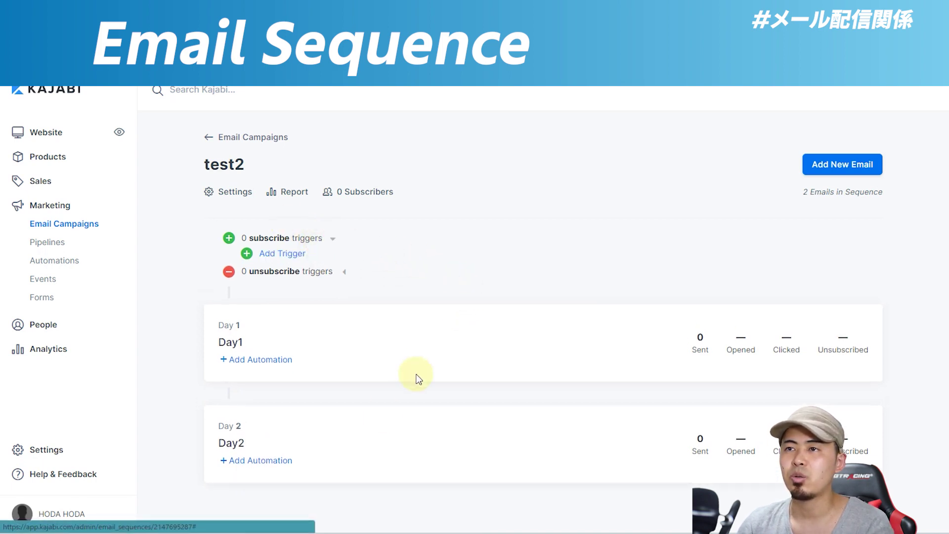
left_click(291, 256)
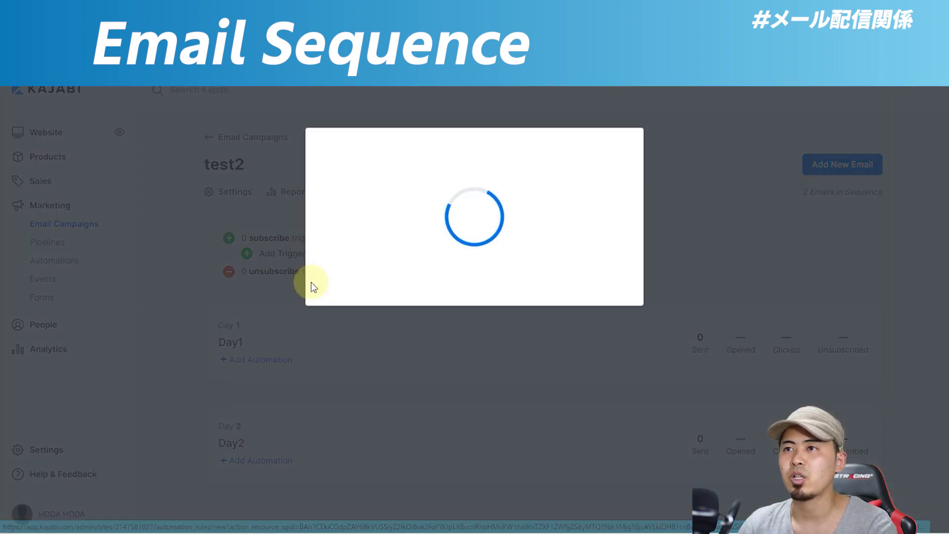
left_click(483, 230)
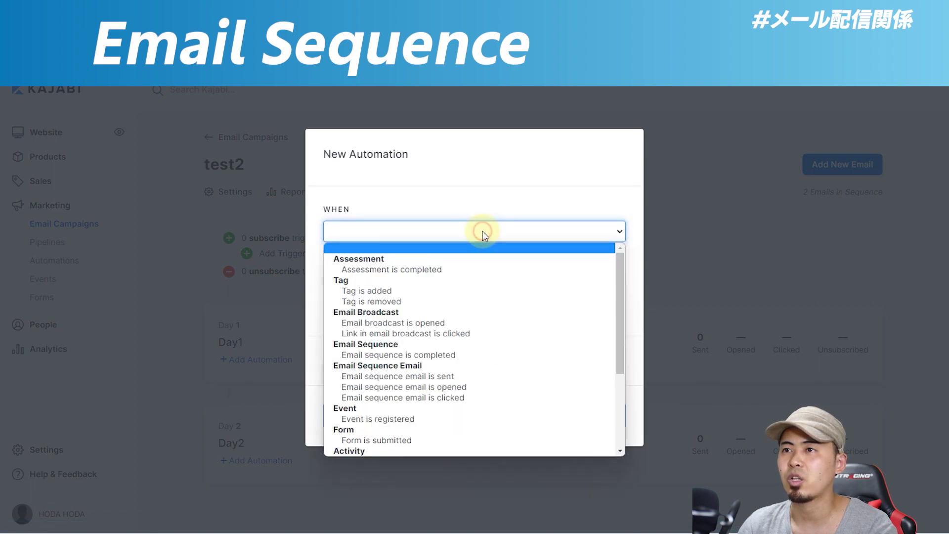
left_click(418, 291)
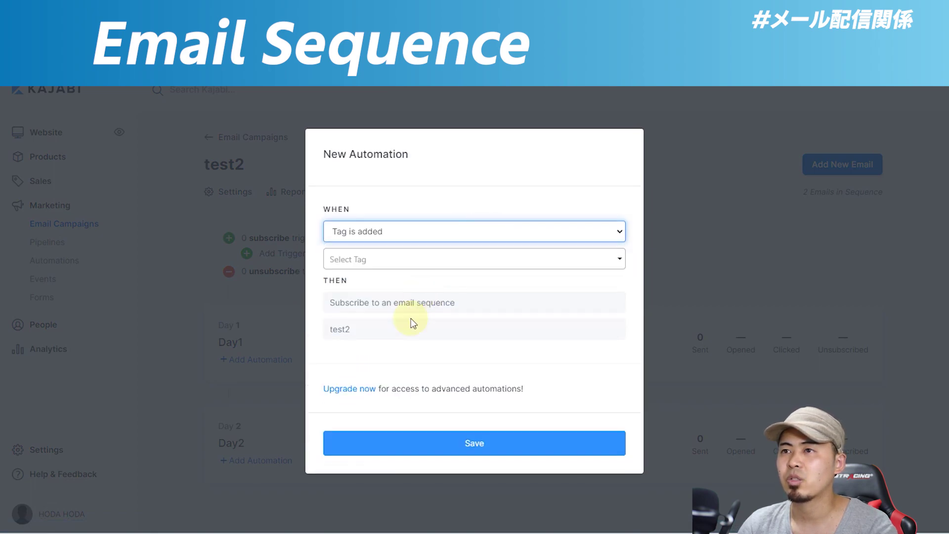
left_click(424, 232)
scroll(402, 417, "down", 3)
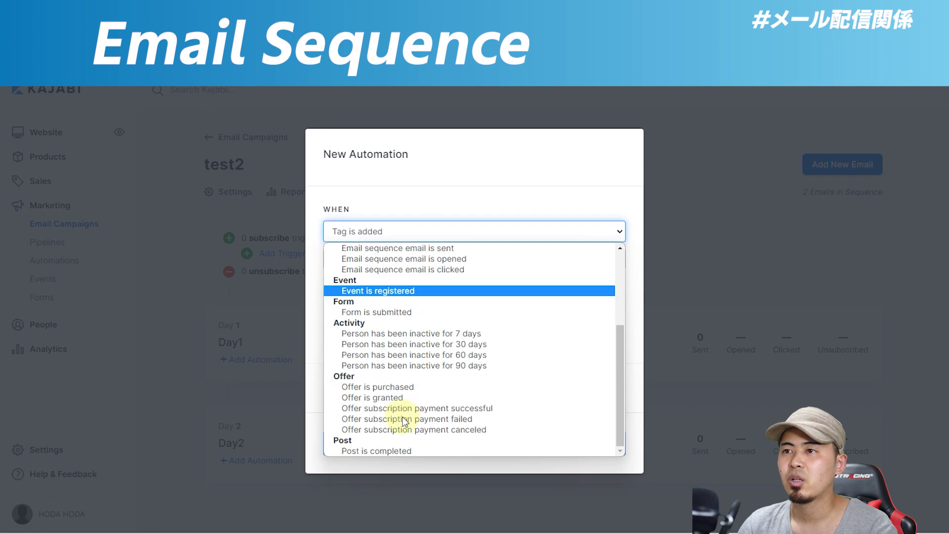
left_click(405, 311)
left_click(409, 267)
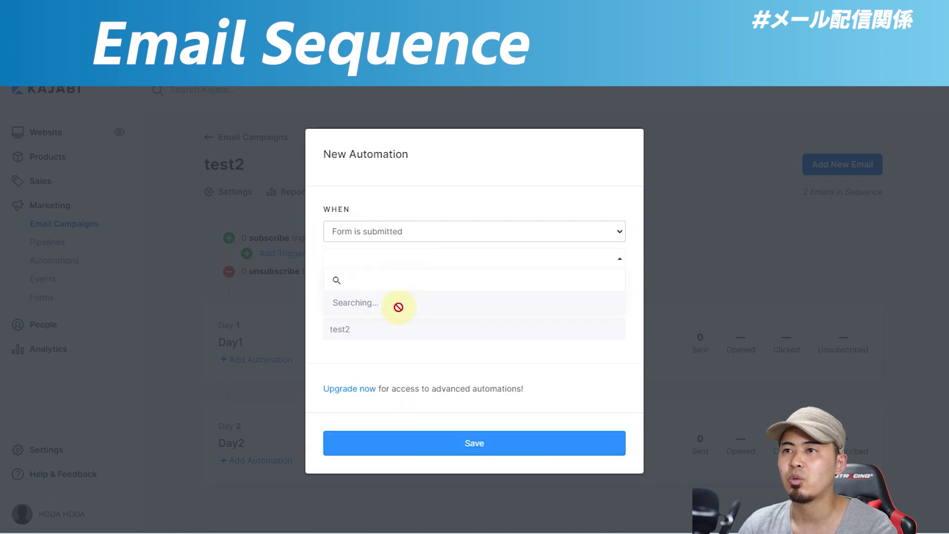
left_click(383, 303)
left_click(403, 440)
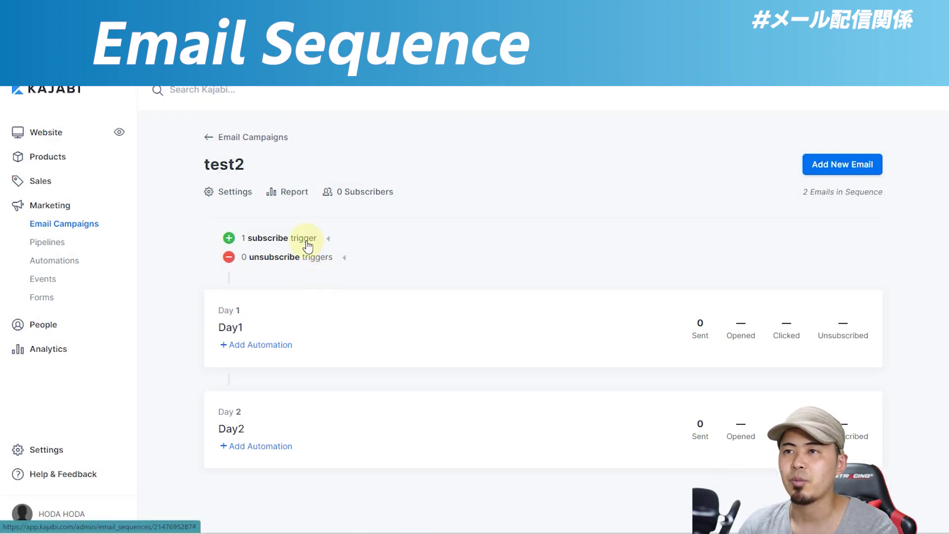
Look through the conditions offered for an unsubscribe trigger on the test2 sequence, without adding one
left_click(330, 261)
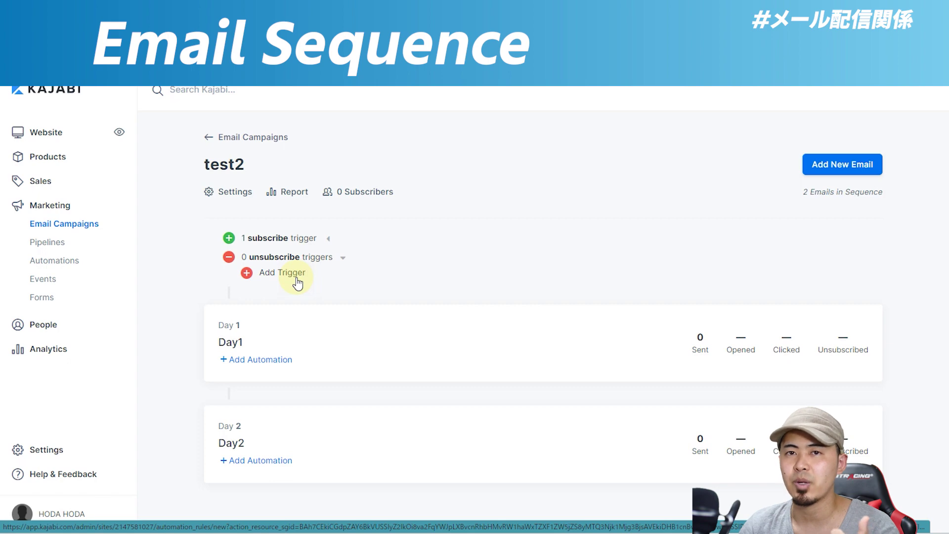
left_click(296, 277)
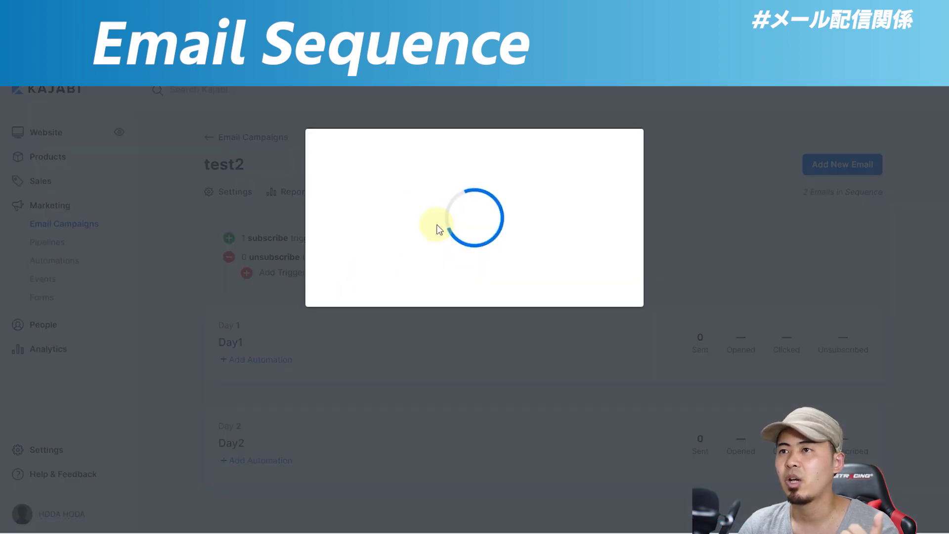
left_click(417, 238)
left_click(235, 299)
left_click(235, 298)
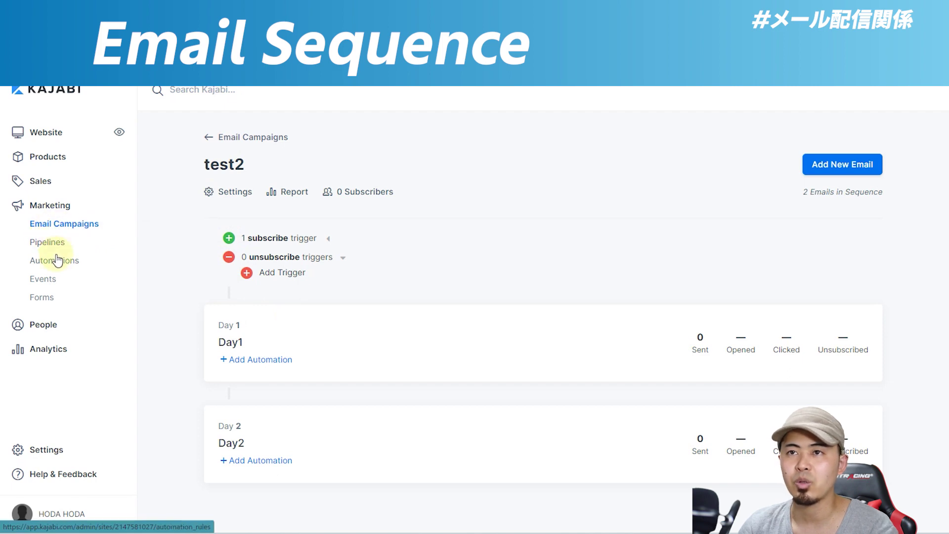
Create a new marketing form titled お問い合わせ and save it
left_click(47, 297)
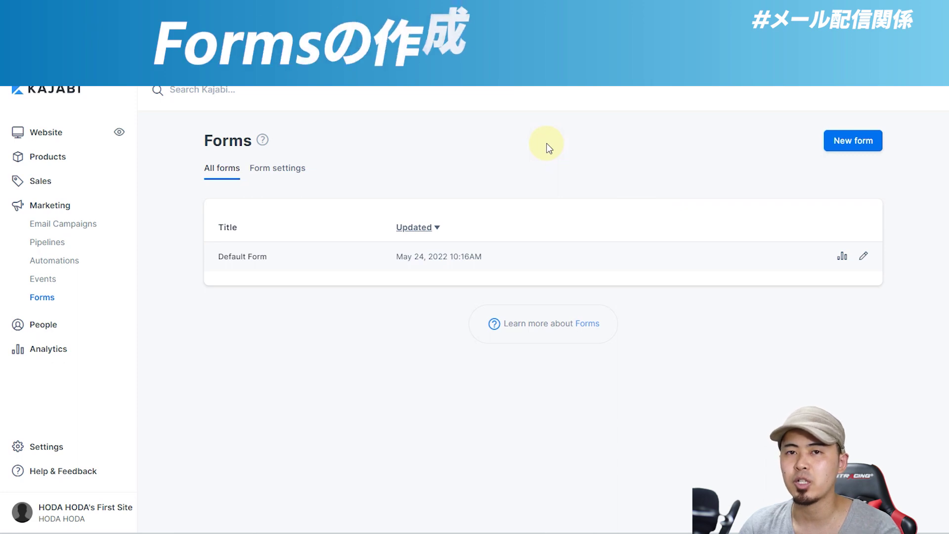
left_click(845, 148)
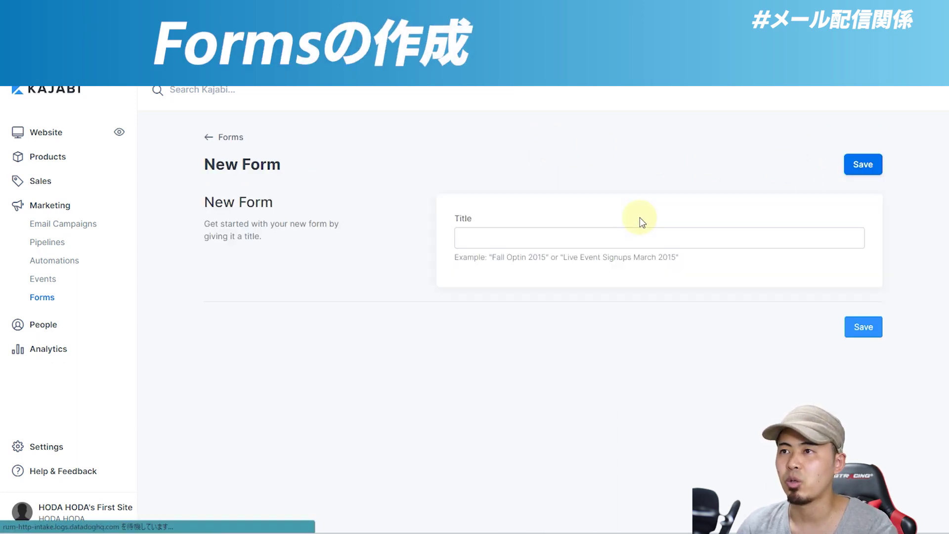
left_click(548, 230)
type("おと")
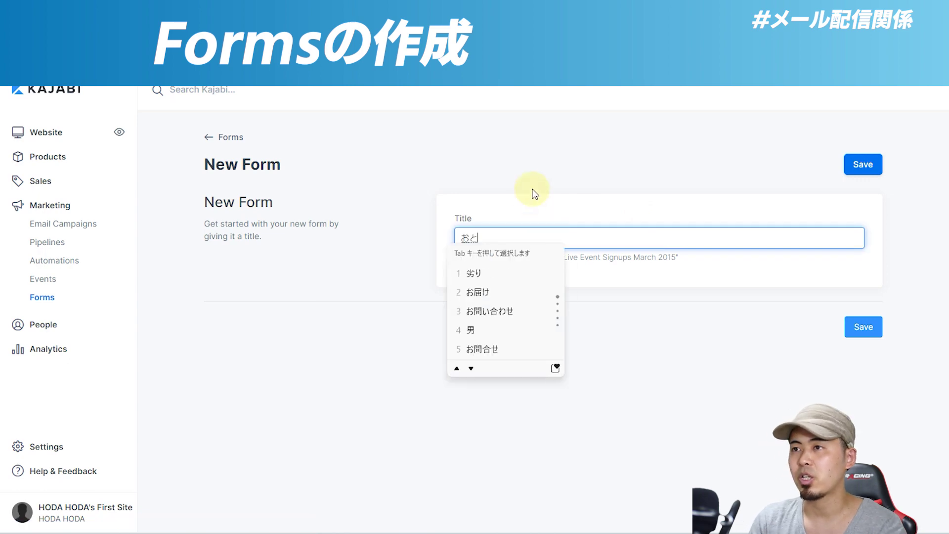
type("いあわせ")
key("Return")
key("Return")
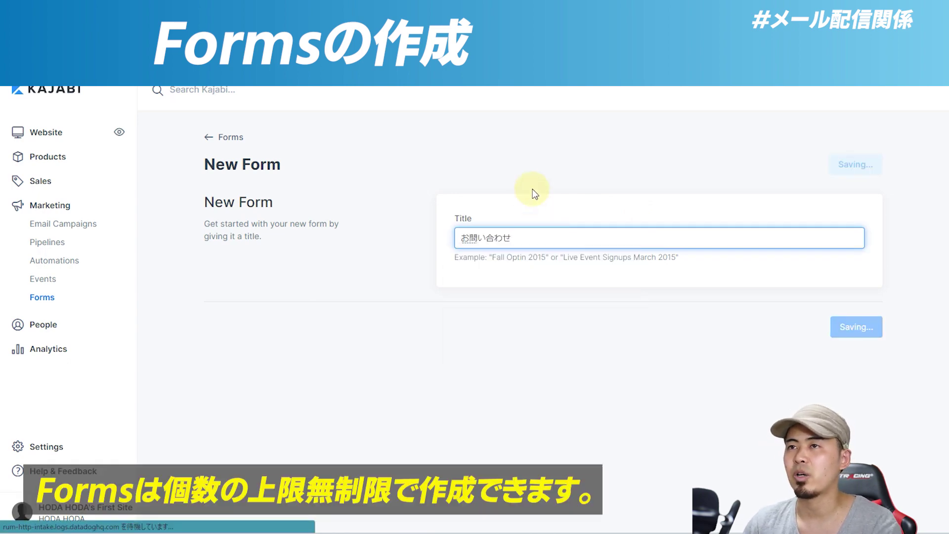
Choose Single Opt-In in the form's opt-in settings
scroll(405, 272, "down", 2)
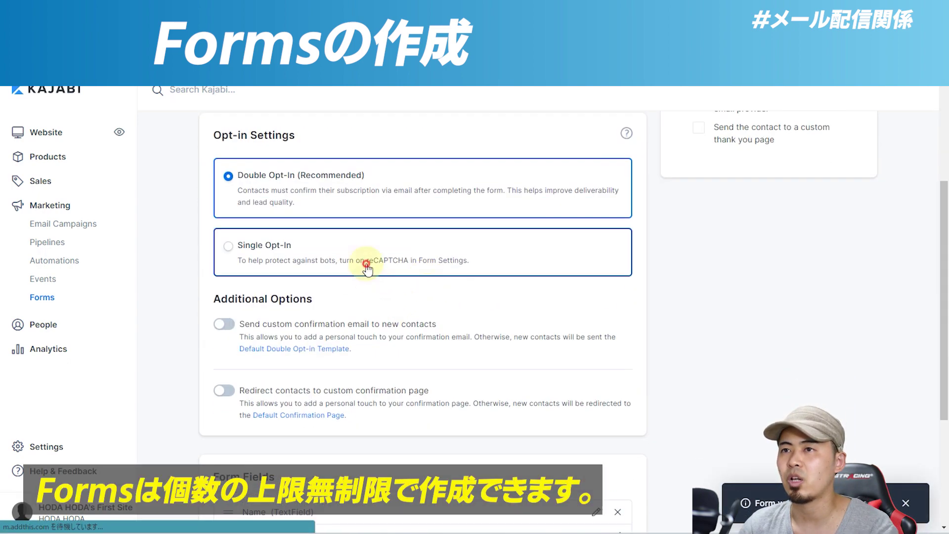
left_click(382, 259)
Rename the form's Name field as 名前 and save the field
scroll(316, 346, "down", 2)
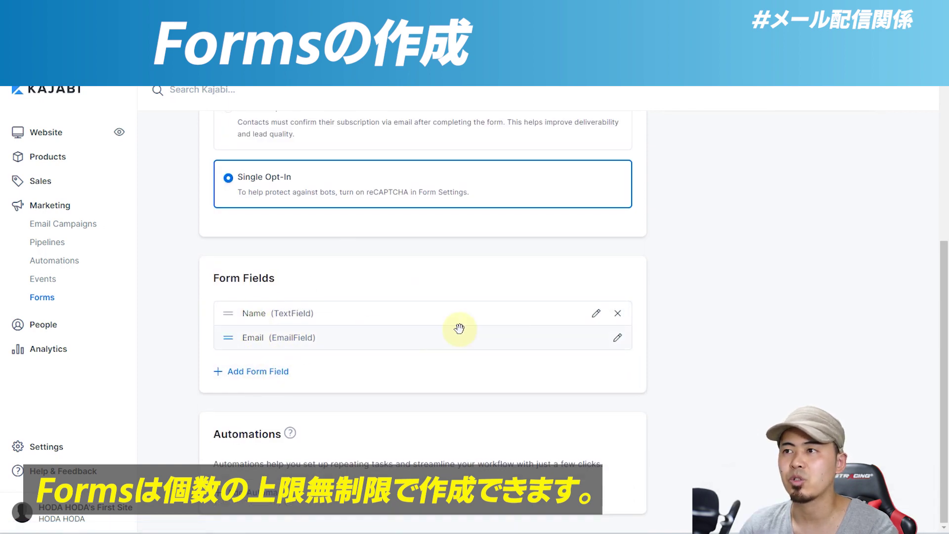
left_click(596, 313)
double_click(417, 219)
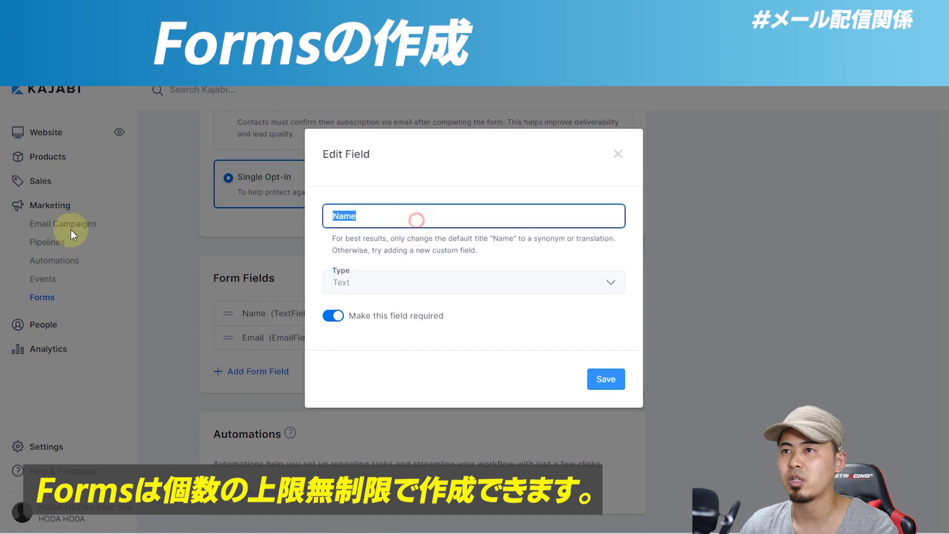
type("名前")
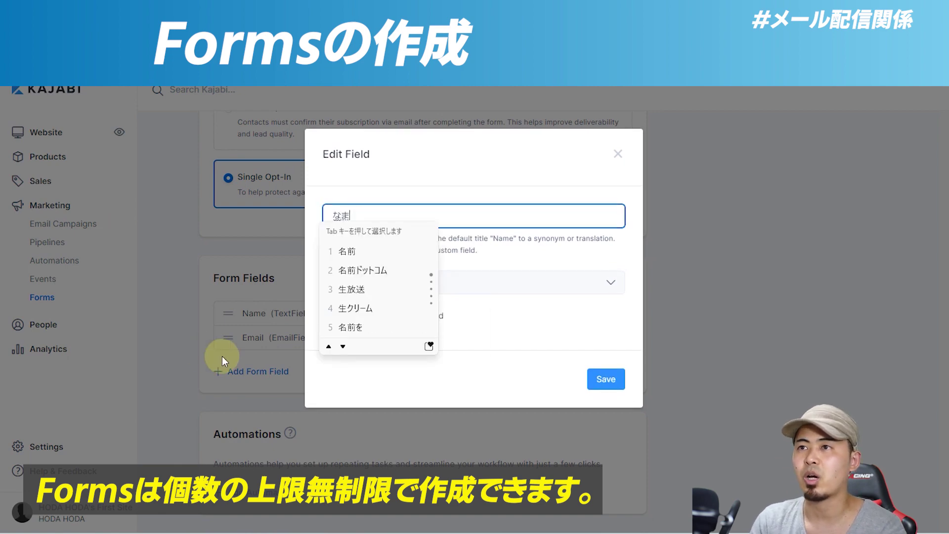
key("Return")
key("Return")
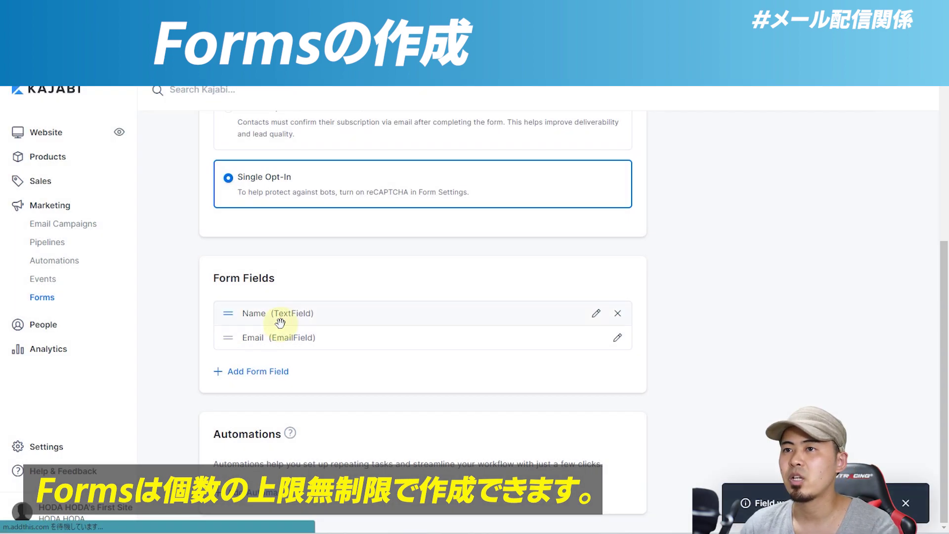
Create a required text area field titled 内容 on the form and save it
scroll(428, 282, "down", 8)
left_click(316, 376)
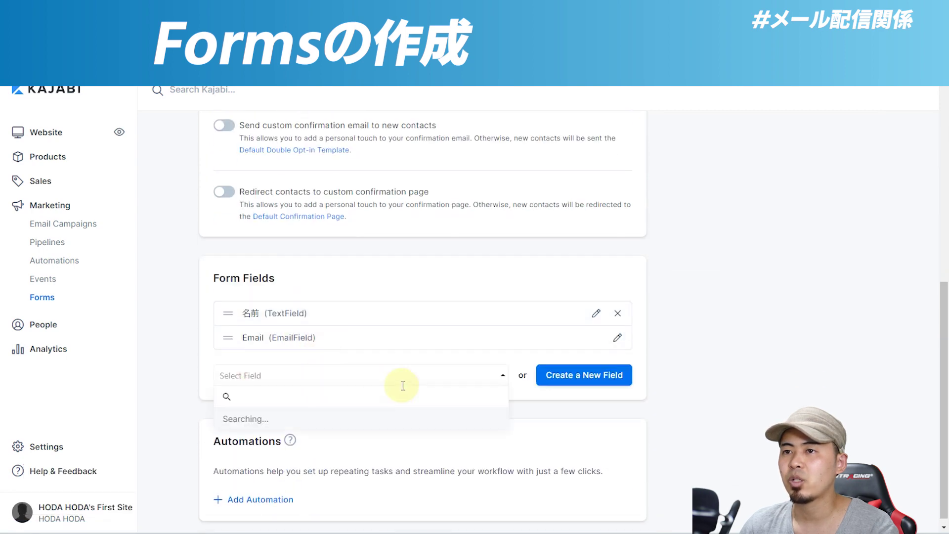
left_click(586, 384)
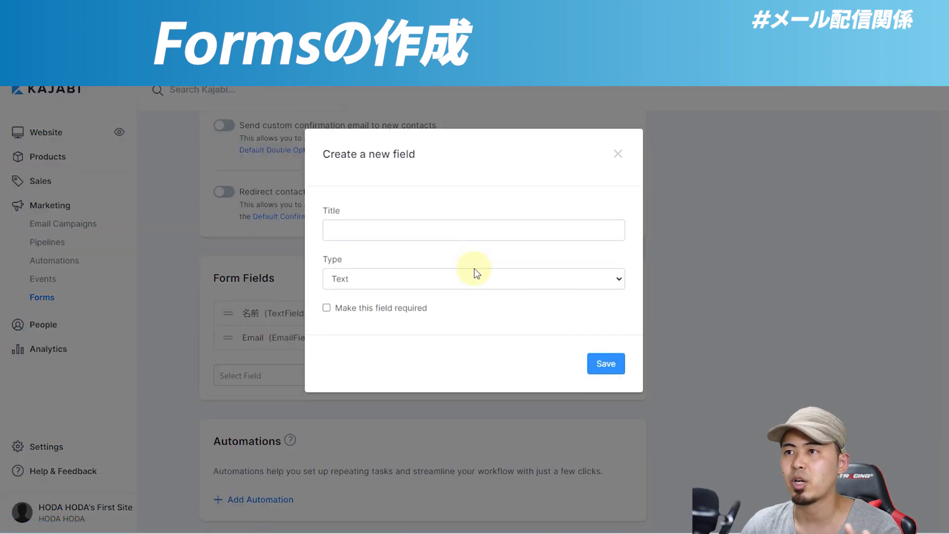
left_click(475, 272)
left_click(366, 329)
left_click(460, 228)
type("naiyou")
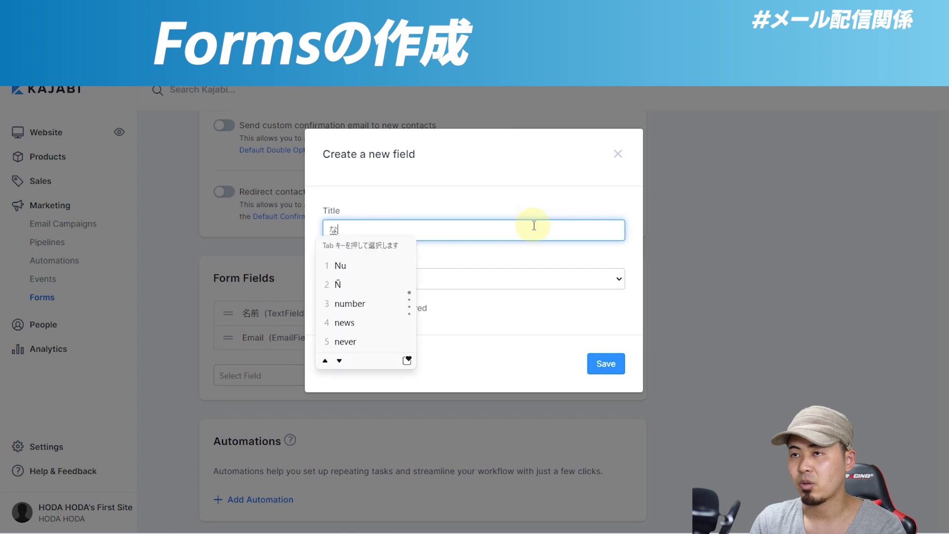
key("space")
left_click(395, 309)
left_click(606, 363)
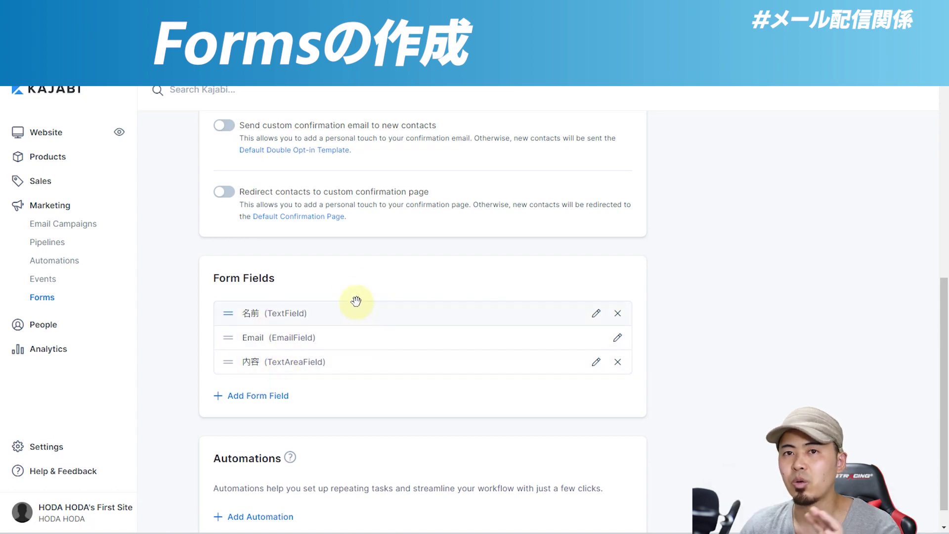
Save the お問い合わせ form, preview it and return to its details page
scroll(420, 267, "up", 8)
left_click(870, 159)
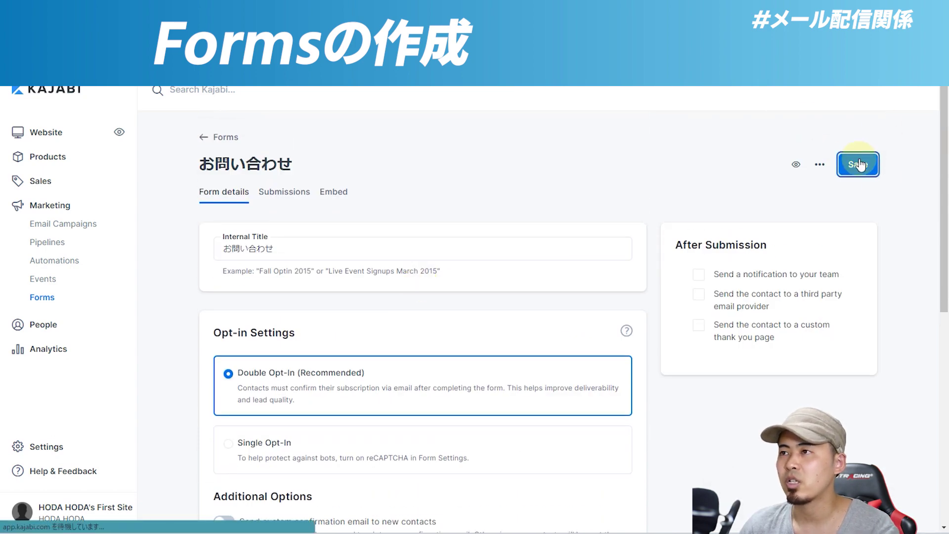
left_click(796, 161)
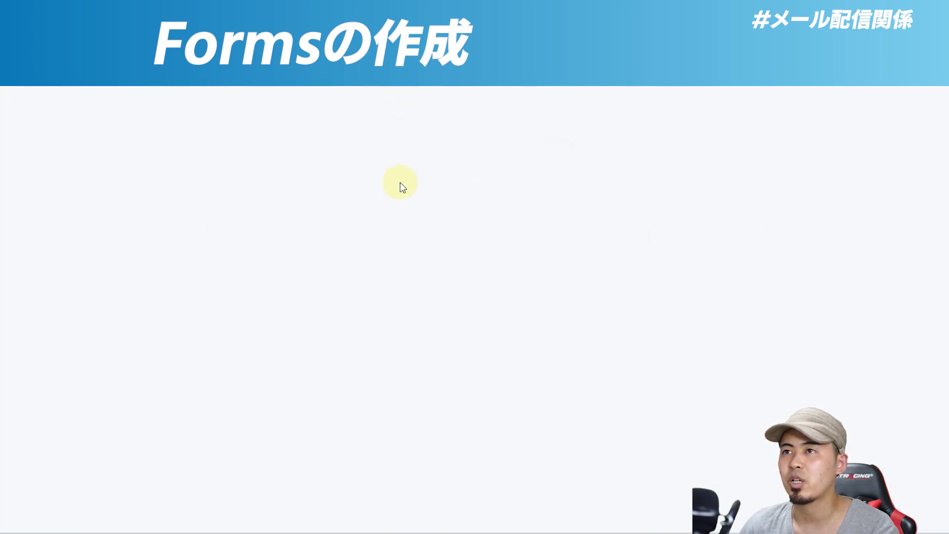
key("ctrl+w")
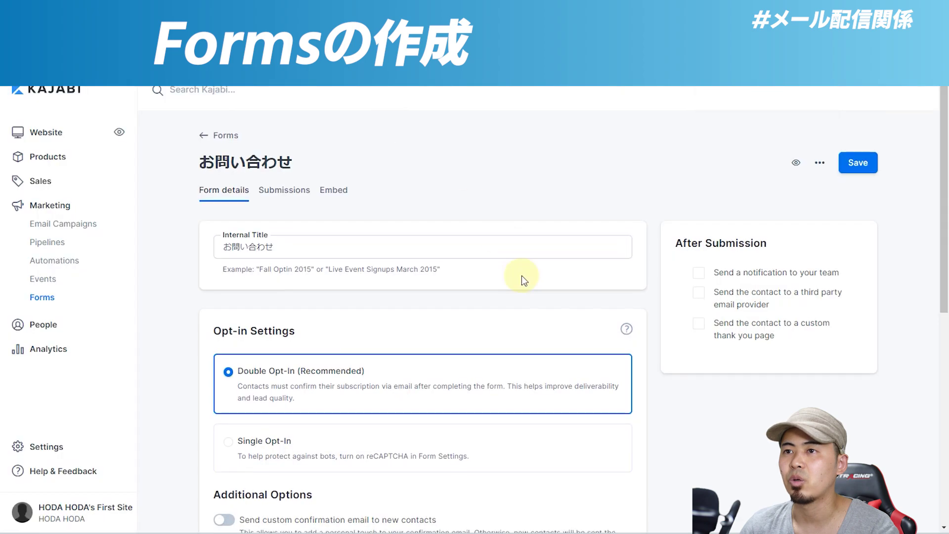
Start a new automation for submission of the お問い合わせ form and try the Send an email and Grant an offer actions
scroll(521, 275, "down", 8)
left_click(240, 492)
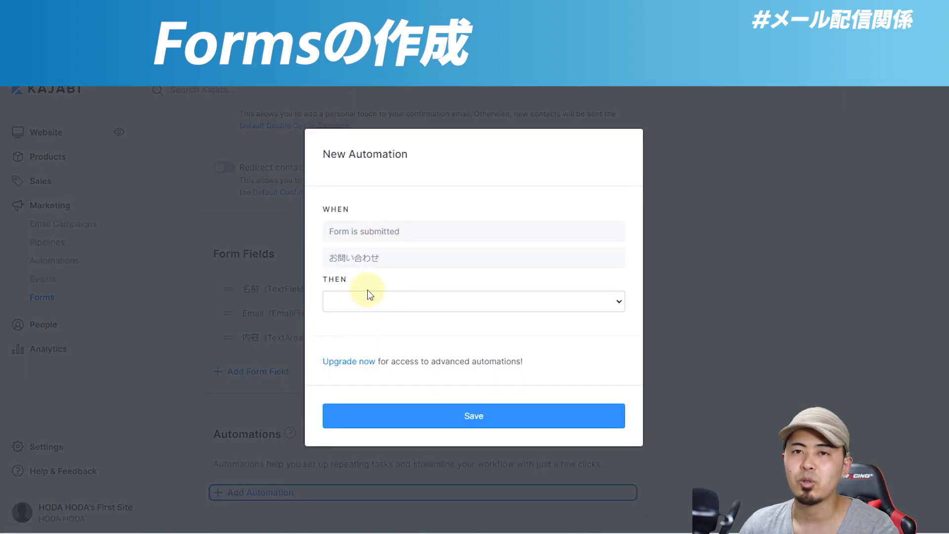
left_click(388, 300)
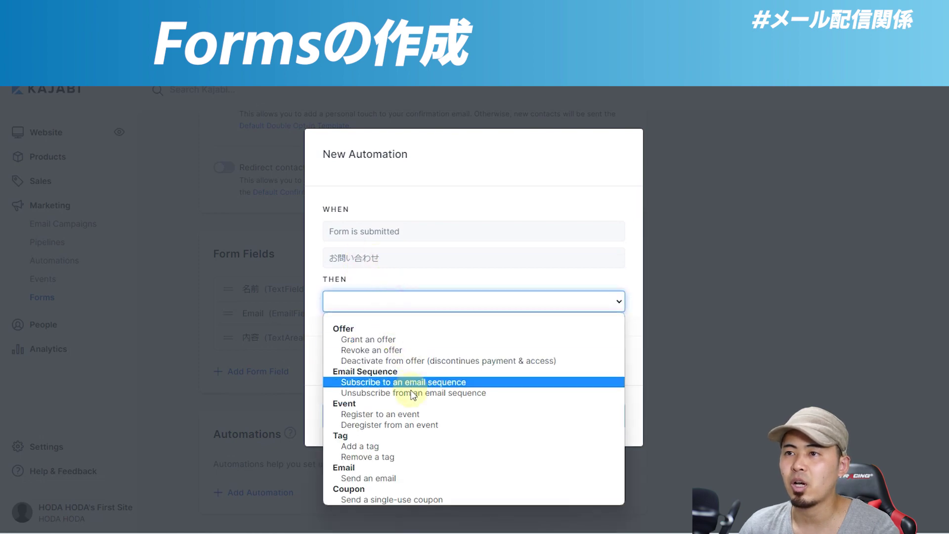
left_click(398, 478)
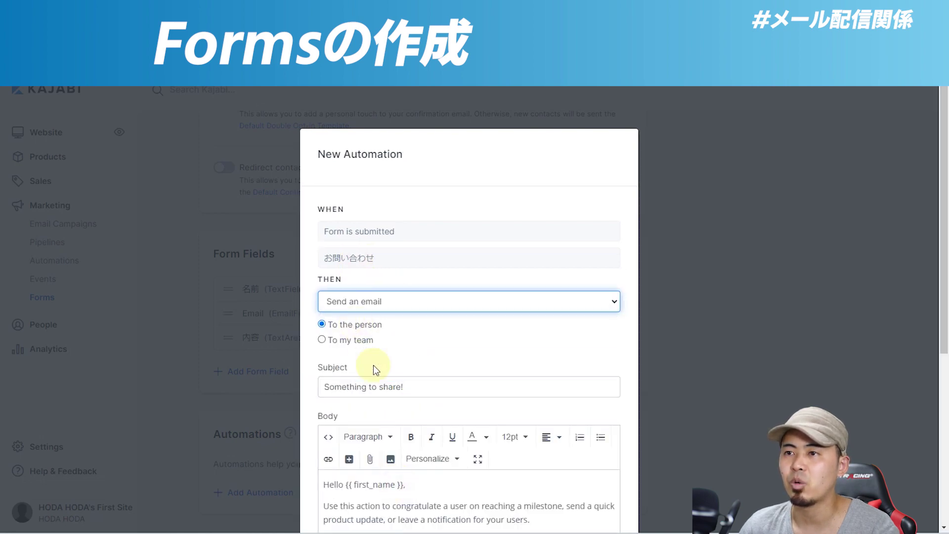
left_click(374, 303)
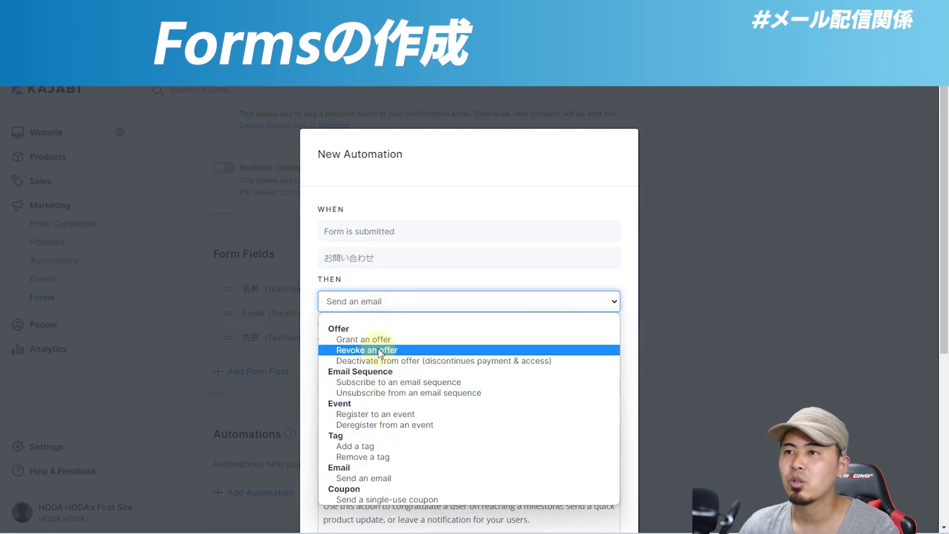
left_click(380, 339)
Set the automation's action to add a tag, create the tag お問い合わせ for it, and save the automation
left_click(375, 306)
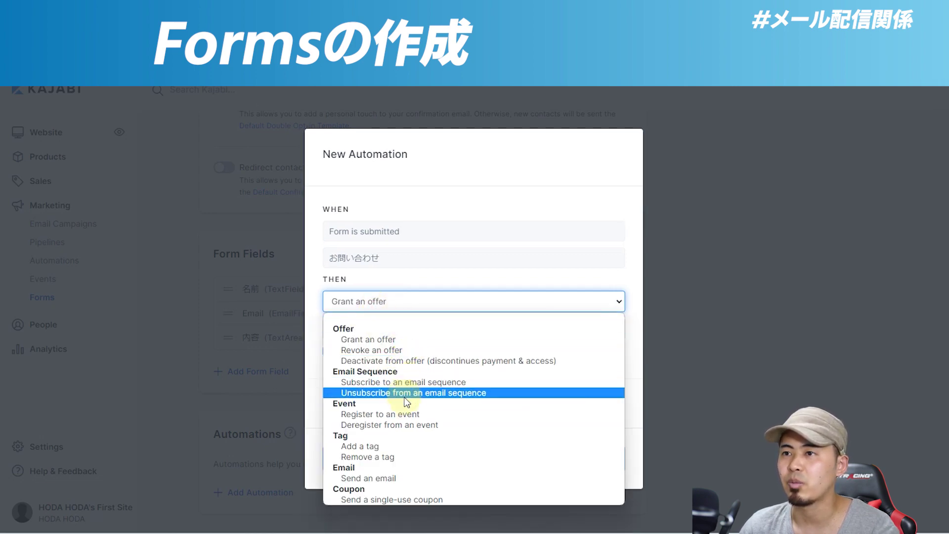
left_click(375, 446)
left_click(374, 340)
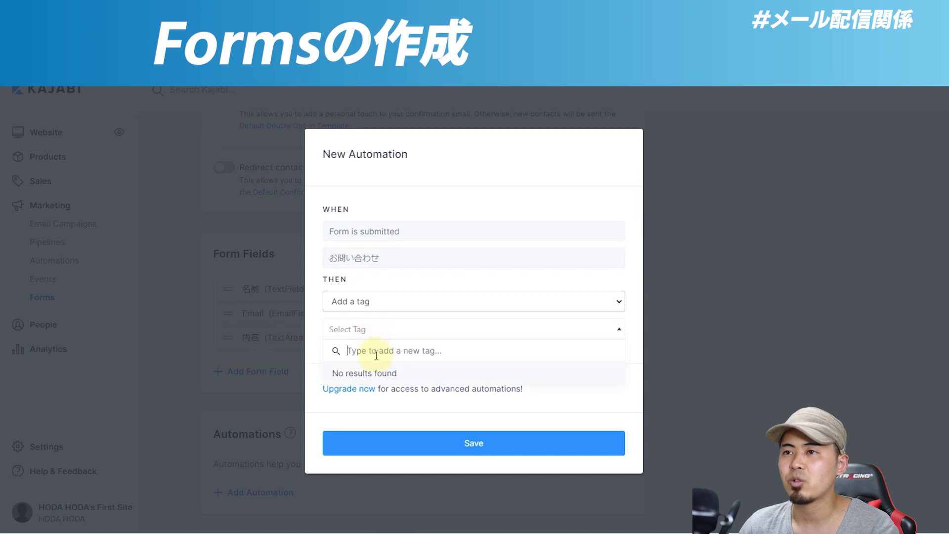
type("お問い合わせ")
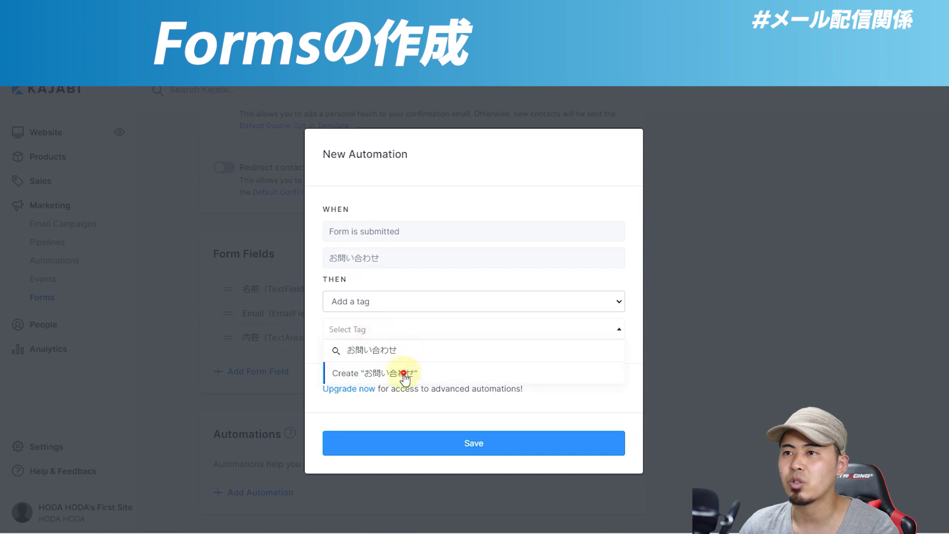
left_click(404, 376)
left_click(389, 440)
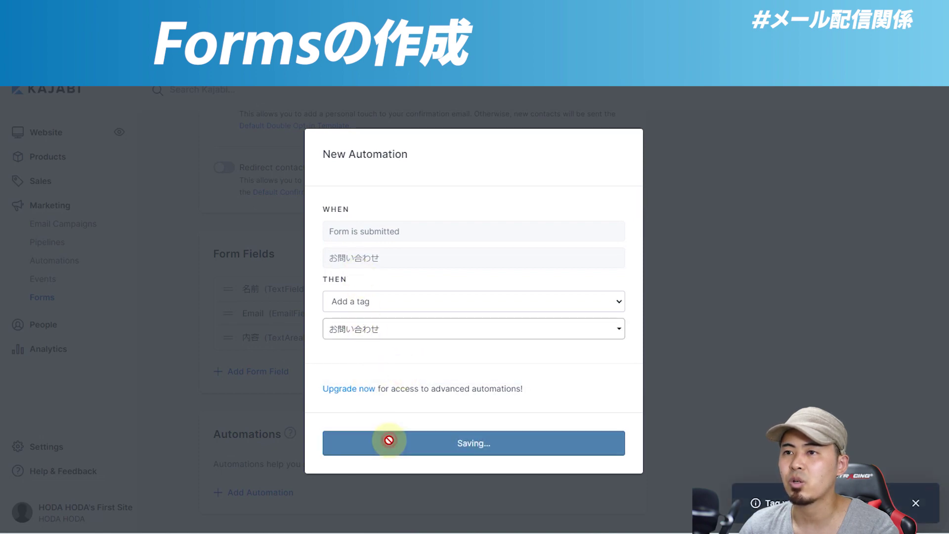
scroll(514, 306, "down", 1)
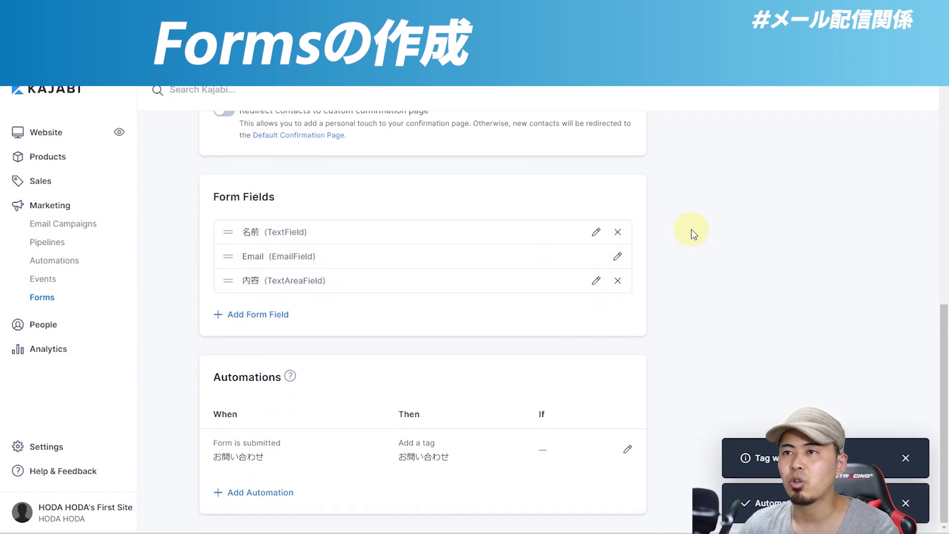
Try the team notification option in the form's after-submission settings, turn it off again and save the form
scroll(707, 237, "up", 9)
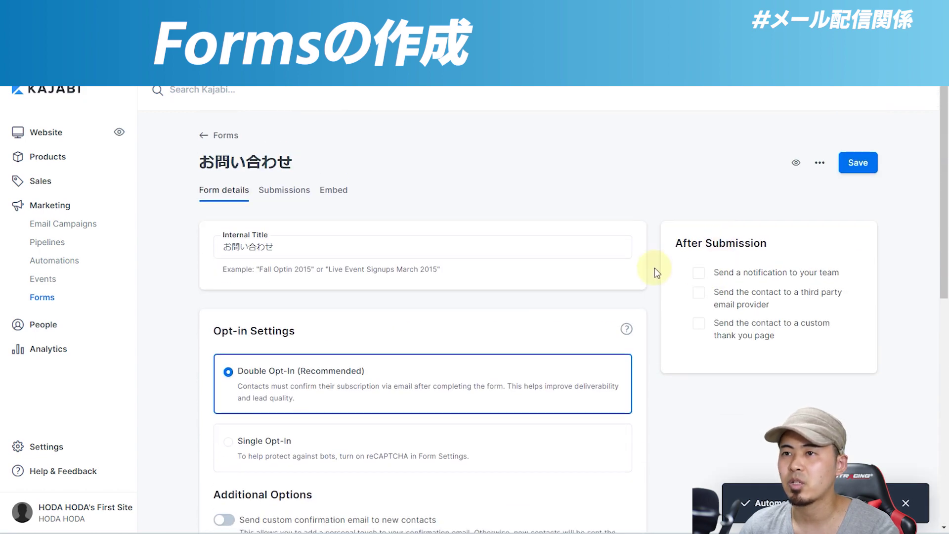
left_click(699, 274)
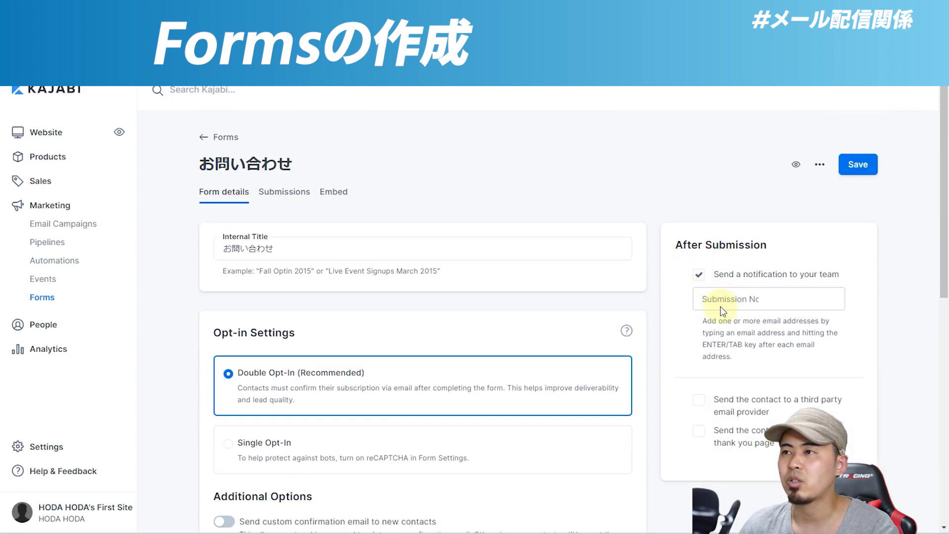
left_click(700, 277)
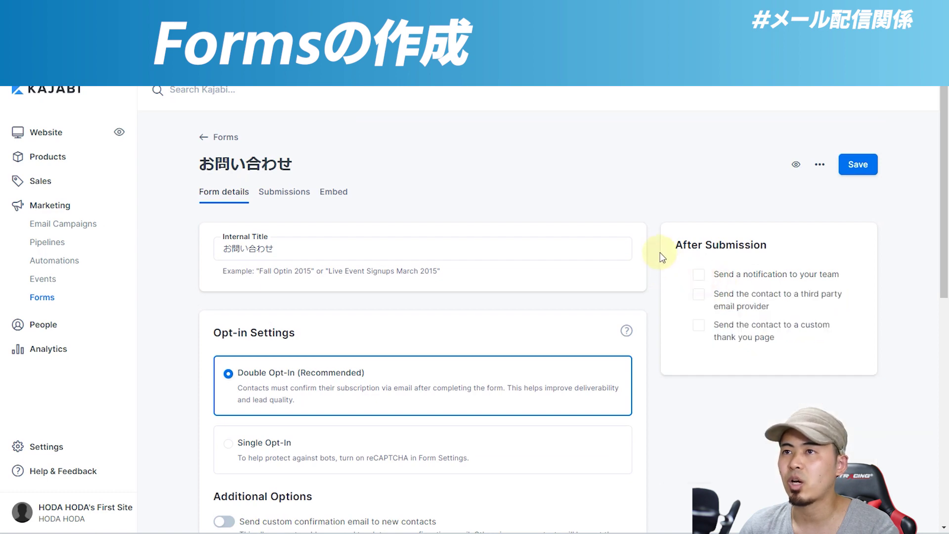
left_click(850, 173)
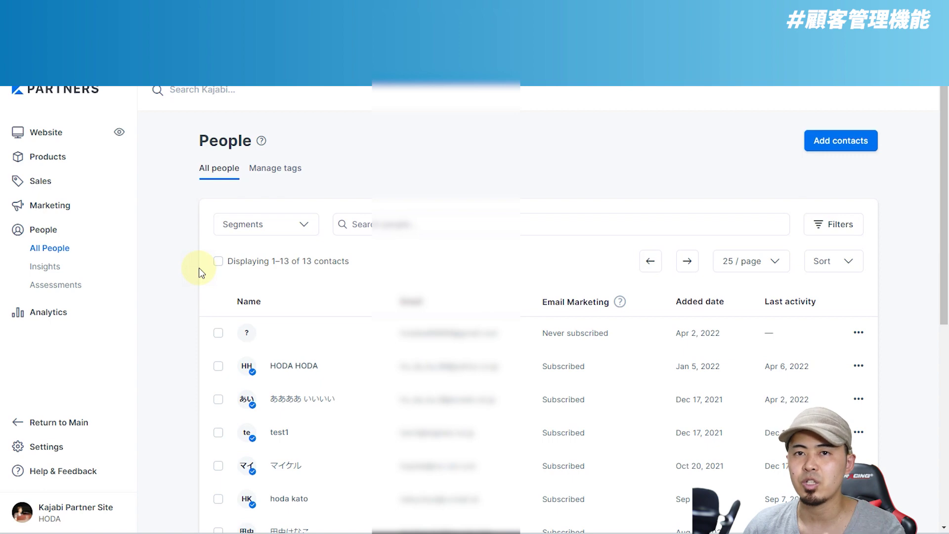
Look through the People list, preview the fifth listed contact's summary and open that contact's full profile
scroll(199, 268, "down", 2)
scroll(199, 270, "up", 2)
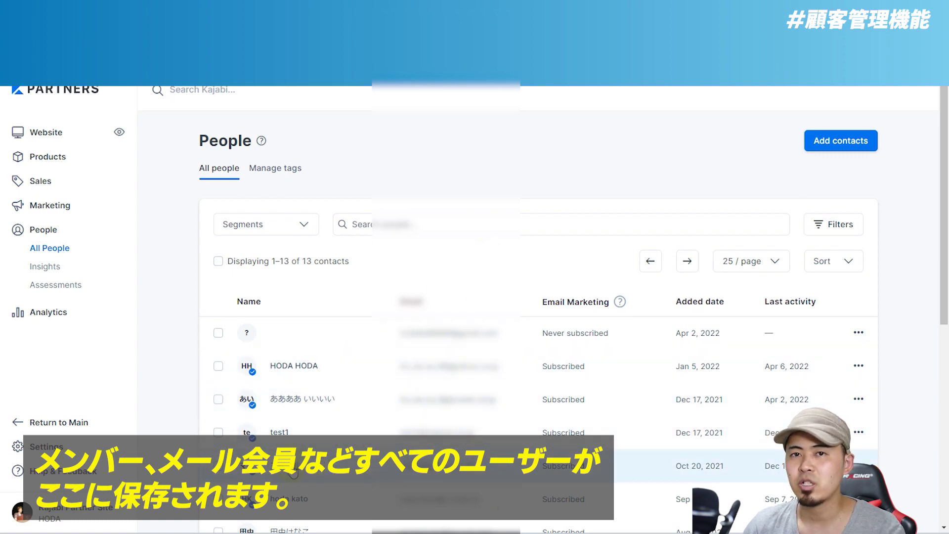
left_click(294, 473)
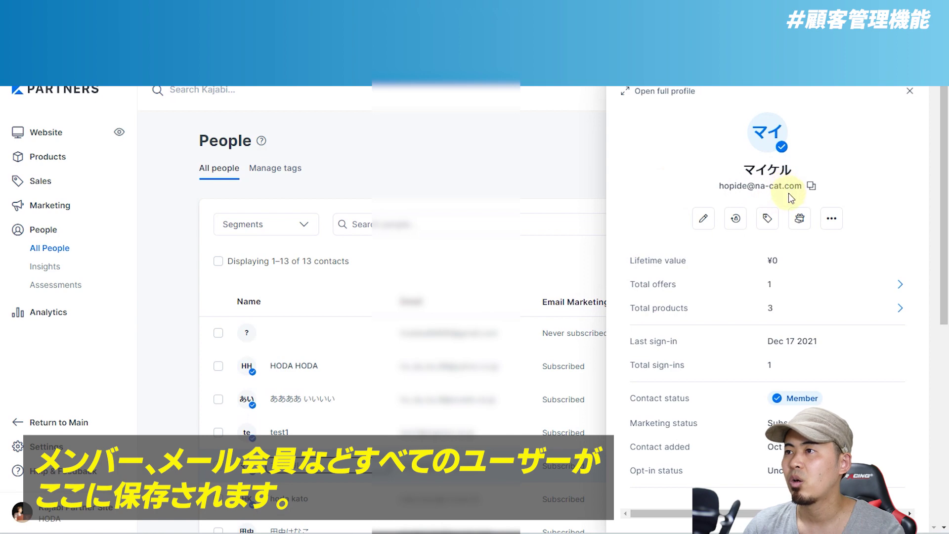
scroll(774, 359, "down", 2)
scroll(826, 382, "up", 2)
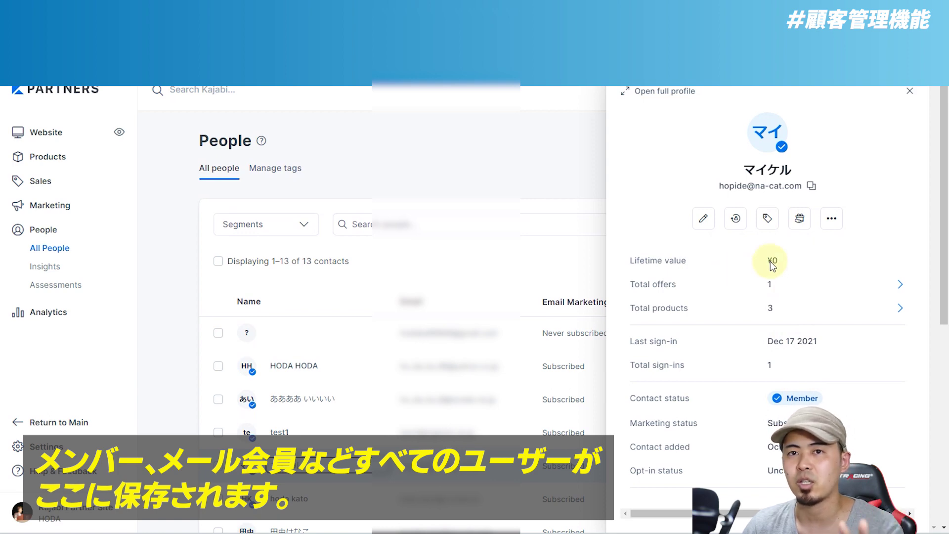
left_click(648, 94)
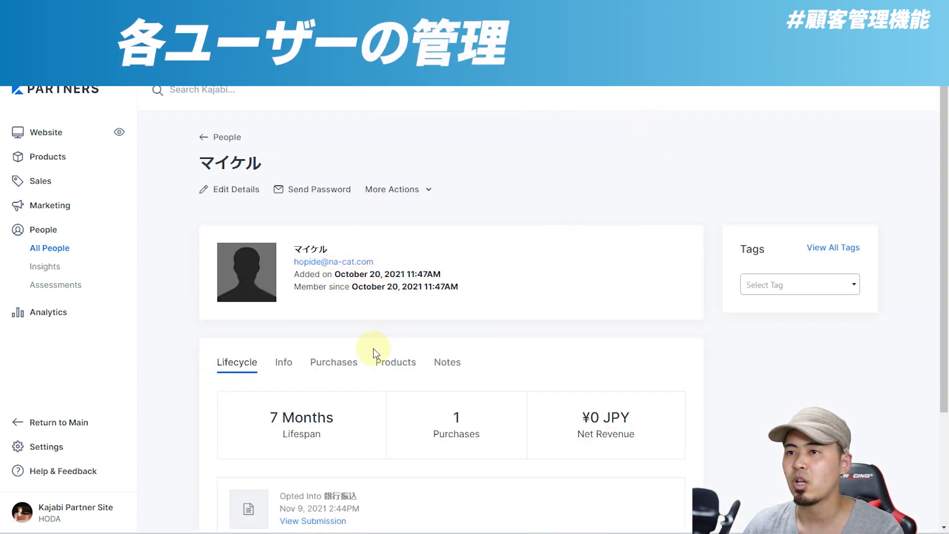
Examine the contact's lifecycle history, info, purchases and products on the profile page
scroll(285, 388, "down", 3)
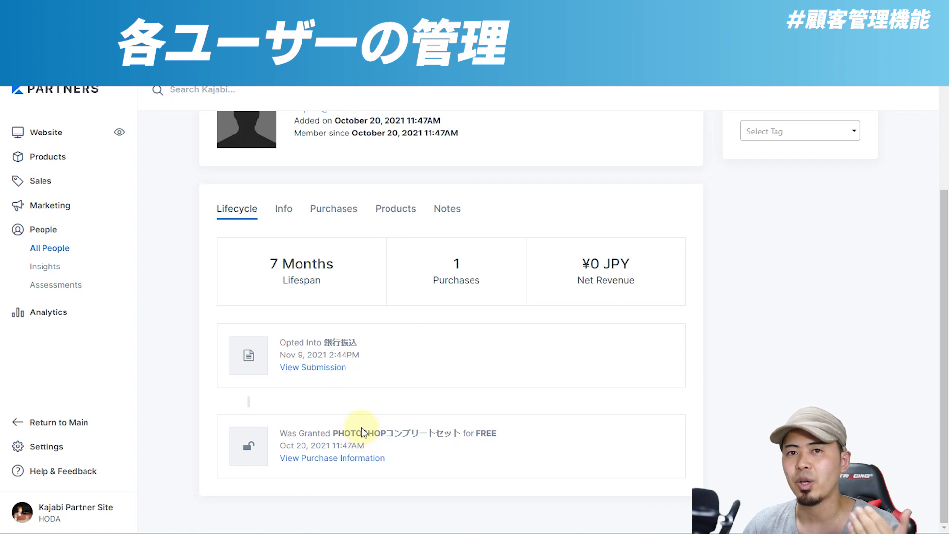
scroll(364, 419, "up", 2)
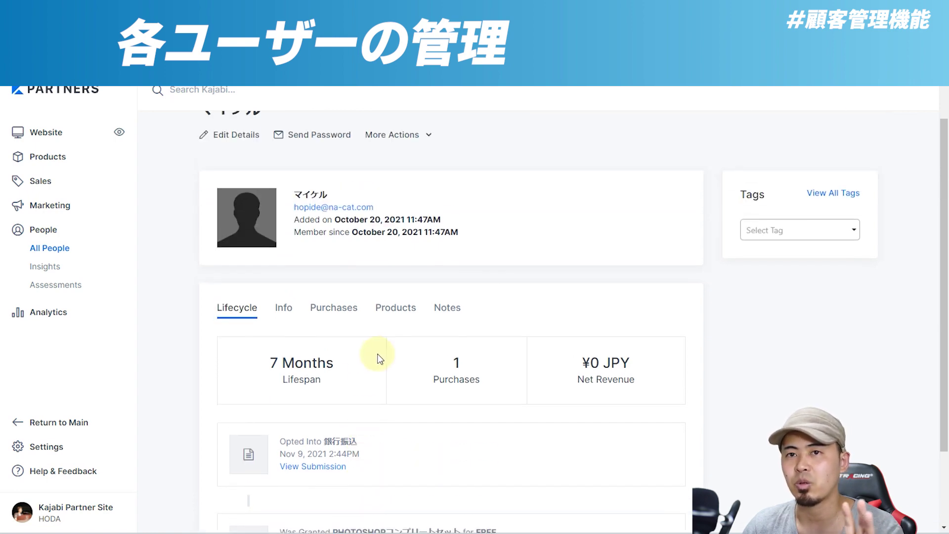
left_click(285, 311)
left_click(339, 311)
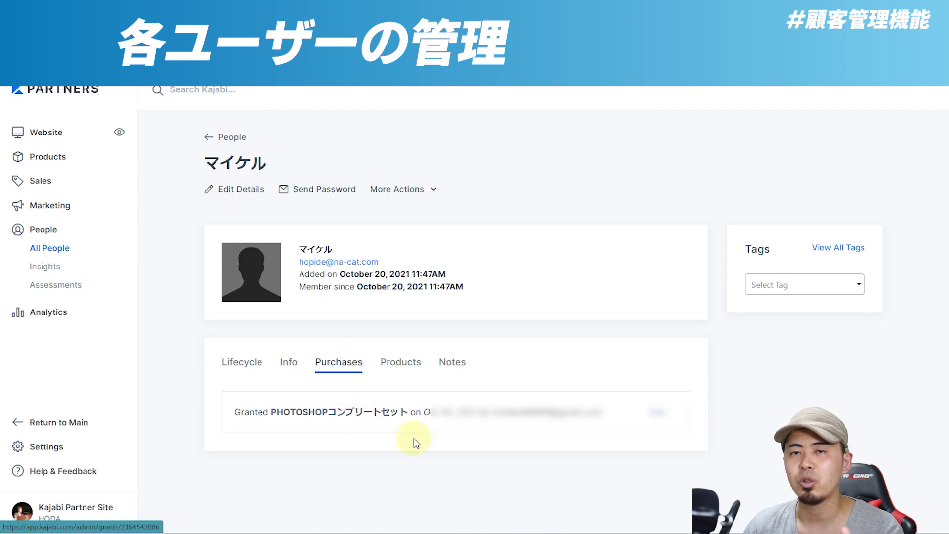
left_click(397, 362)
scroll(390, 316, "down", 1)
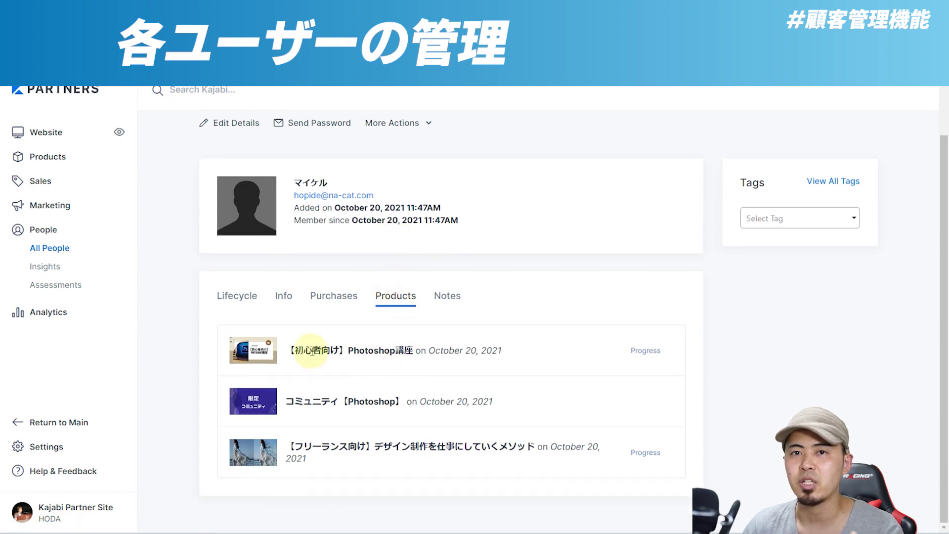
scroll(376, 352, "up", 1)
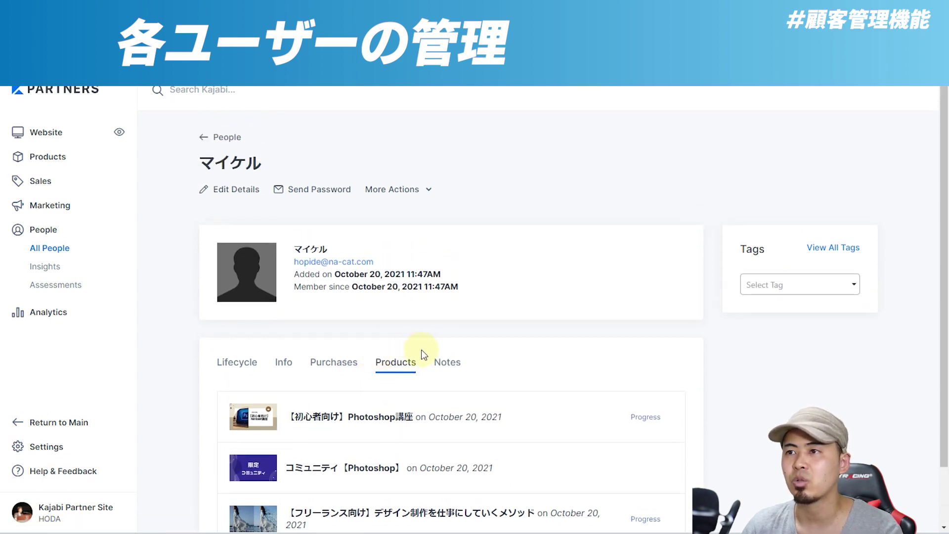
Add a note with the placeholder text あdsふぁsだfsdふぁsd to the contact's profile
left_click(444, 362)
scroll(430, 317, "down", 2)
left_click(329, 309)
type("adsfasdafsdf")
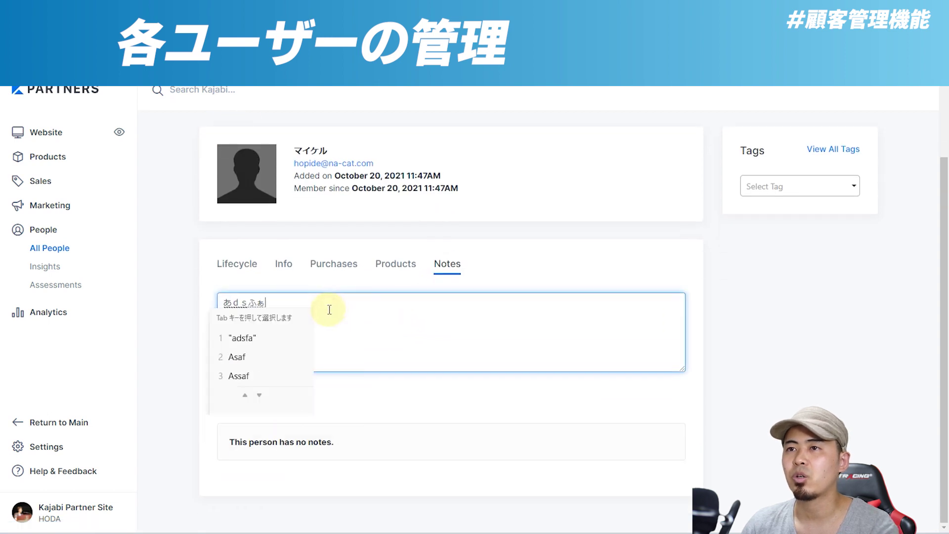
type("asd")
key("Return")
left_click(245, 394)
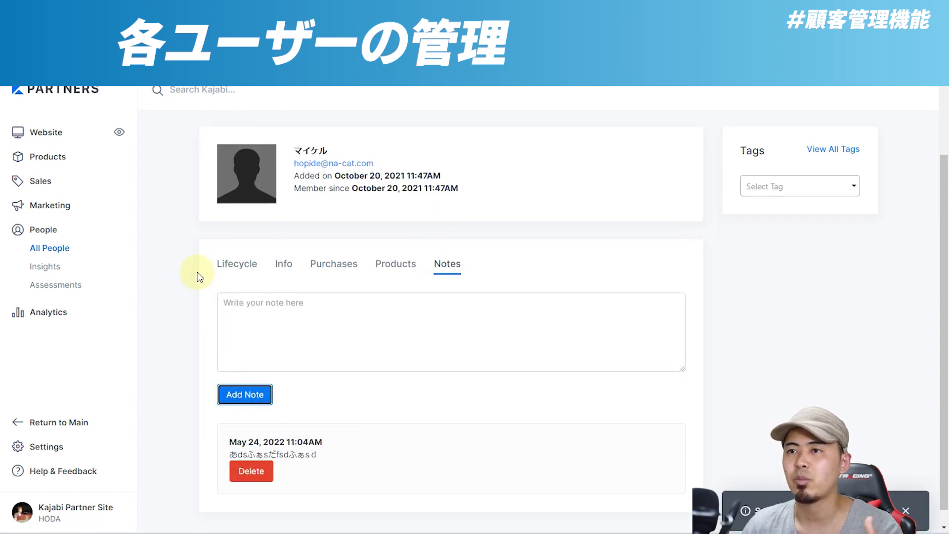
Review the additional actions available for the contact, such as granting offers or changing the password
scroll(423, 297, "up", 2)
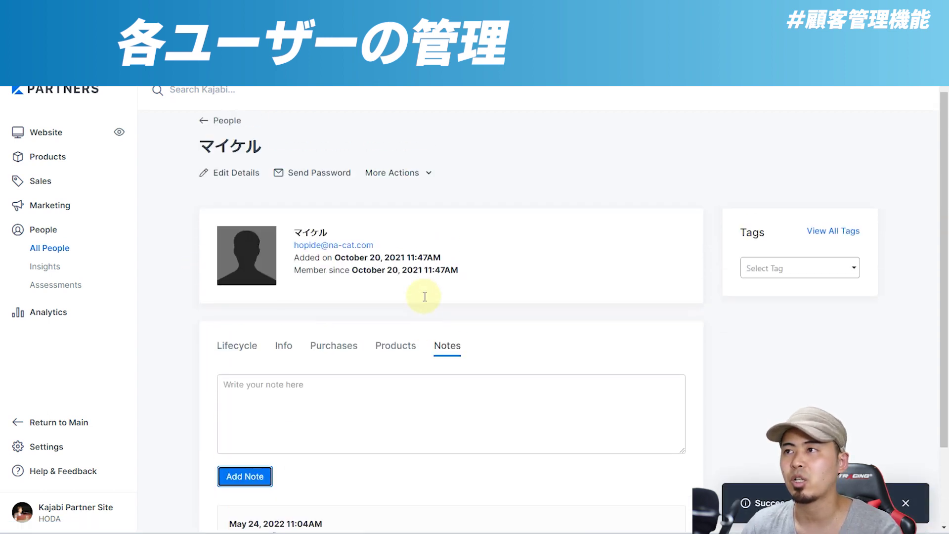
left_click(424, 190)
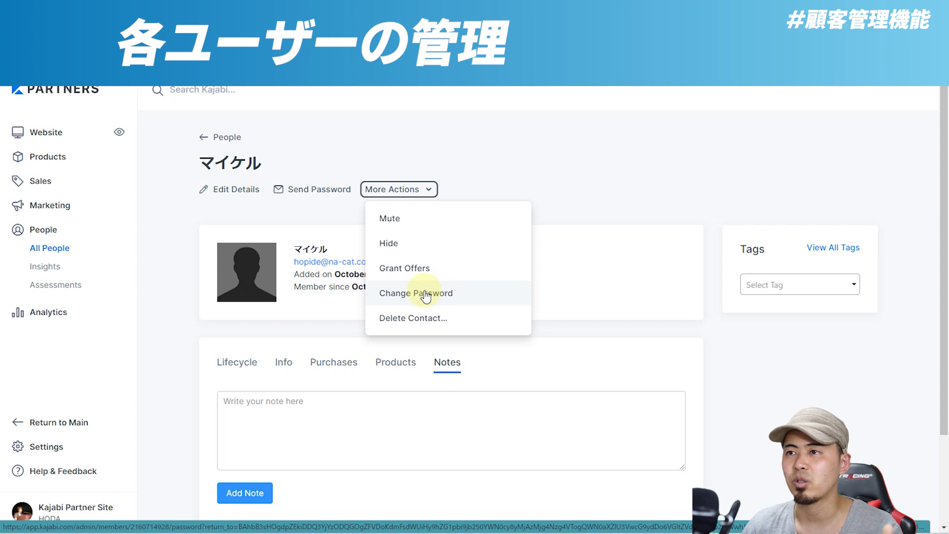
left_click(530, 174)
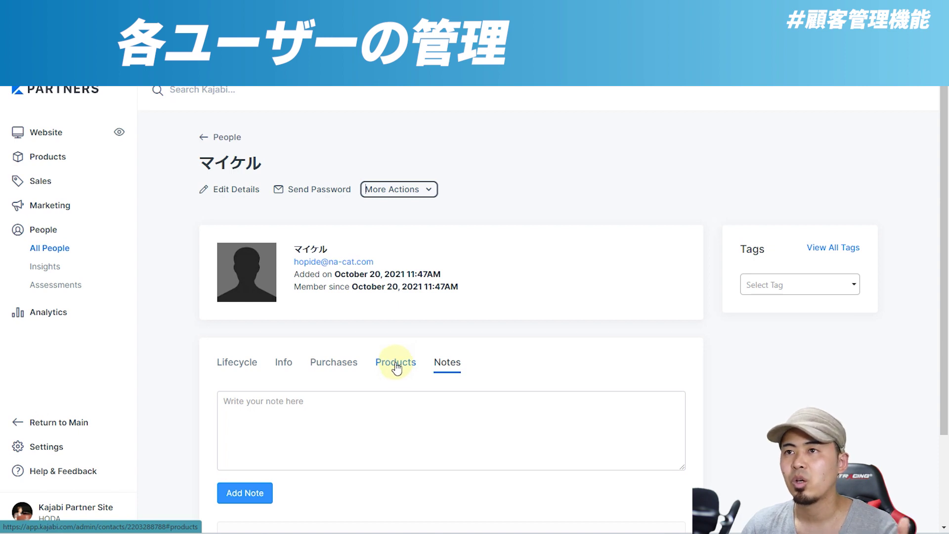
Assign the tag ミニコース to the contact and remove it again
left_click(801, 285)
left_click(790, 350)
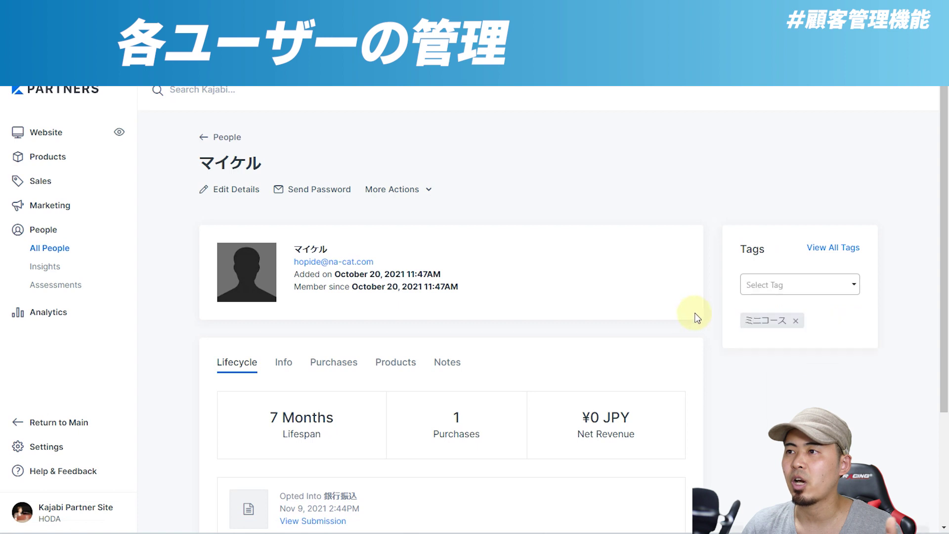
left_click(795, 320)
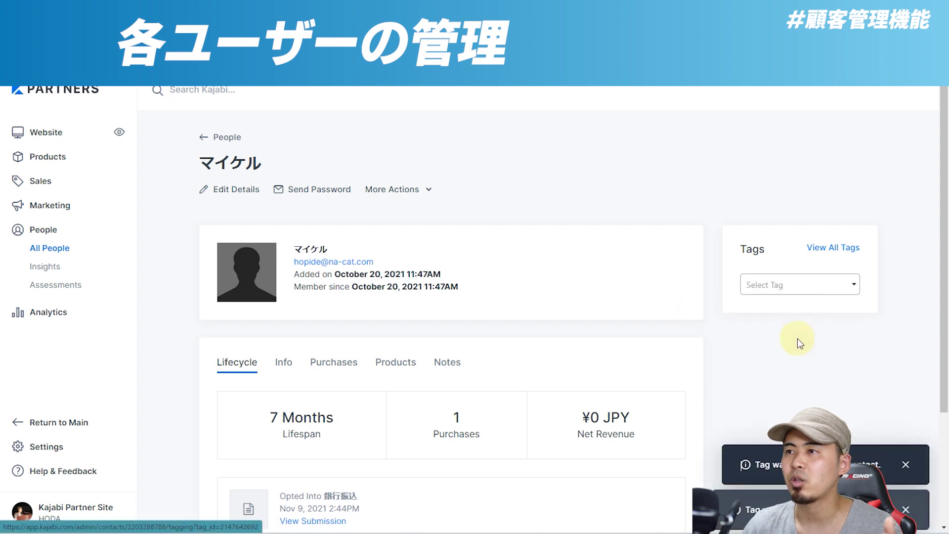
Return to the People list, filter it by Offers, Owns, 入門編（ミニコース）(特典付き) 1, and clear the filter
left_click(222, 139)
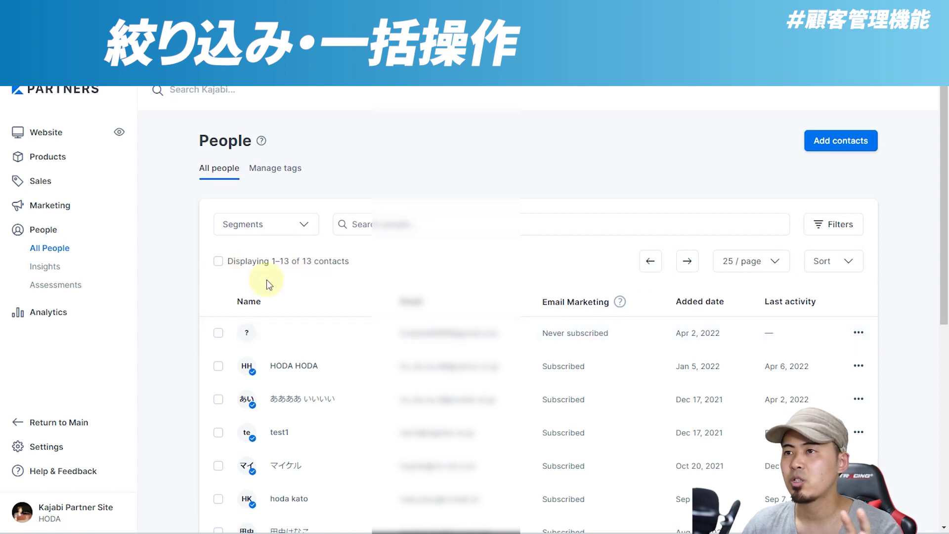
left_click(835, 224)
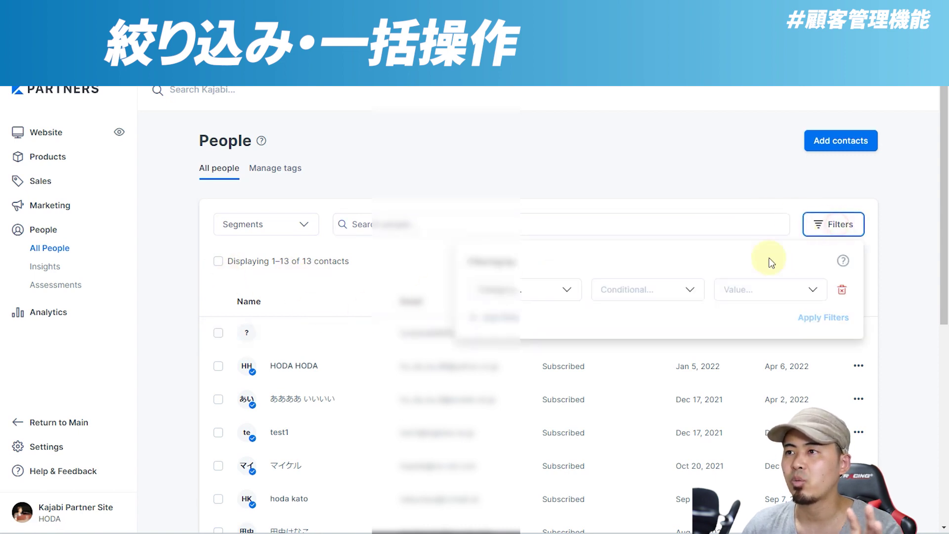
left_click(556, 302)
left_click_drag(577, 339, 574, 475)
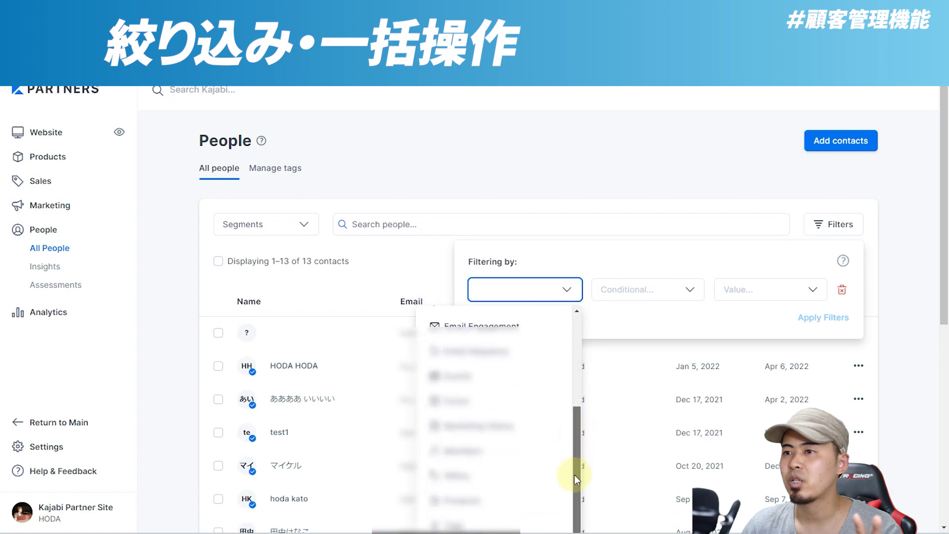
left_click(533, 495)
left_click(676, 288)
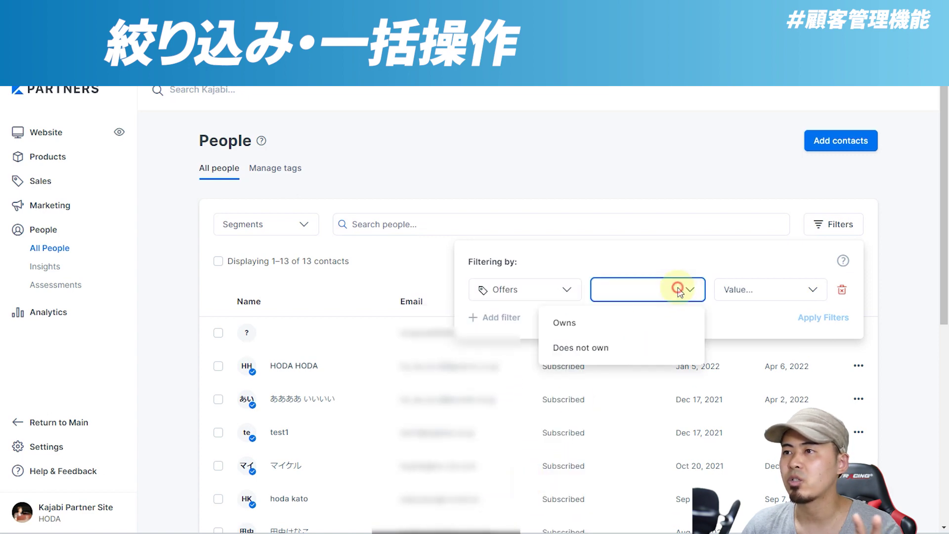
left_click(636, 334)
left_click(737, 291)
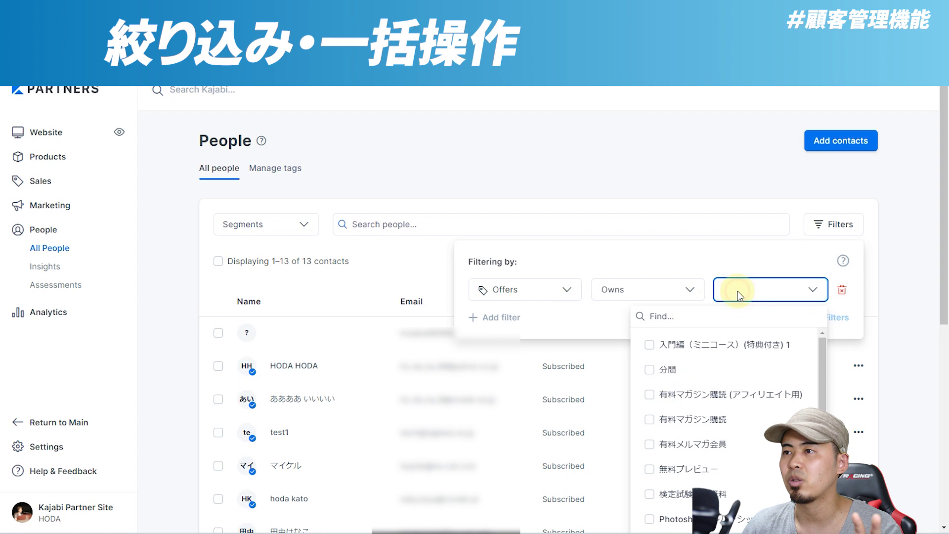
left_click(671, 346)
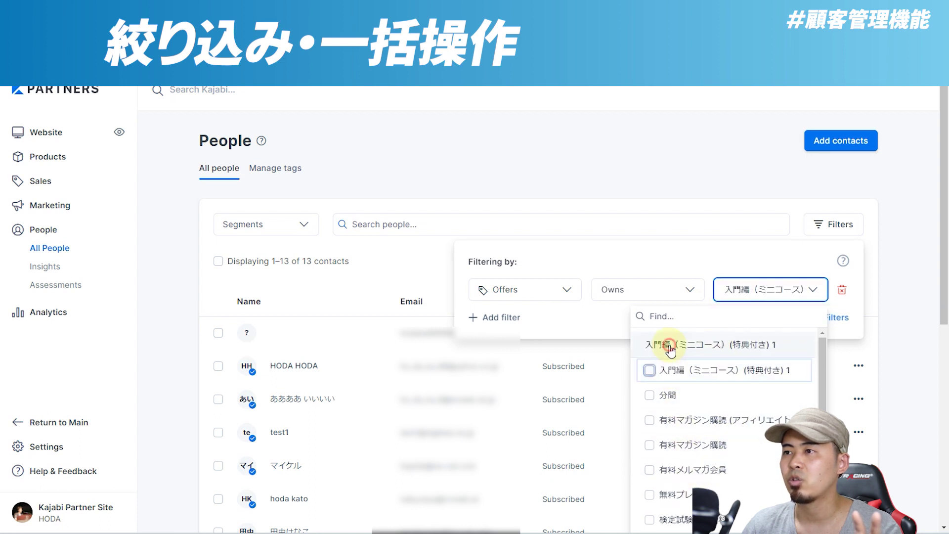
left_click(784, 261)
left_click(840, 317)
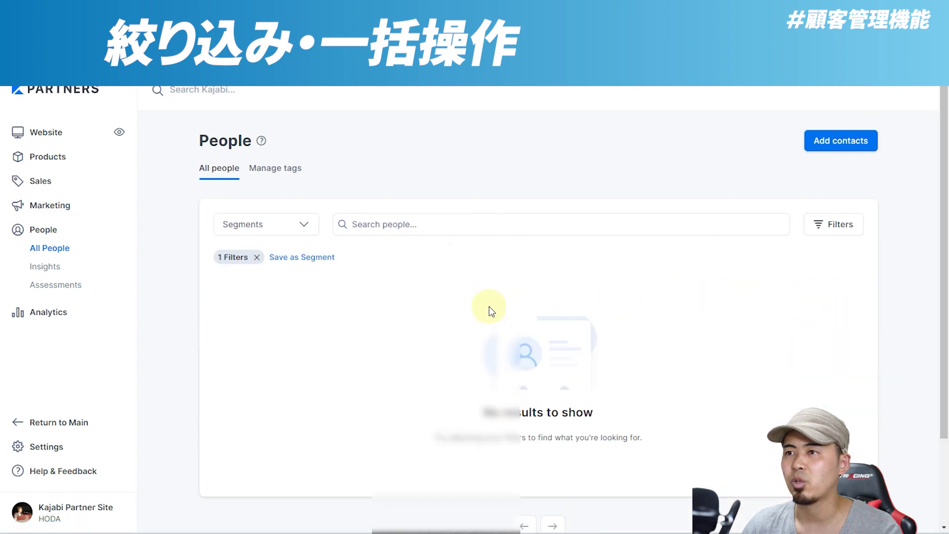
left_click(256, 257)
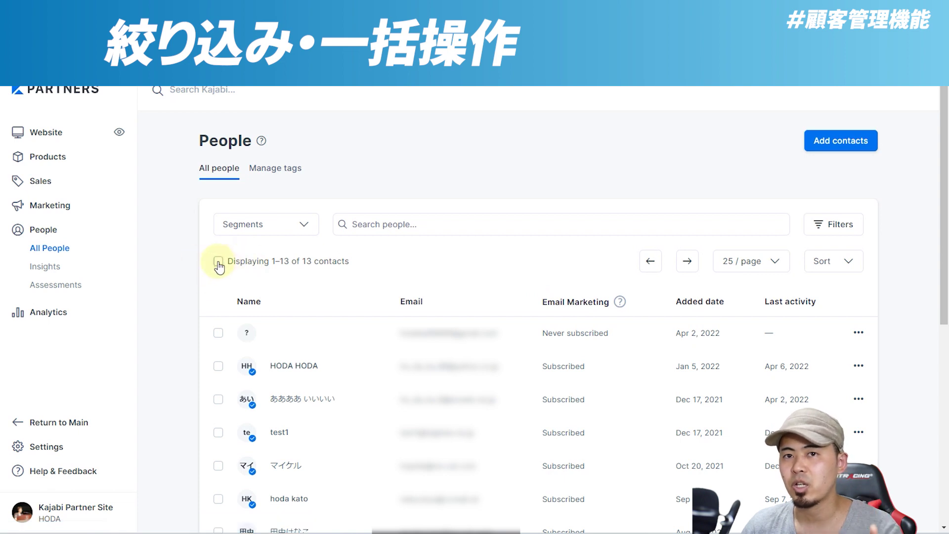
Select all contacts, review the available bulk actions from granting offers to deleting, and deselect the contacts
left_click(218, 262)
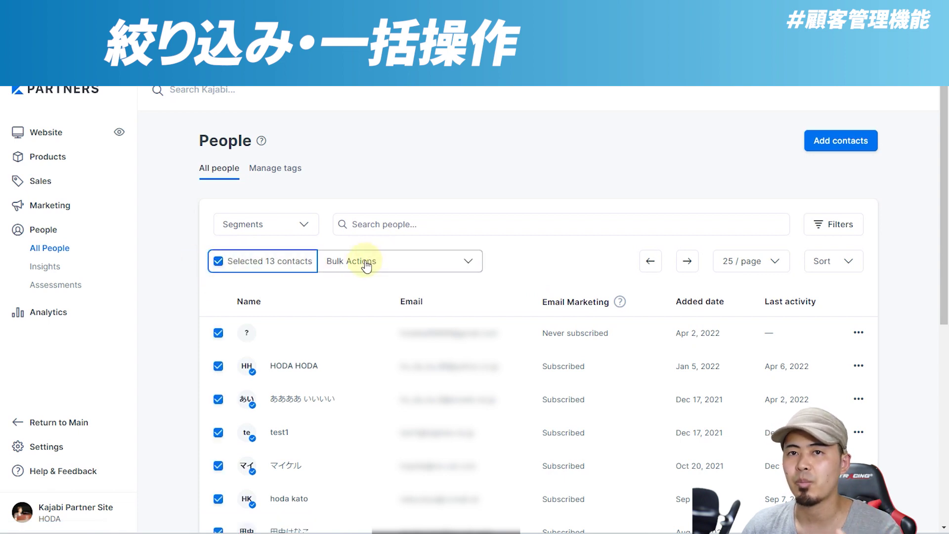
left_click(388, 259)
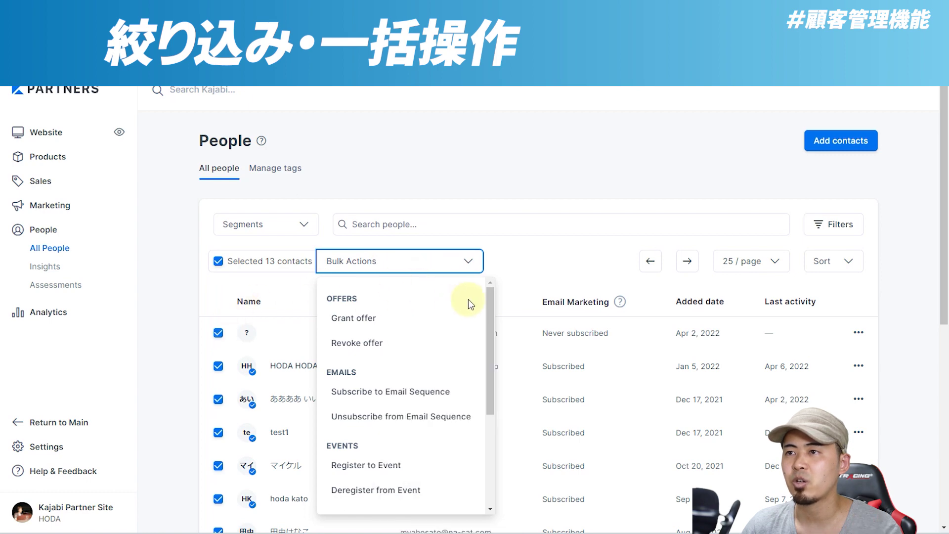
scroll(489, 301, "down", 1)
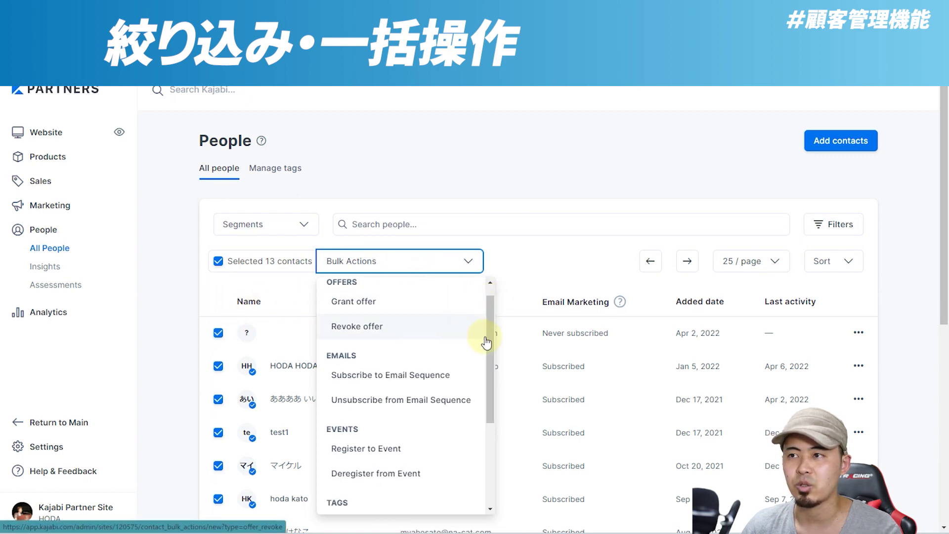
scroll(489, 346, "down", 2)
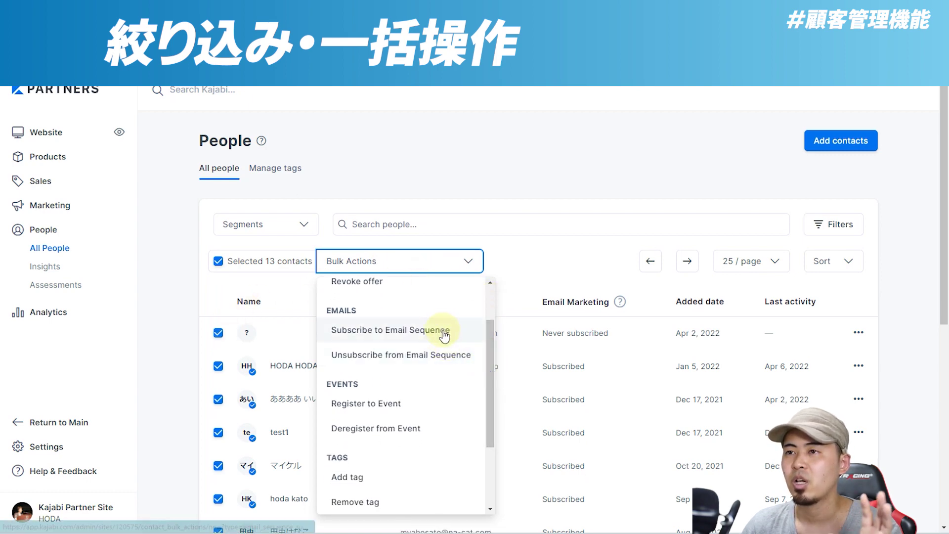
scroll(437, 366, "down", 3)
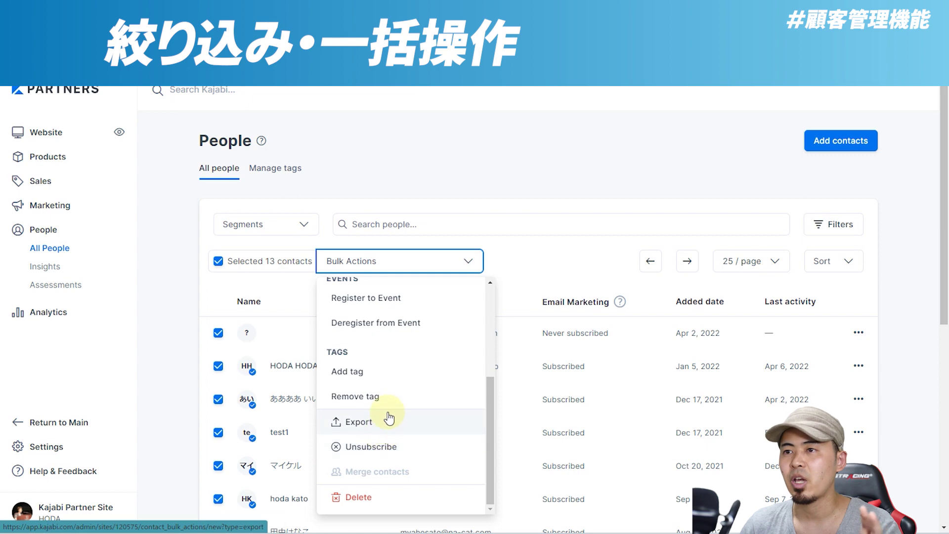
left_click(184, 281)
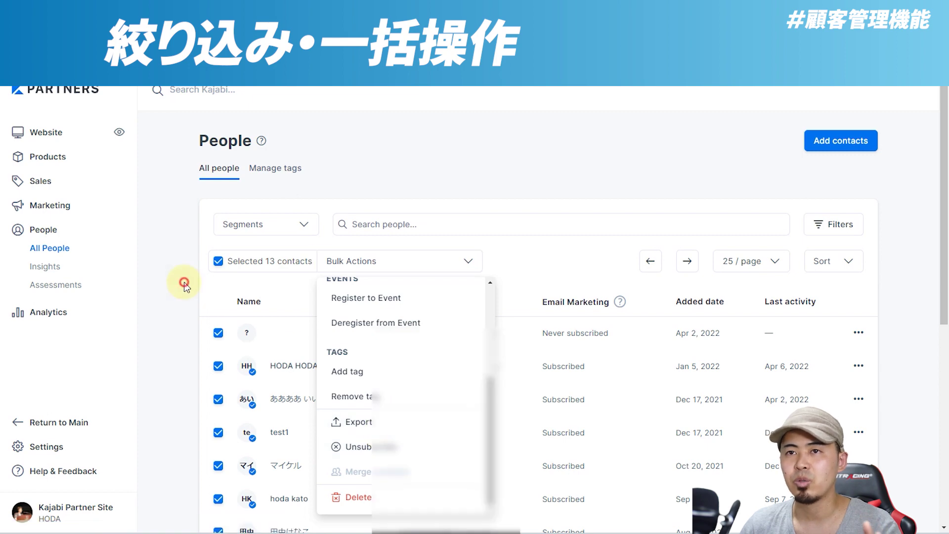
left_click(218, 261)
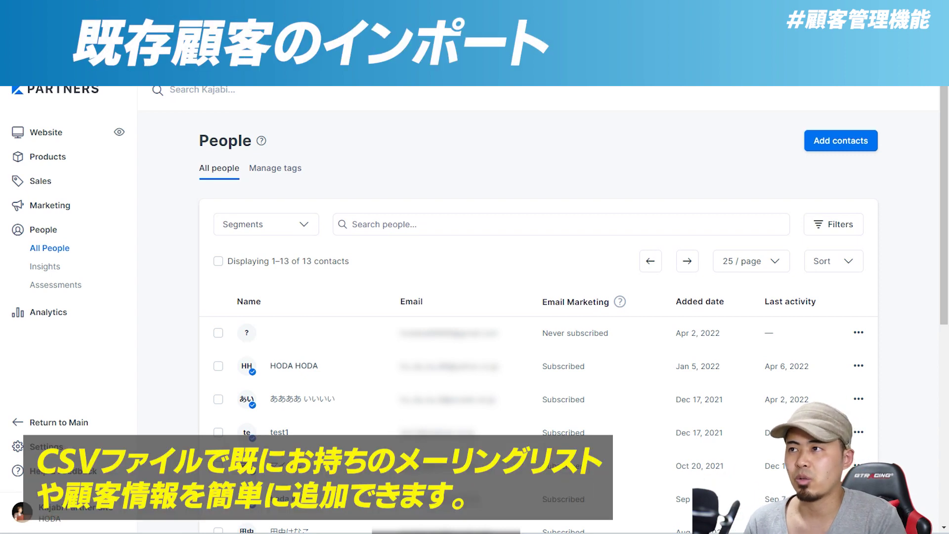
Open the contact import page for CSV files, review its upload and copy/paste options, and exit the import
left_click(845, 140)
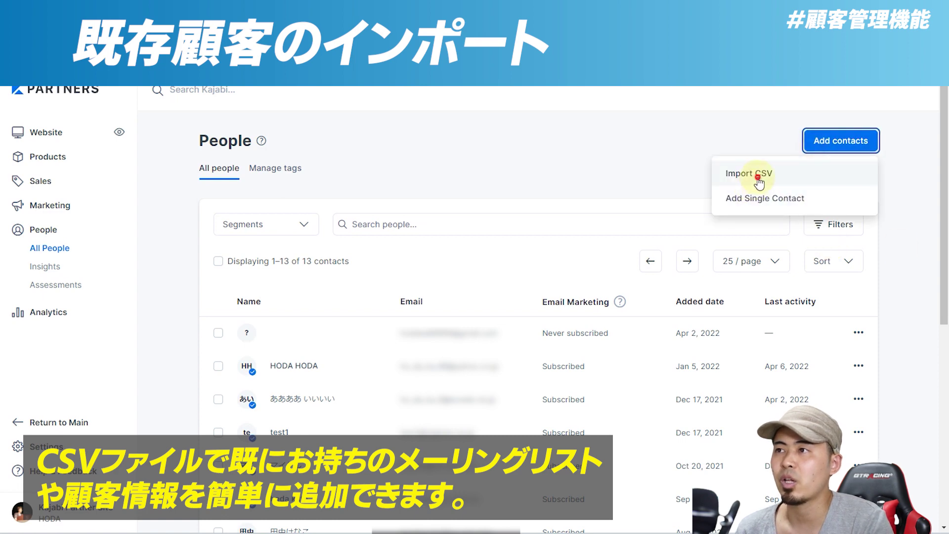
left_click(739, 175)
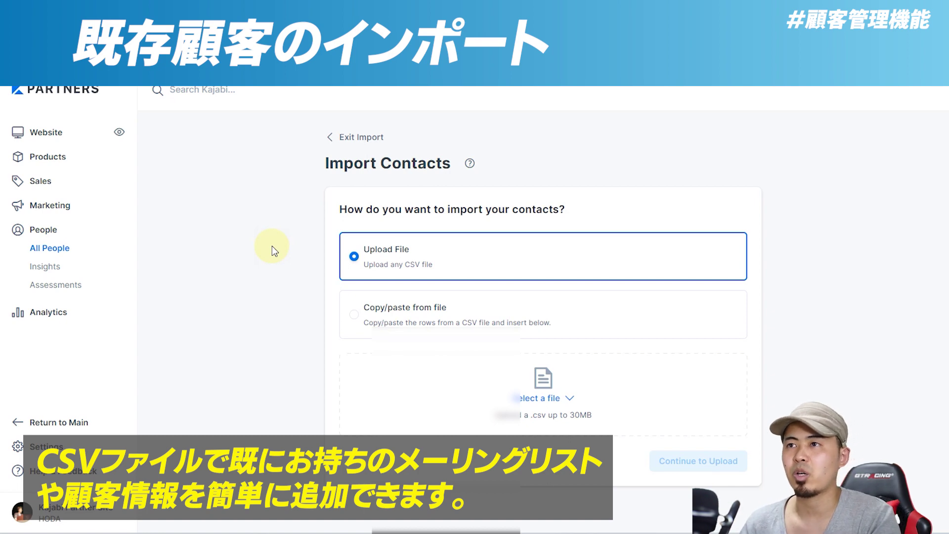
left_click(350, 141)
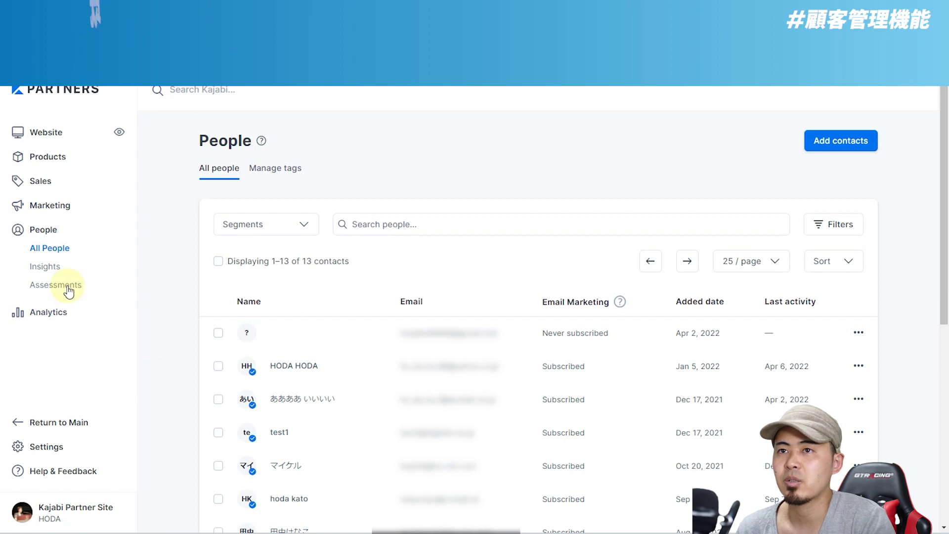
View the contact Insights, open the blank New Assessment form from Assessments, and leave it without saving
left_click(46, 266)
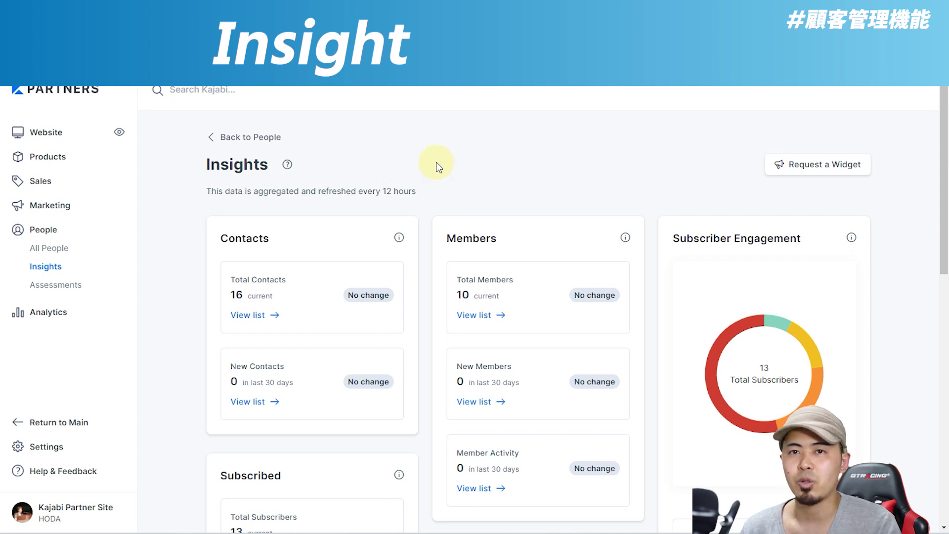
left_click(75, 284)
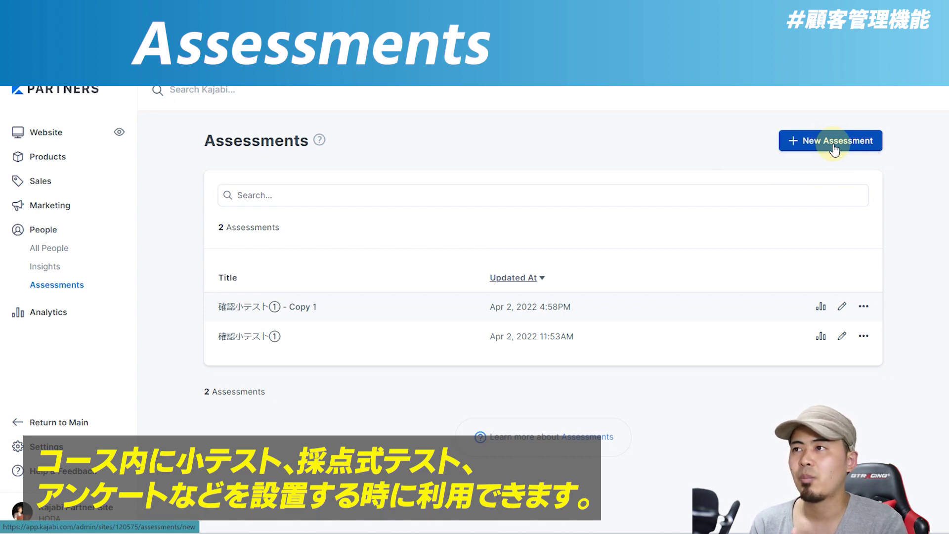
left_click(835, 143)
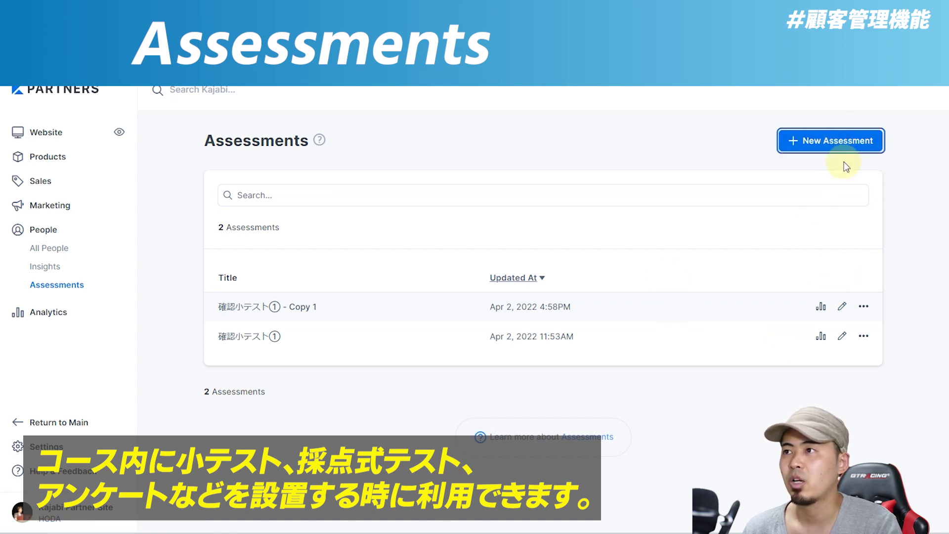
left_click(842, 141)
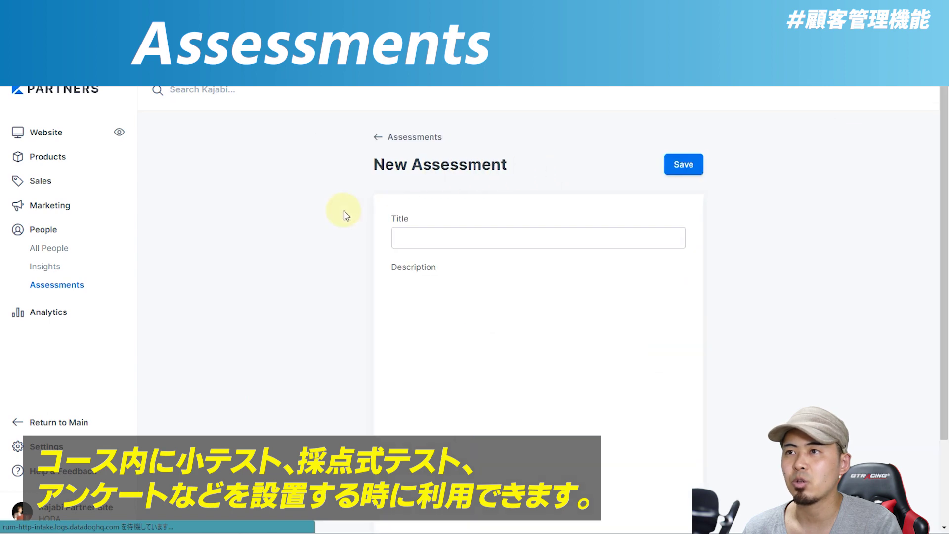
key("alt+Left")
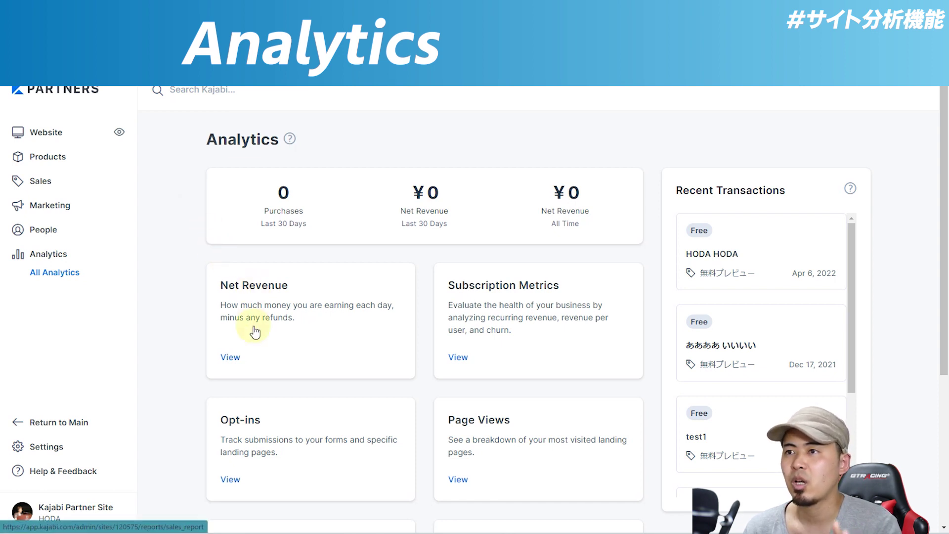
Review the available Analytics reports, from Net Revenue and Subscription Metrics to Offers Sold and Affiliates
scroll(276, 317, "down", 2)
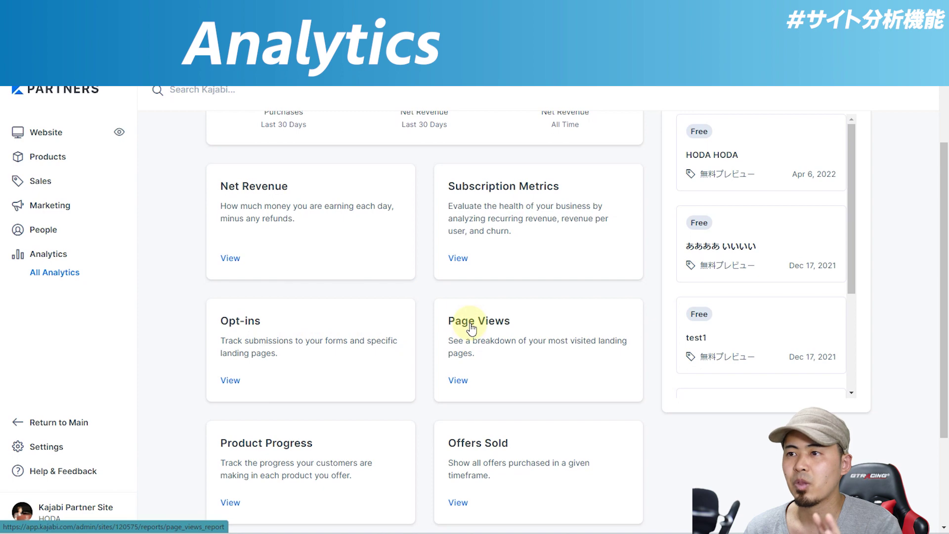
scroll(471, 328, "down", 2)
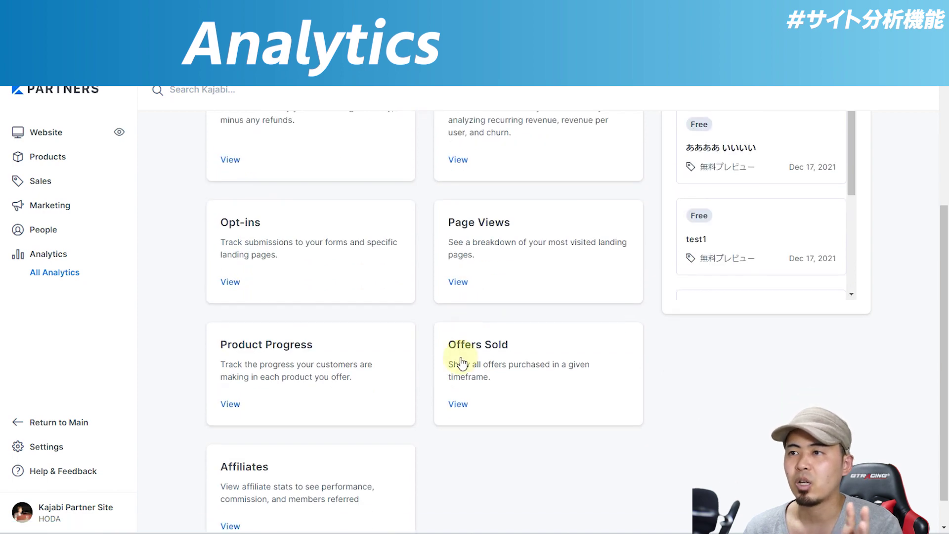
scroll(433, 304, "up", 1)
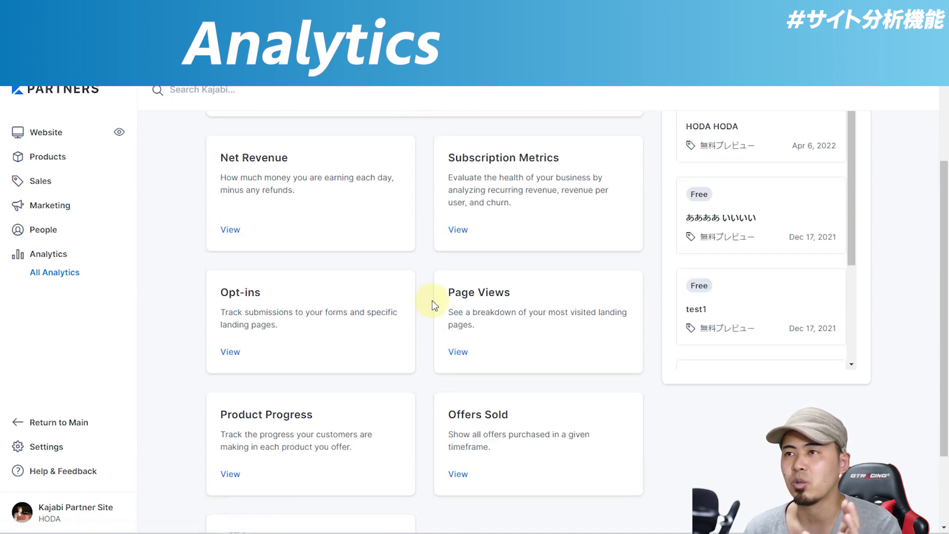
scroll(433, 304, "up", 3)
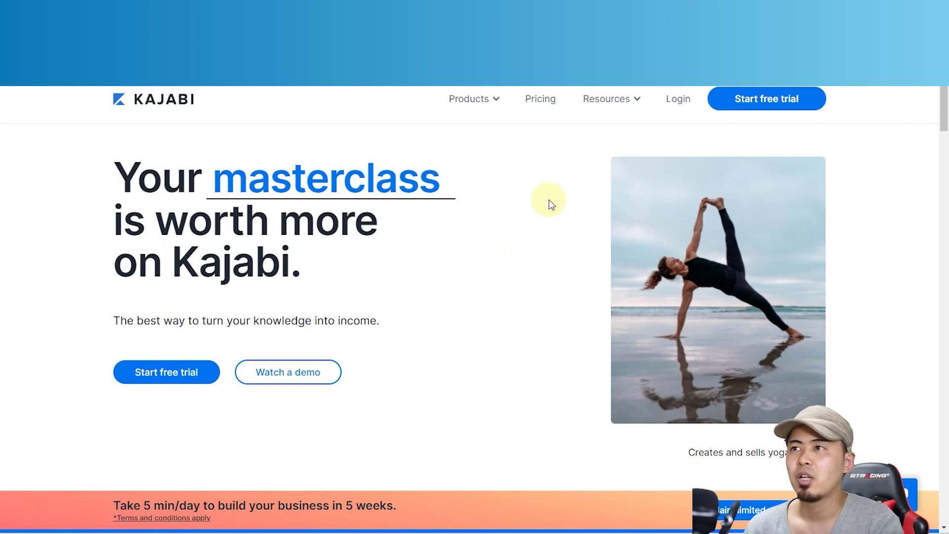
Open Kajabi's pricing page and examine the Basic plan's monthly price and its included products, pipelines, contacts and other limits
left_click(540, 105)
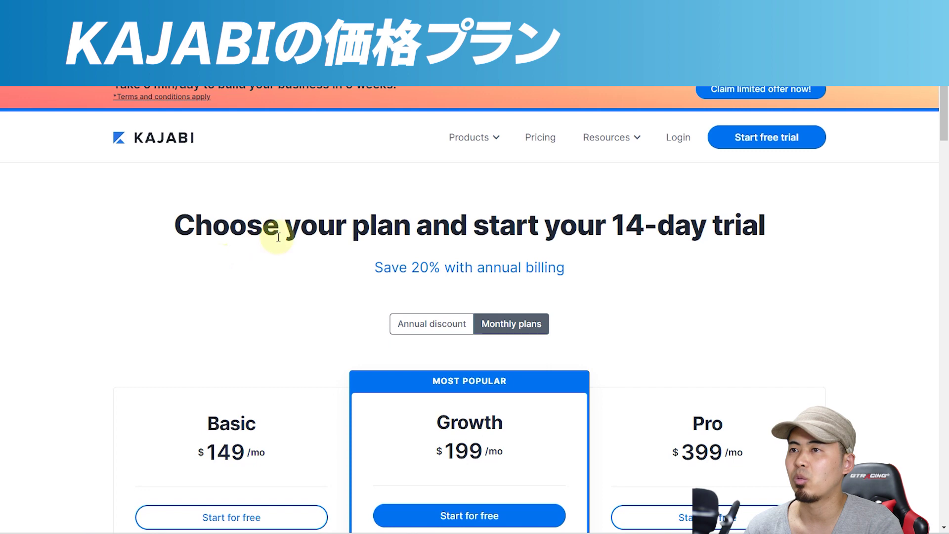
scroll(324, 221, "down", 2)
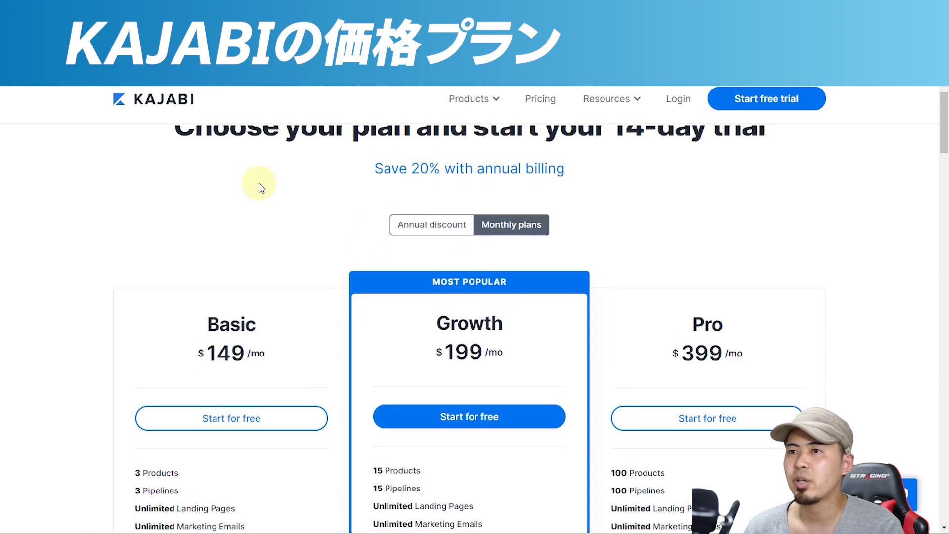
scroll(247, 229, "down", 2)
double_click(247, 234)
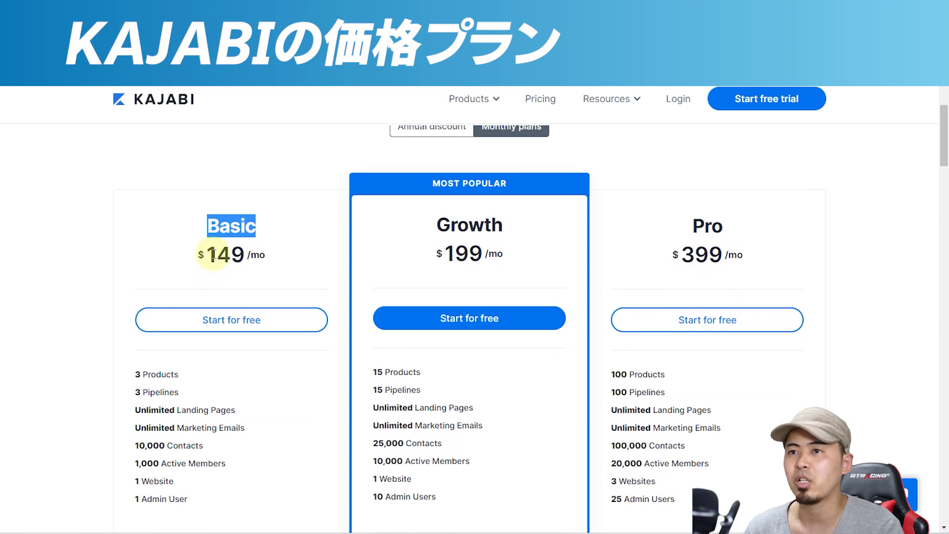
scroll(214, 254, "down", 2)
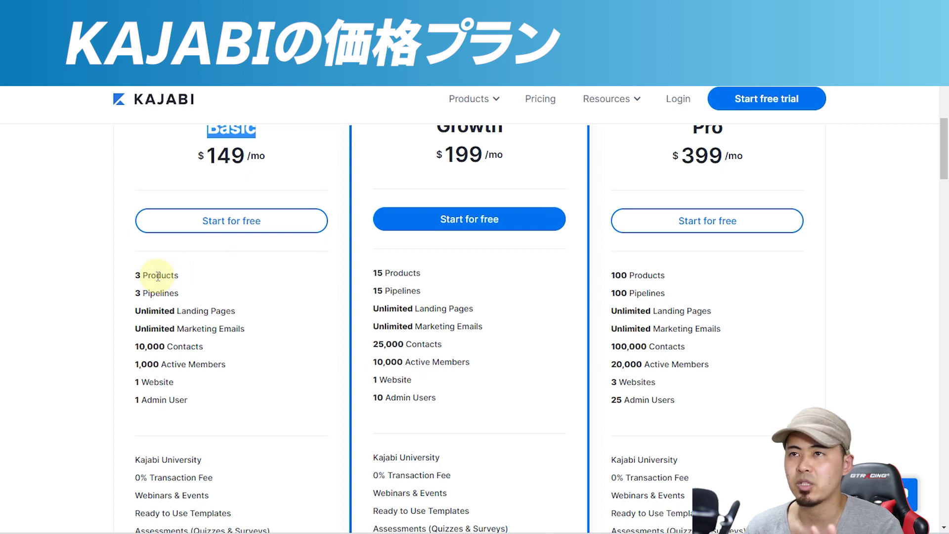
scroll(158, 276, "up", 2)
scroll(178, 315, "down", 2)
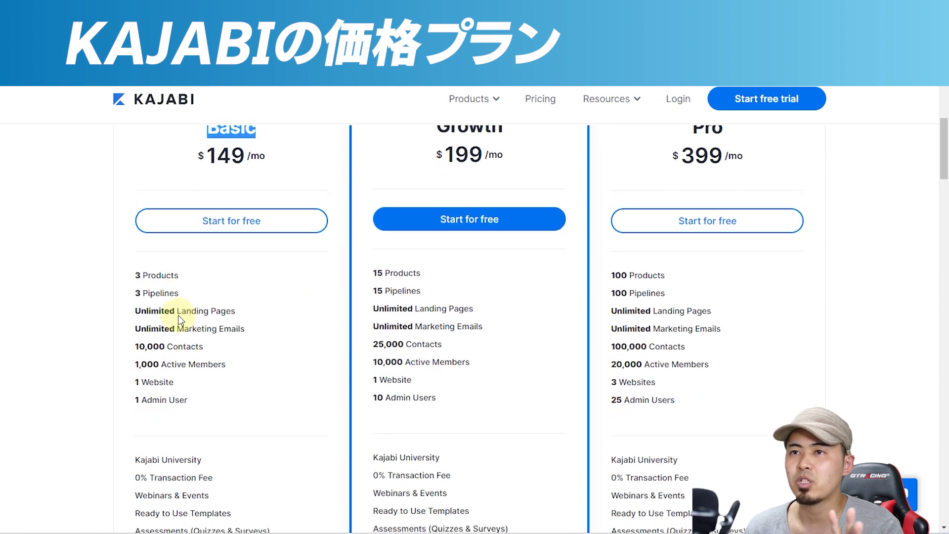